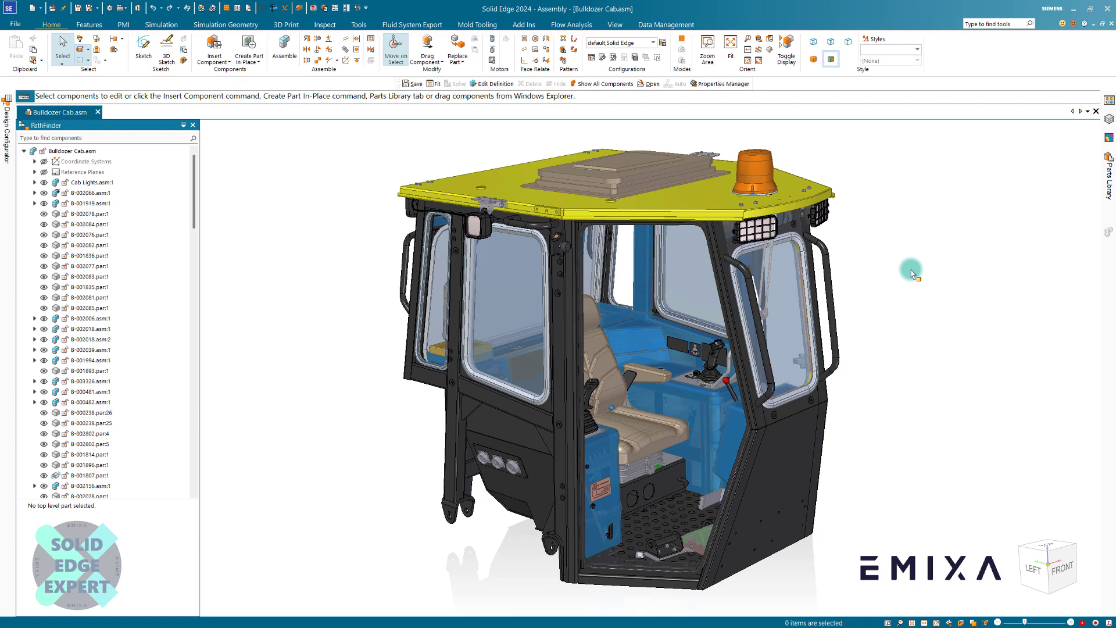
# Open the Cab Lights.asm:1 subassembly from the bulldozer cab assembly in its own window.
pyautogui.moveTo(328, 313); pyautogui.dragTo(374, 373, button='middle')
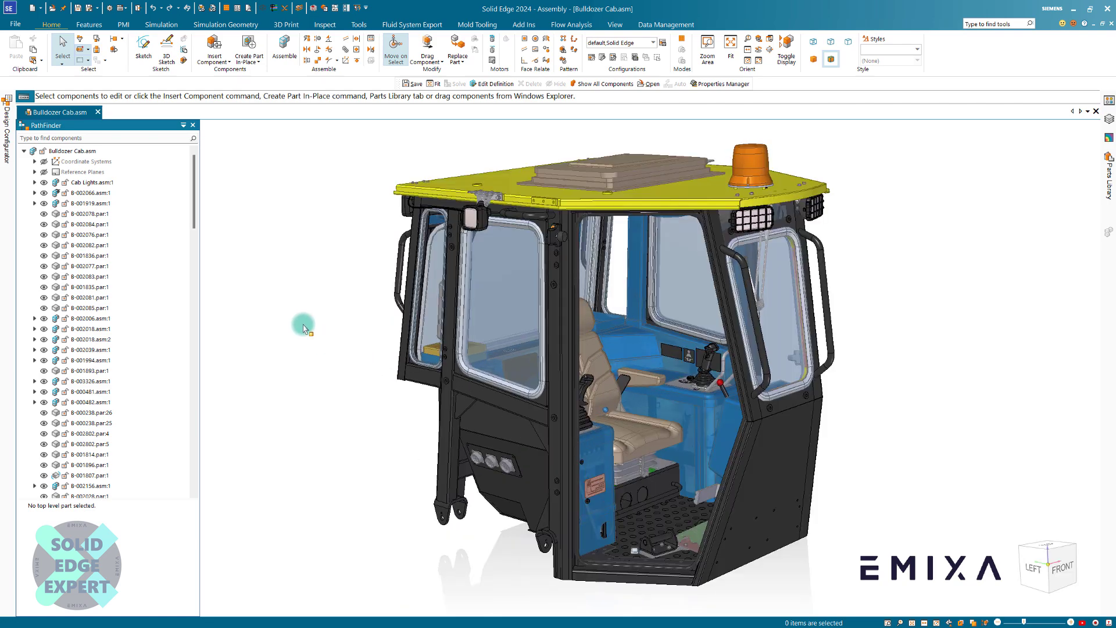
pyautogui.moveTo(314, 318); pyautogui.dragTo(329, 252, button='middle')
pyautogui.click(92, 183)
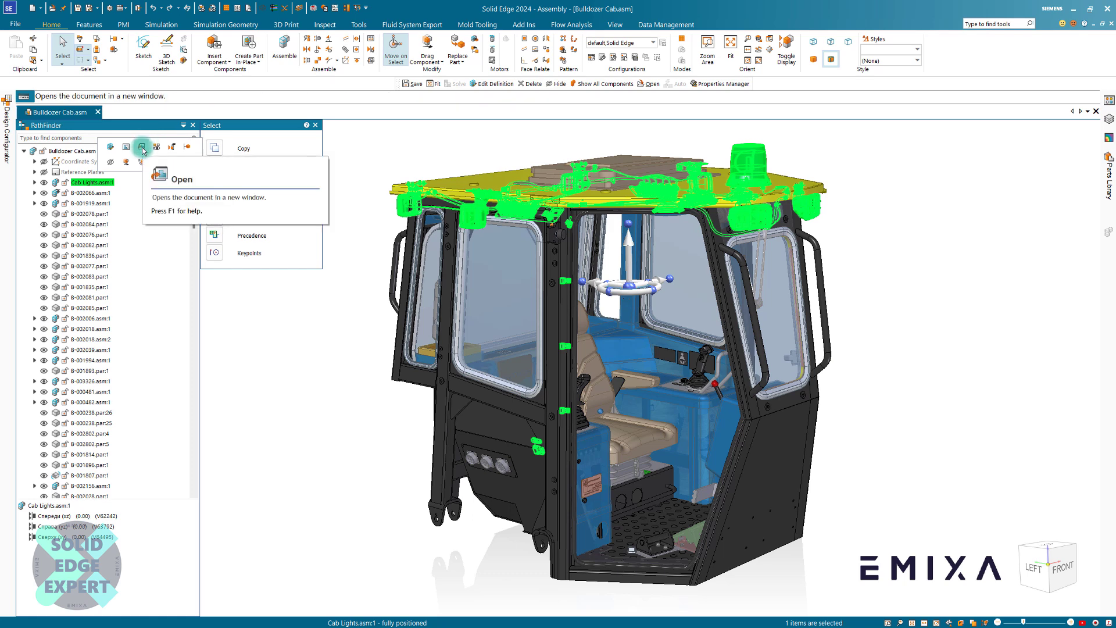
pyautogui.click(142, 148)
pyautogui.click(602, 352)
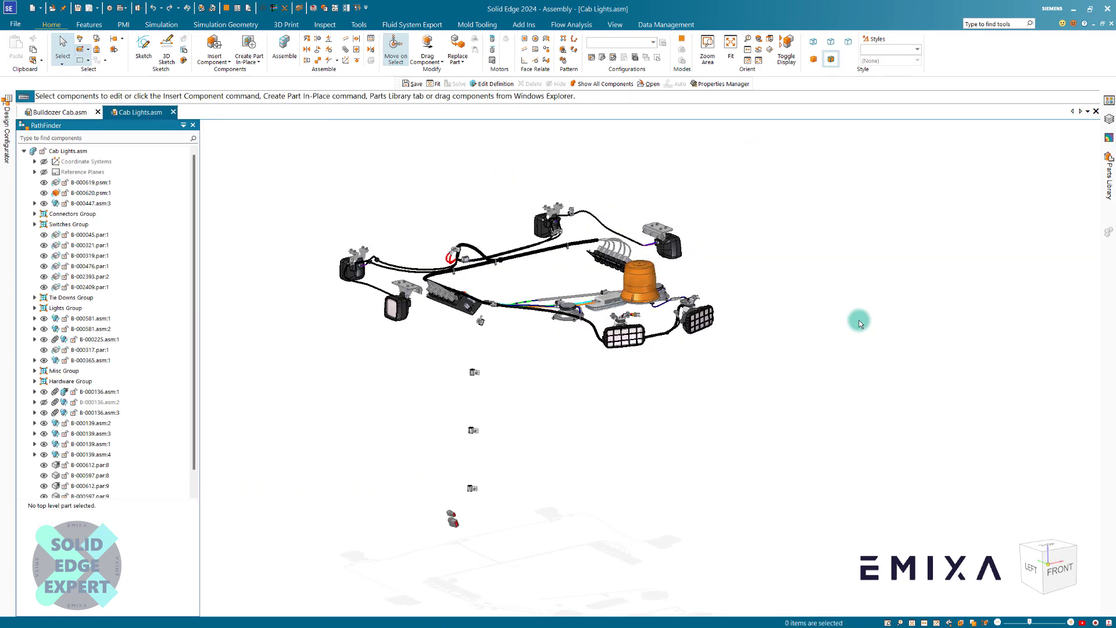
# Start the Electrical Routing environment for the Cab Lights assembly.
pyautogui.scroll(2, 436, 356)
pyautogui.moveTo(528, 370); pyautogui.dragTo(598, 390, button='middle')
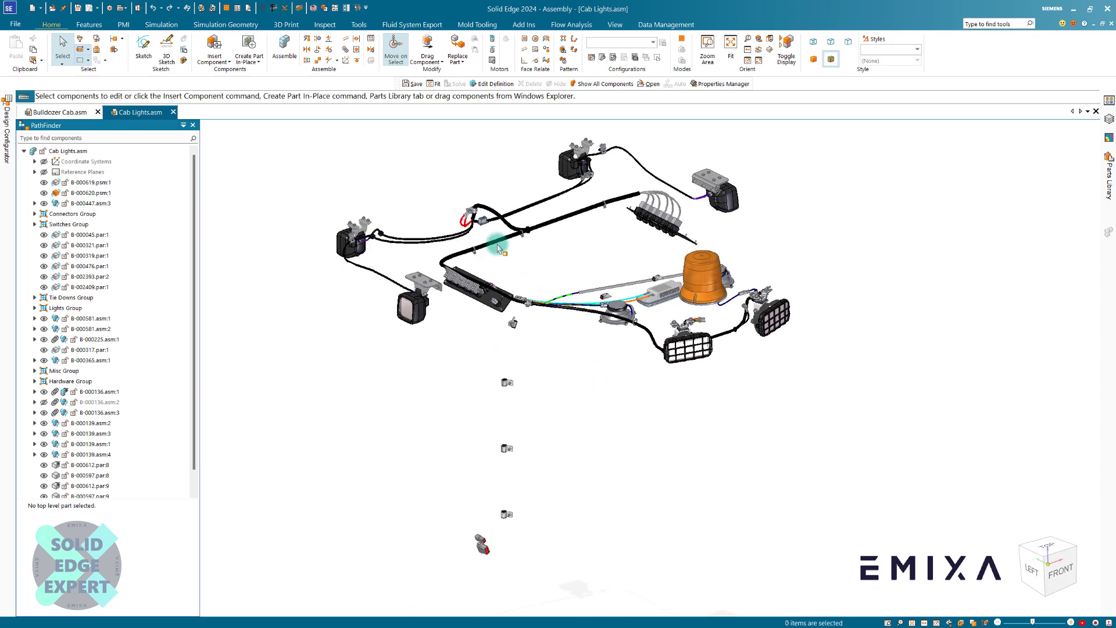
pyautogui.moveTo(594, 231); pyautogui.dragTo(624, 275, button='middle')
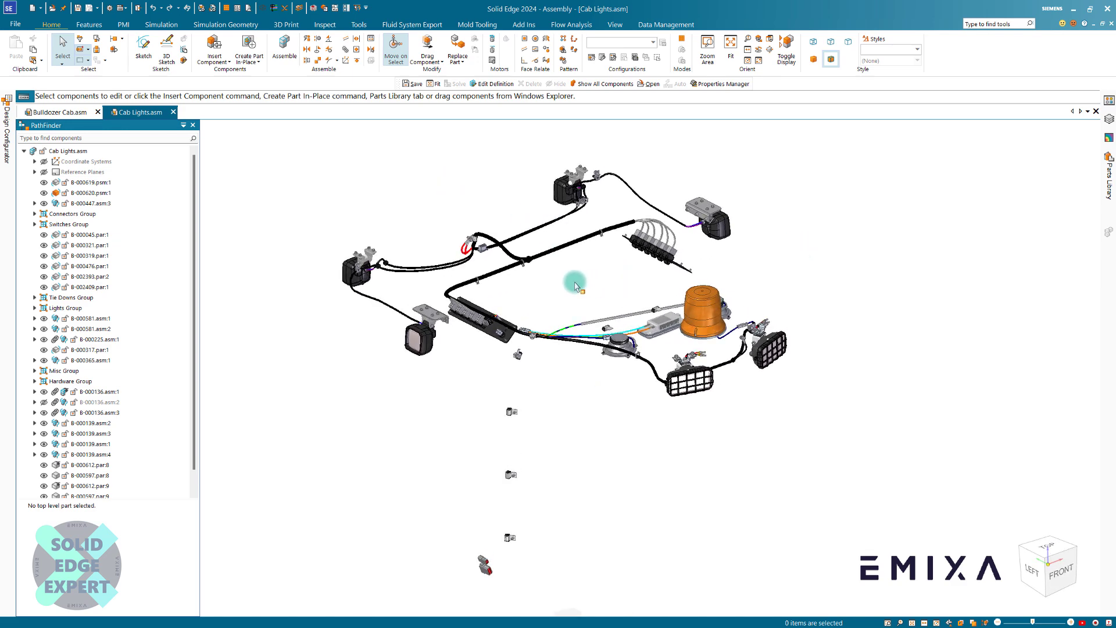
pyautogui.click(358, 25)
pyautogui.click(670, 40)
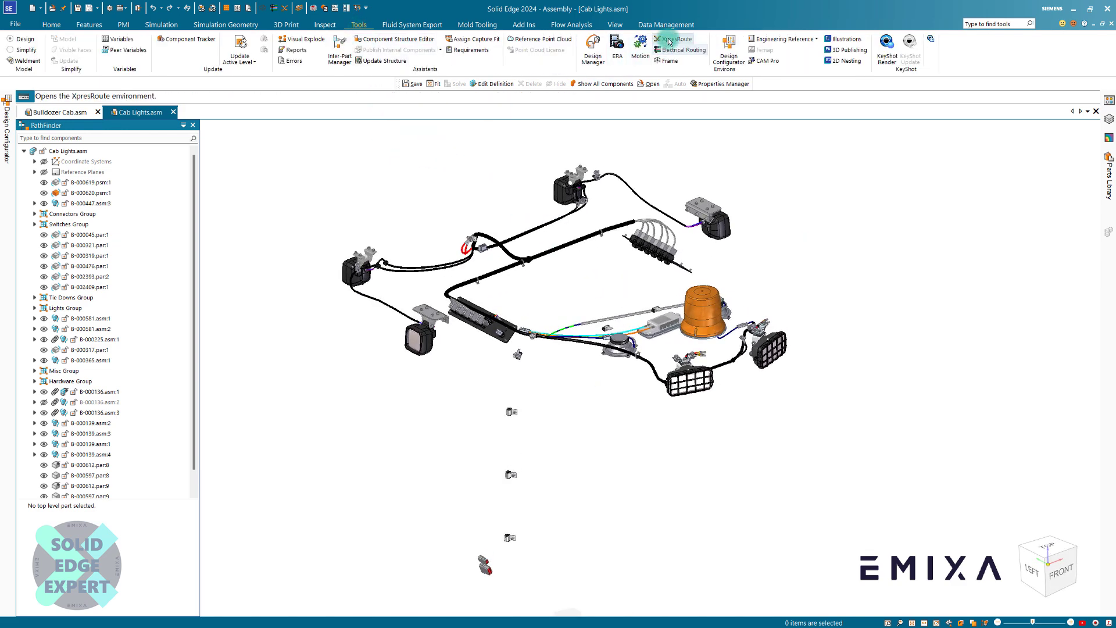
pyautogui.click(674, 50)
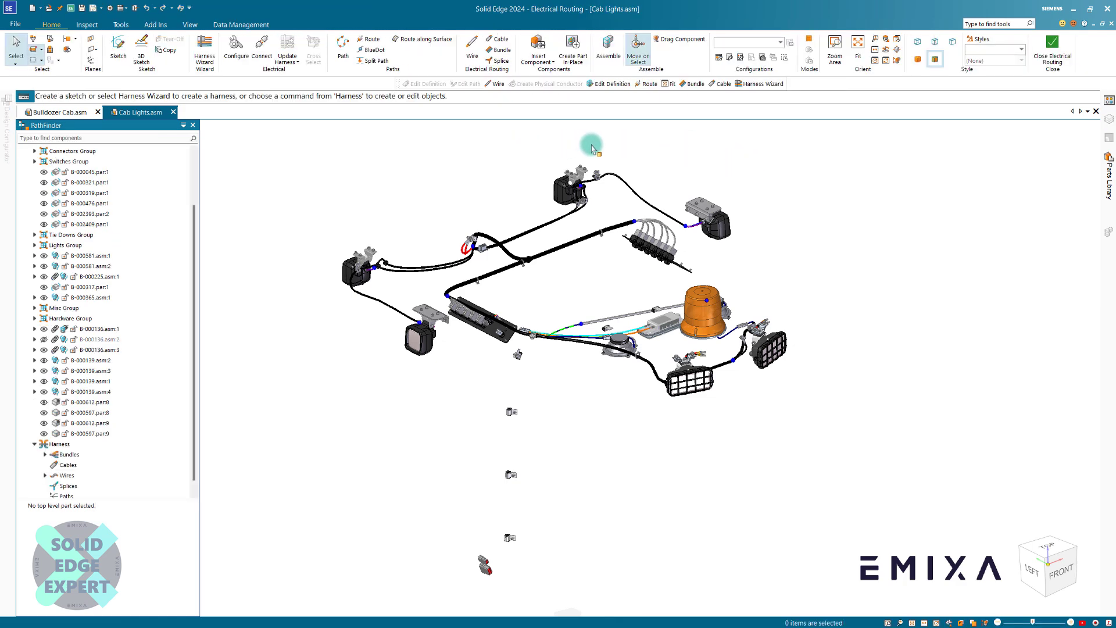
# Show all wires of the cab lights harness in the model.
pyautogui.scroll(6, 577, 349)
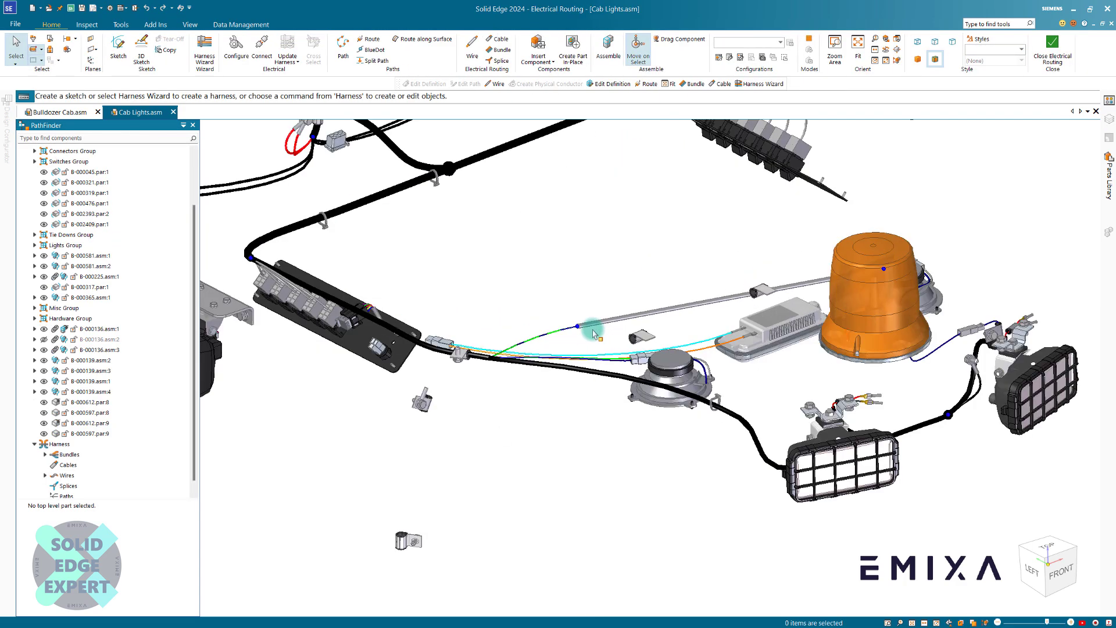
pyautogui.scroll(-7, 573, 328)
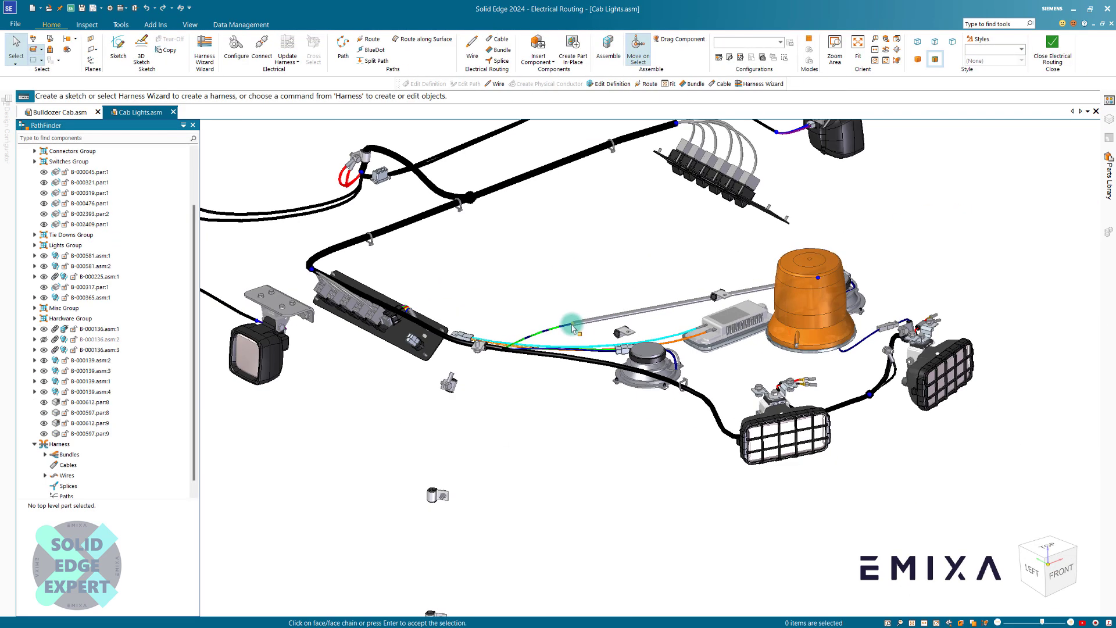
pyautogui.rightClick(792, 237)
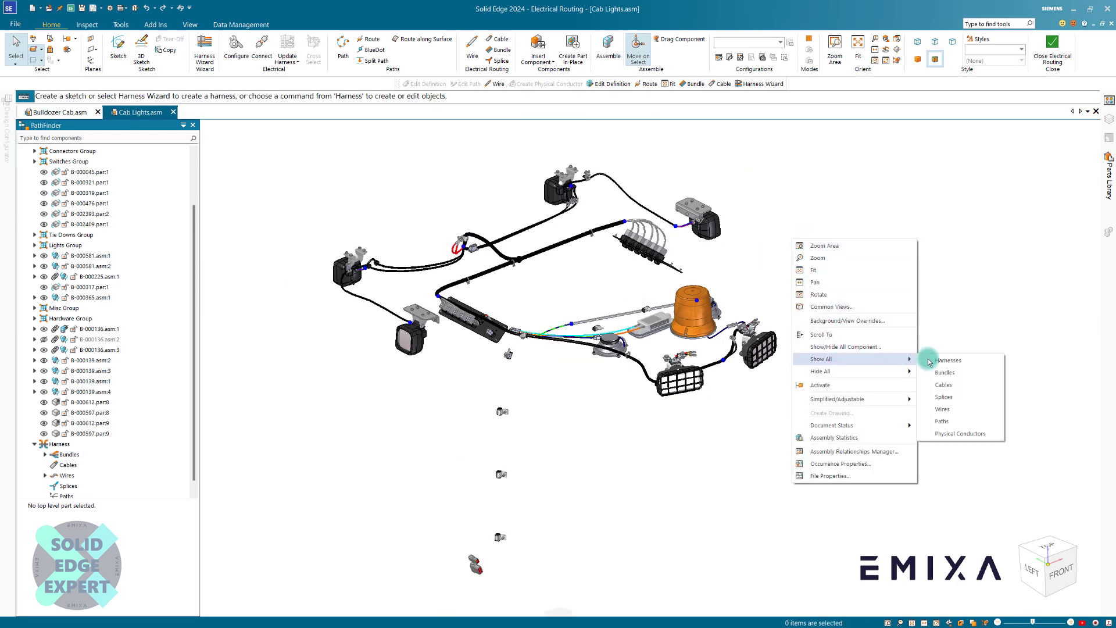
pyautogui.click(943, 410)
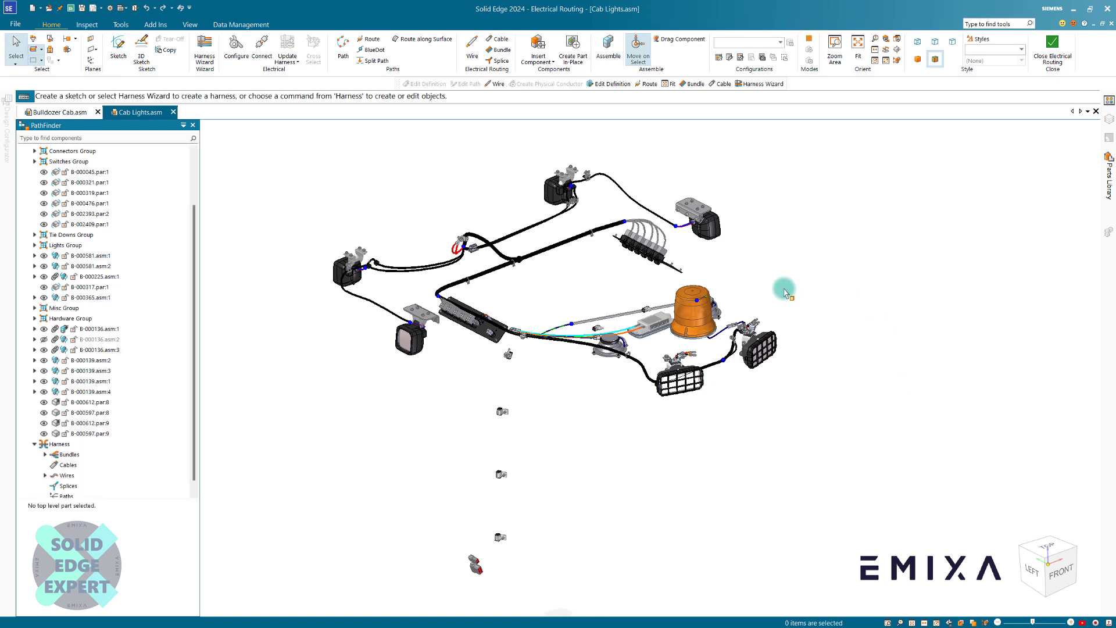
# Look over the whole cab lights harness and its connector, switch, light and hardware groups in the component tree.
pyautogui.scroll(5, 628, 314)
pyautogui.scroll(-6, 623, 318)
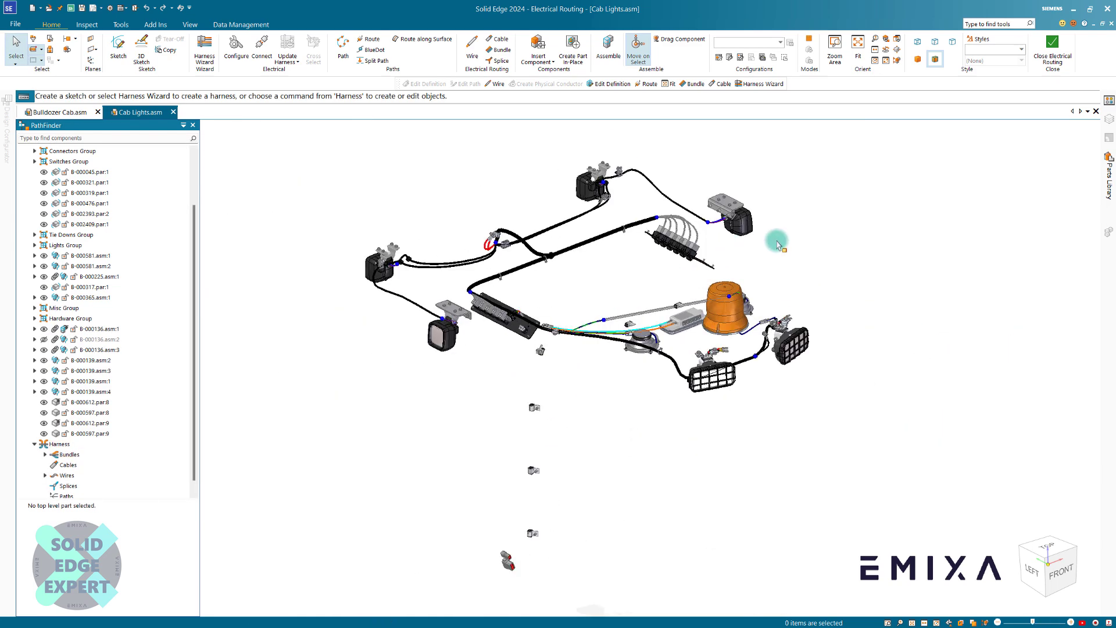
pyautogui.scroll(-1, 777, 244)
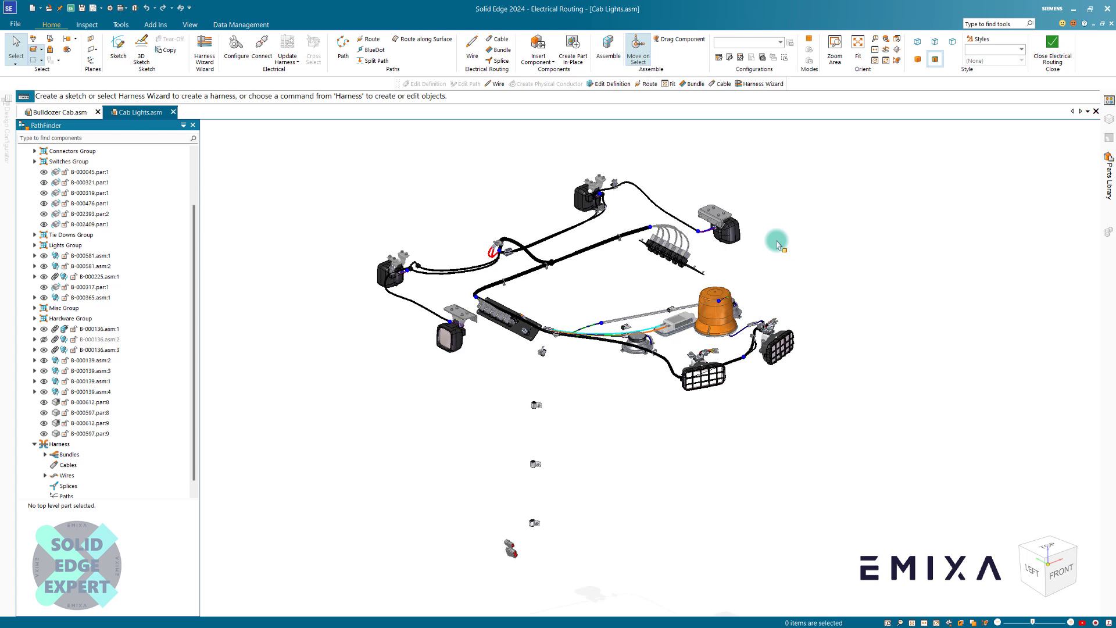
pyautogui.moveTo(195, 221); pyautogui.dragTo(191, 167)
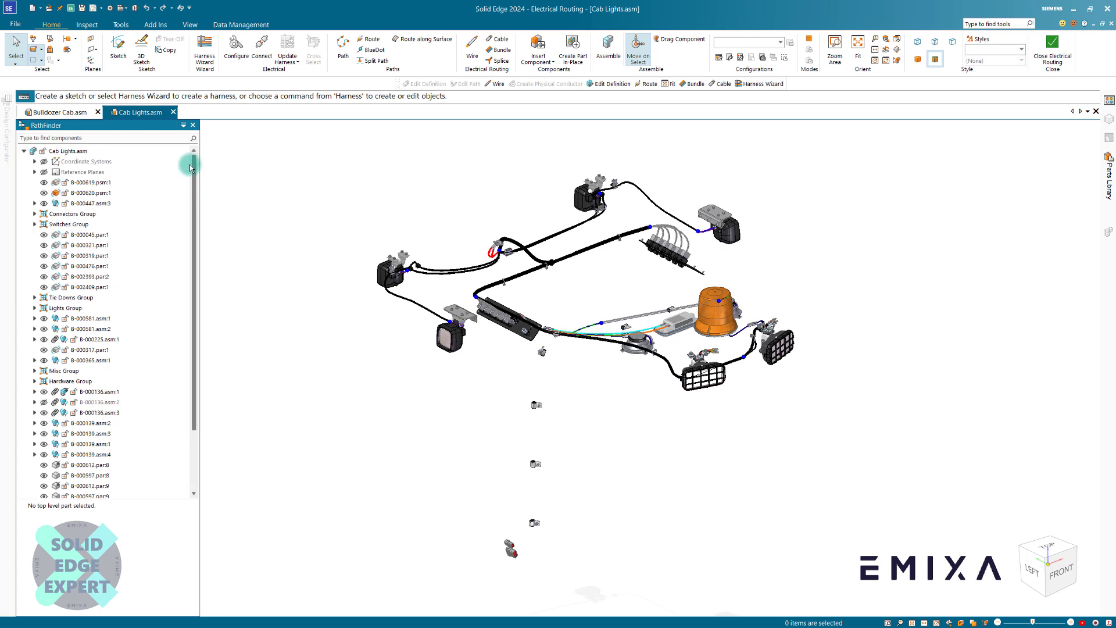
pyautogui.scroll(1, 887, 267)
pyautogui.scroll(-1, 889, 267)
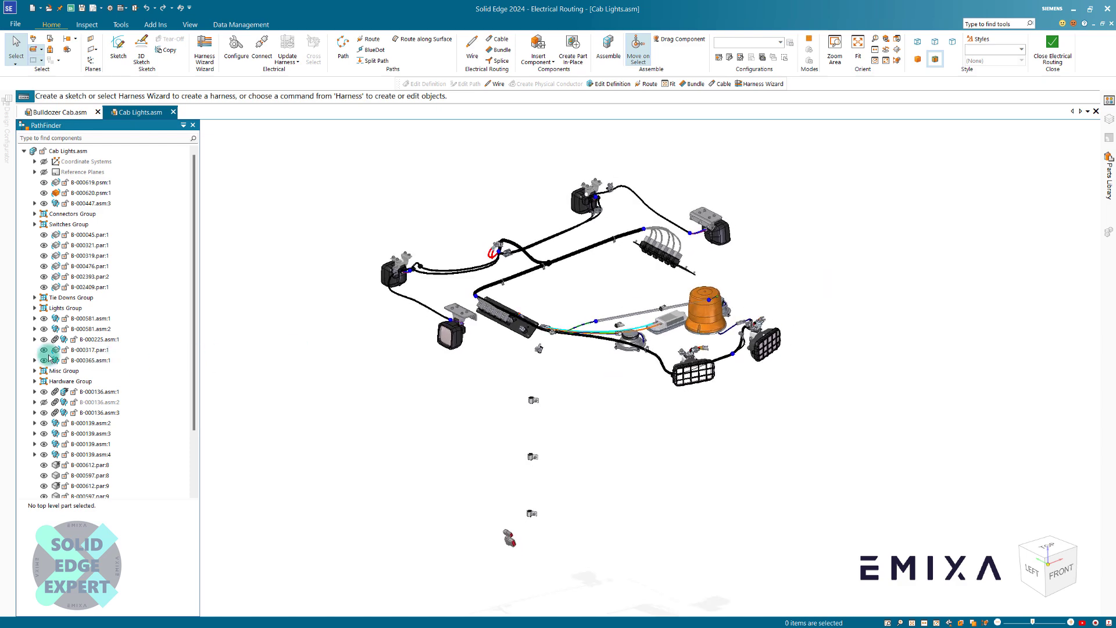
pyautogui.scroll(1, 805, 269)
pyautogui.scroll(-1, 802, 259)
pyautogui.scroll(-1, 812, 284)
pyautogui.scroll(1, 812, 284)
pyautogui.scroll(-1, 814, 283)
pyautogui.moveTo(815, 287); pyautogui.dragTo(822, 285, button='middle')
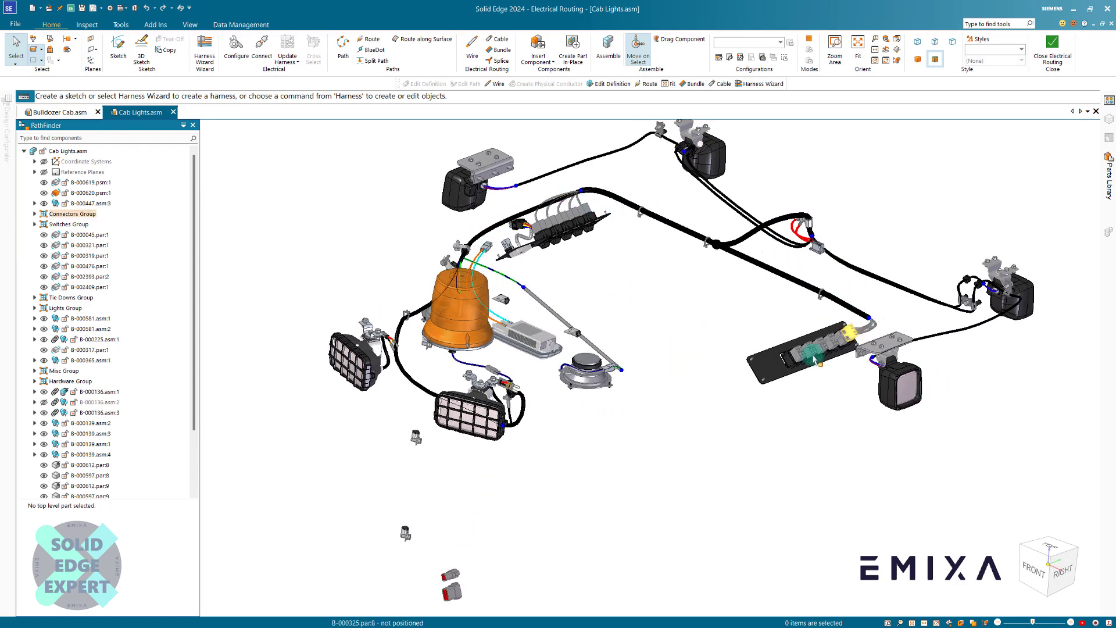
# Examine the front light's wire terminals, the lamps around the beacon and the switches on the switch panel up close.
pyautogui.moveTo(684, 333); pyautogui.dragTo(450, 428, button='middle')
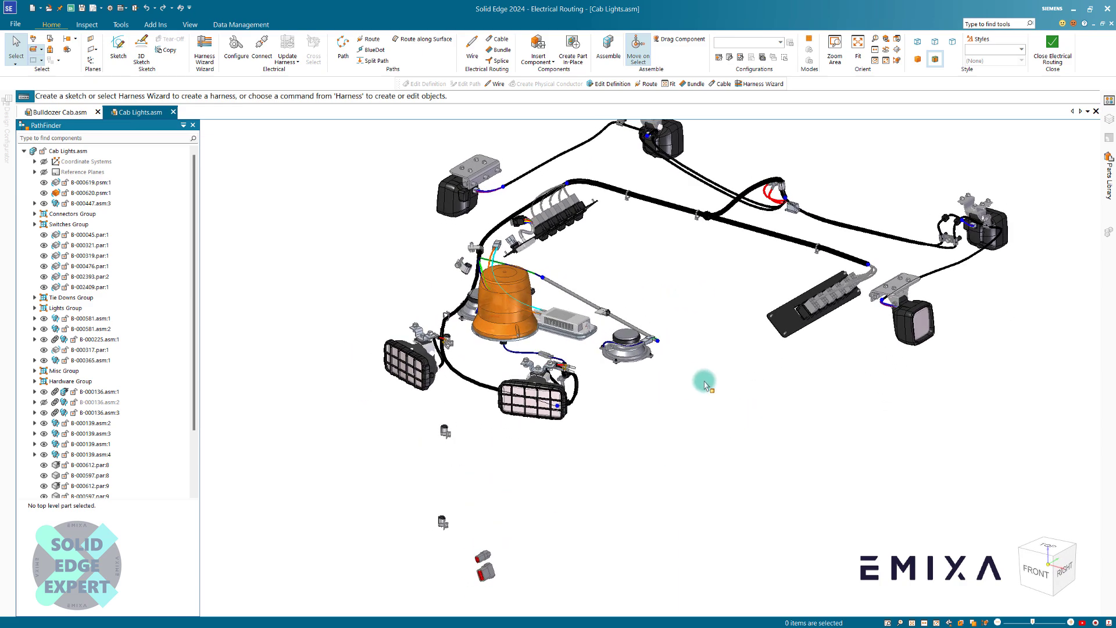
pyautogui.scroll(9, 707, 385)
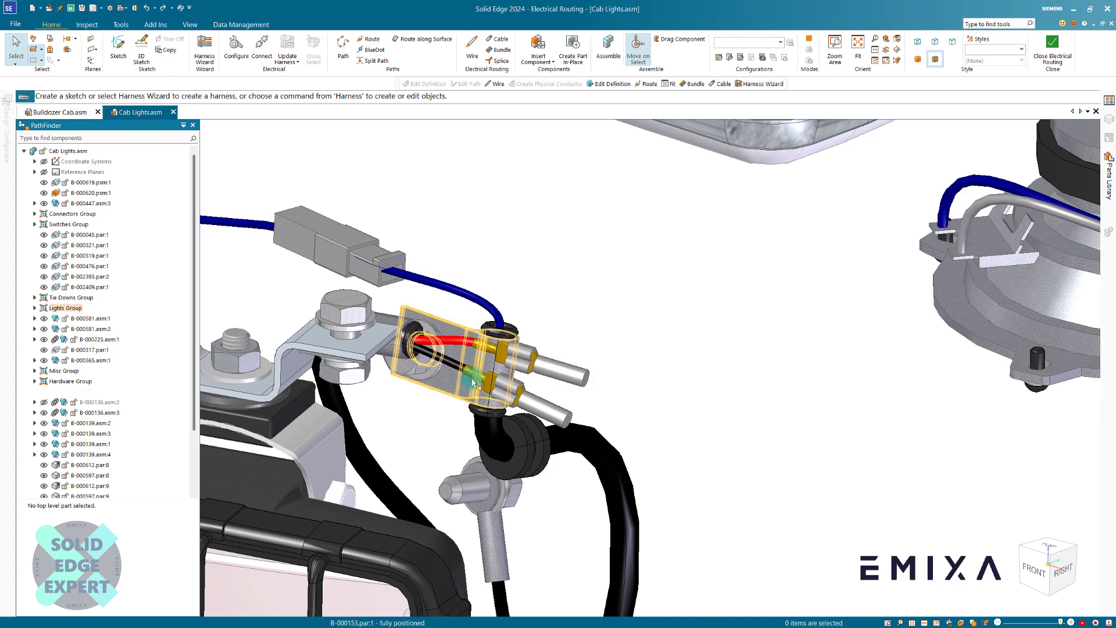
pyautogui.scroll(-10, 585, 361)
pyautogui.scroll(3, 848, 380)
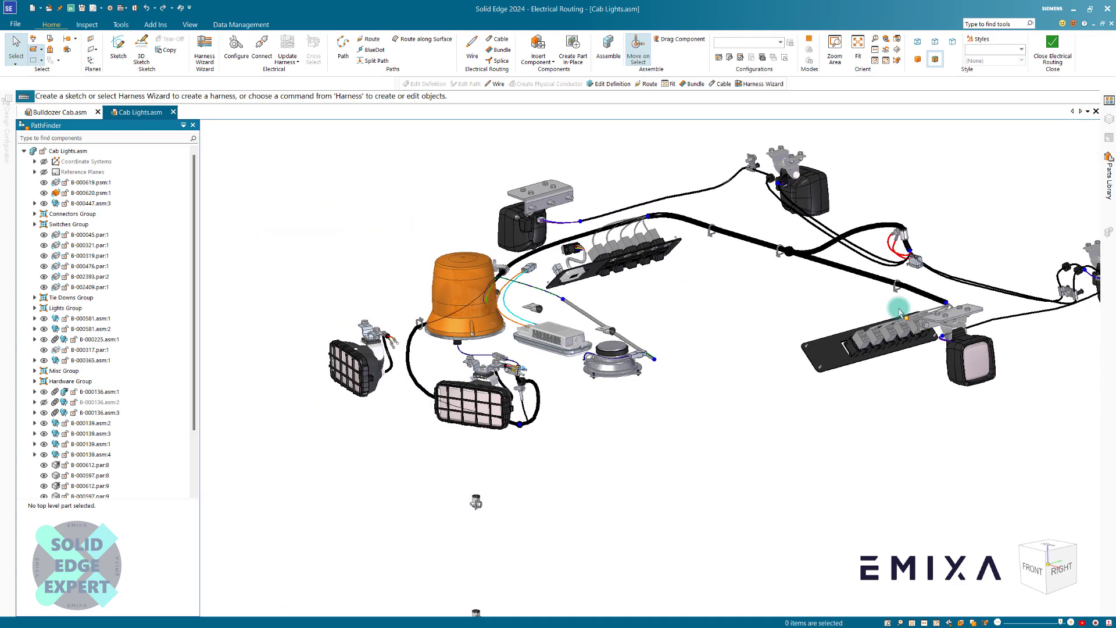
pyautogui.scroll(3, 849, 378)
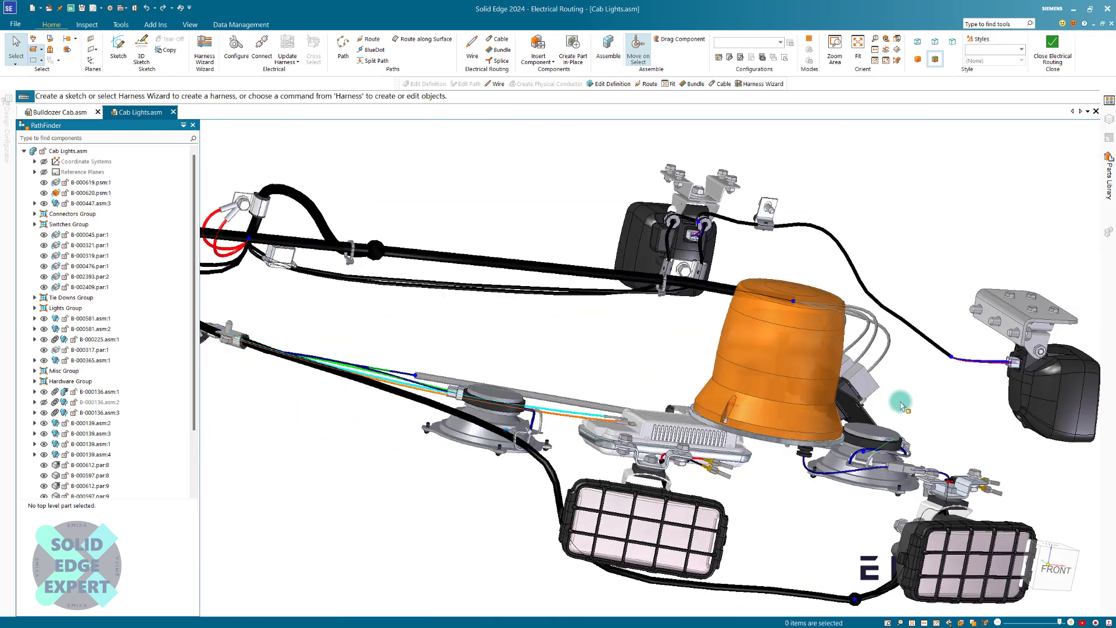
pyautogui.scroll(3, 849, 430)
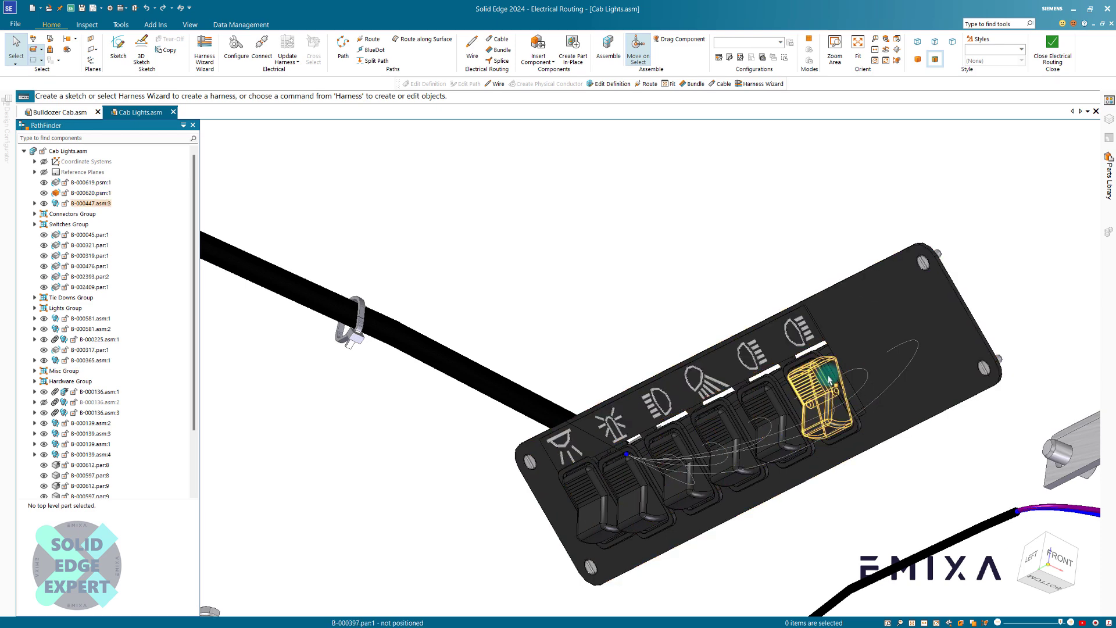
pyautogui.hotkey('ctrl', 'i')
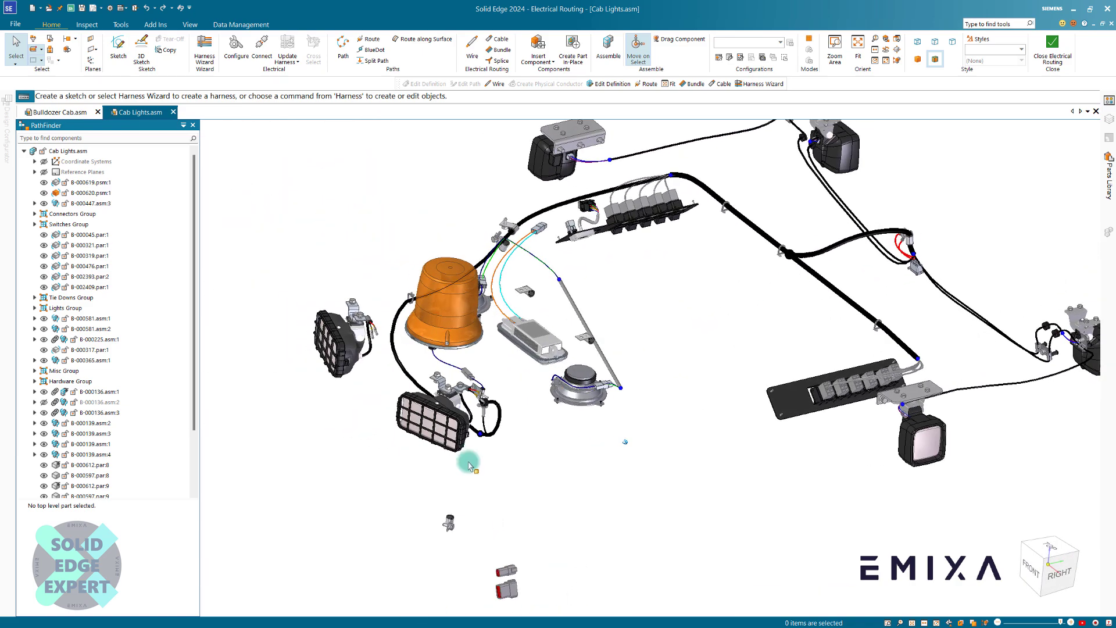
pyautogui.scroll(3, 660, 371)
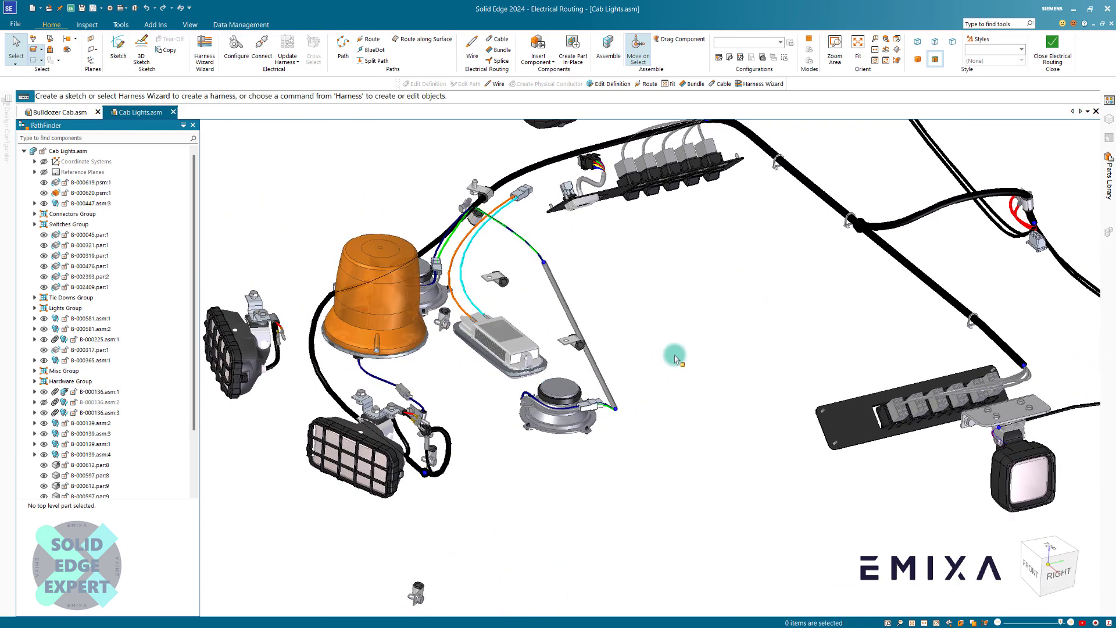
pyautogui.scroll(-2, 668, 325)
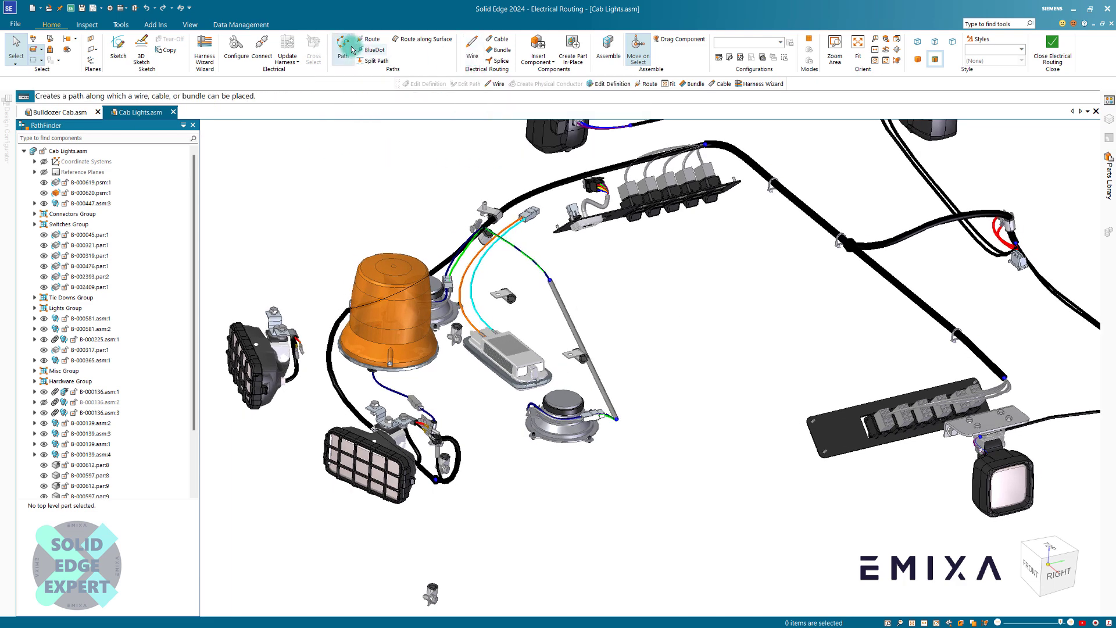
# Start a new wire using the Create Path option and restrict the point locate filter to Cylindrical Faces.
pyautogui.click(474, 50)
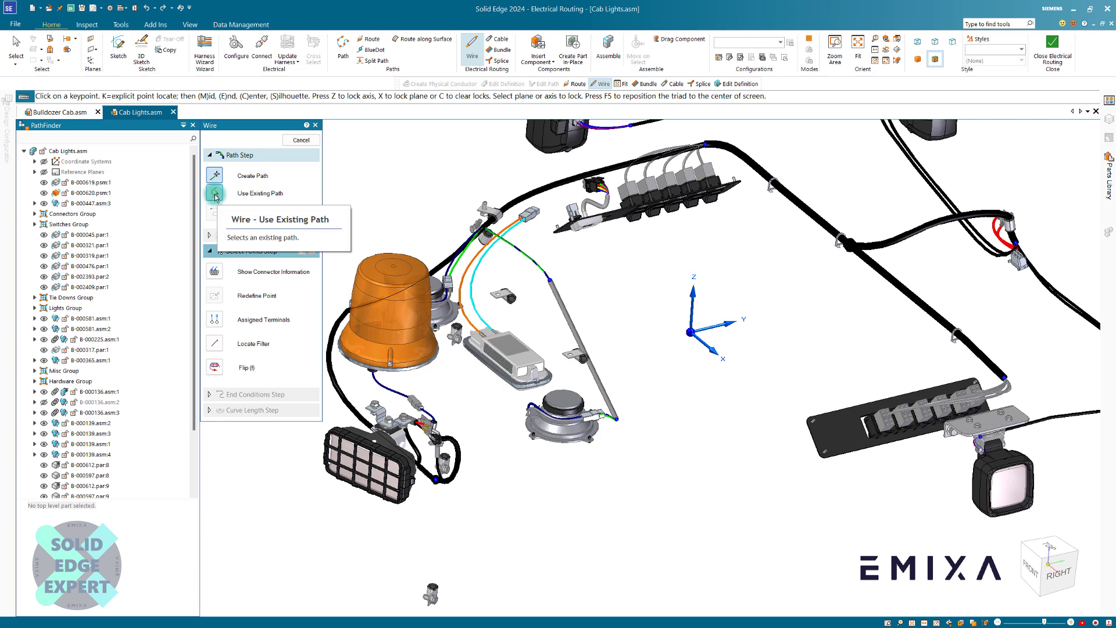
pyautogui.click(222, 171)
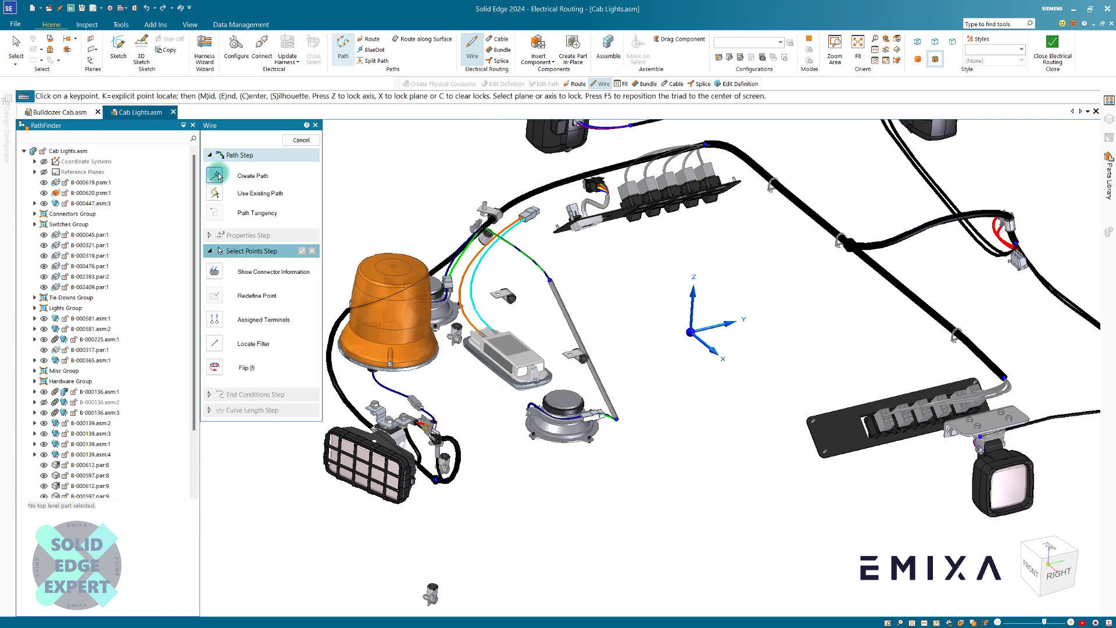
pyautogui.scroll(-2, 408, 186)
pyautogui.scroll(3, 551, 429)
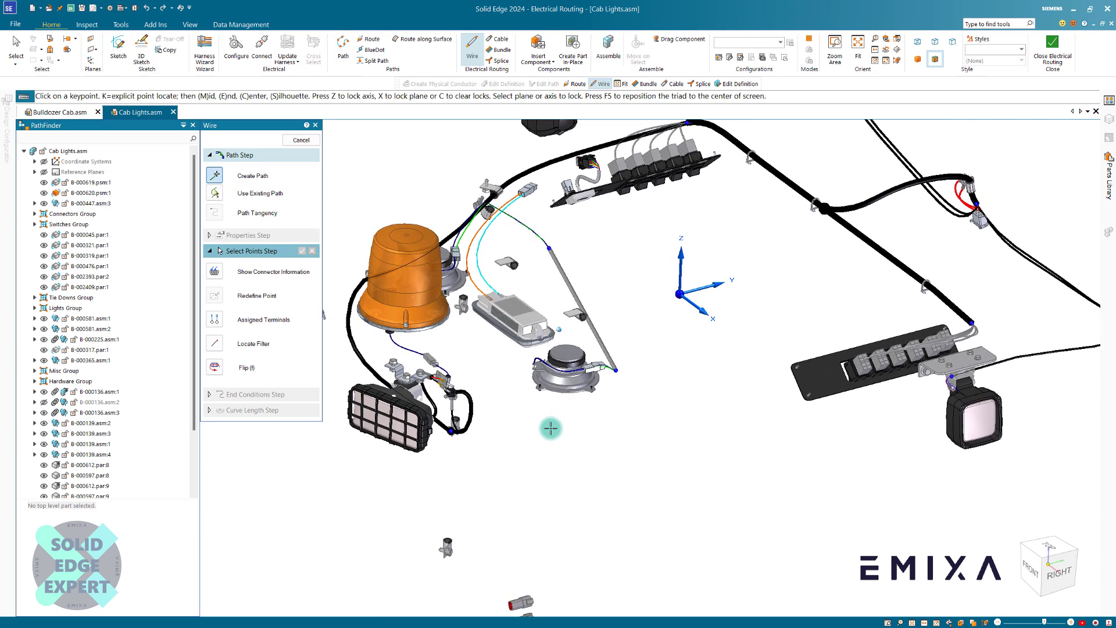
pyautogui.scroll(5, 478, 415)
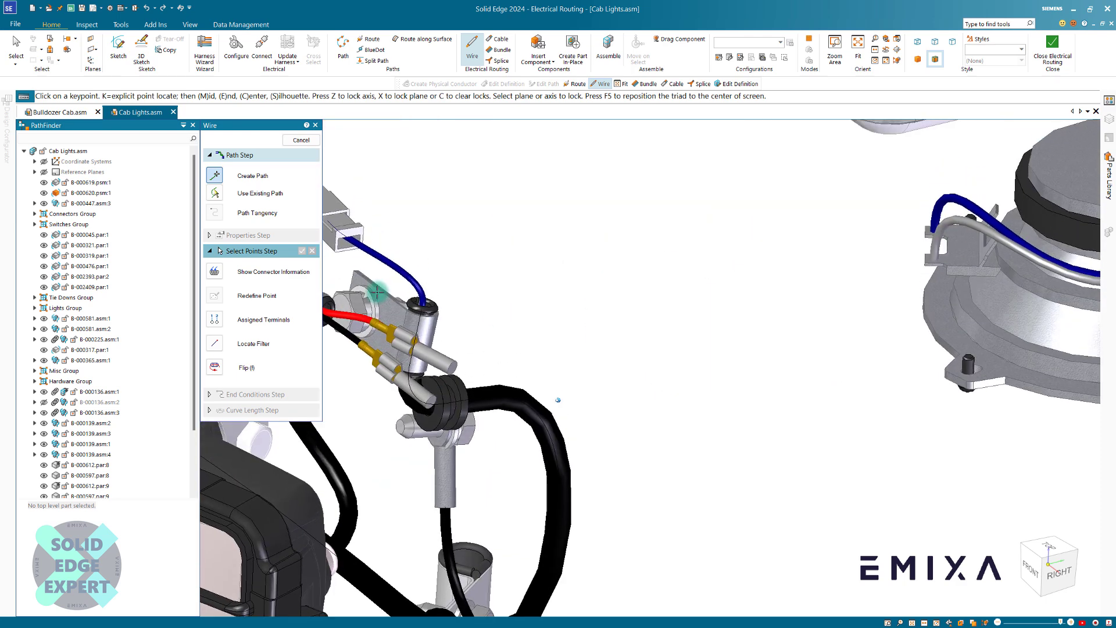
pyautogui.click(215, 344)
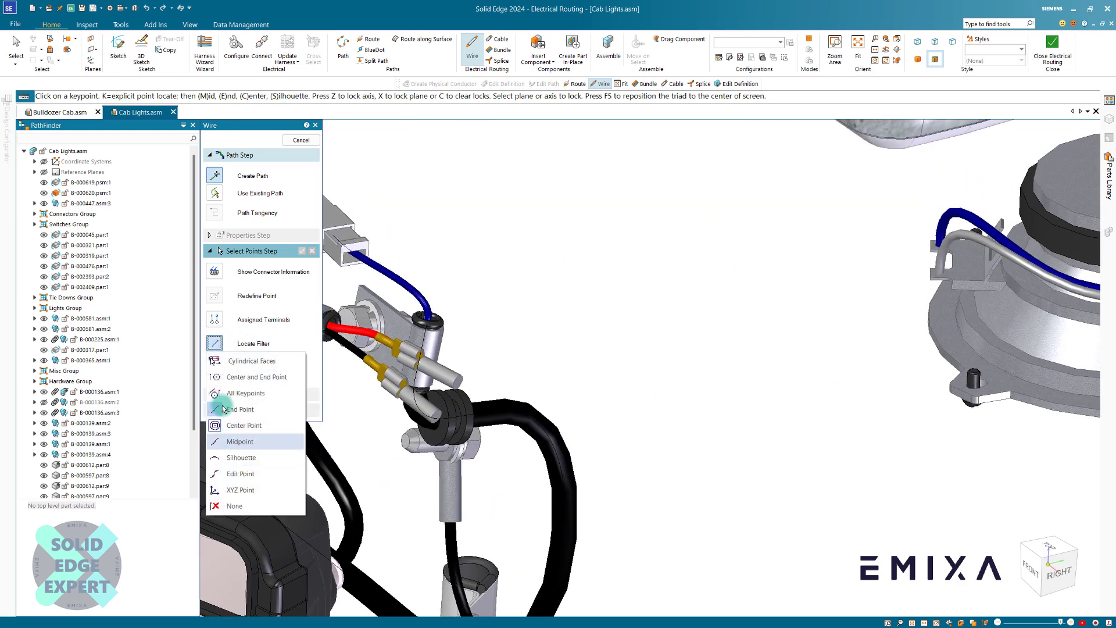
pyautogui.click(241, 365)
# Place the wire's first path point on the cylindrical face of terminal B-002393.par:4 at the front light and try flipping its direction.
pyautogui.scroll(3, 467, 379)
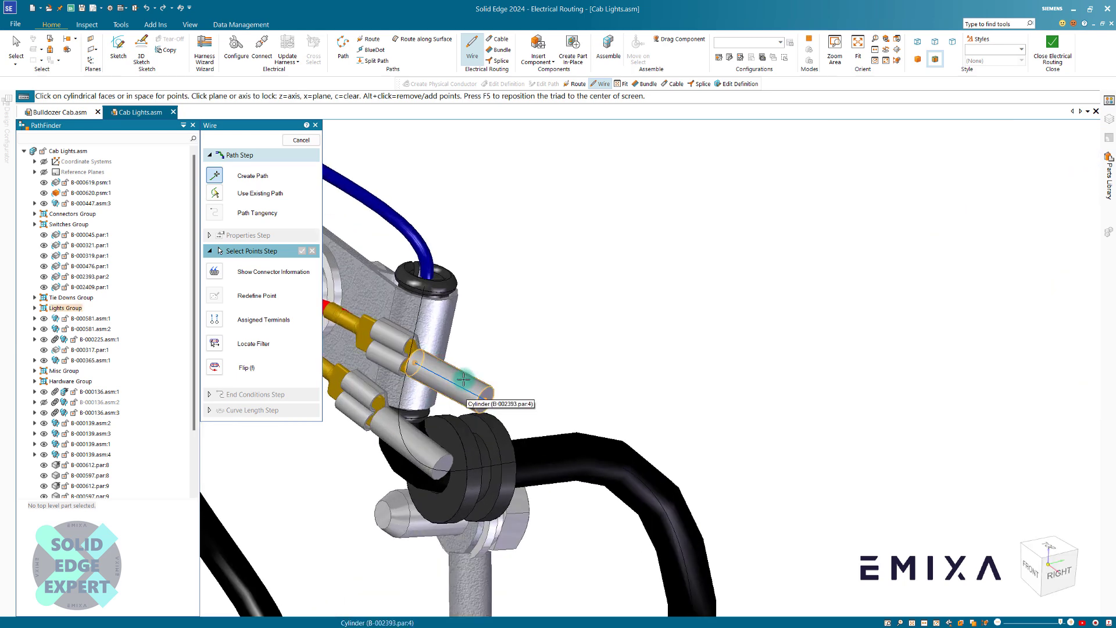
pyautogui.scroll(5, 439, 368)
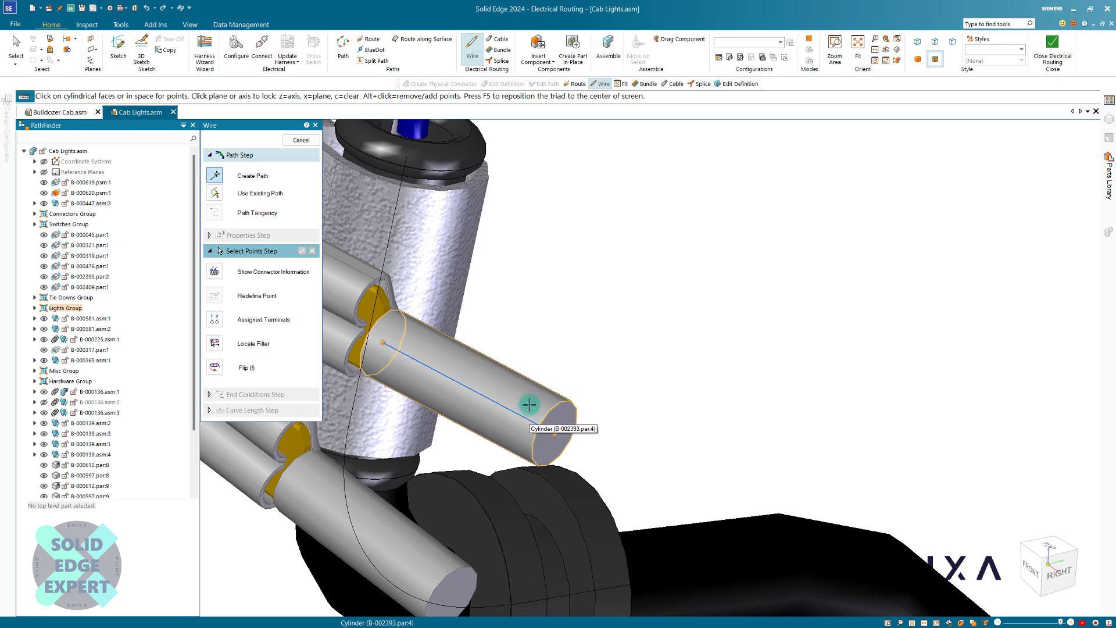
pyautogui.click(423, 347)
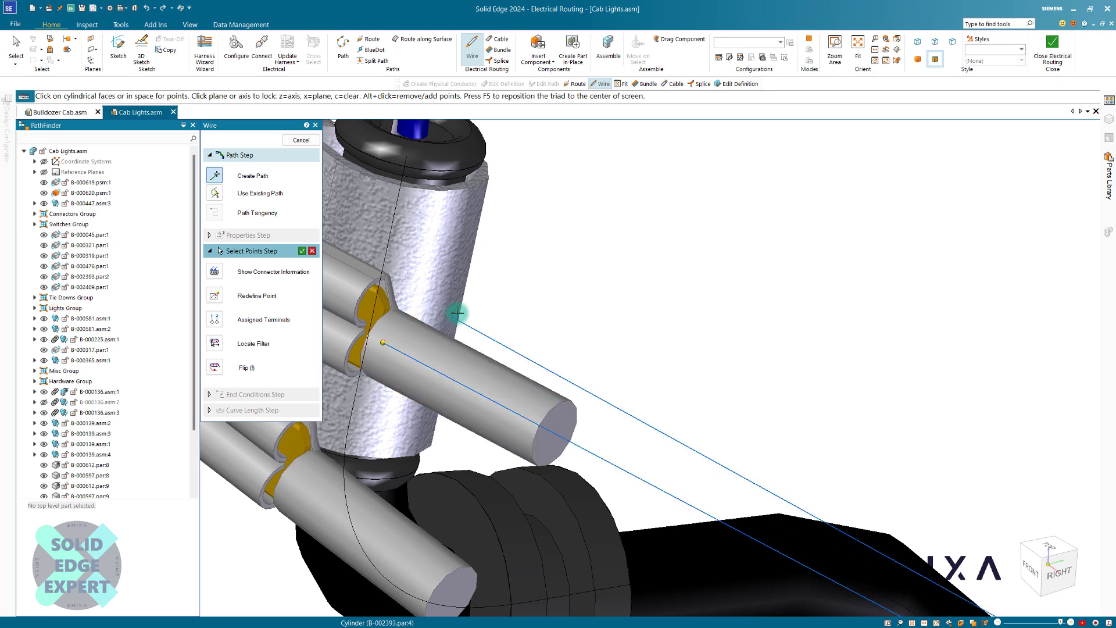
pyautogui.press('f')
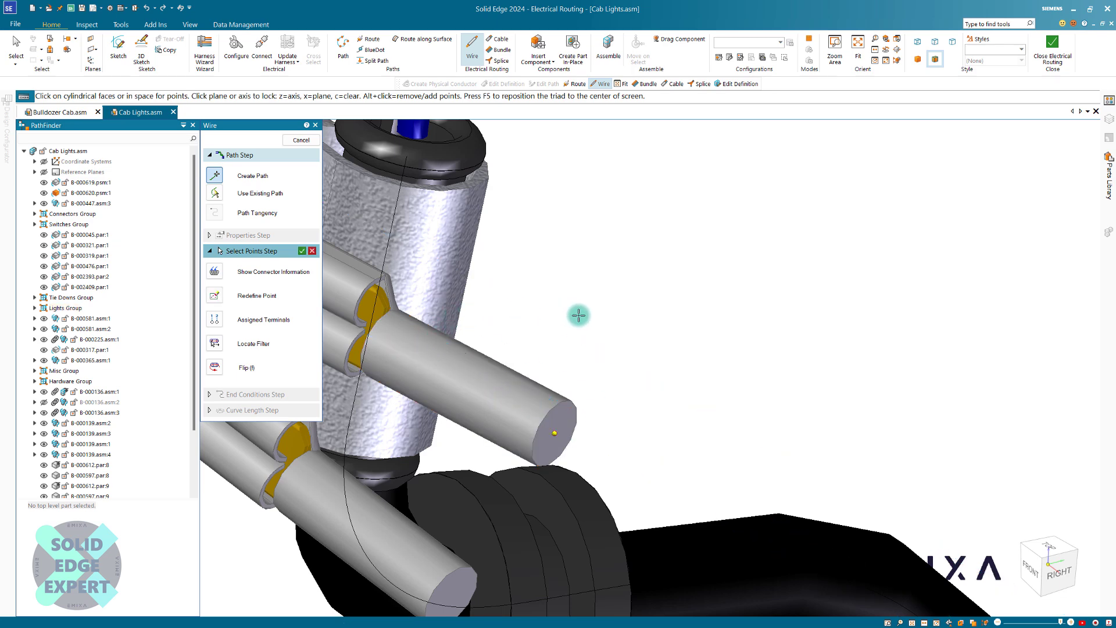
# End the wire's path on a cylindrical face of B-000325.par:3, in the switch connector nearest the panel's blank end, and accept the path.
pyautogui.scroll(-5, 593, 358)
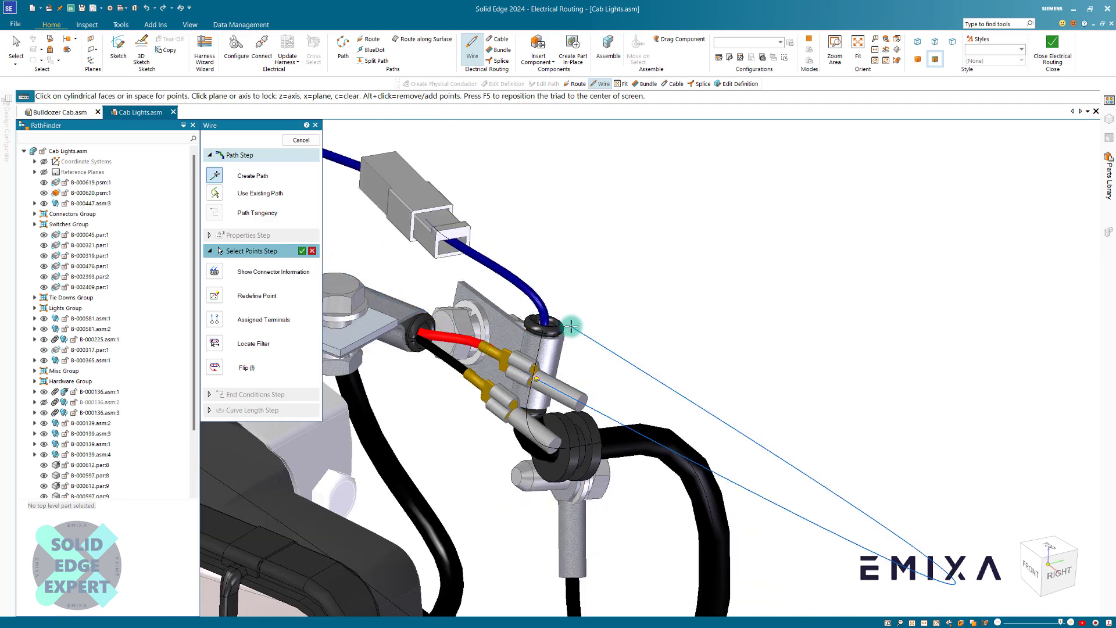
pyautogui.moveTo(593, 338); pyautogui.dragTo(742, 352, button='middle')
pyautogui.scroll(-5, 626, 321)
pyautogui.scroll(-3, 626, 321)
pyautogui.scroll(3, 740, 358)
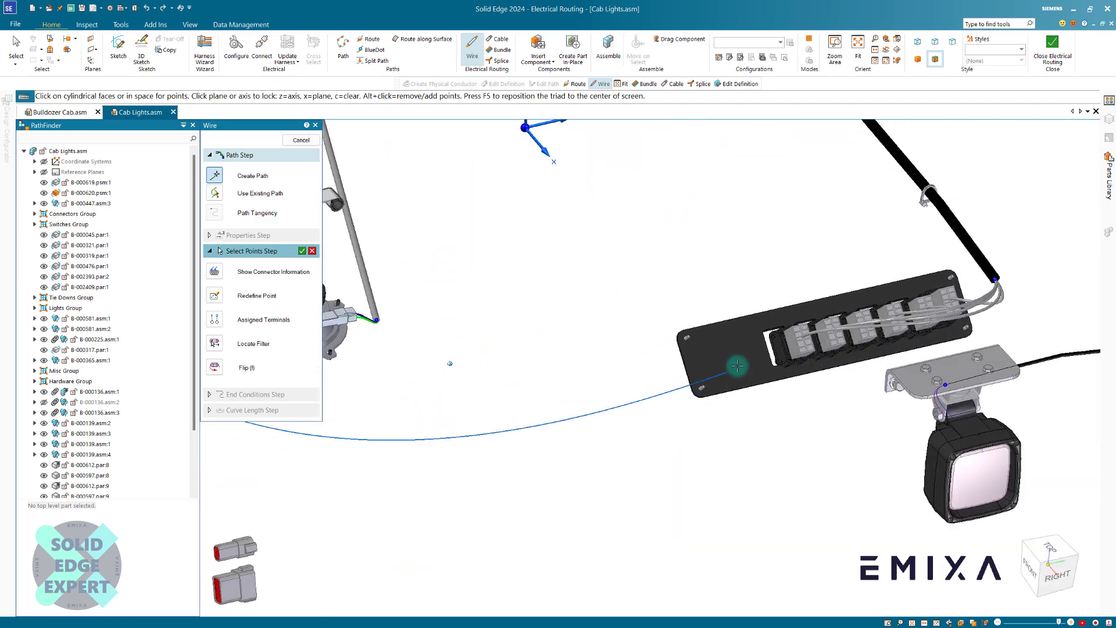
pyautogui.scroll(8, 737, 364)
pyautogui.scroll(6, 683, 281)
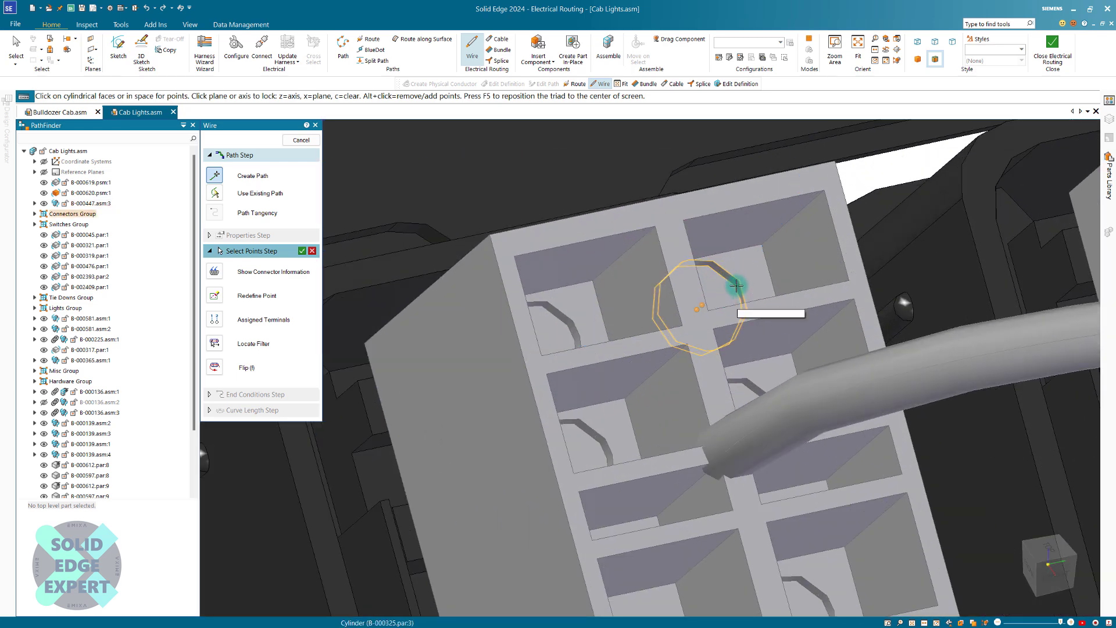
pyautogui.click(736, 285)
pyautogui.rightClick(707, 340)
# Set the new wire's material to 16-gage Stranded Copper Red.
pyautogui.scroll(-4, 672, 345)
pyautogui.scroll(-8, 672, 344)
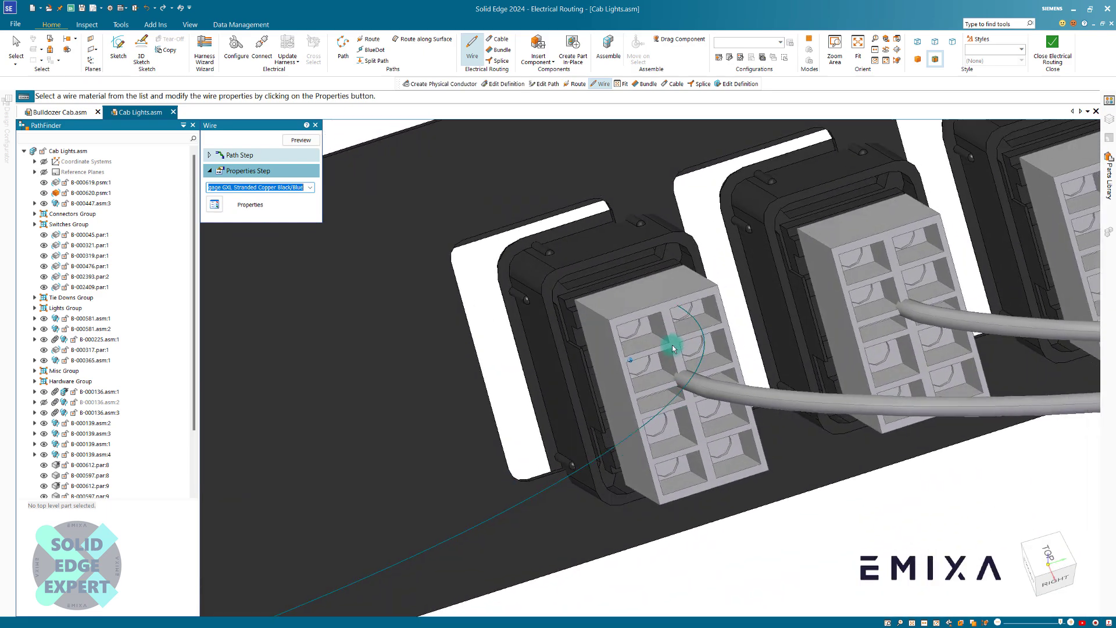
pyautogui.click(310, 187)
pyautogui.moveTo(366, 211); pyautogui.dragTo(363, 311)
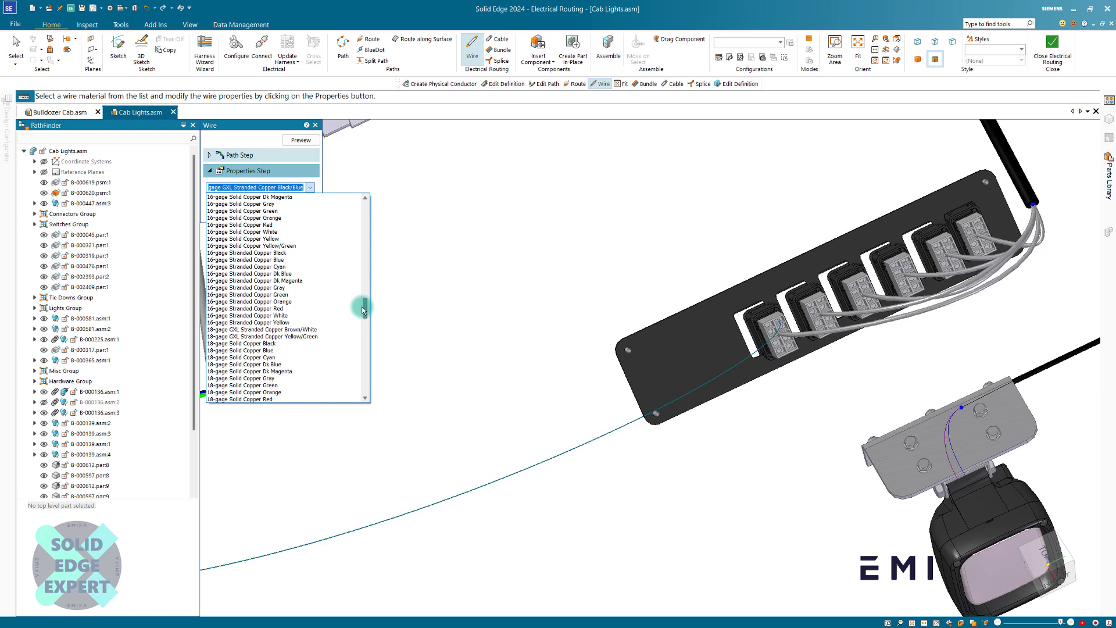
pyautogui.click(268, 312)
pyautogui.scroll(-3, 523, 274)
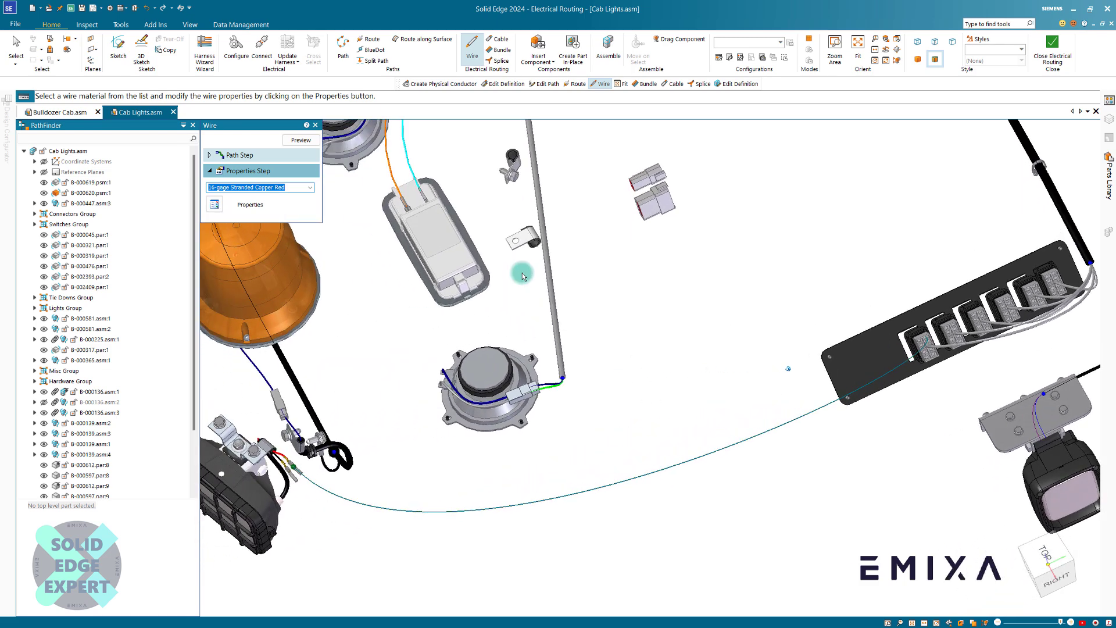
# Review and accept the red wire's properties, preview and finish the wire, and leave the Wire command.
pyautogui.click(215, 204)
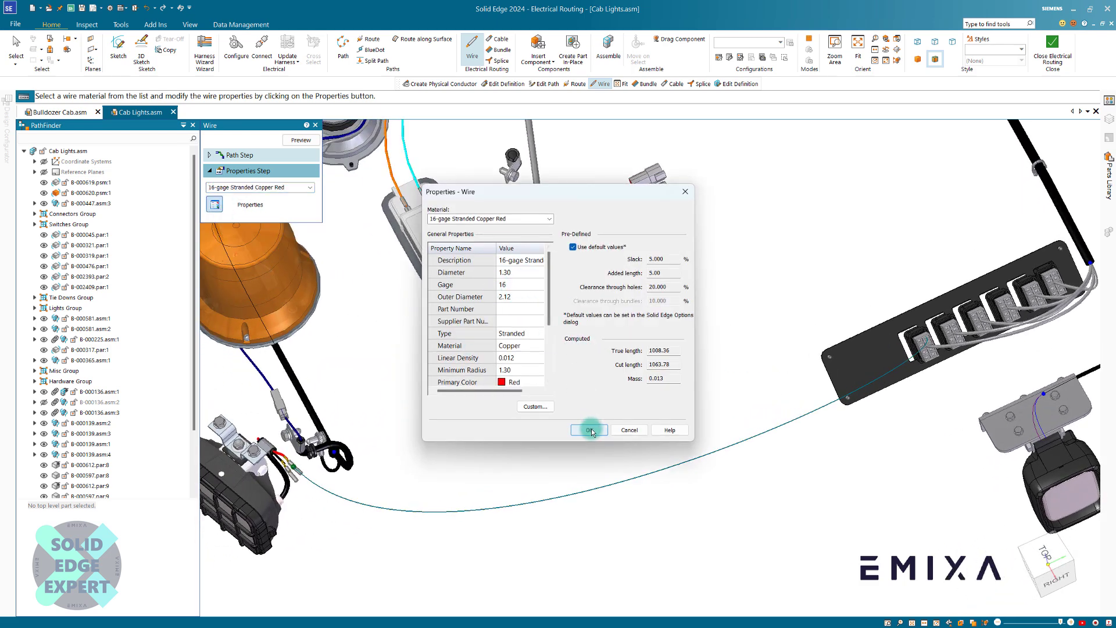
pyautogui.press('Return')
pyautogui.scroll(4, 650, 347)
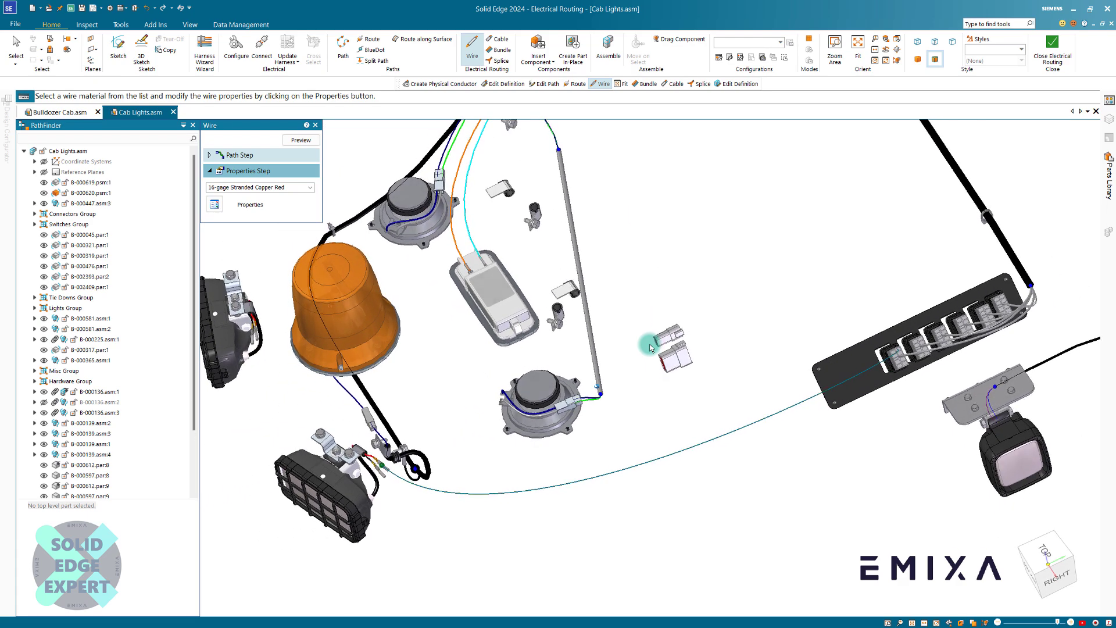
pyautogui.scroll(8, 474, 432)
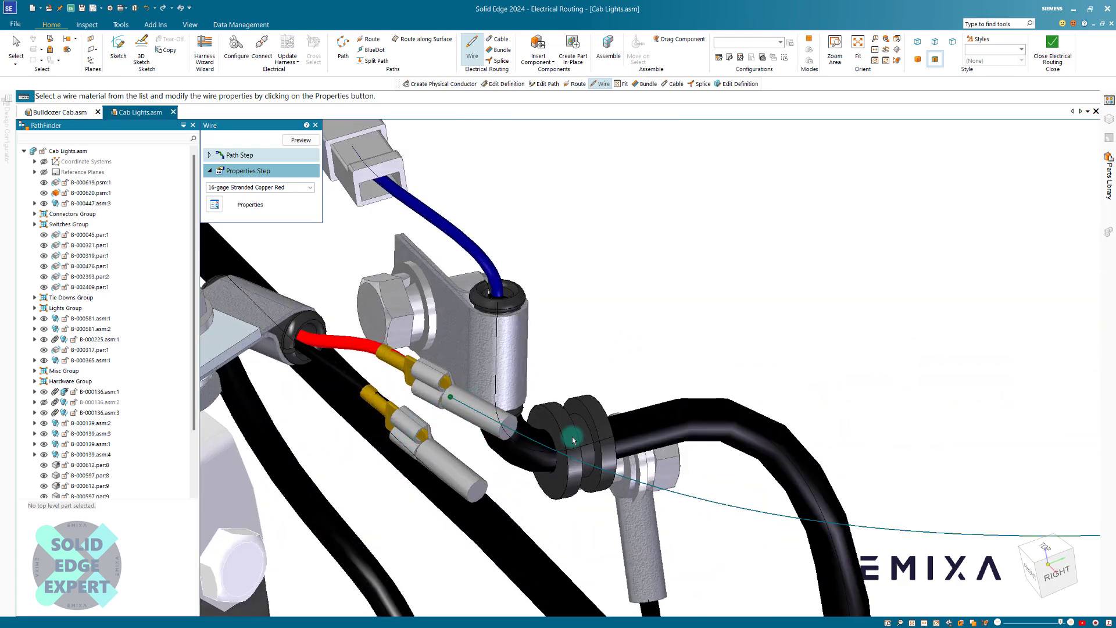
pyautogui.click(302, 142)
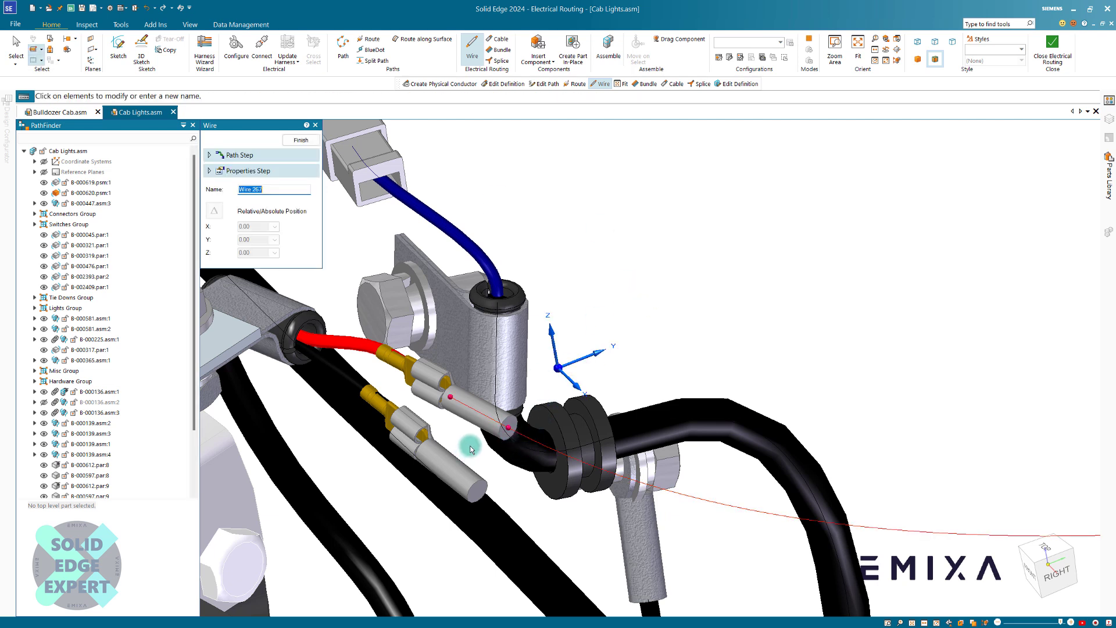
pyautogui.click(301, 142)
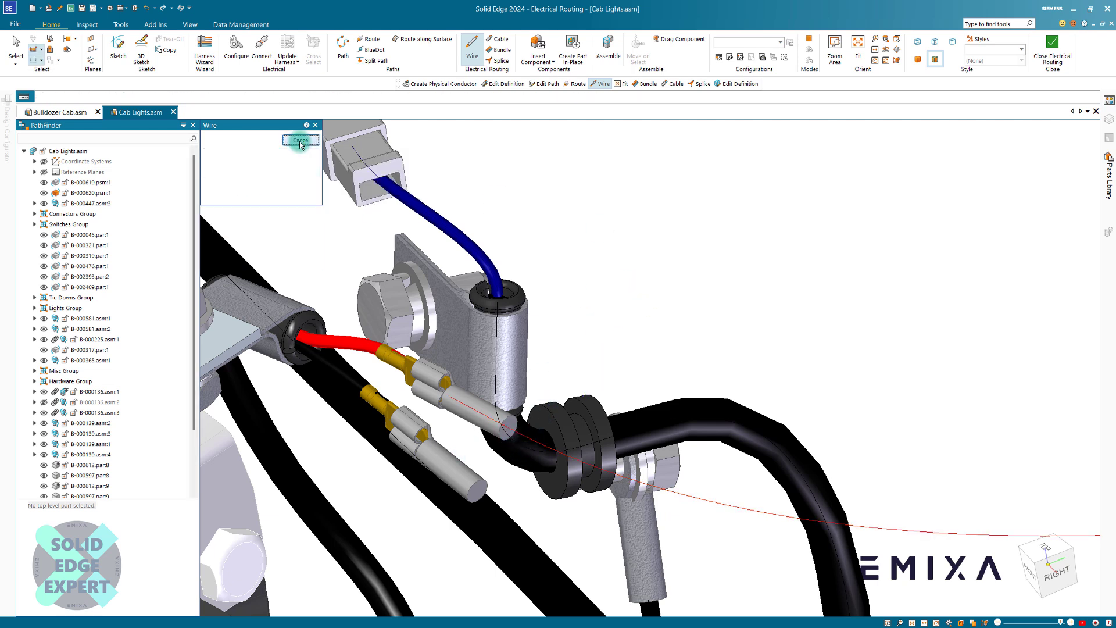
pyautogui.click(301, 140)
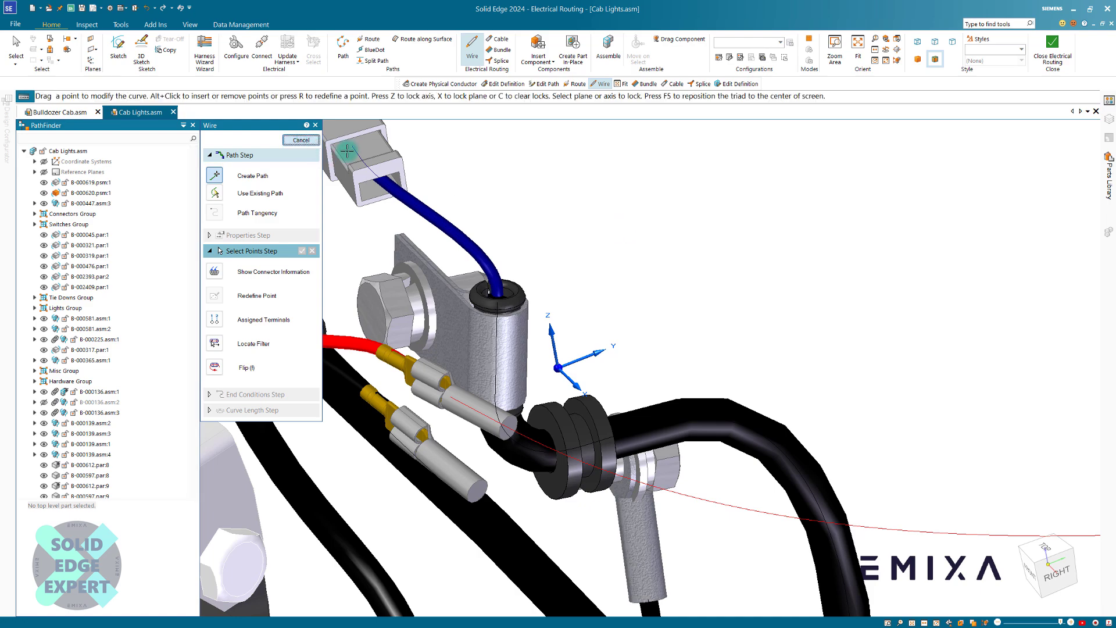
# Create a physical conductor from the new red wire between the front light and the switch panel.
pyautogui.scroll(-5, 547, 208)
pyautogui.scroll(-5, 547, 208)
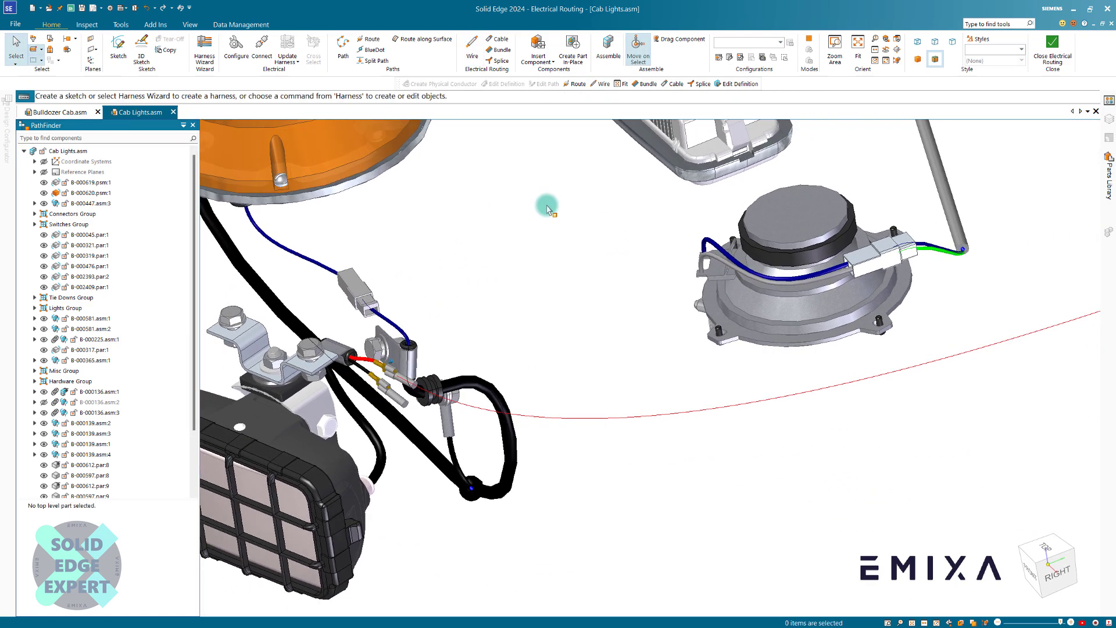
pyautogui.click(621, 405)
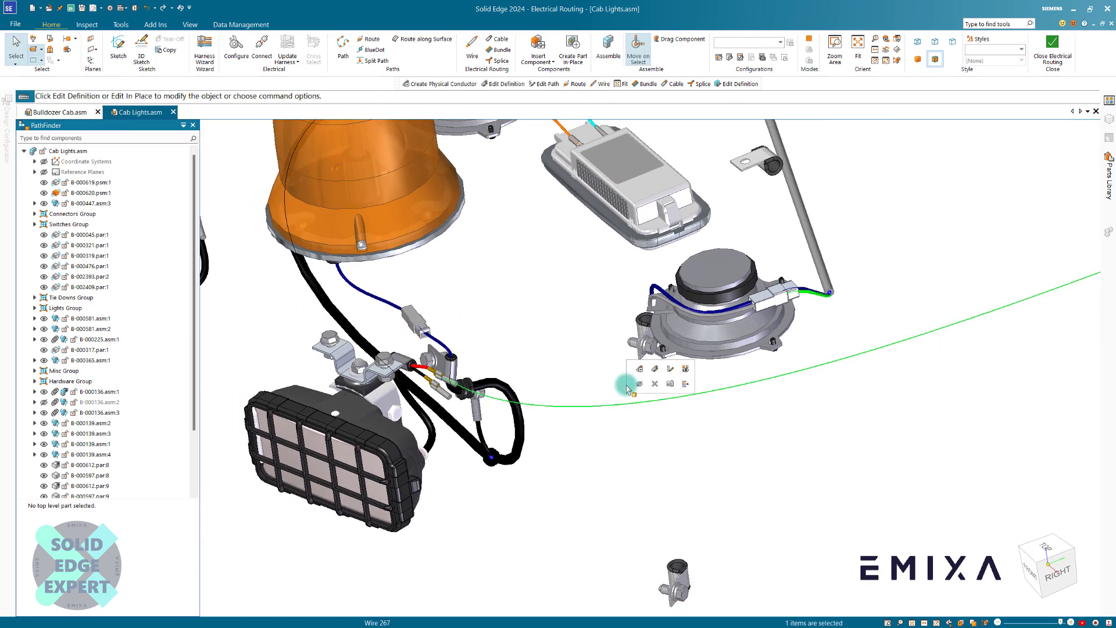
pyautogui.click(640, 370)
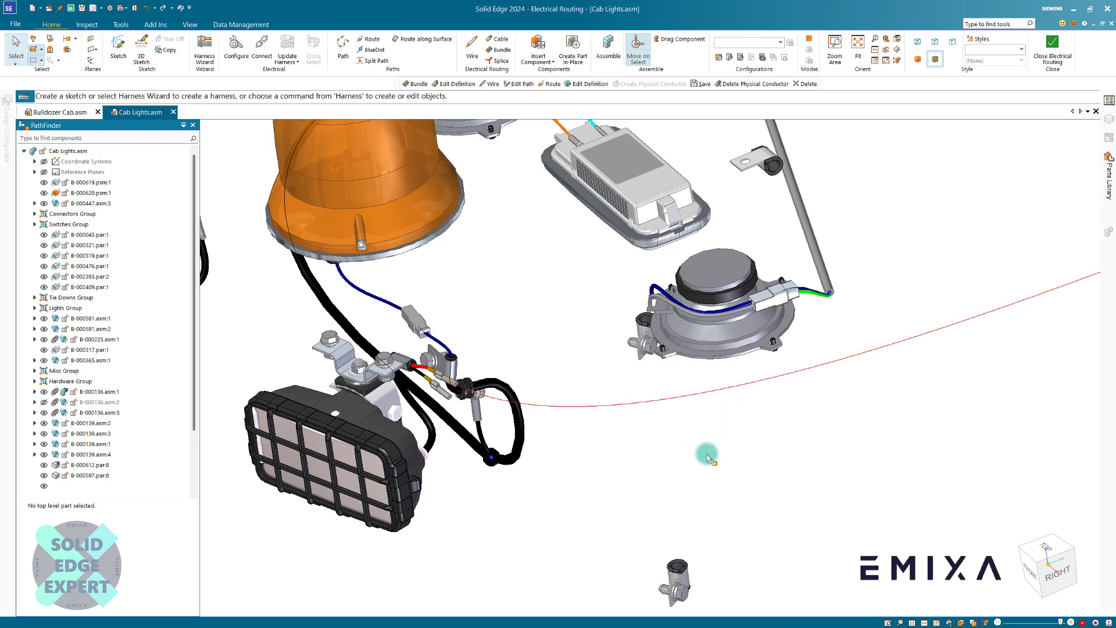
pyautogui.scroll(5, 575, 357)
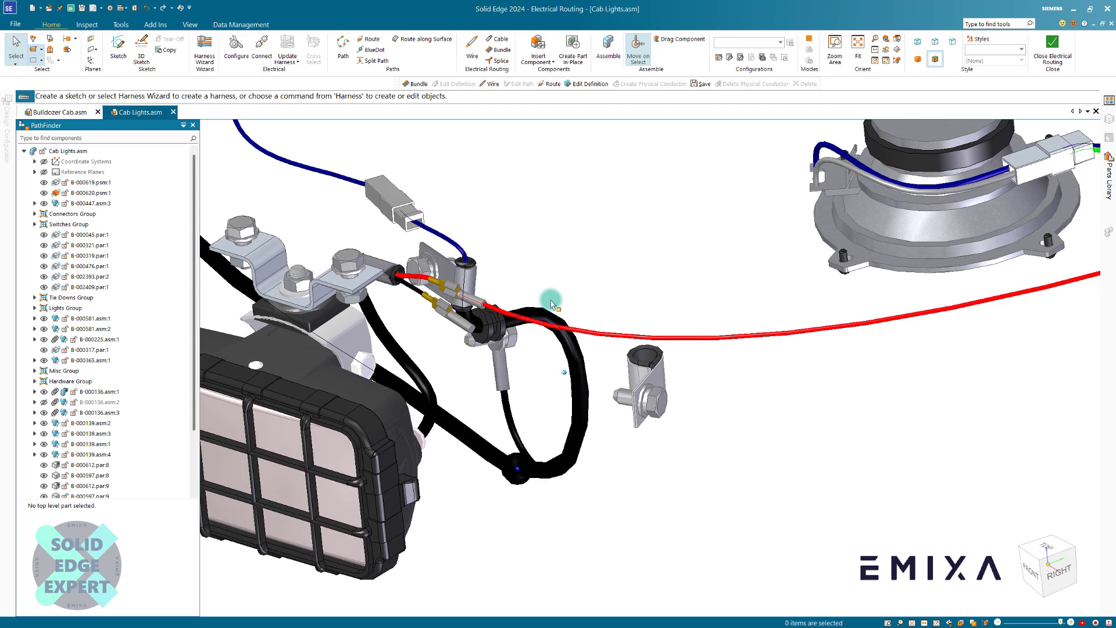
# Route a second wire path from the front light's other terminal to the cavity beside the red wire on B-000325.par:3 and accept it.
pyautogui.scroll(-5, 559, 271)
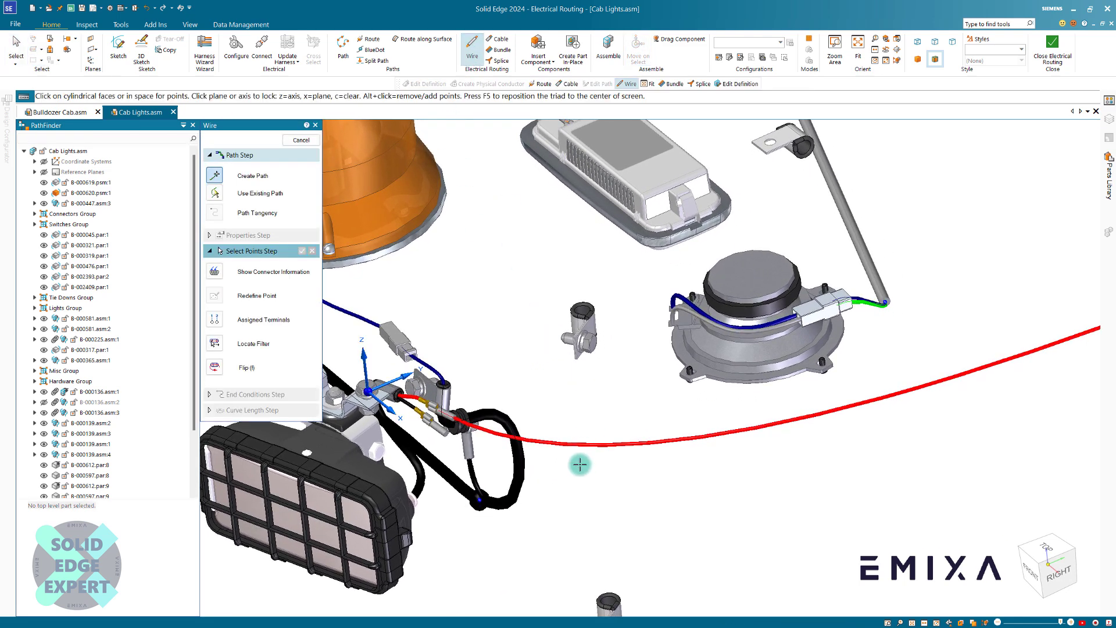
pyautogui.scroll(5, 429, 428)
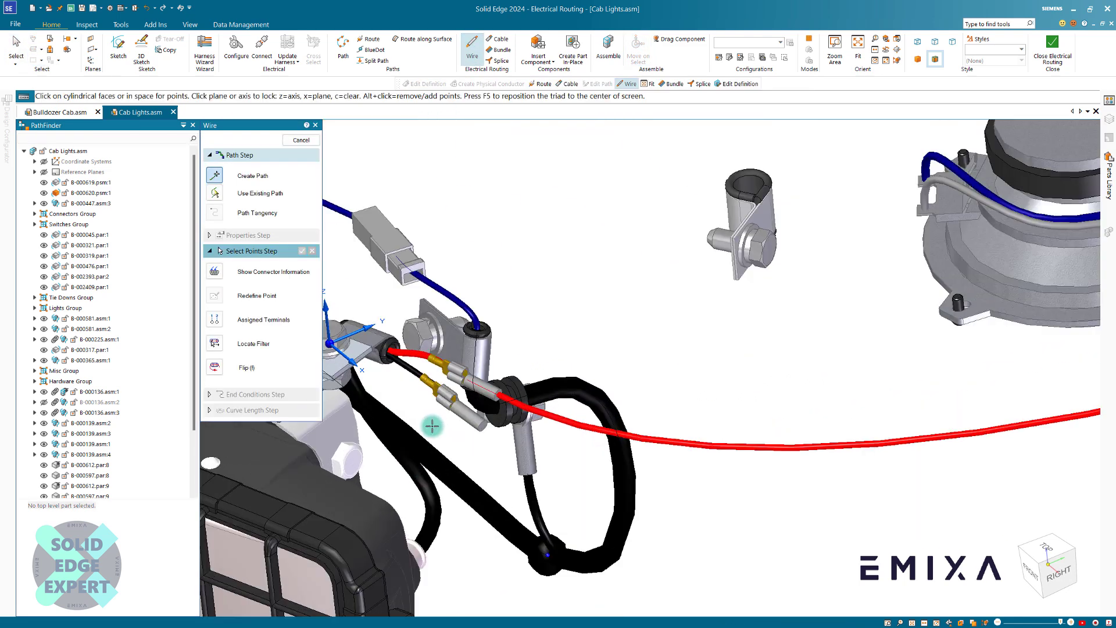
pyautogui.scroll(-6, 530, 463)
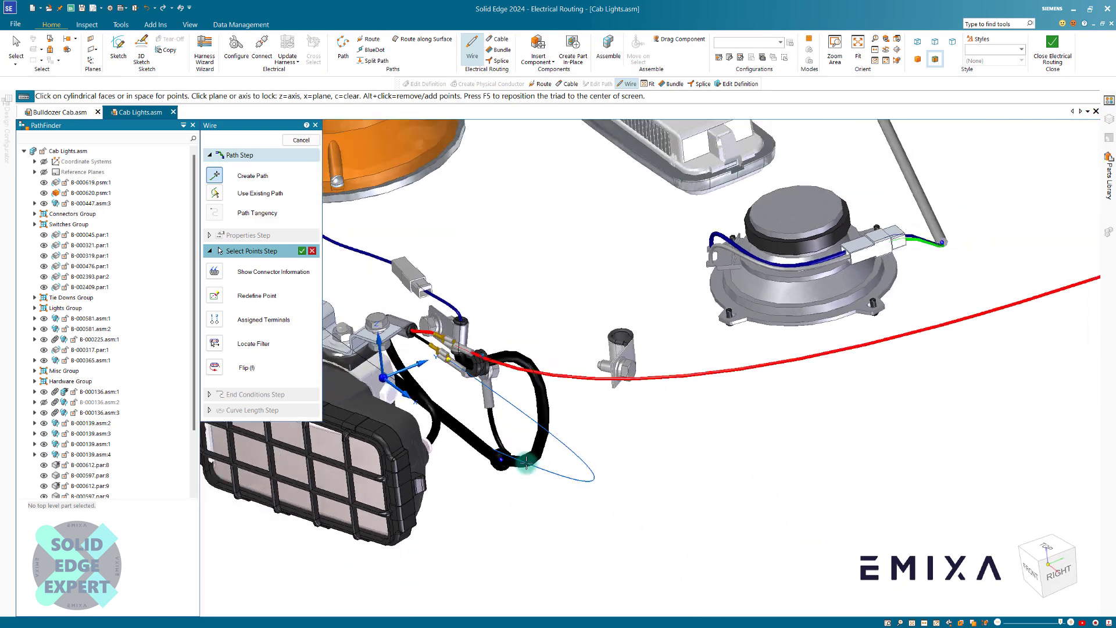
pyautogui.scroll(5, 884, 375)
pyautogui.scroll(8, 883, 375)
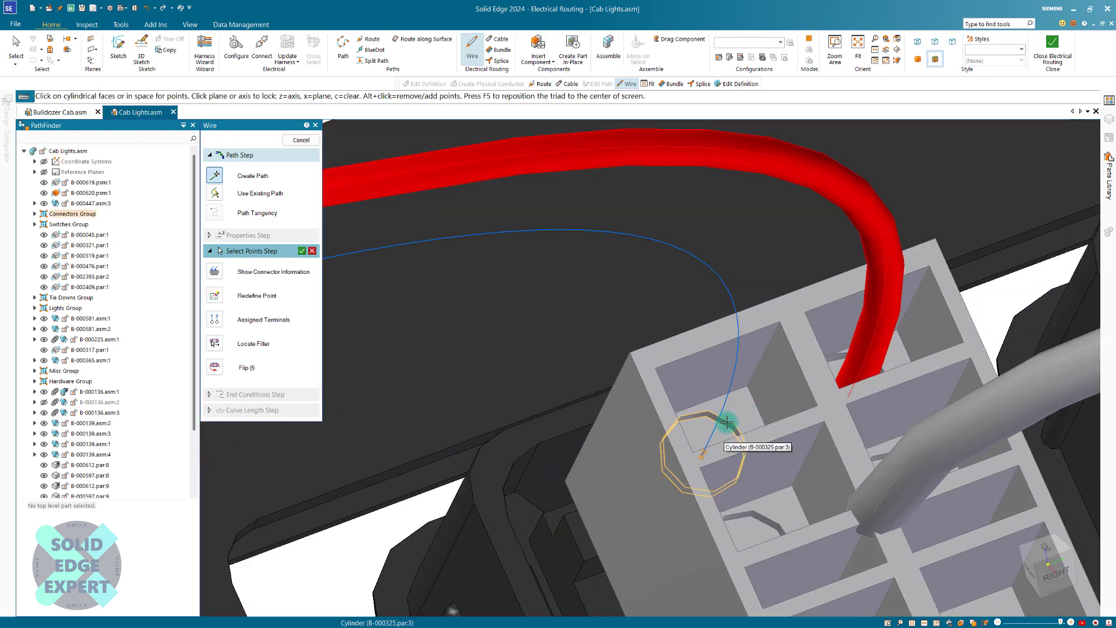
pyautogui.click(727, 422)
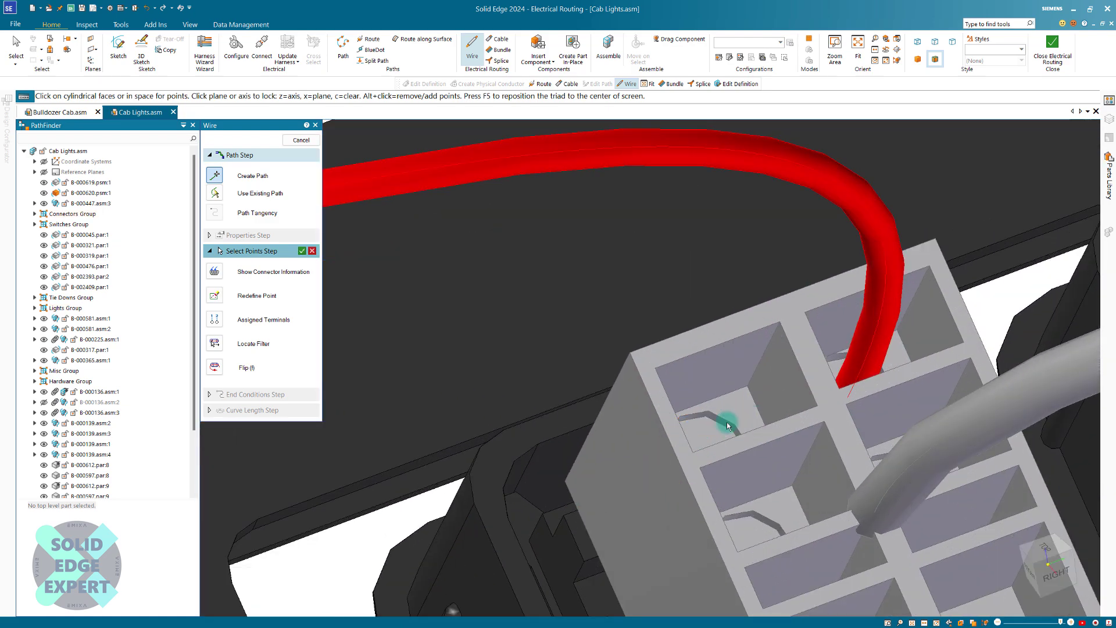
pyautogui.rightClick(702, 391)
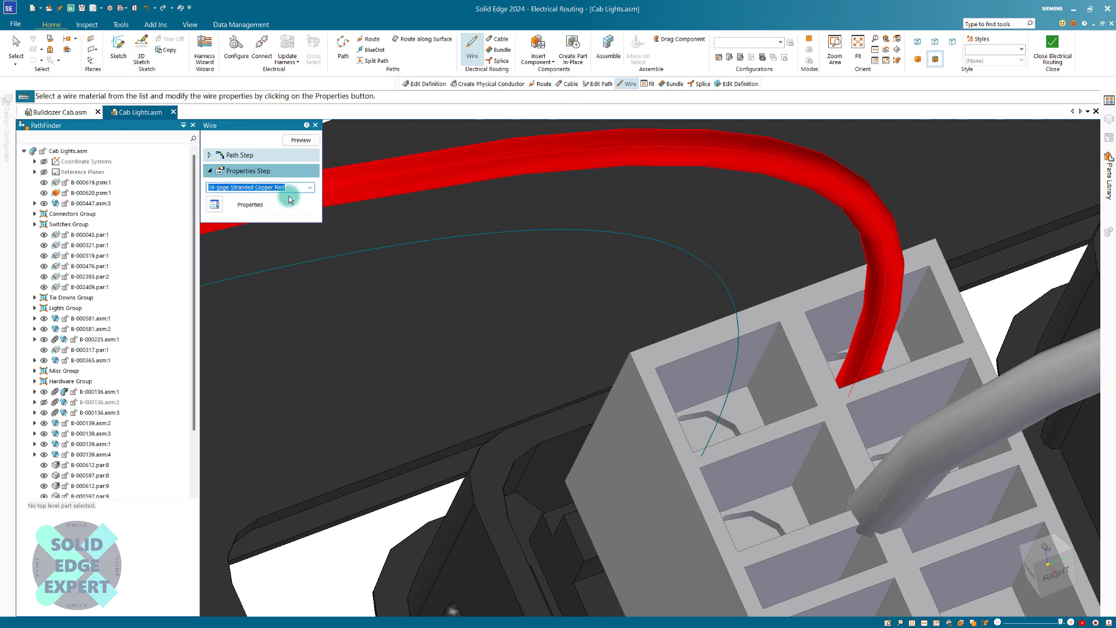
# Set the second wire's material to 16-gage Stranded Copper Black, then preview and finish the wire.
pyautogui.click(310, 187)
pyautogui.scroll(3, 294, 286)
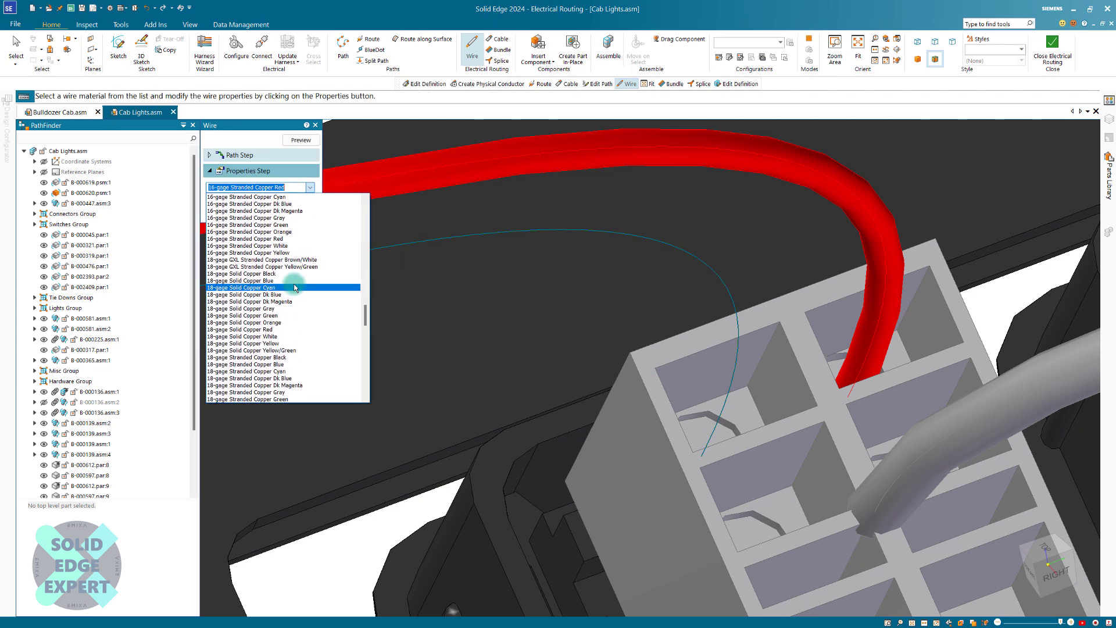
pyautogui.click(263, 204)
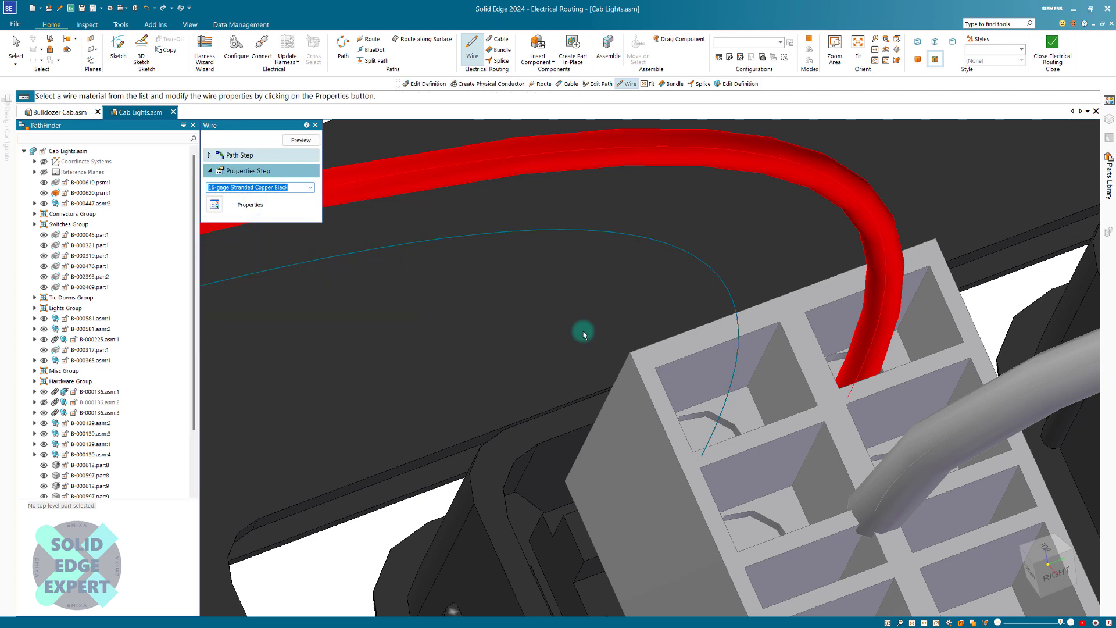
pyautogui.click(301, 141)
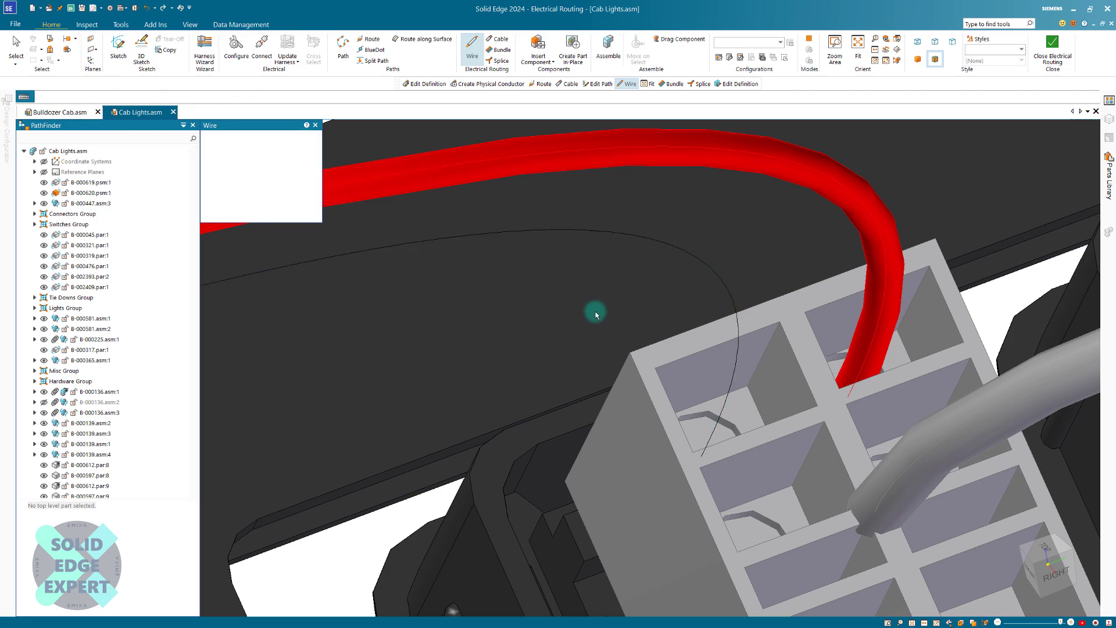
pyautogui.scroll(-5, 718, 406)
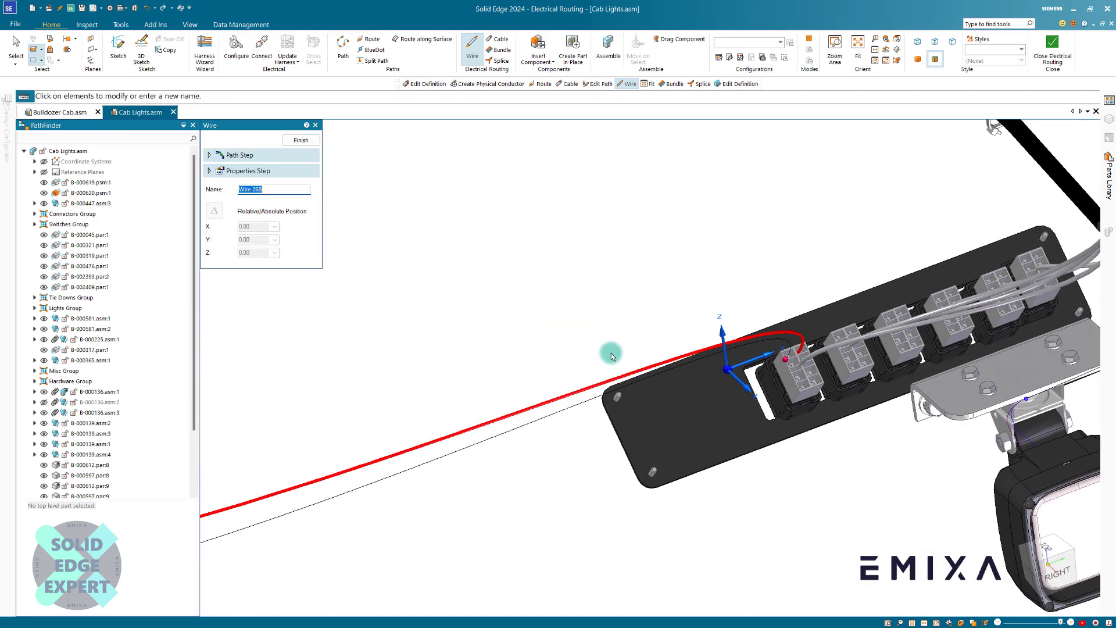
pyautogui.rightClick(535, 319)
pyautogui.scroll(-2, 536, 319)
pyautogui.click(310, 145)
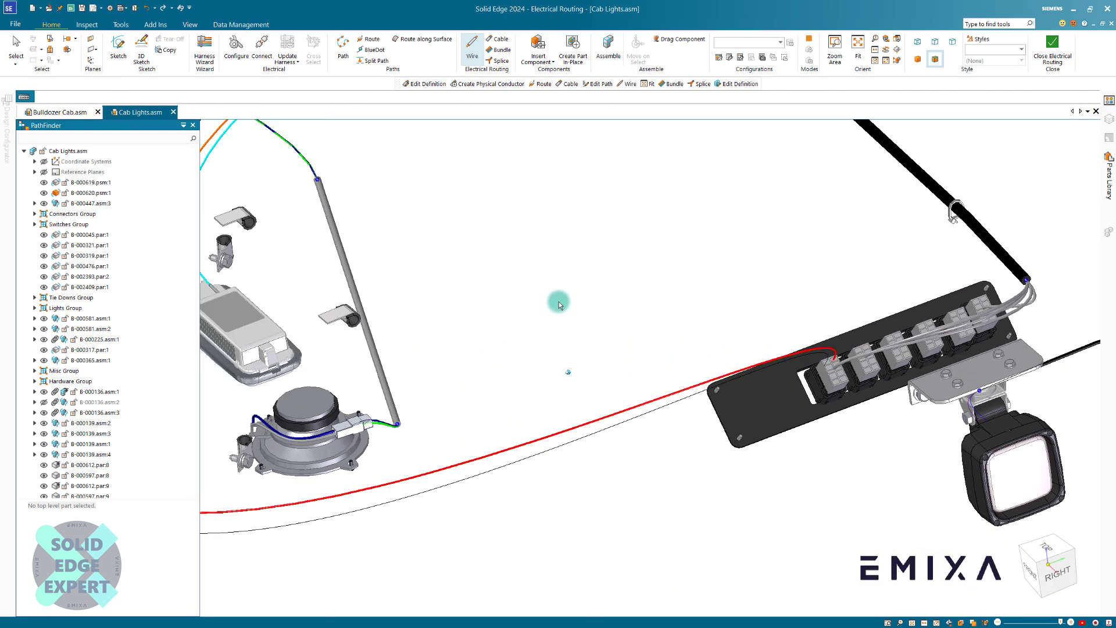
# Create a physical conductor from the new black wire running below the red one.
pyautogui.click(574, 442)
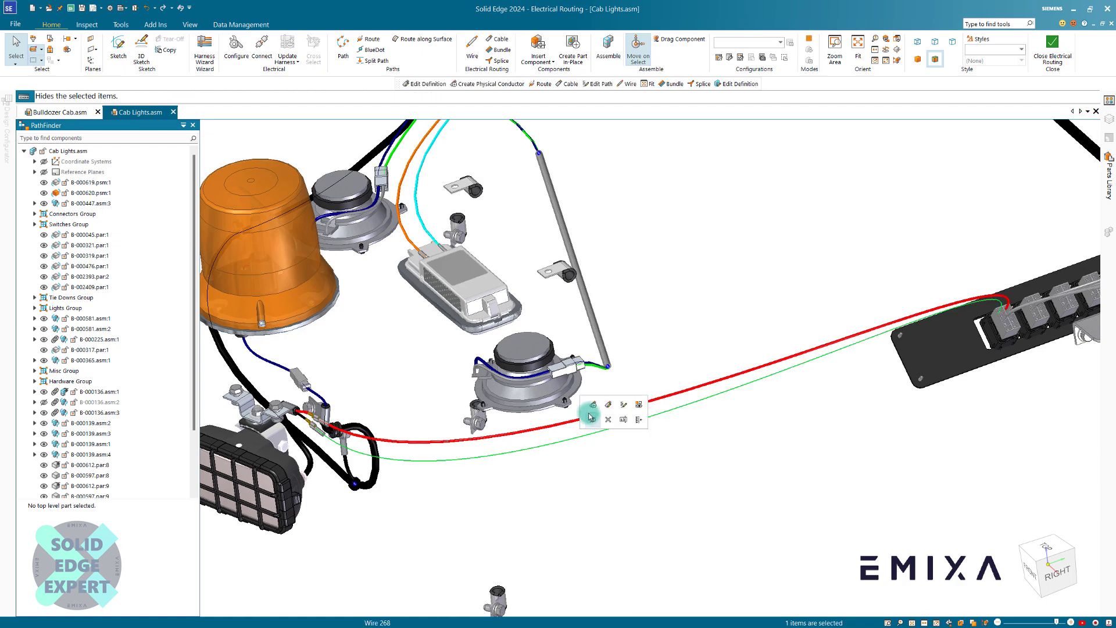
pyautogui.click(594, 406)
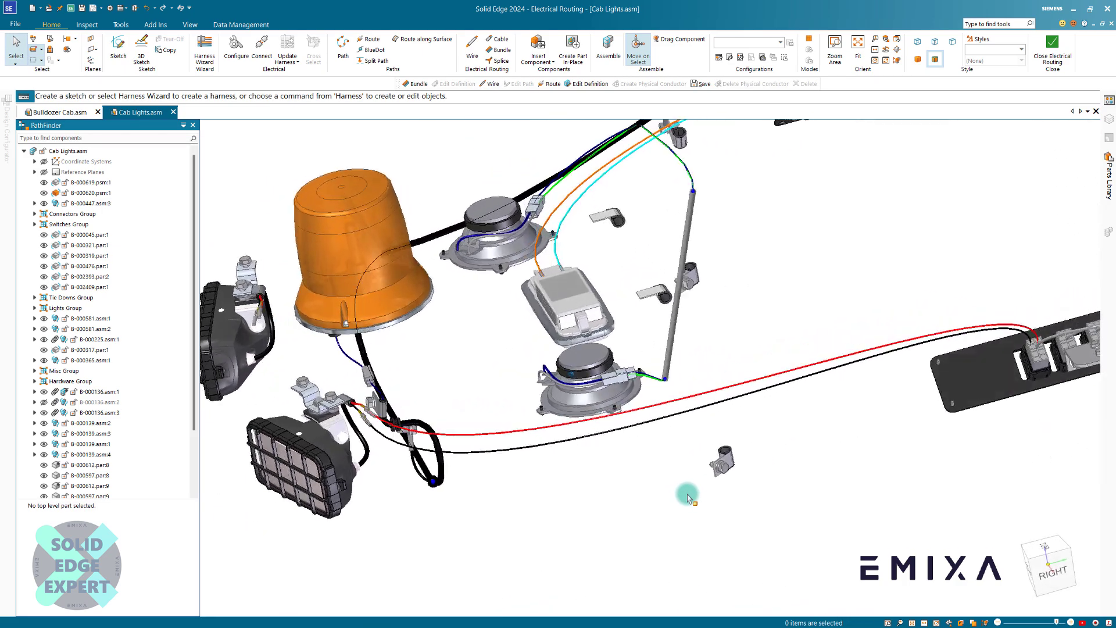
pyautogui.scroll(2, 588, 444)
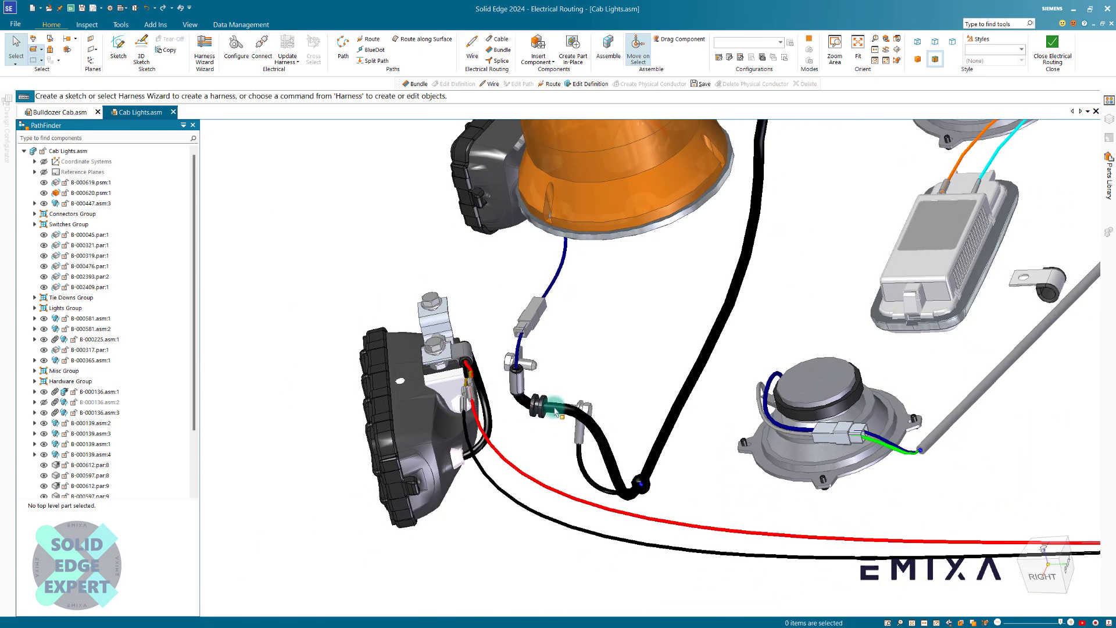
# Start a bundle and select the new red and black wires at the front light as its conductors.
pyautogui.scroll(2, 559, 411)
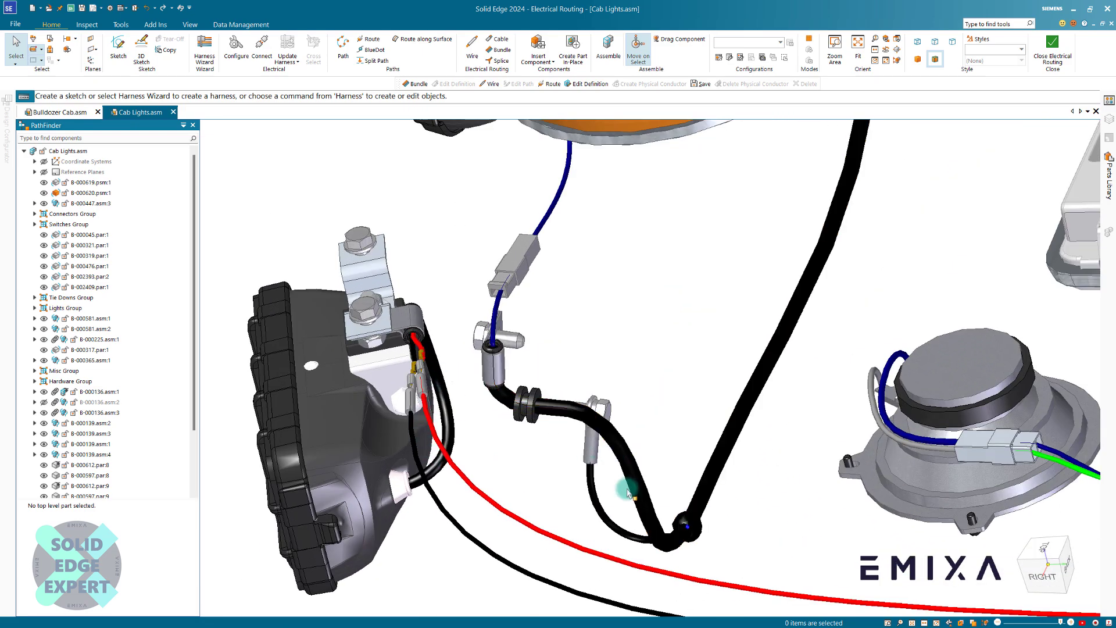
pyautogui.scroll(-5, 621, 469)
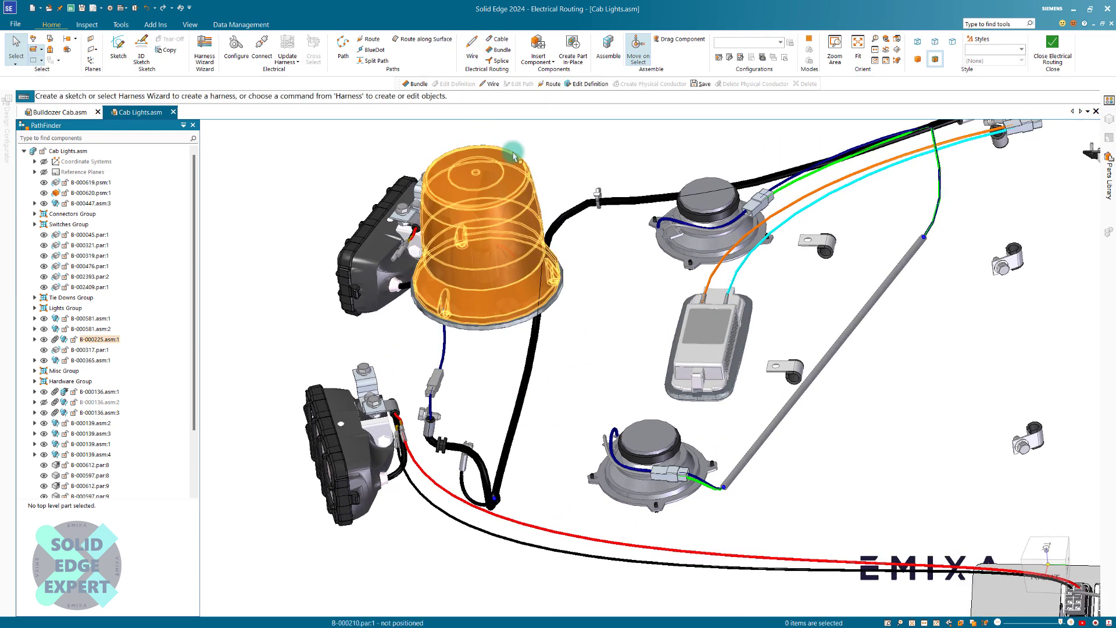
pyautogui.click(499, 49)
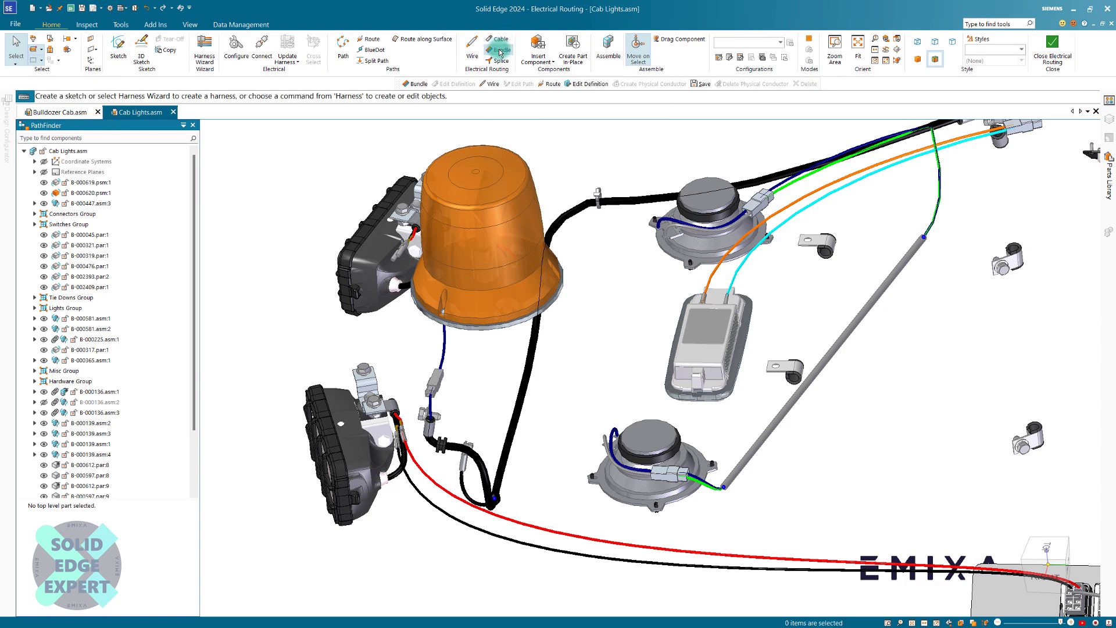
pyautogui.scroll(10, 548, 348)
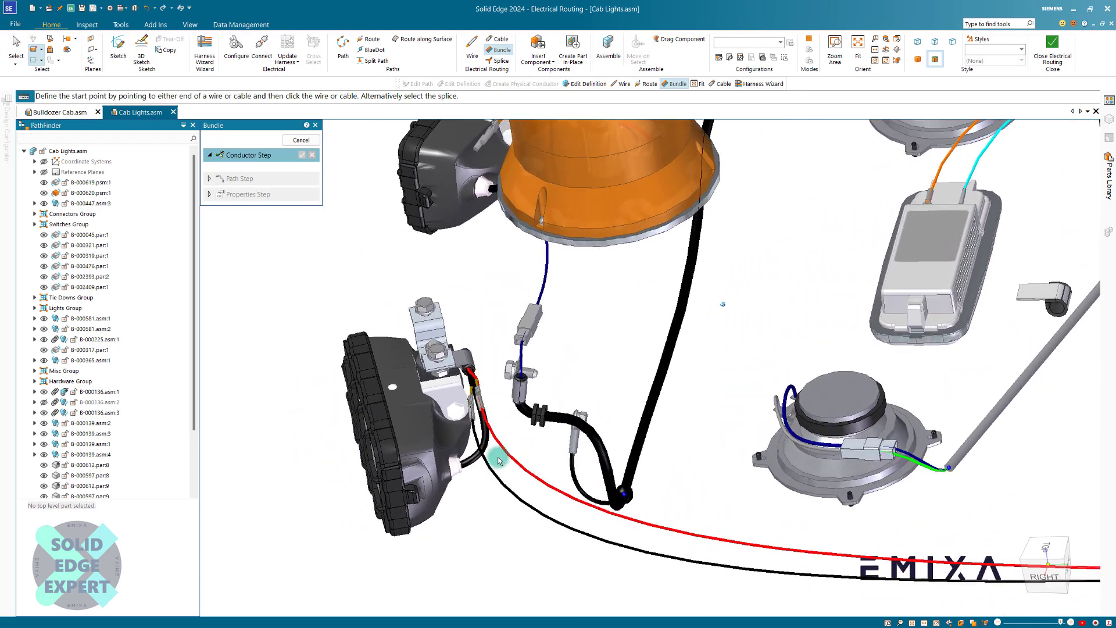
pyautogui.click(501, 437)
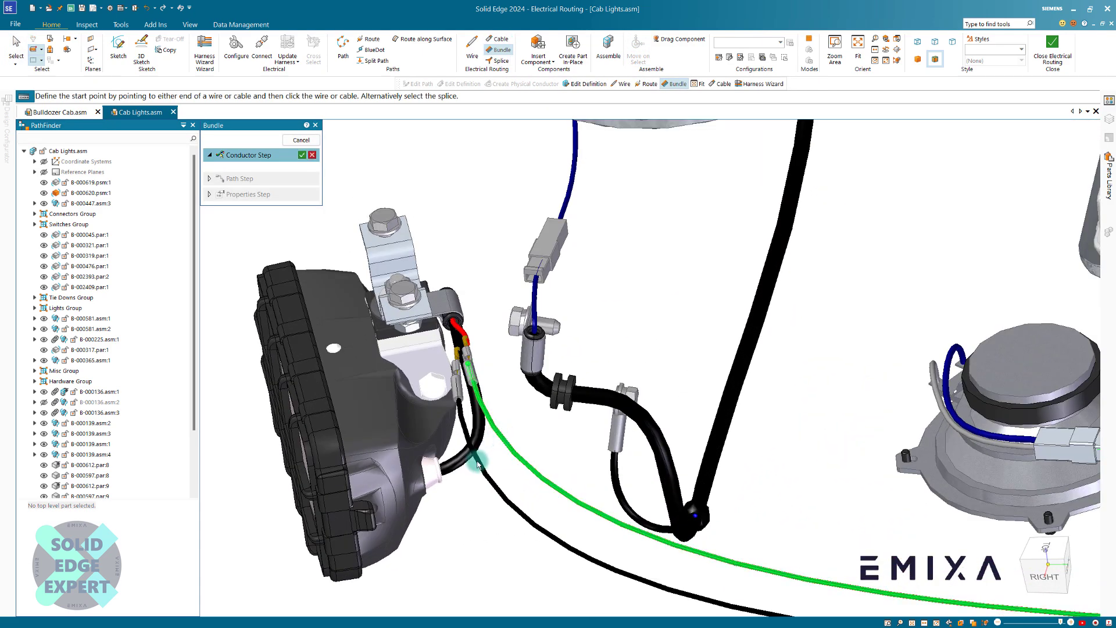
pyautogui.click(478, 463)
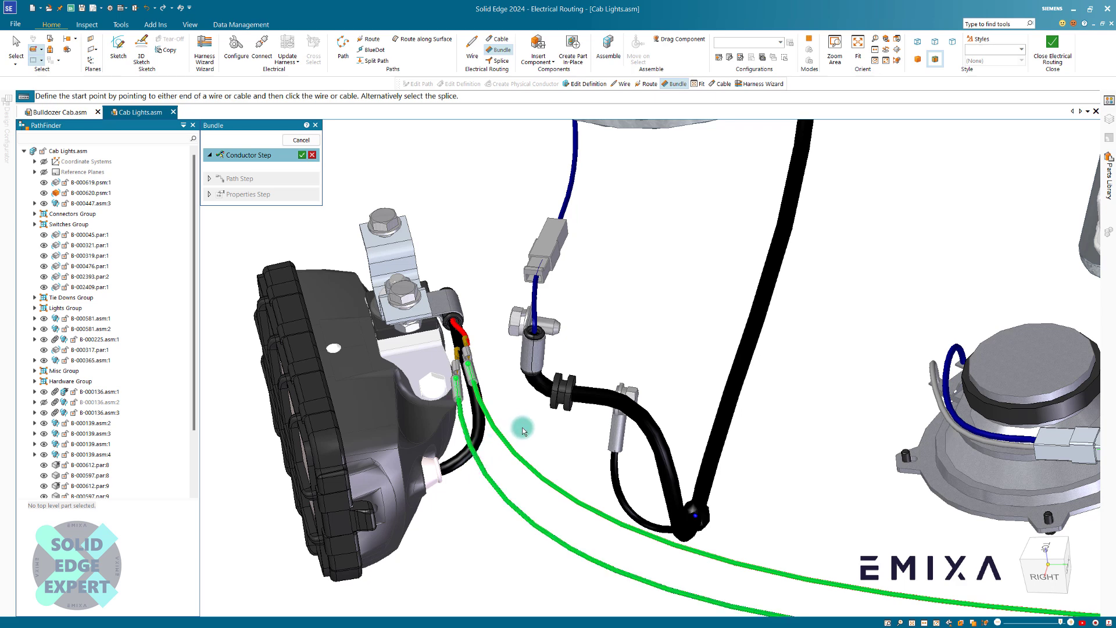
pyautogui.moveTo(468, 395)
pyautogui.mouseDown(button='middle')
pyautogui.moveTo(481, 349)
pyautogui.moveTo(539, 356)
pyautogui.mouseUp(button='middle')
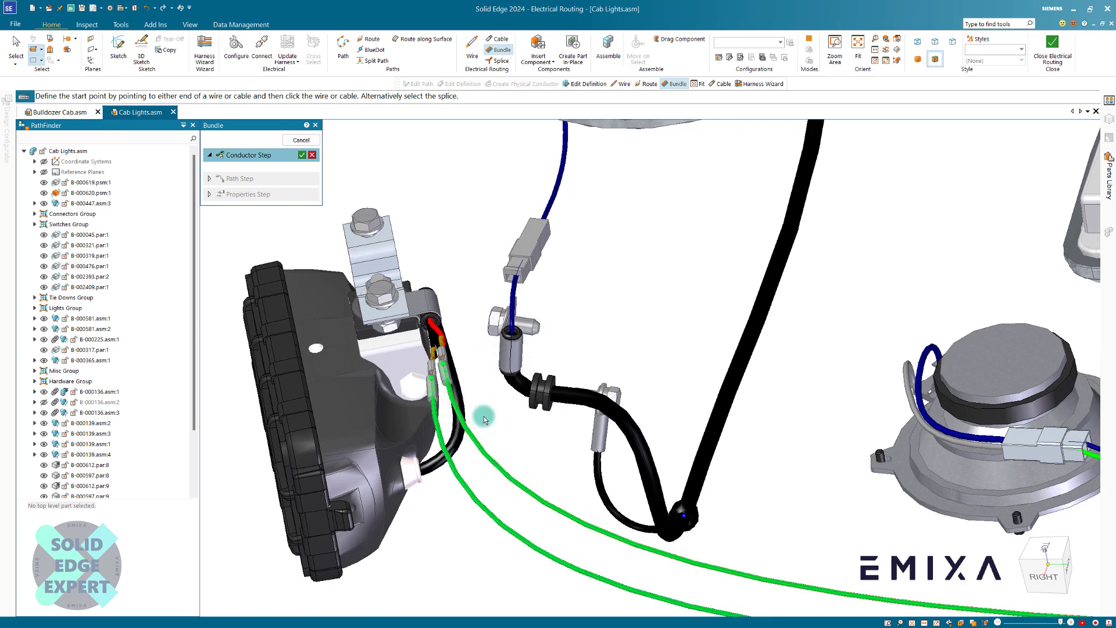
pyautogui.scroll(-3, 468, 410)
pyautogui.moveTo(573, 334); pyautogui.dragTo(570, 347, button='middle')
pyautogui.rightClick(572, 347)
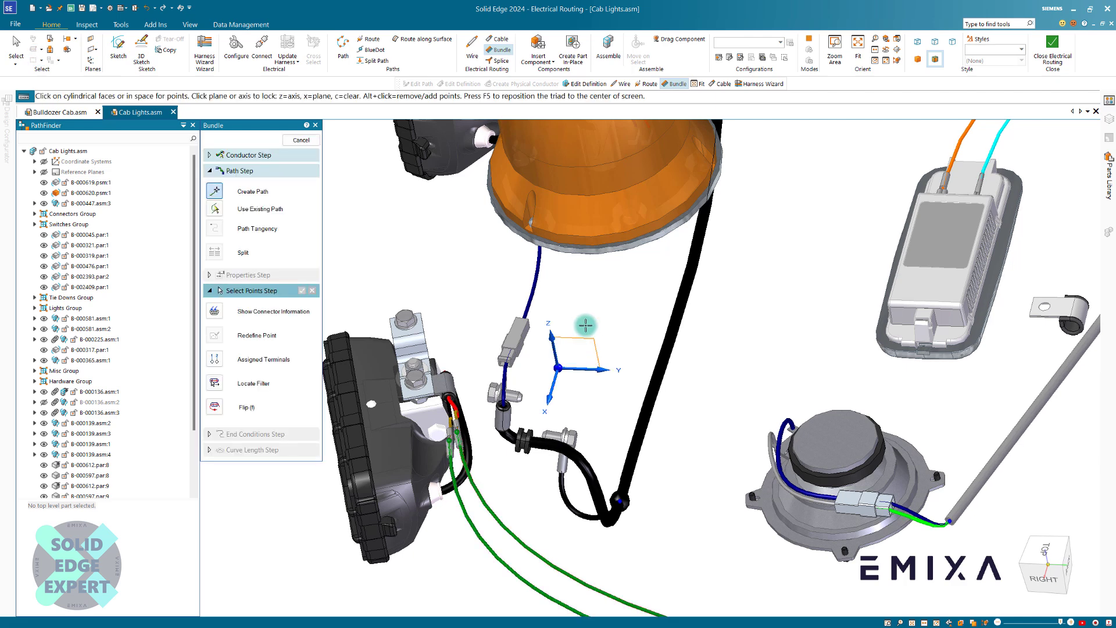
# Assign the existing harness paths from the grommet below the beacon, along the cab, to the switch panel as the bundle's path.
pyautogui.click(214, 209)
pyautogui.scroll(5, 465, 274)
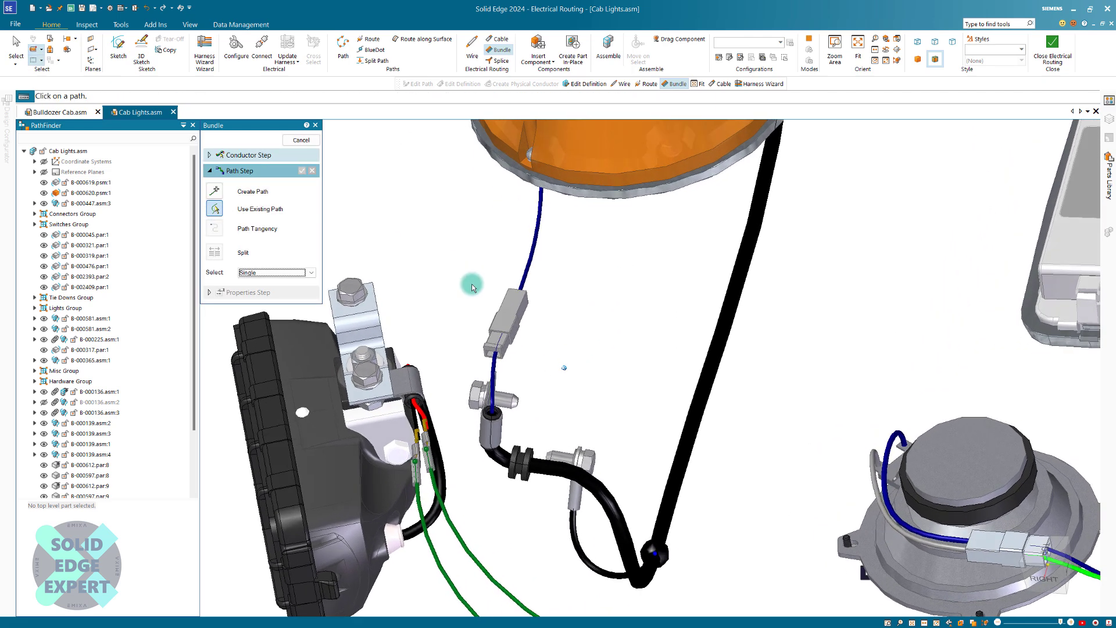
pyautogui.click(554, 432)
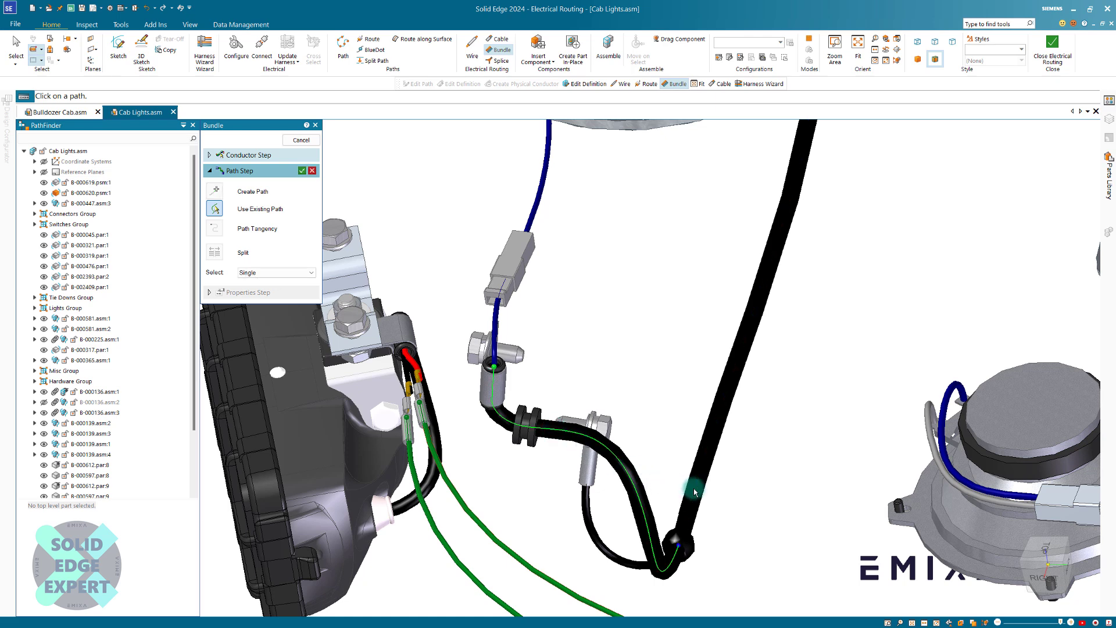
pyautogui.scroll(-5, 701, 463)
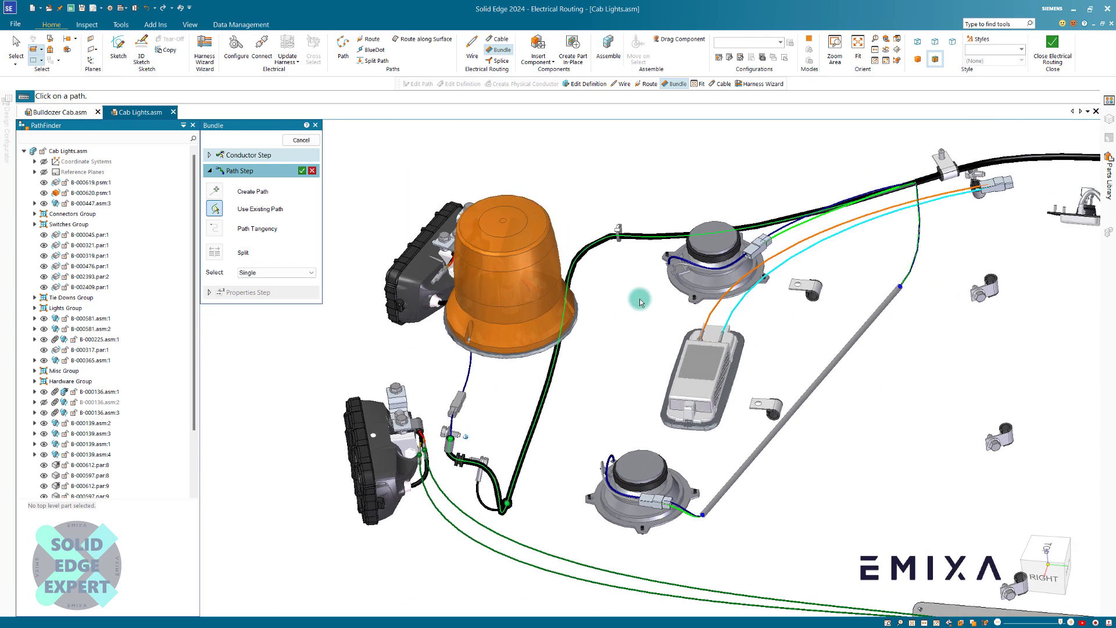
pyautogui.click(961, 172)
pyautogui.scroll(-5, 930, 233)
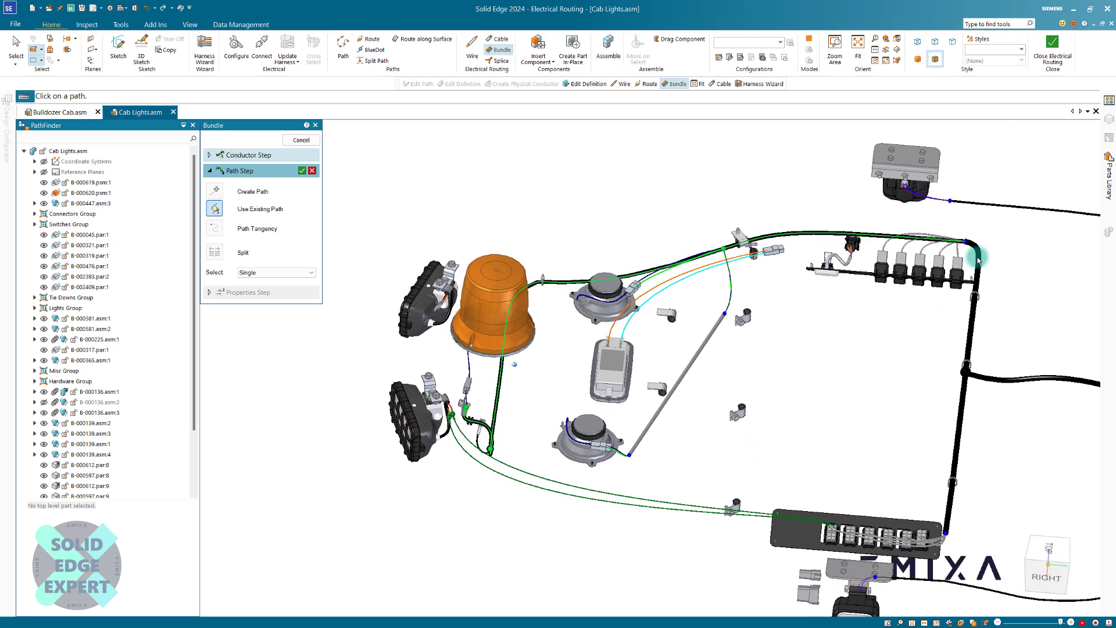
pyautogui.click(966, 399)
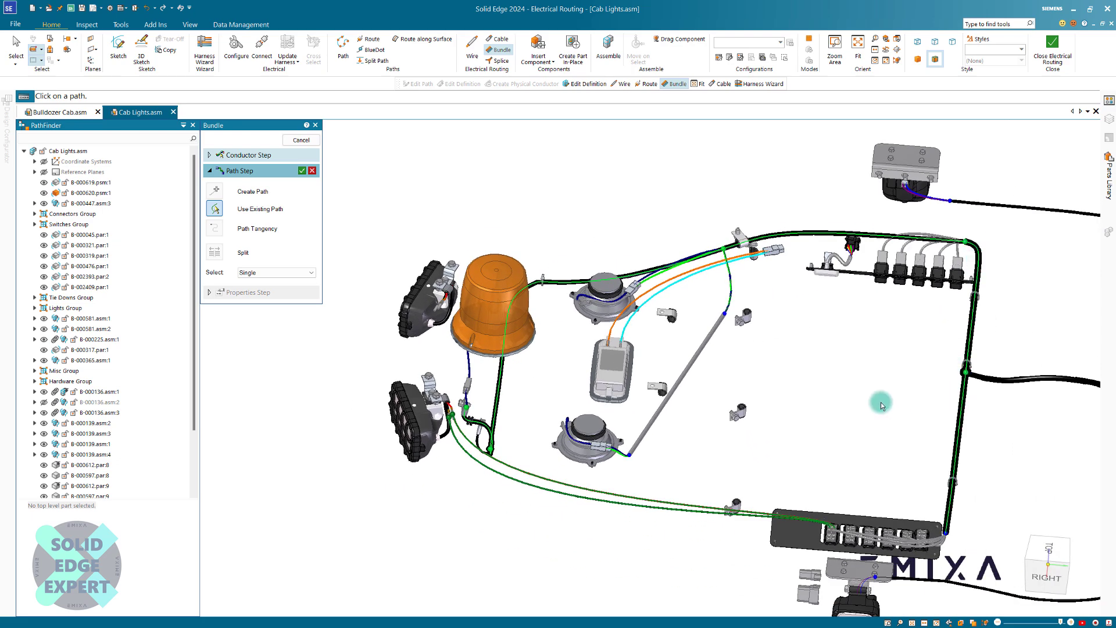
pyautogui.scroll(2, 811, 388)
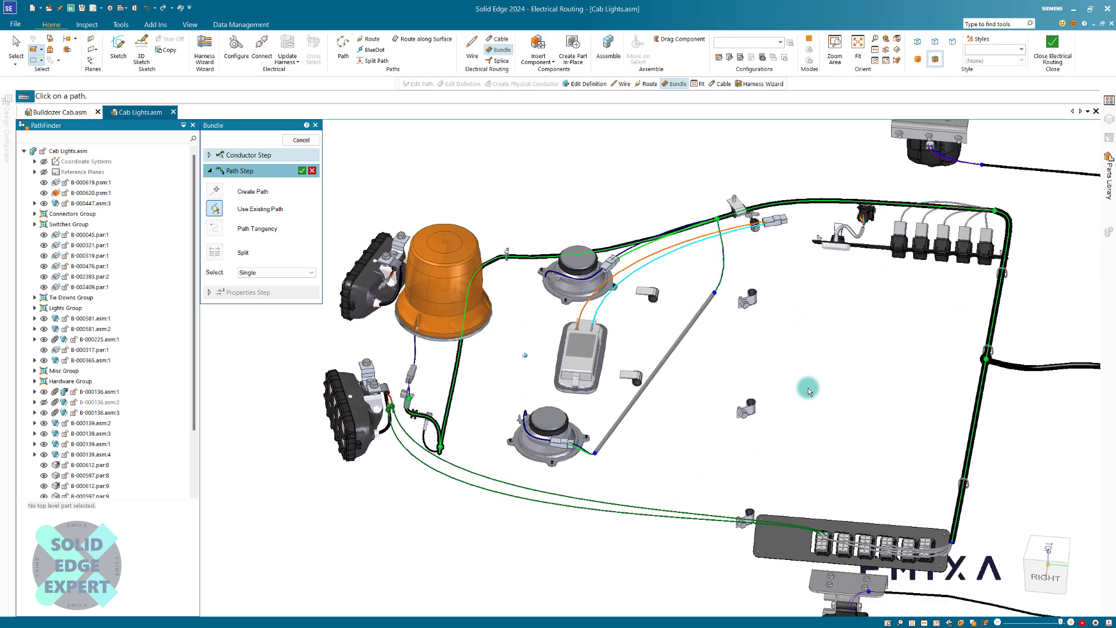
pyautogui.click(302, 172)
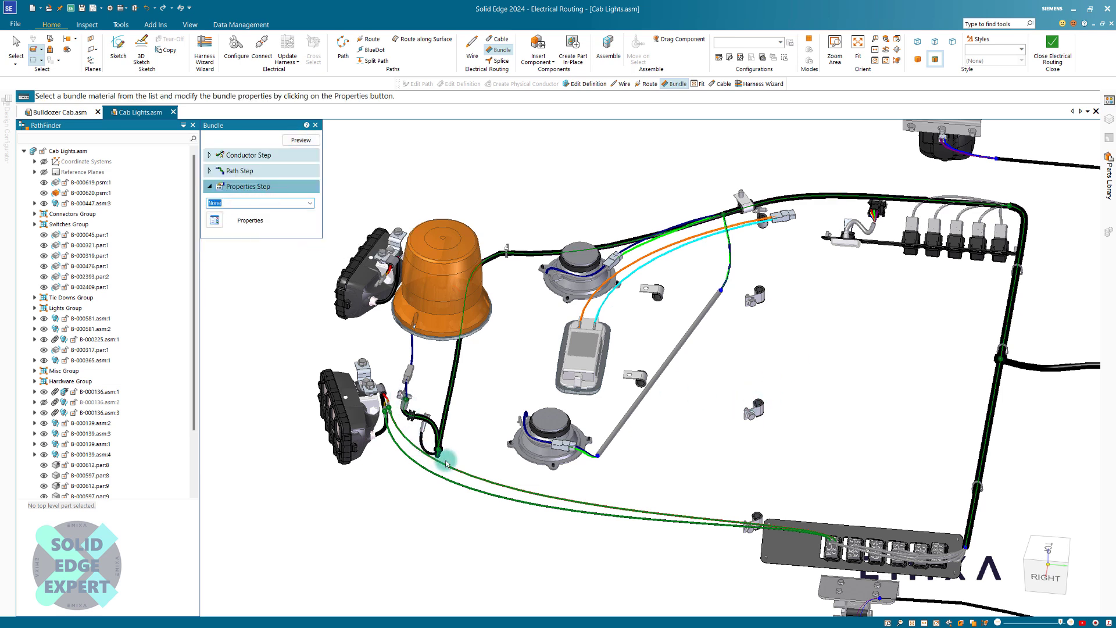
# Preview the bundle, inspect the wire bends at the front light's terminals, and finish the bundle.
pyautogui.click(301, 141)
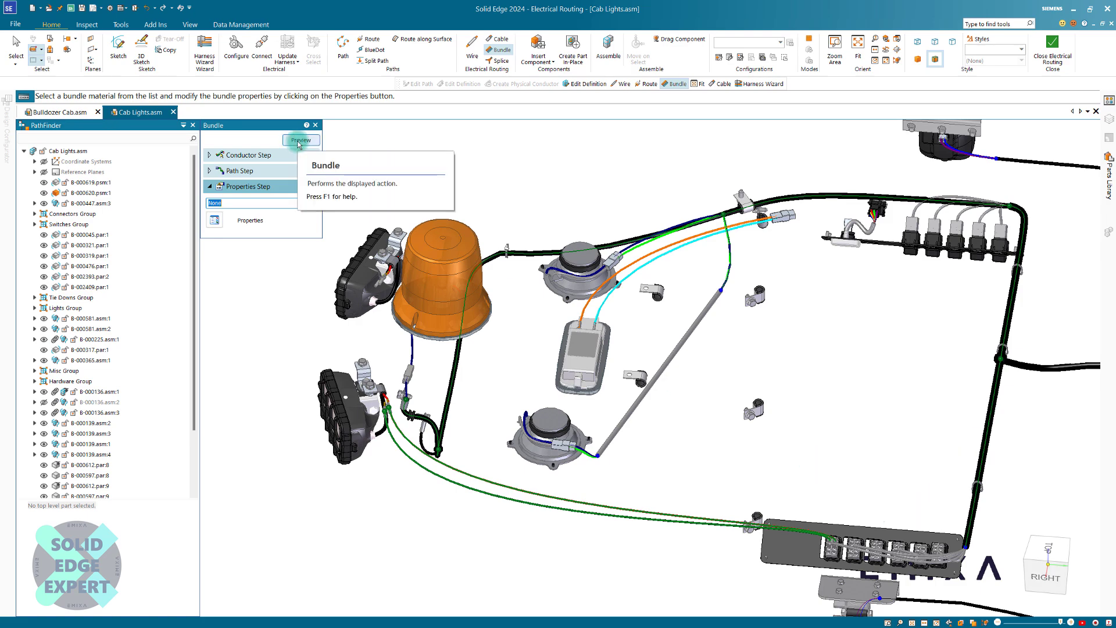
pyautogui.moveTo(640, 395); pyautogui.dragTo(570, 402, button='middle')
pyautogui.scroll(5, 523, 436)
pyautogui.scroll(3, 561, 412)
pyautogui.scroll(-6, 571, 402)
pyautogui.scroll(-4, 570, 402)
pyautogui.scroll(5, 469, 378)
pyautogui.scroll(6, 554, 329)
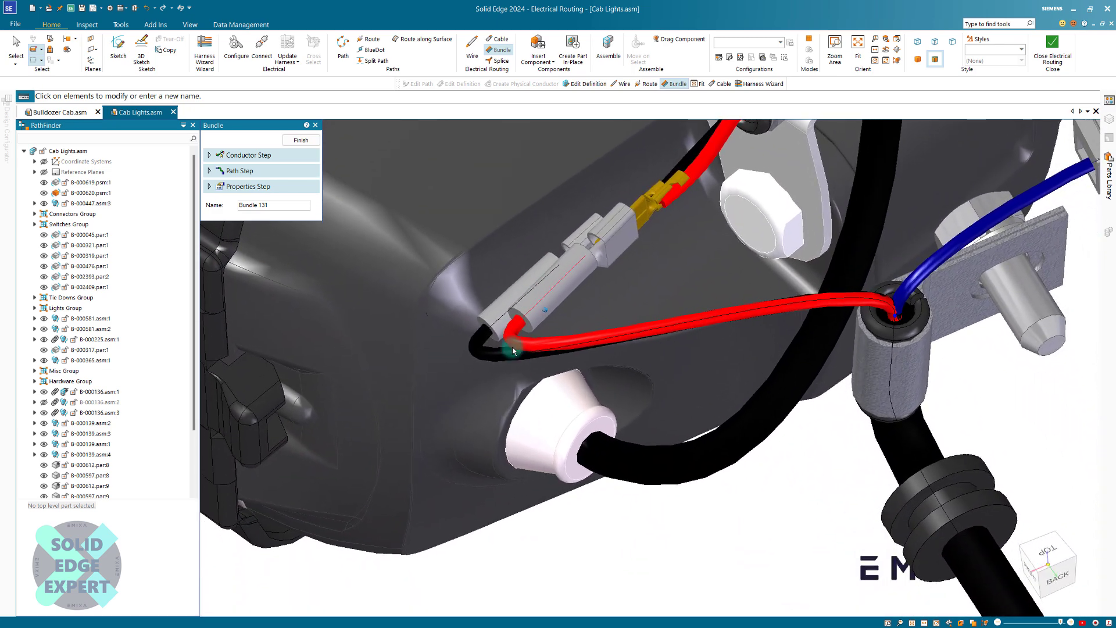
pyautogui.click(300, 140)
pyautogui.moveTo(342, 231); pyautogui.dragTo(526, 372, button='middle')
pyautogui.click(586, 366)
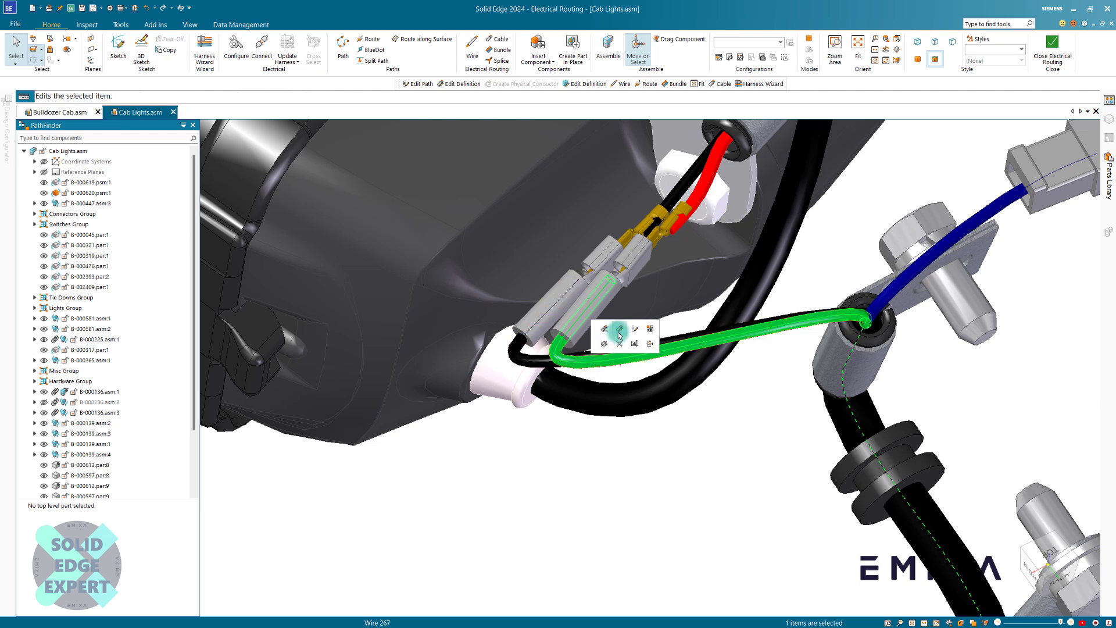
pyautogui.click(636, 330)
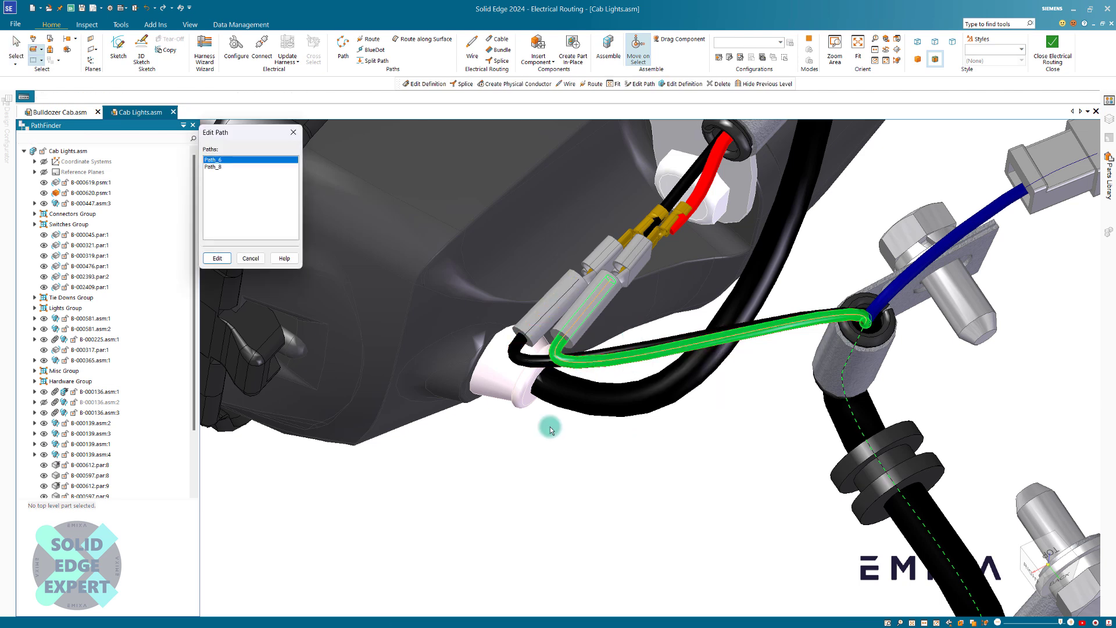
pyautogui.click(211, 259)
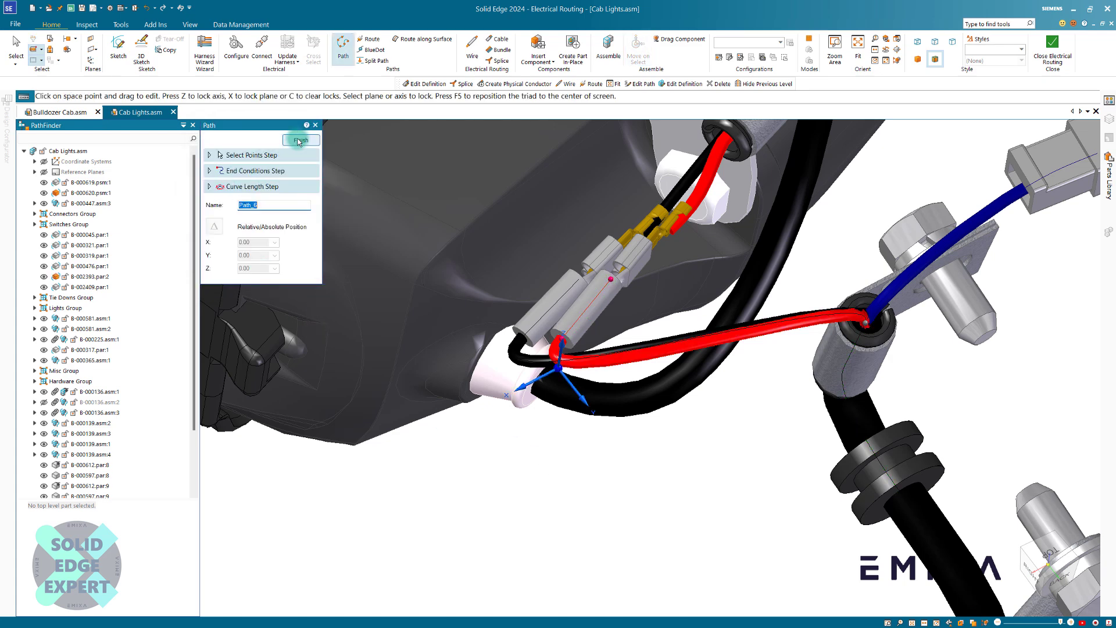
pyautogui.click(299, 140)
pyautogui.click(592, 362)
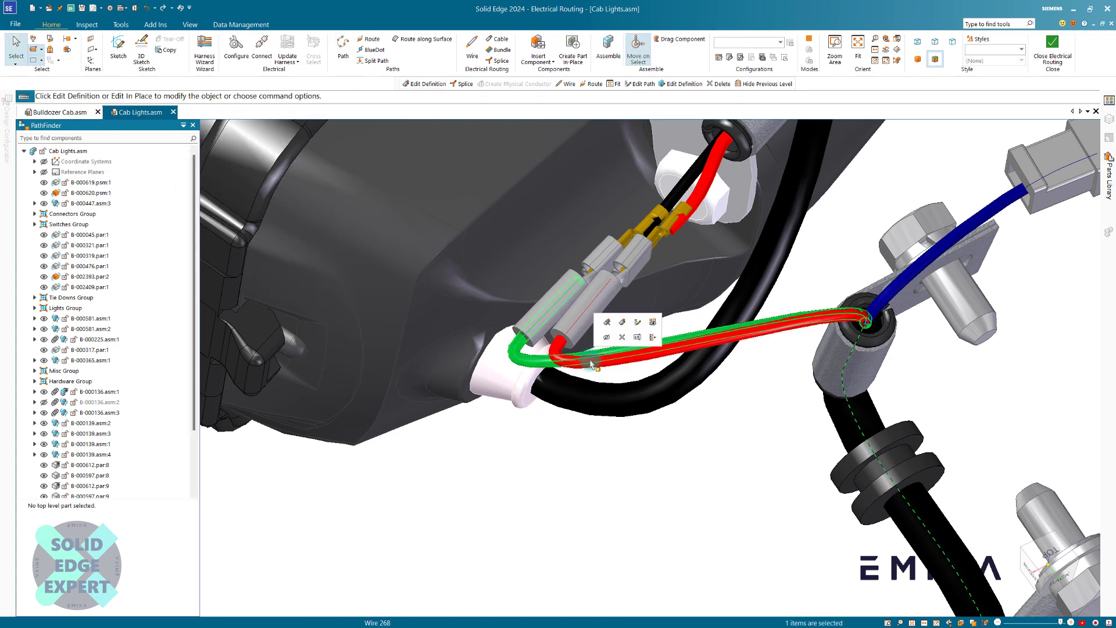
pyautogui.click(588, 449)
# Review the Minimum Radius property of the red wire at the front light, then preview and finish the wire.
pyautogui.click(648, 359)
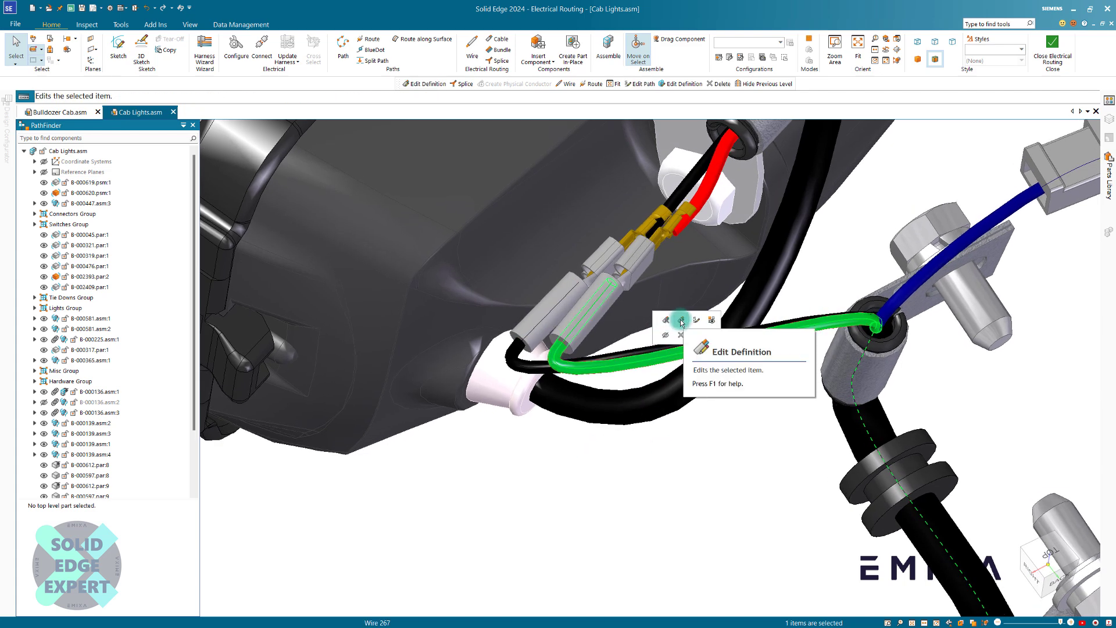
pyautogui.click(682, 322)
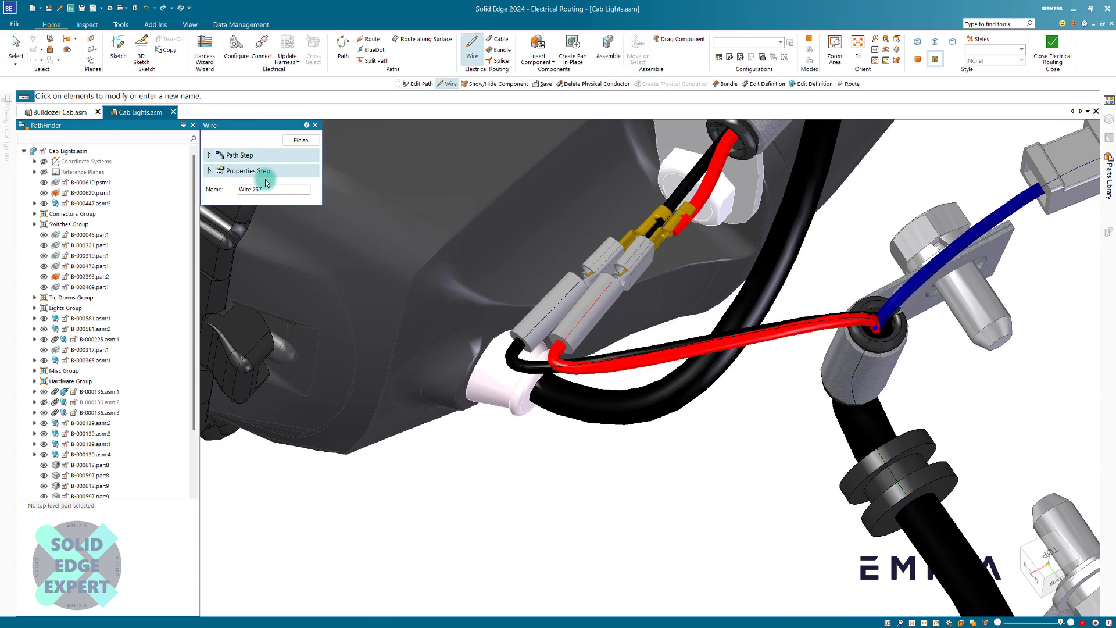
pyautogui.click(249, 172)
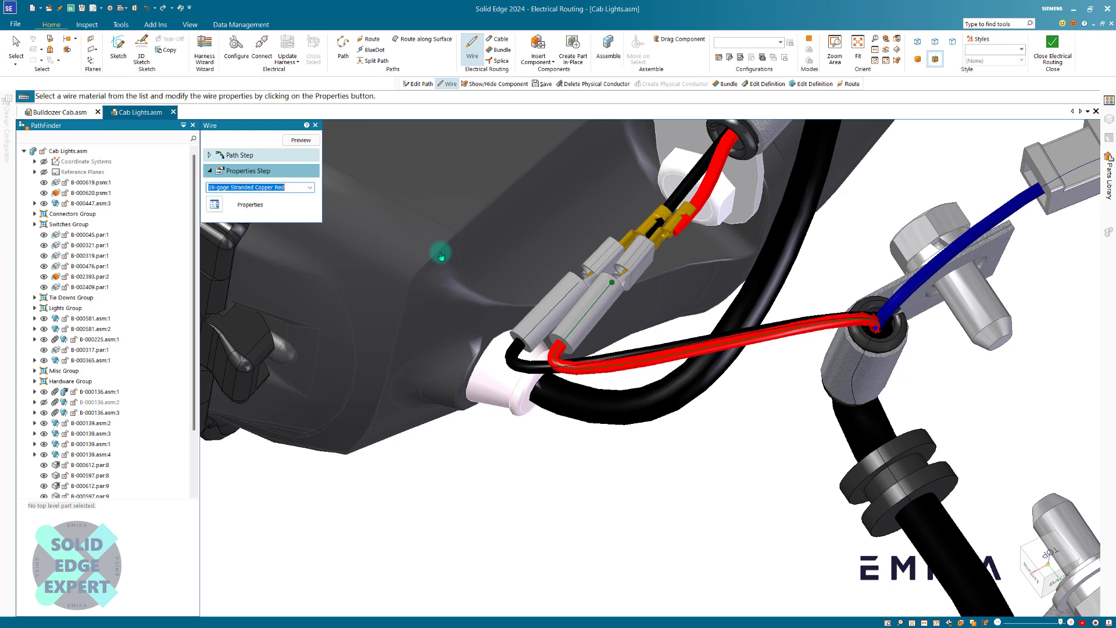
pyautogui.click(216, 205)
pyautogui.click(516, 373)
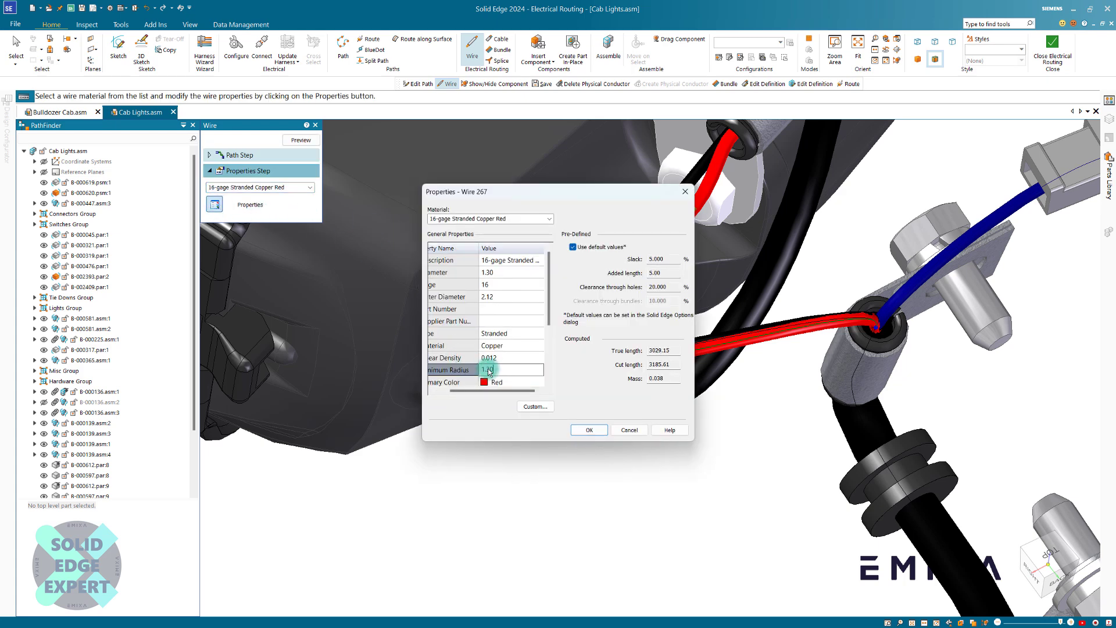
pyautogui.click(503, 367)
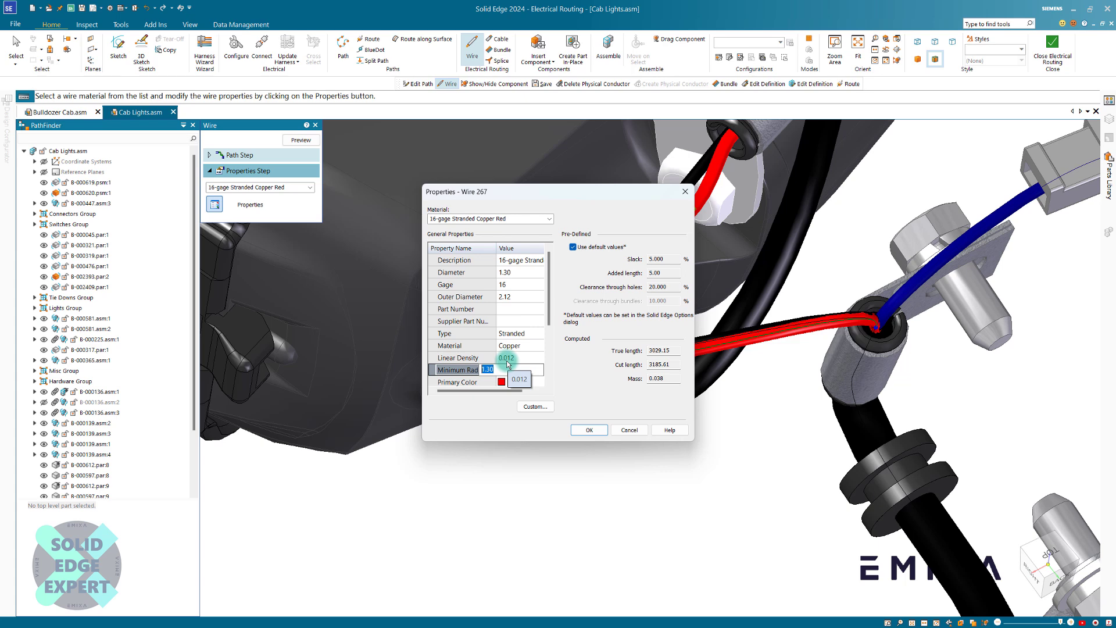
pyautogui.click(588, 431)
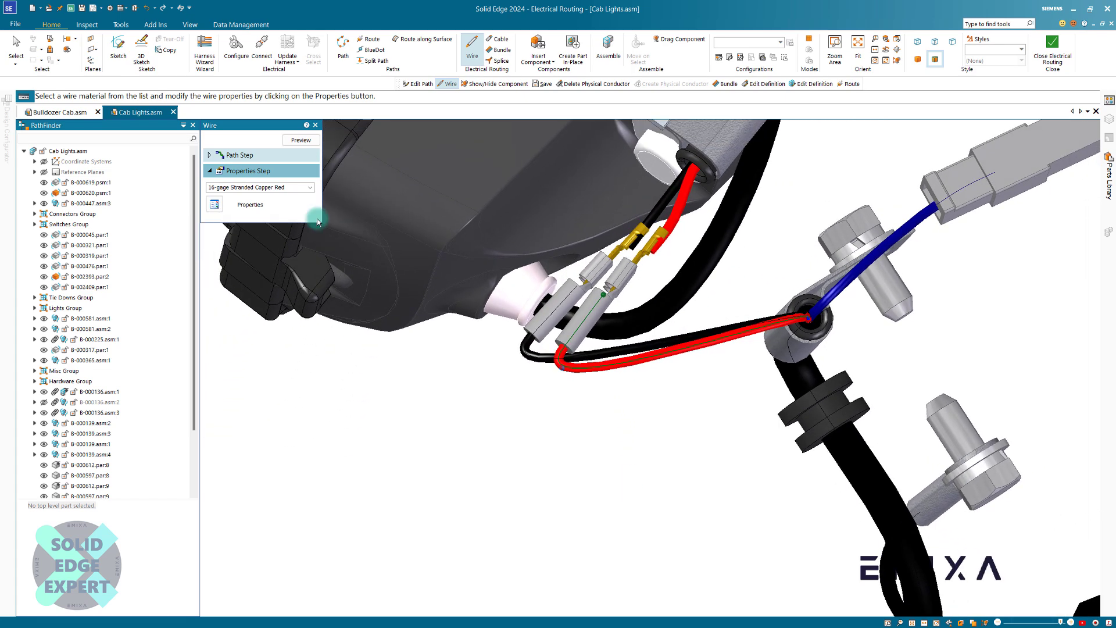
pyautogui.click(300, 140)
pyautogui.click(298, 140)
# Open Path_6, the path of the red wire at the front light, for editing its curve points.
pyautogui.click(472, 404)
pyautogui.click(573, 368)
pyautogui.scroll(3, 581, 377)
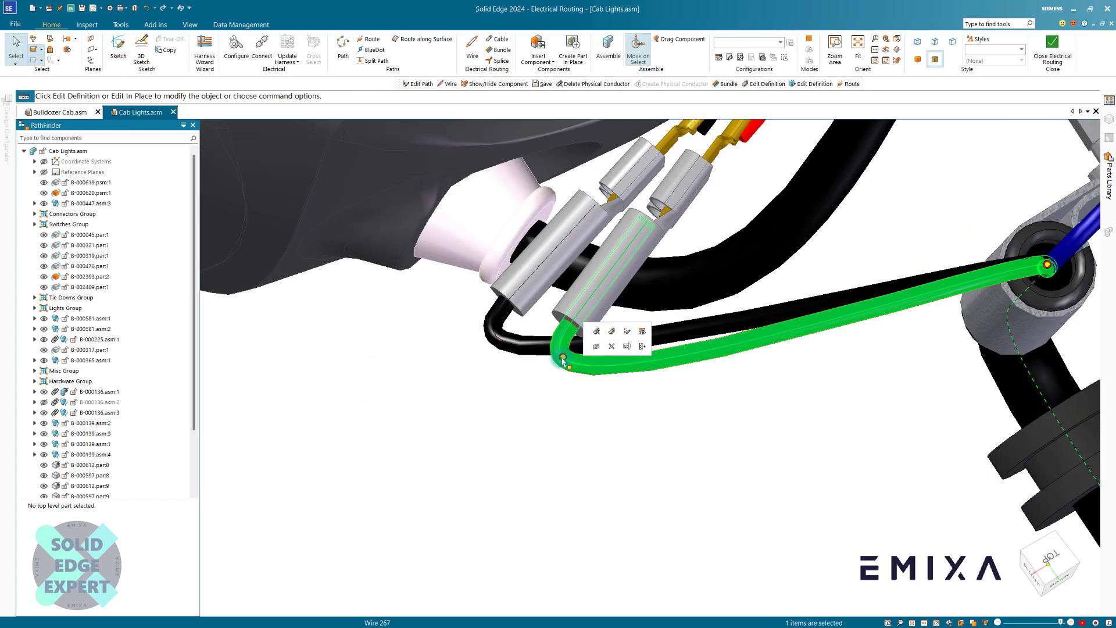
pyautogui.scroll(-3, 608, 424)
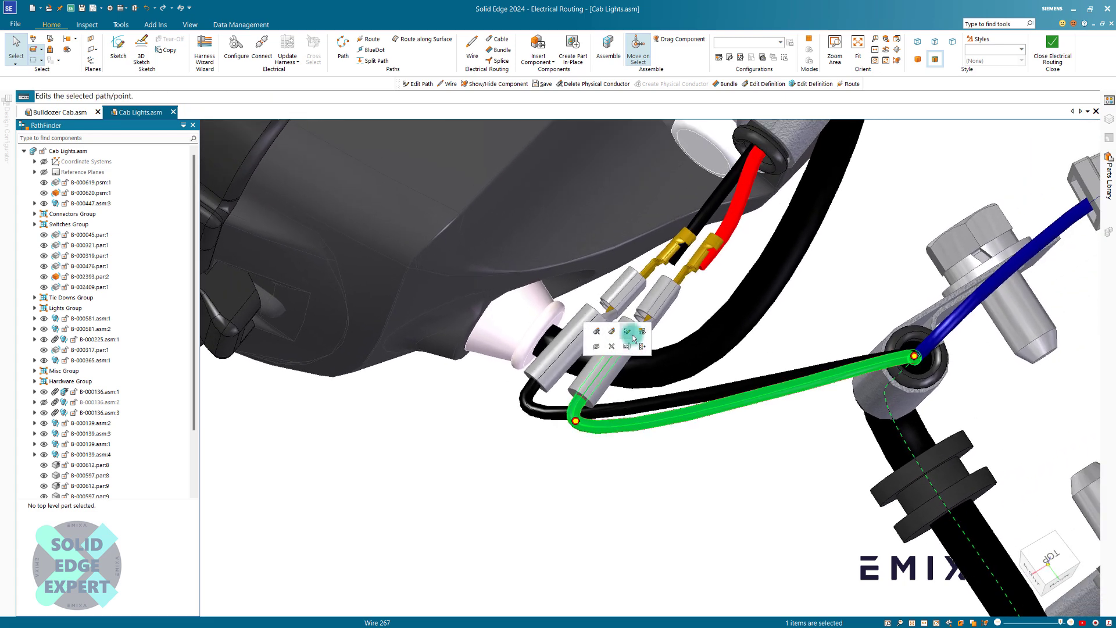
pyautogui.click(628, 335)
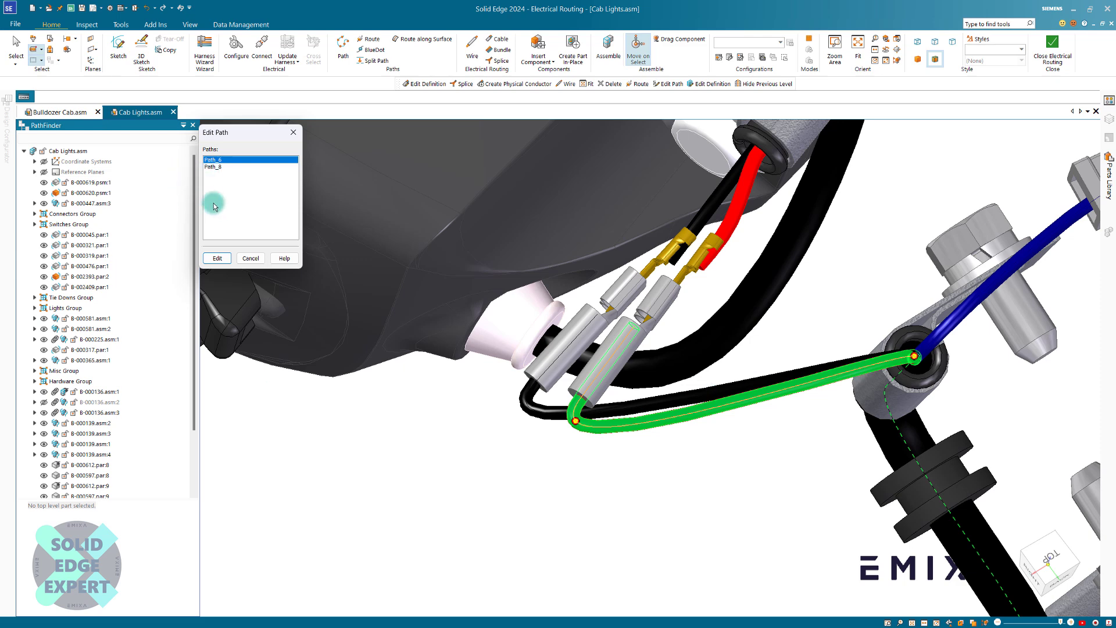
pyautogui.click(218, 258)
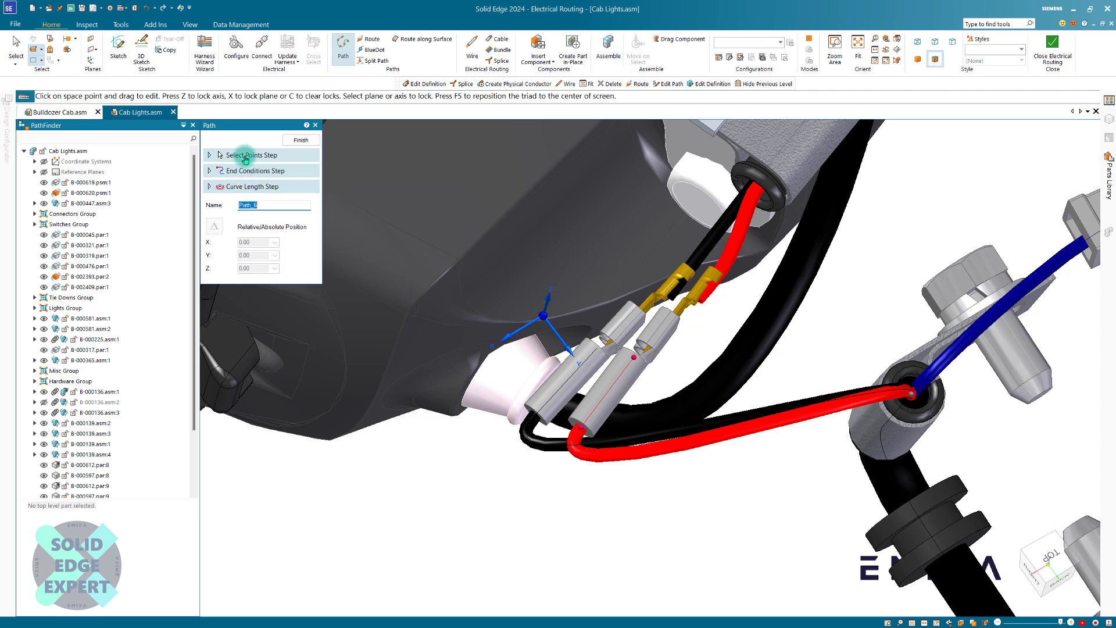
pyautogui.moveTo(583, 428); pyautogui.dragTo(633, 353)
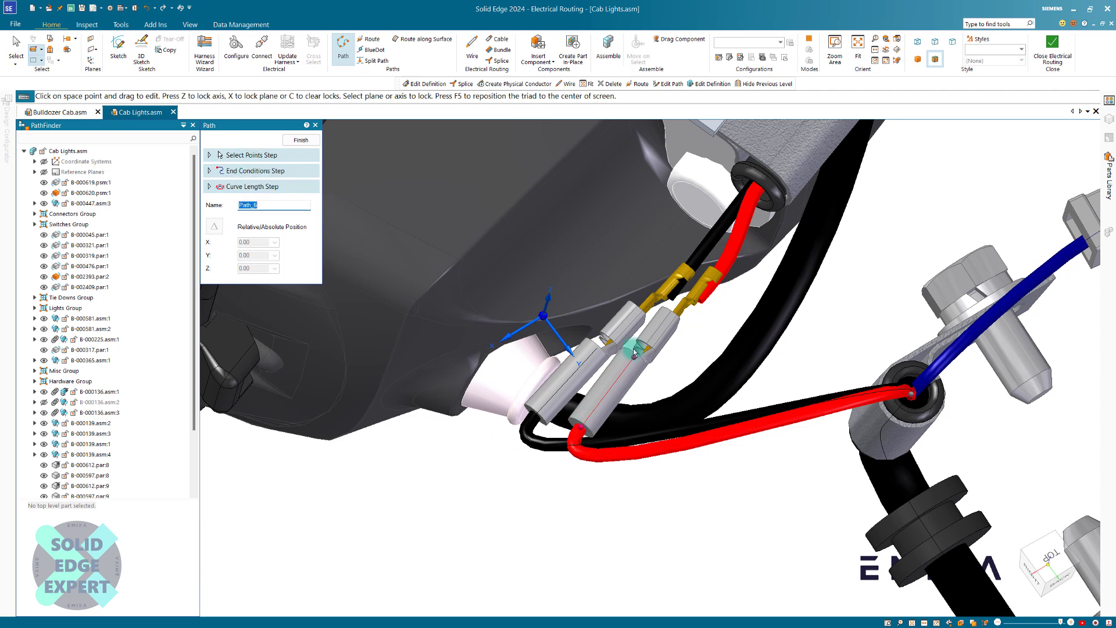
pyautogui.click(365, 249)
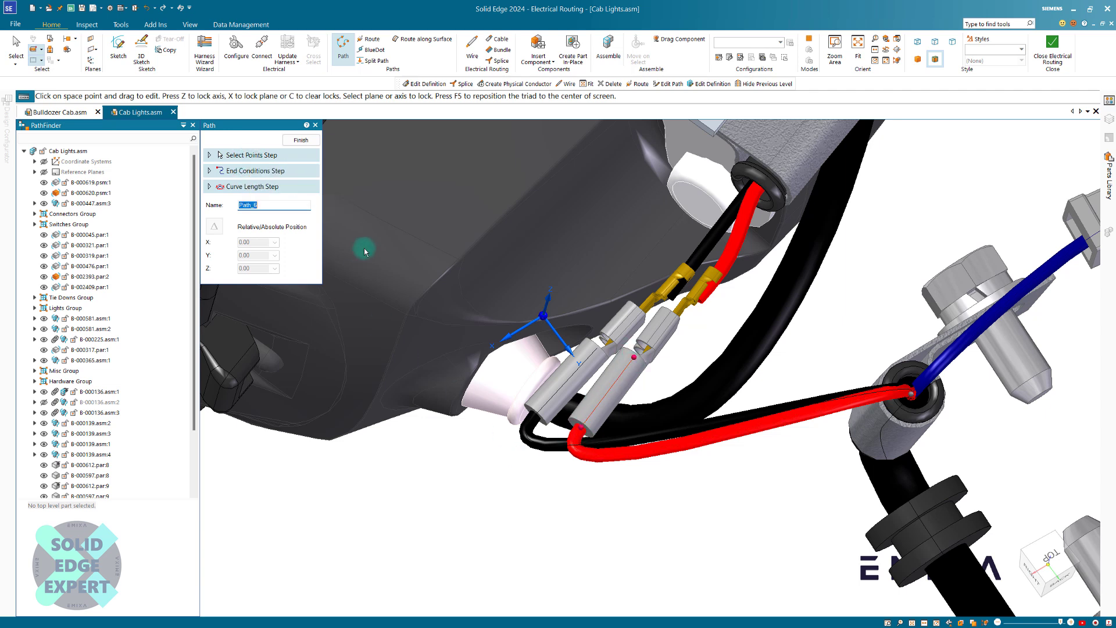
pyautogui.click(242, 171)
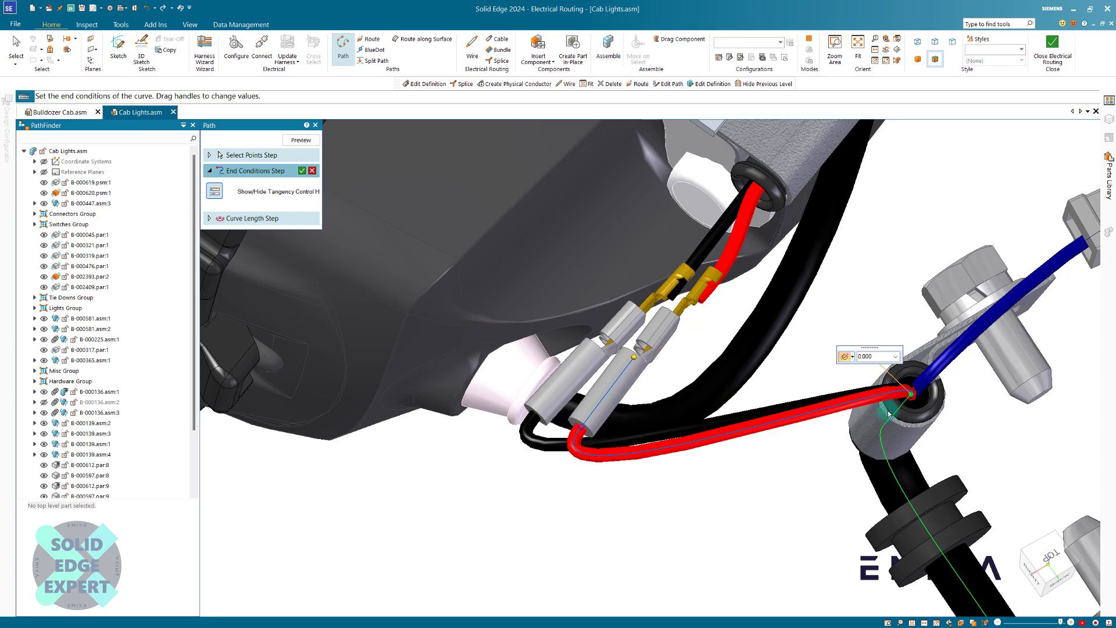
pyautogui.click(246, 155)
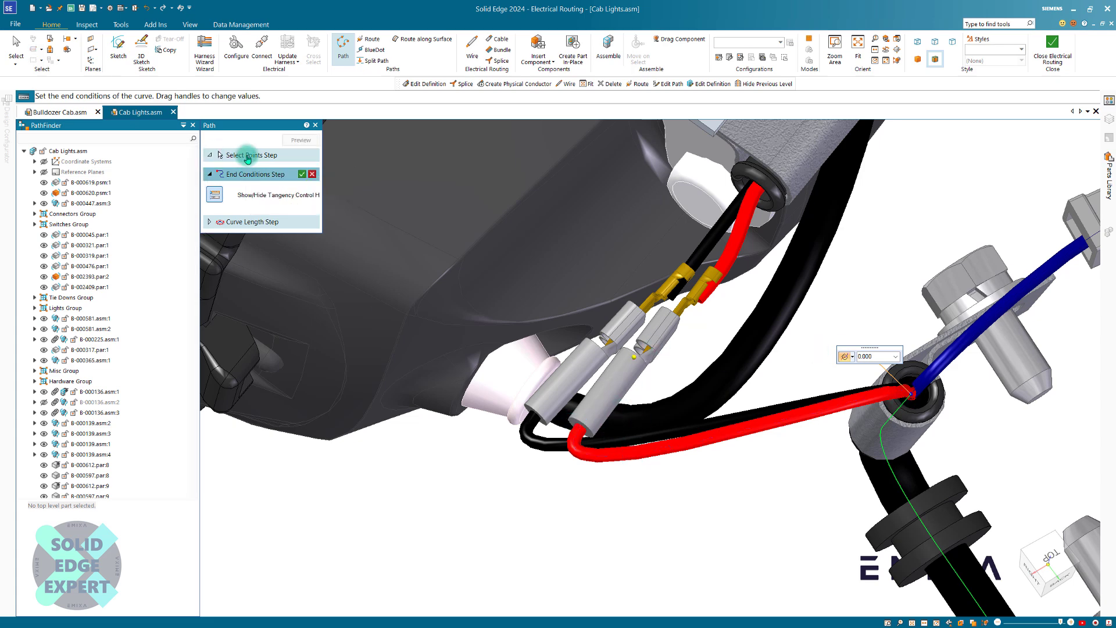
# Insert two points on the red wire's path near its terminal, pull them outward into a wider loop, and finish the path.
pyautogui.click(1049, 559)
pyautogui.scroll(10, 487, 208)
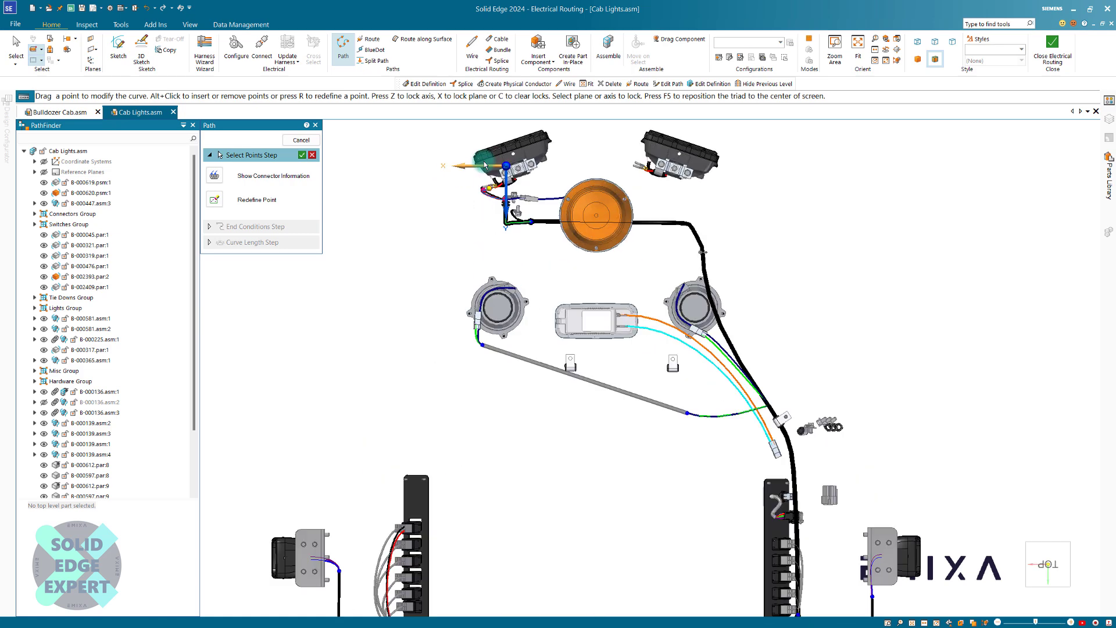
pyautogui.scroll(4, 478, 200)
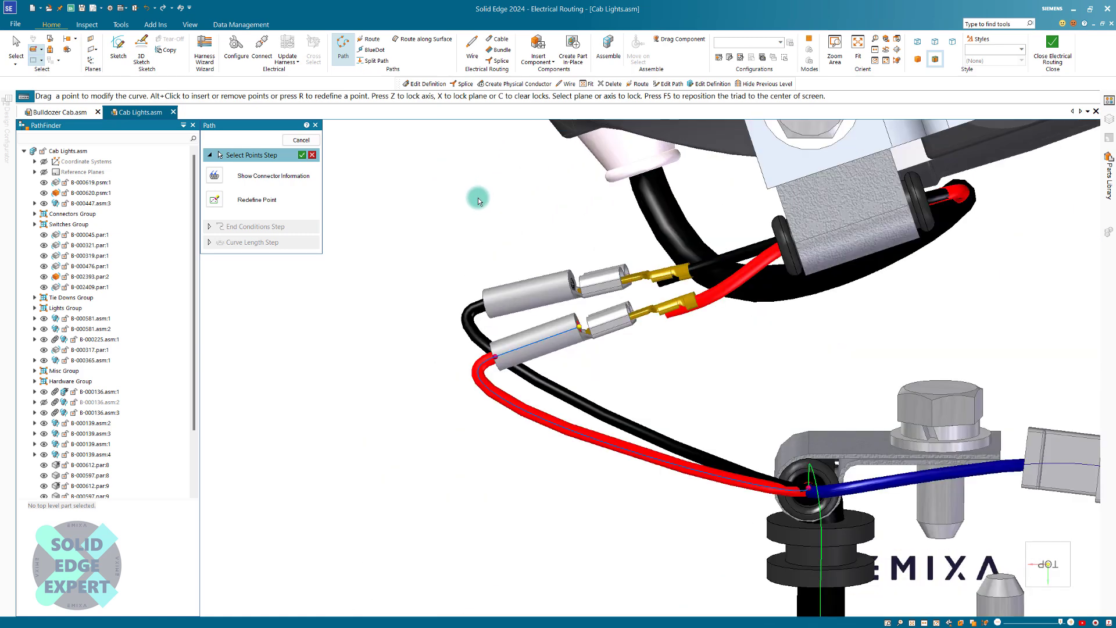
pyautogui.moveTo(497, 397); pyautogui.dragTo(547, 441)
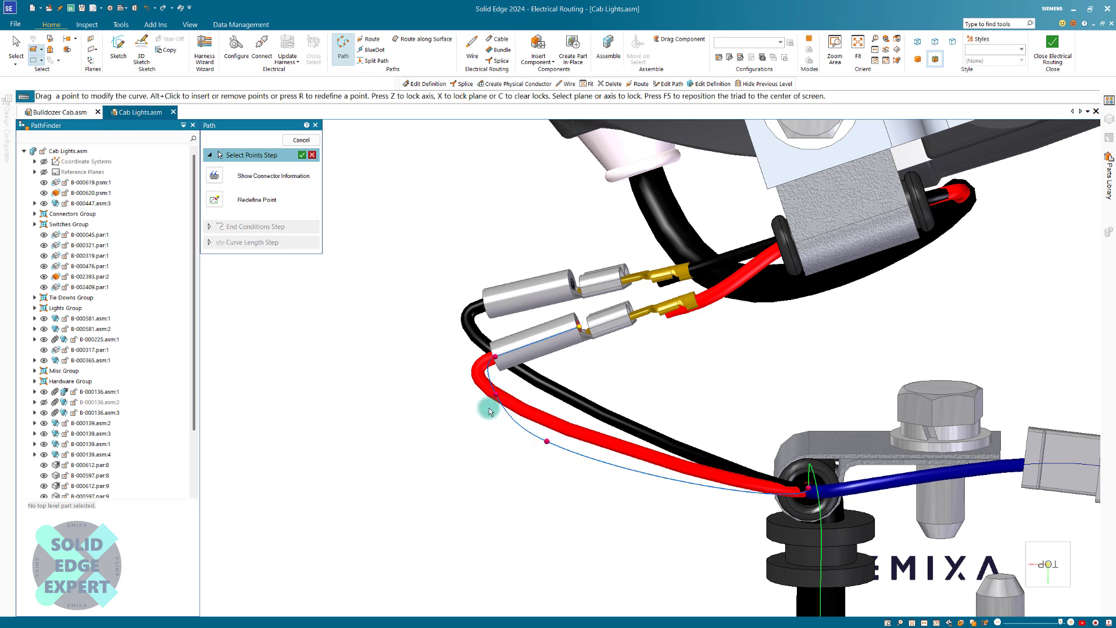
pyautogui.moveTo(496, 397); pyautogui.dragTo(462, 389)
pyautogui.moveTo(547, 441); pyautogui.dragTo(472, 435)
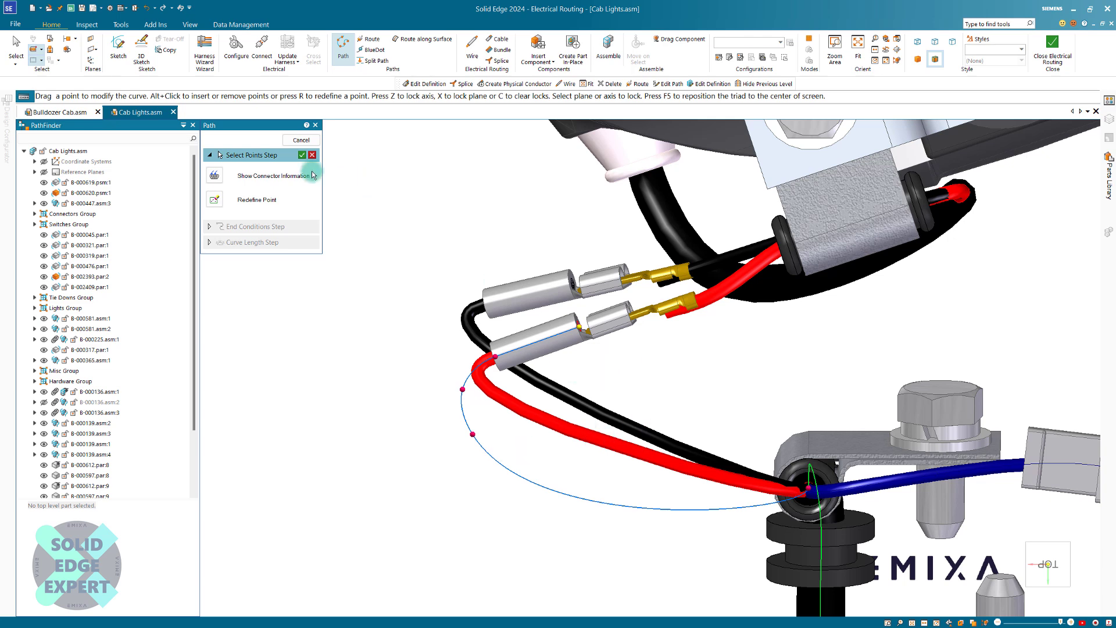
pyautogui.click(301, 155)
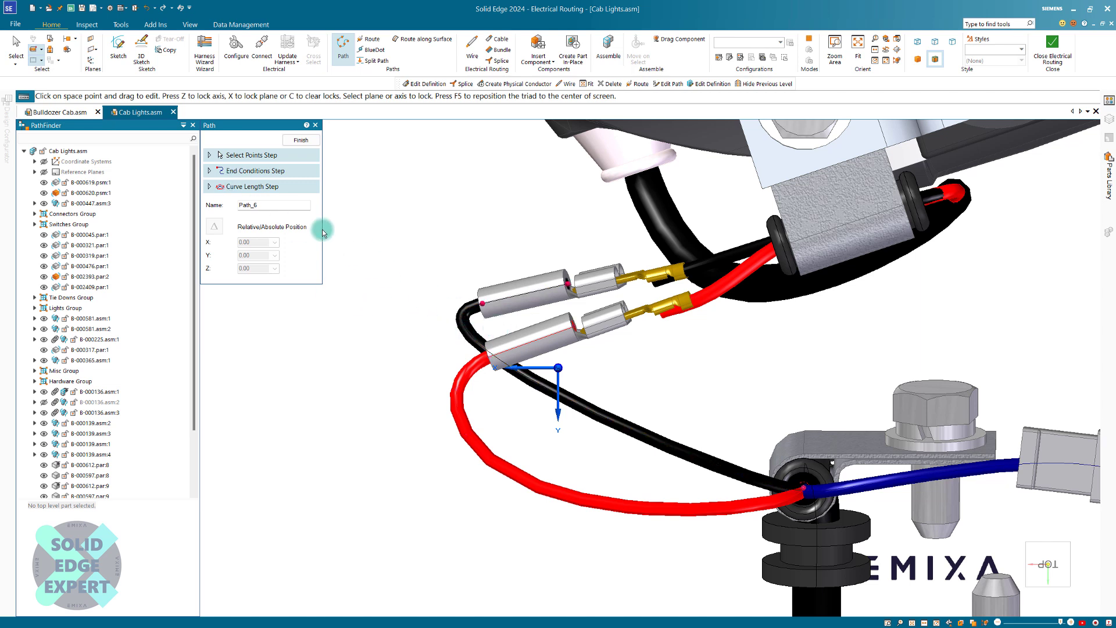
pyautogui.click(257, 156)
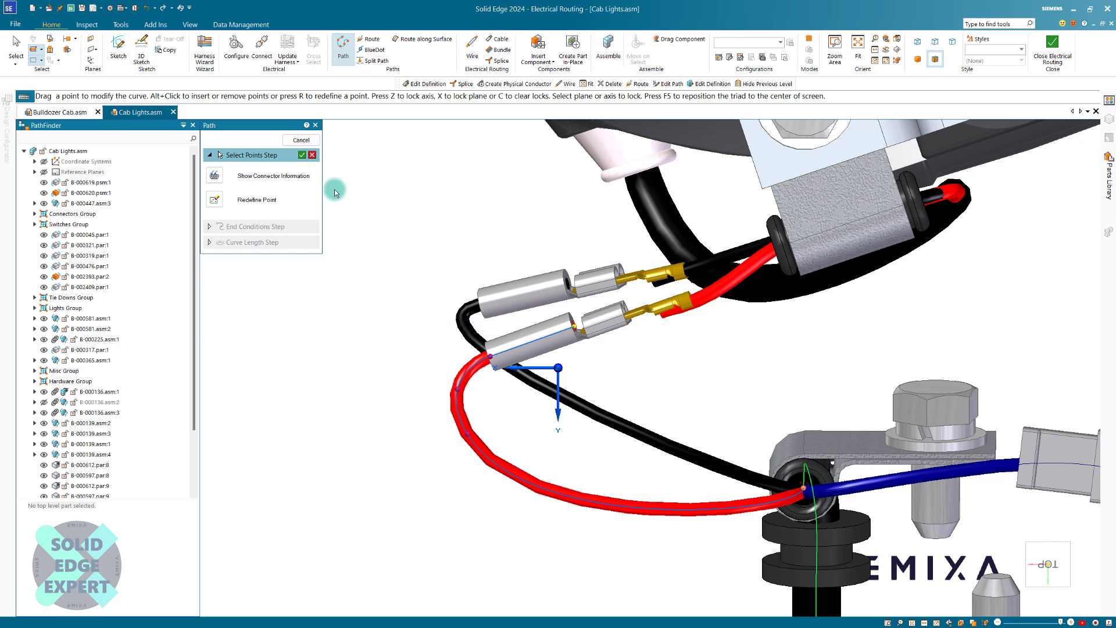
pyautogui.press('alt')
pyautogui.click(302, 156)
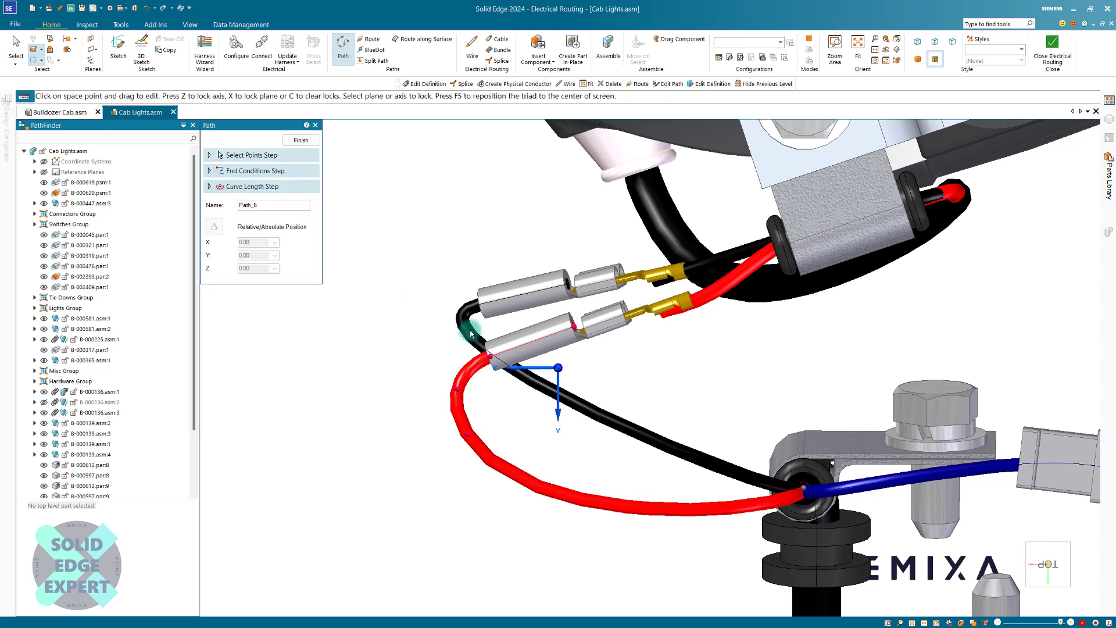
pyautogui.click(300, 140)
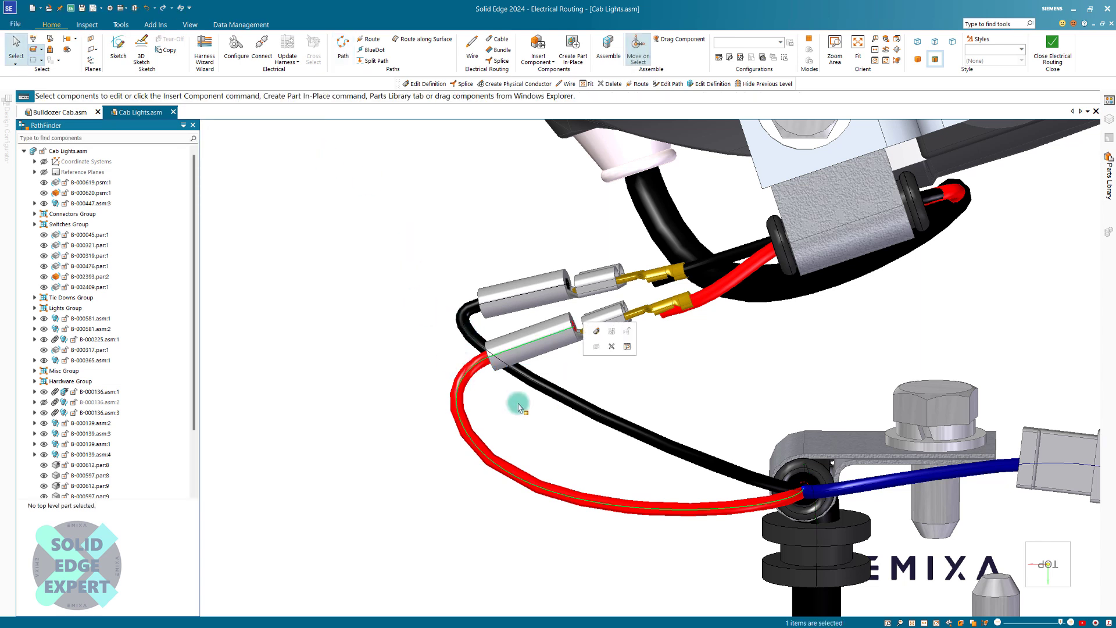
# Edit the black wire's Path_7 by adding one point beside its terminal and one along the red wire's loop, and finish the path.
pyautogui.click(548, 393)
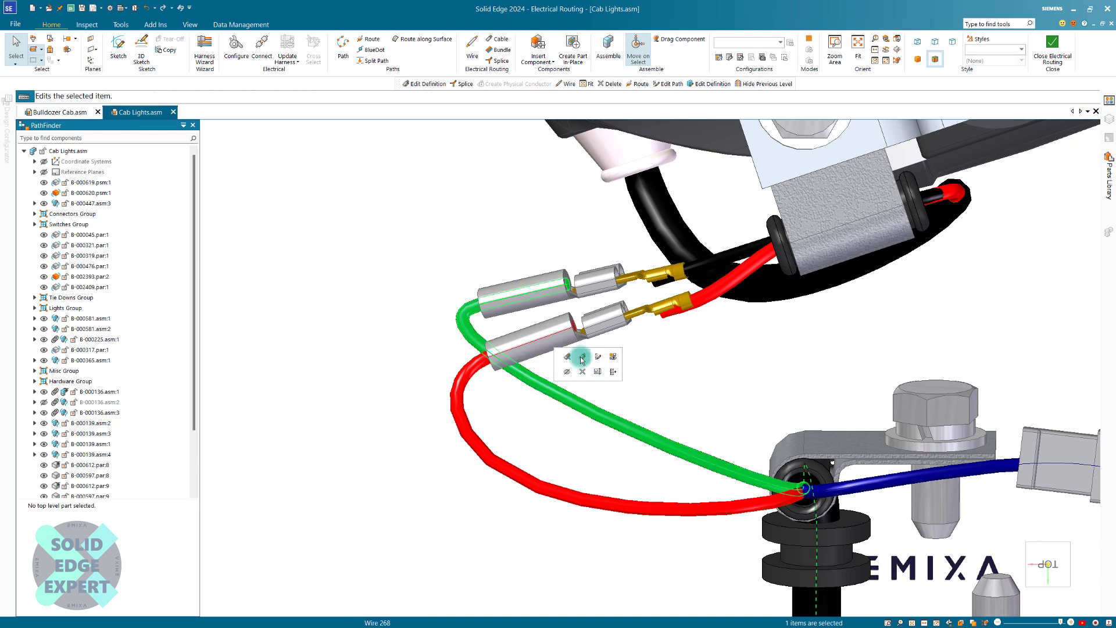
pyautogui.click(579, 353)
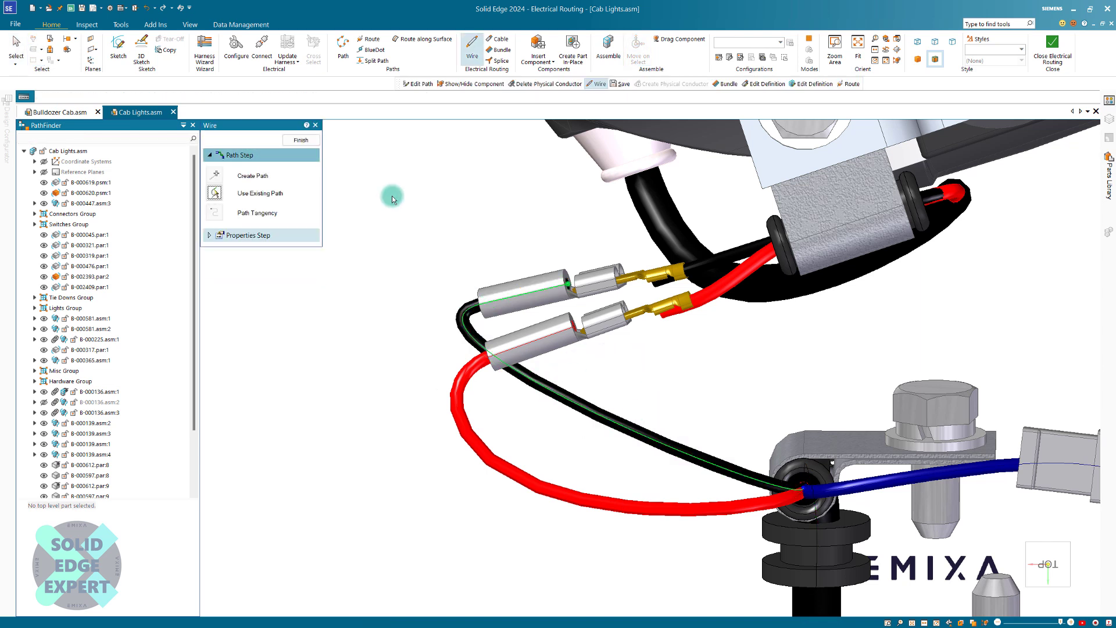
pyautogui.click(312, 143)
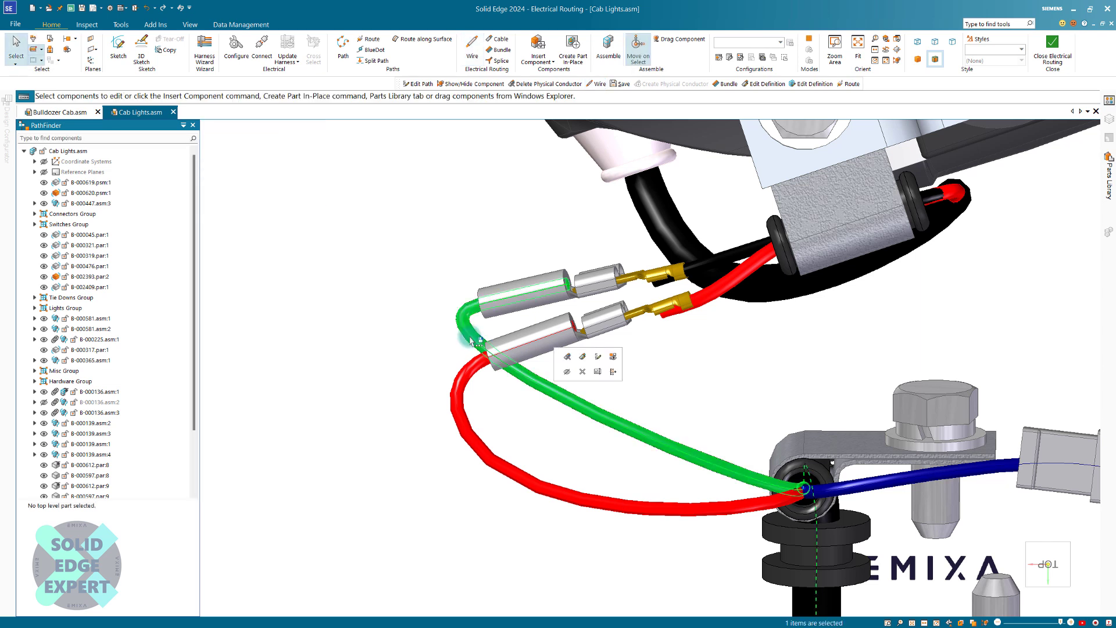
pyautogui.click(601, 357)
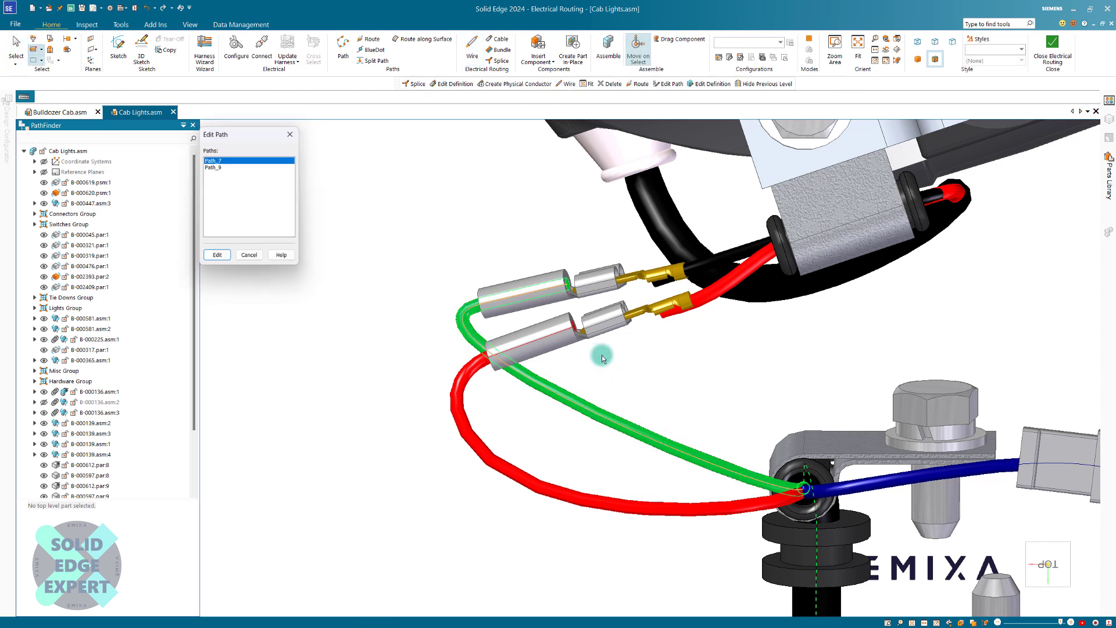
pyautogui.click(226, 261)
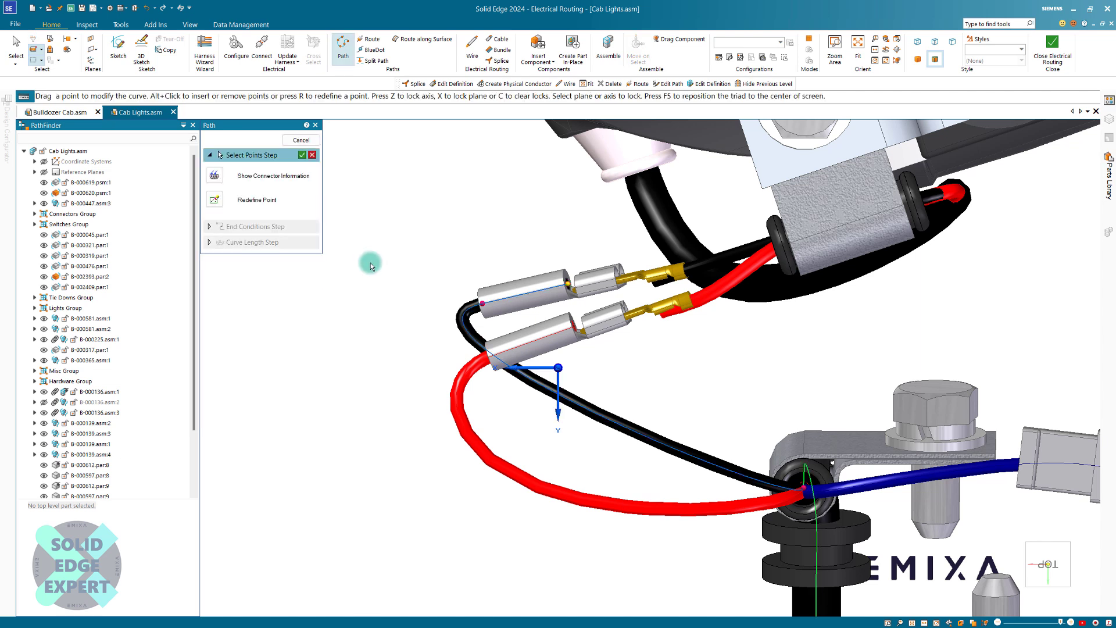
pyautogui.moveTo(473, 339); pyautogui.dragTo(449, 322)
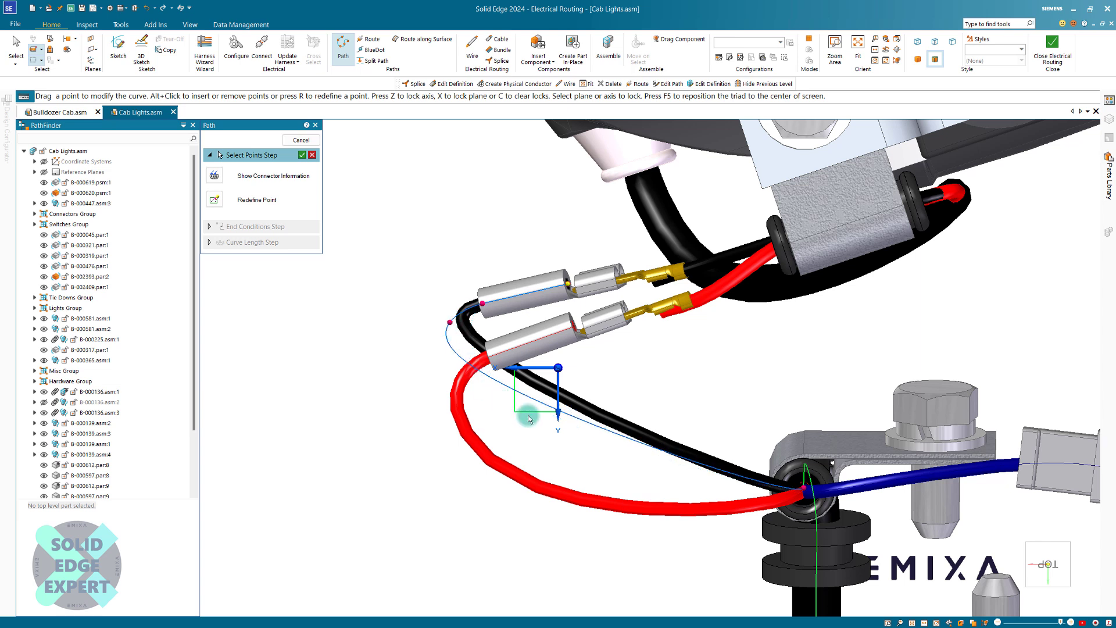
pyautogui.keyDown('alt'); pyautogui.click(504, 383); pyautogui.keyUp('alt')
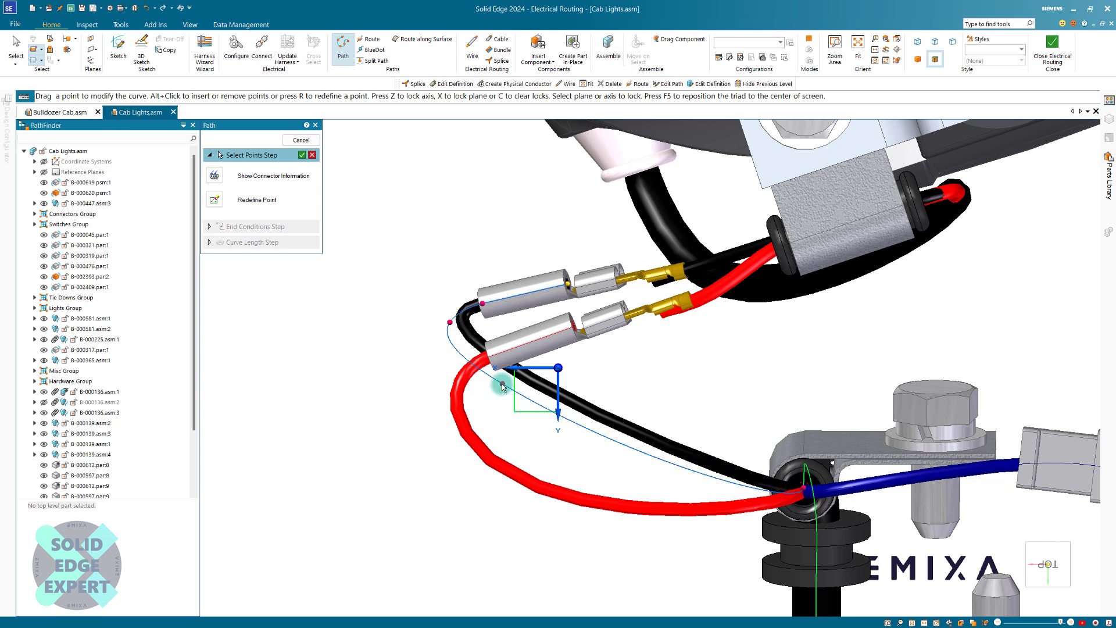
pyautogui.moveTo(465, 440); pyautogui.dragTo(464, 436)
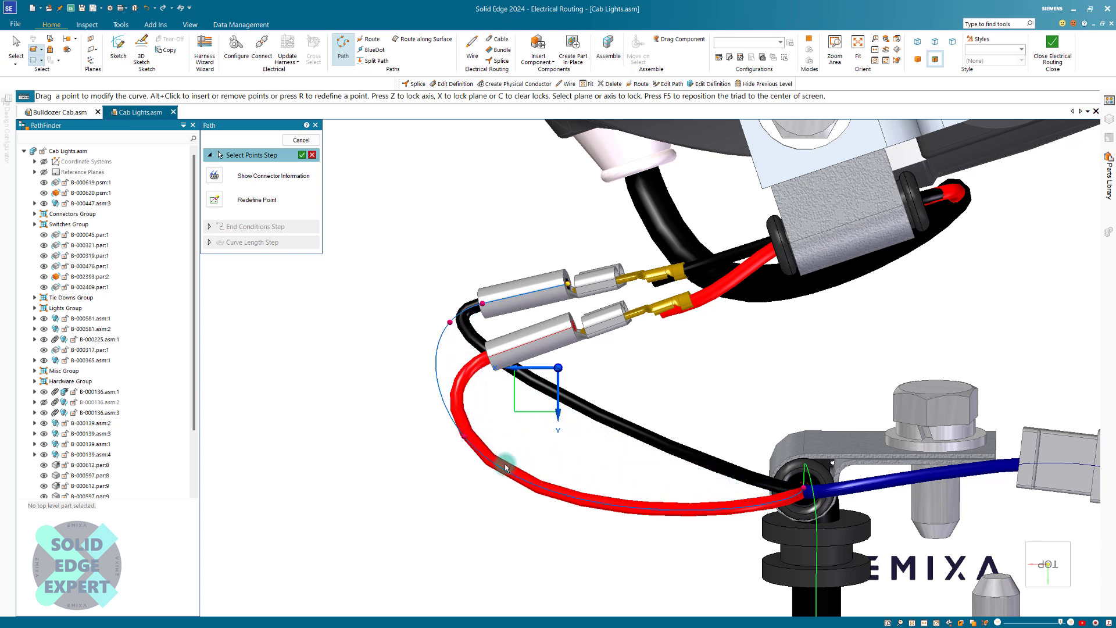
pyautogui.click(301, 155)
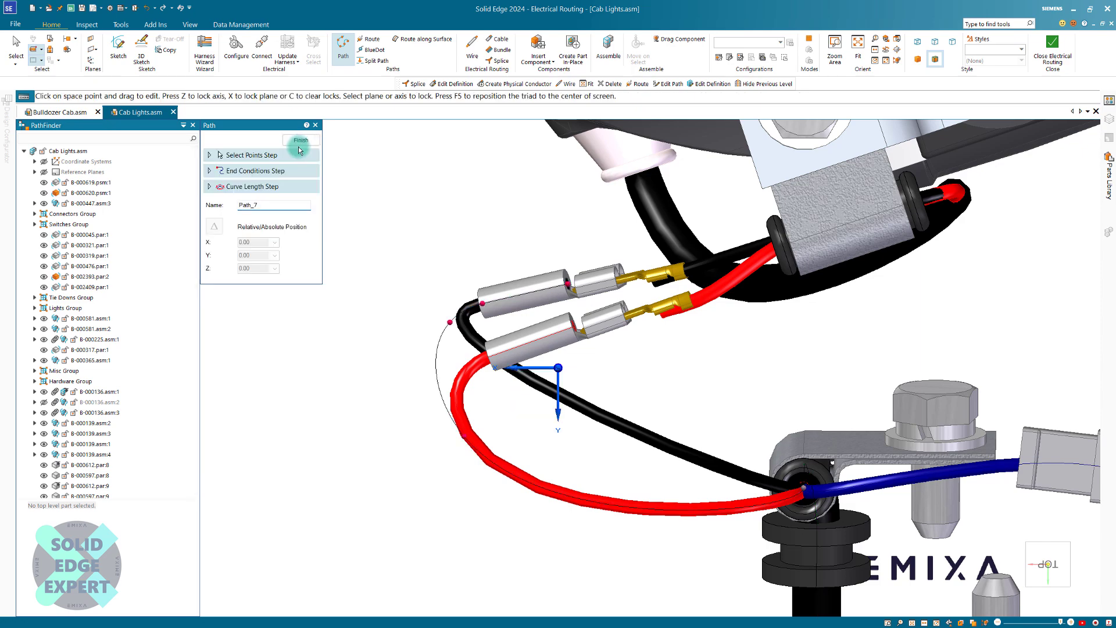
pyautogui.click(296, 139)
pyautogui.press('Escape')
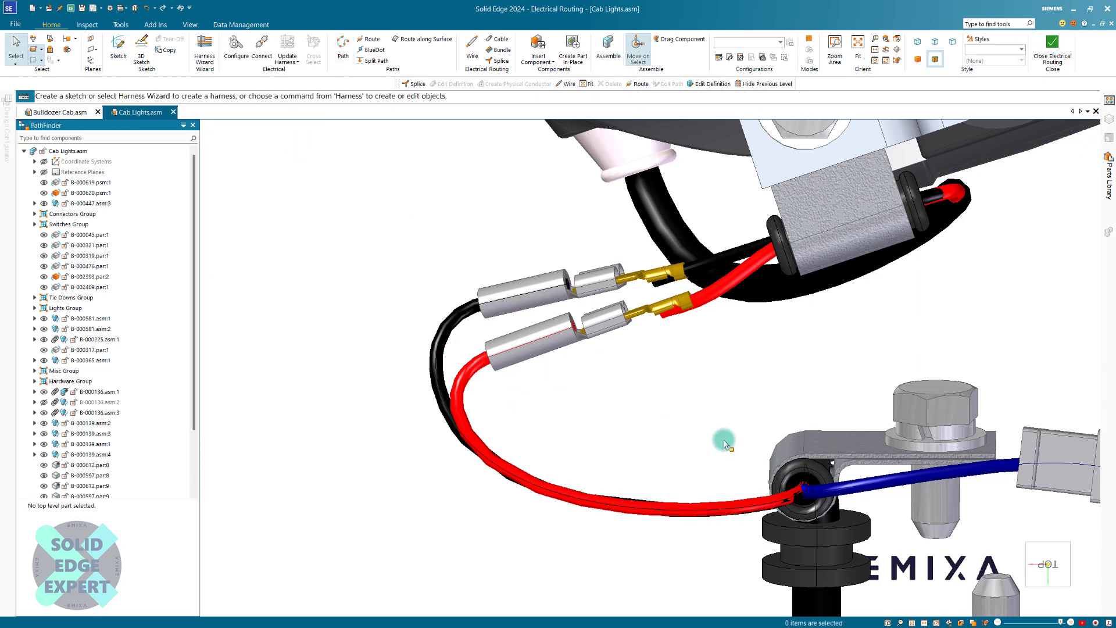
# Apply the "Add wires to splice" display configuration to the cab lights assembly and clear the selection.
pyautogui.scroll(-5, 723, 425)
pyautogui.moveTo(672, 436); pyautogui.dragTo(655, 384, button='middle')
pyautogui.hotkey('ctrl', 'a')
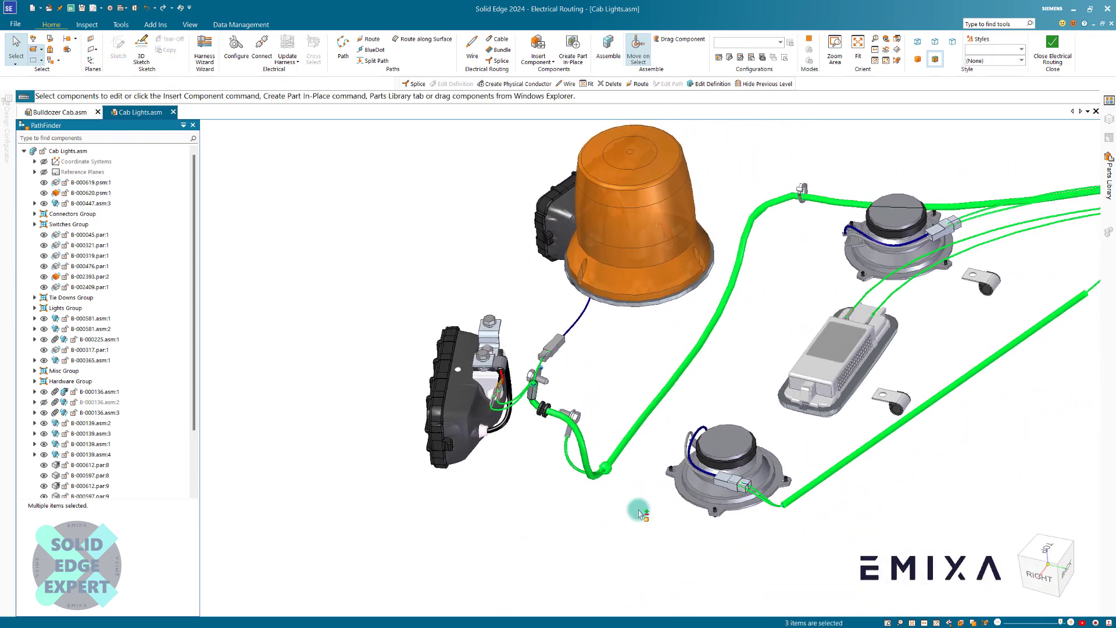
pyautogui.scroll(5, 541, 310)
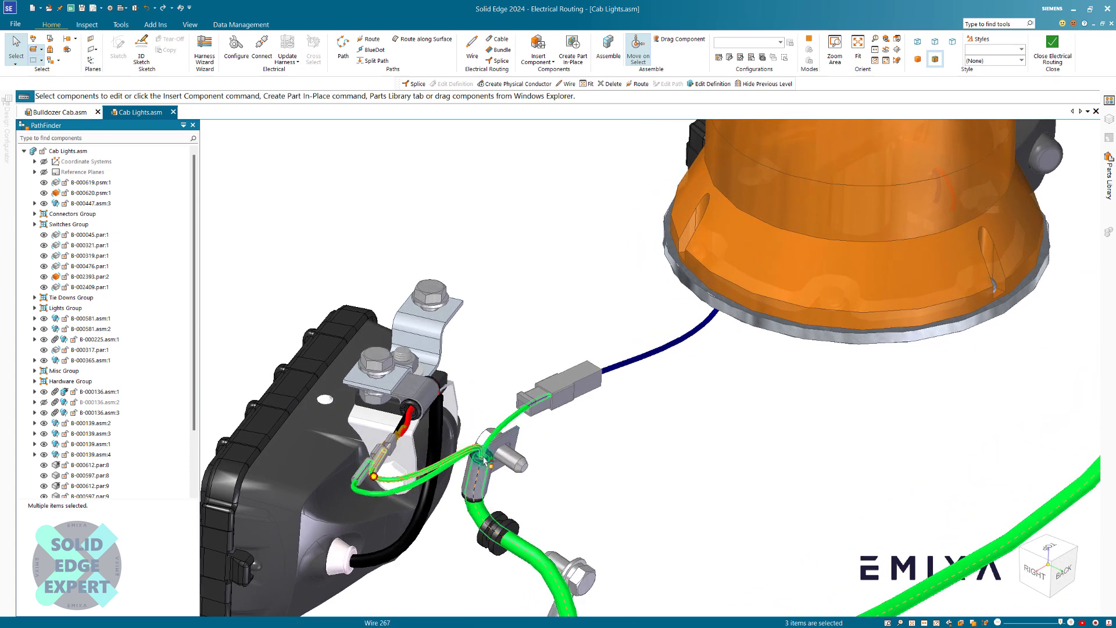
pyautogui.moveTo(484, 462); pyautogui.dragTo(732, 250, button='middle')
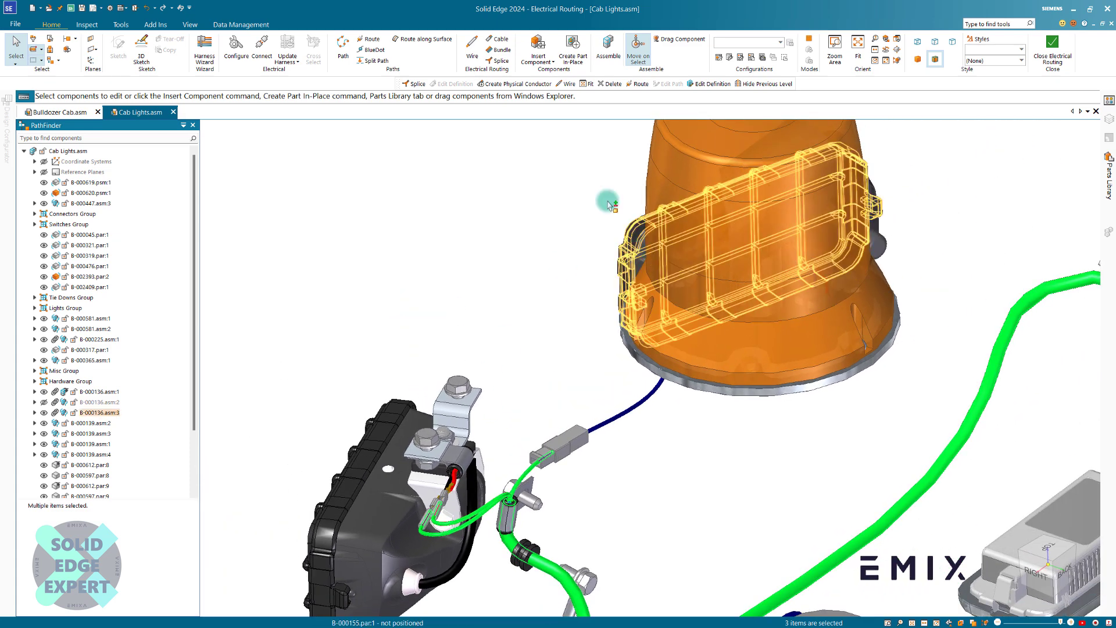
pyautogui.click(768, 46)
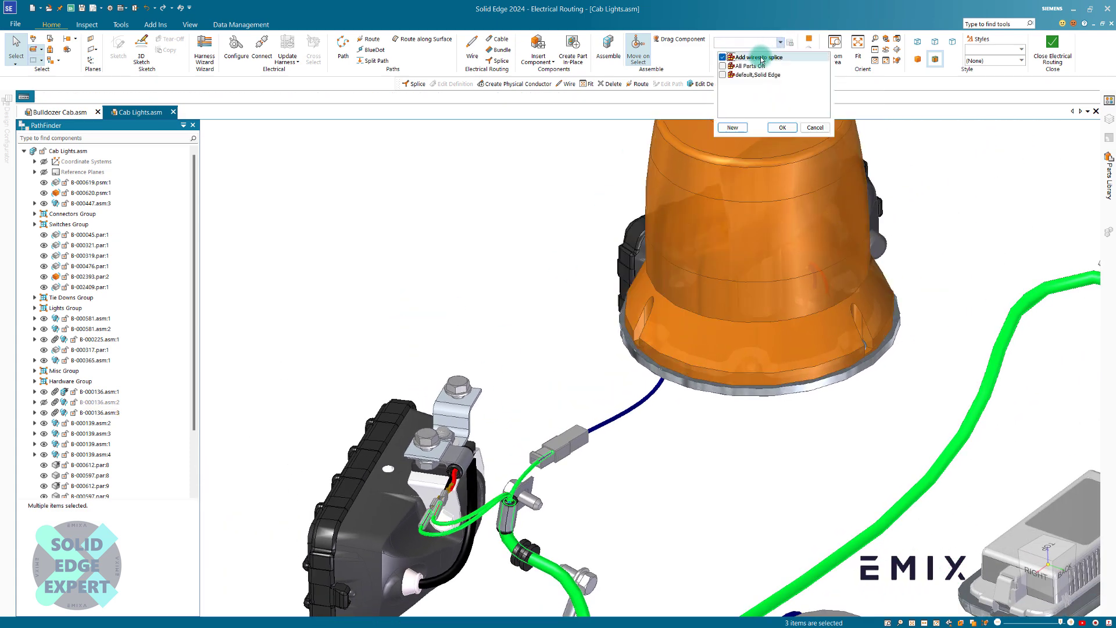
pyautogui.click(787, 130)
pyautogui.moveTo(523, 239)
pyautogui.mouseDown(button='middle')
pyautogui.moveTo(656, 375)
pyautogui.moveTo(538, 301)
pyautogui.moveTo(523, 250)
pyautogui.mouseUp(button='middle')
pyautogui.scroll(4, 651, 373)
pyautogui.click(633, 363)
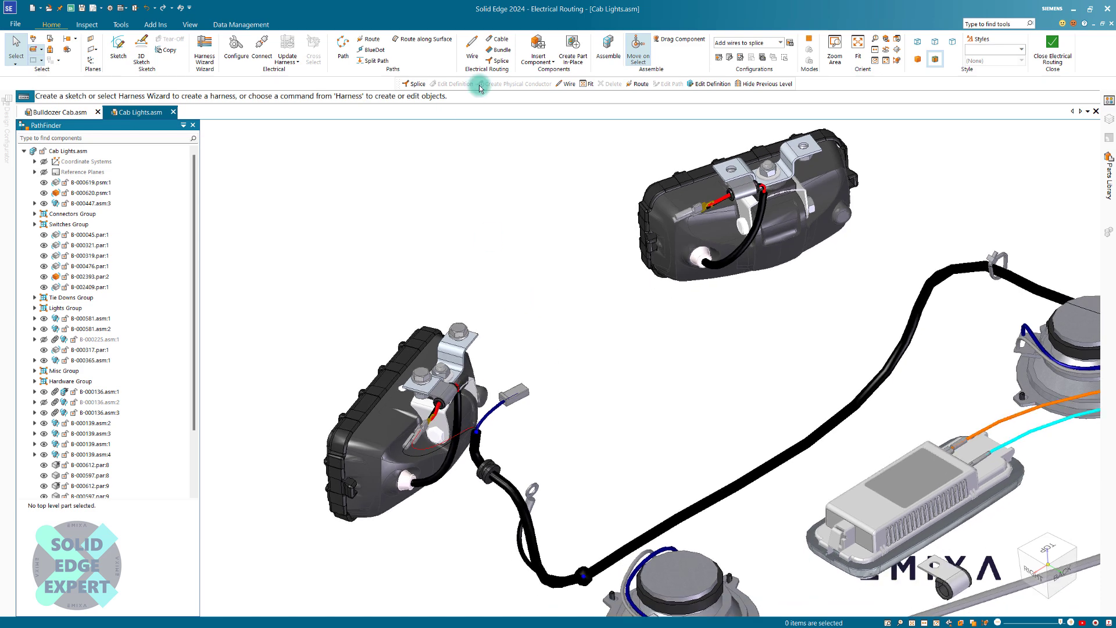
# Start a splice and accept Wire 267, picked at its end where it enters the bundle, as the conductor.
pyautogui.click(498, 60)
pyautogui.scroll(8, 575, 219)
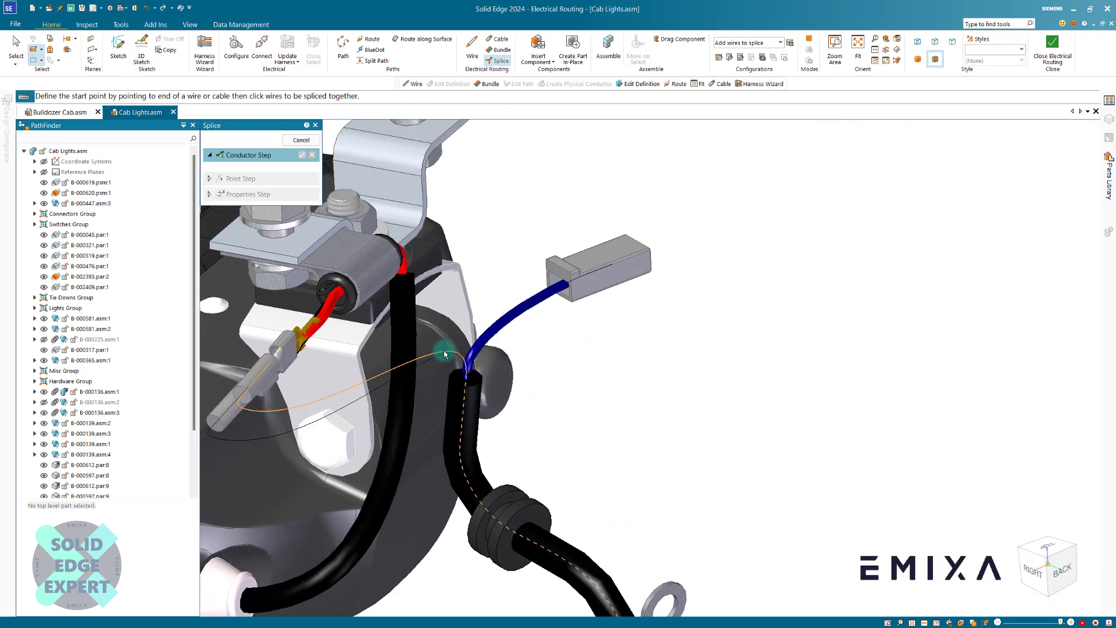
pyautogui.rightClick(467, 379)
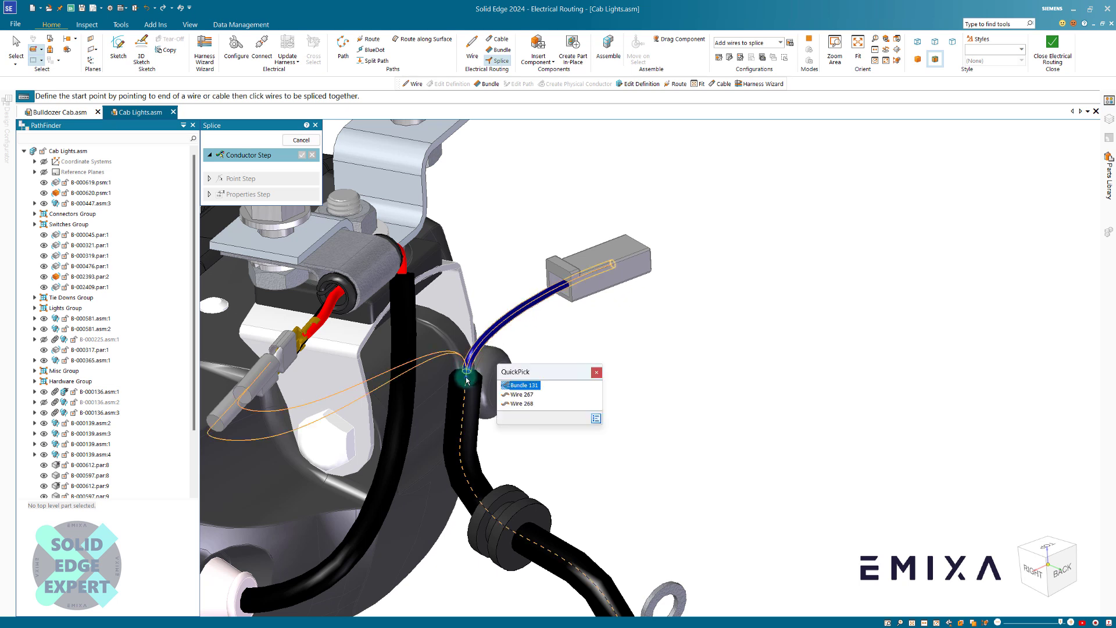
pyautogui.click(525, 397)
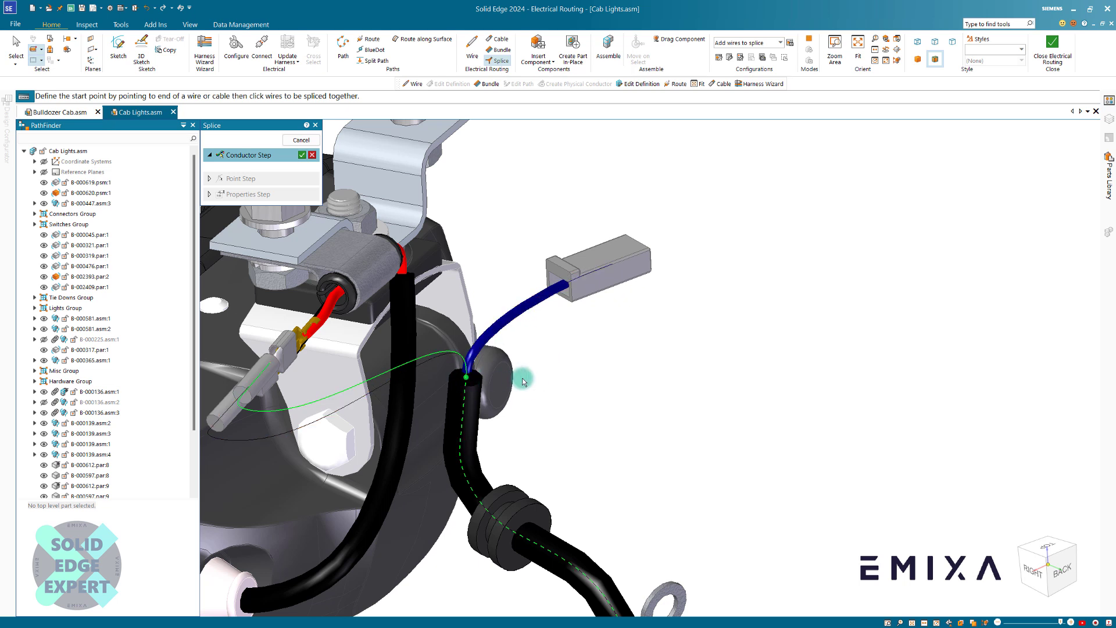
pyautogui.rightClick(538, 381)
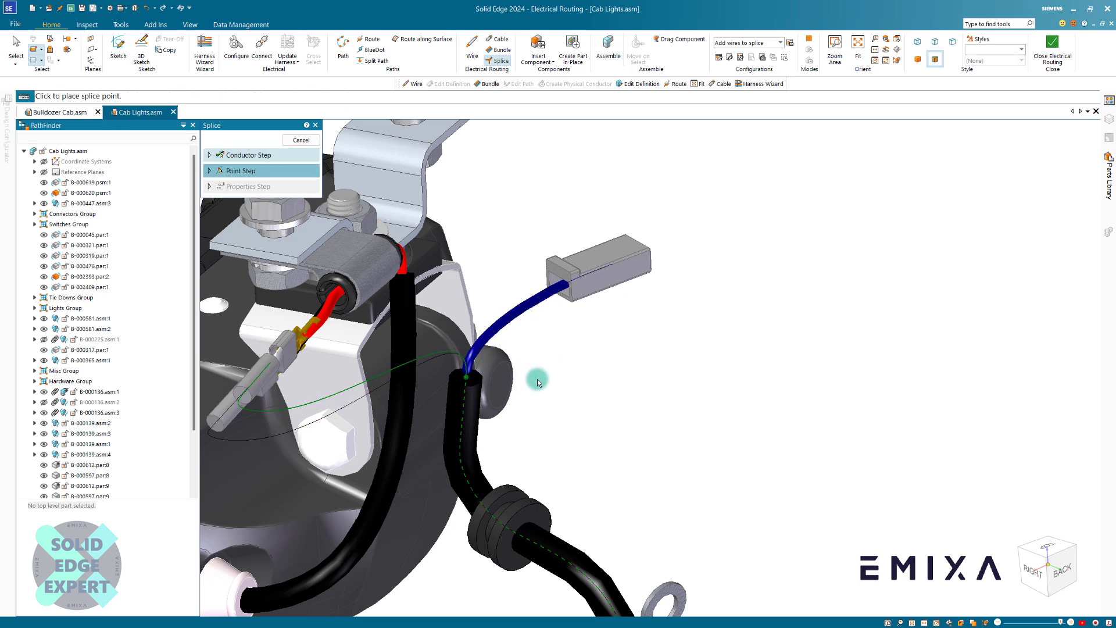
# Place the splice point where the wire enters the bundle and finish it as a Barrel Splice Nylon Blue.
pyautogui.click(468, 379)
pyautogui.click(214, 222)
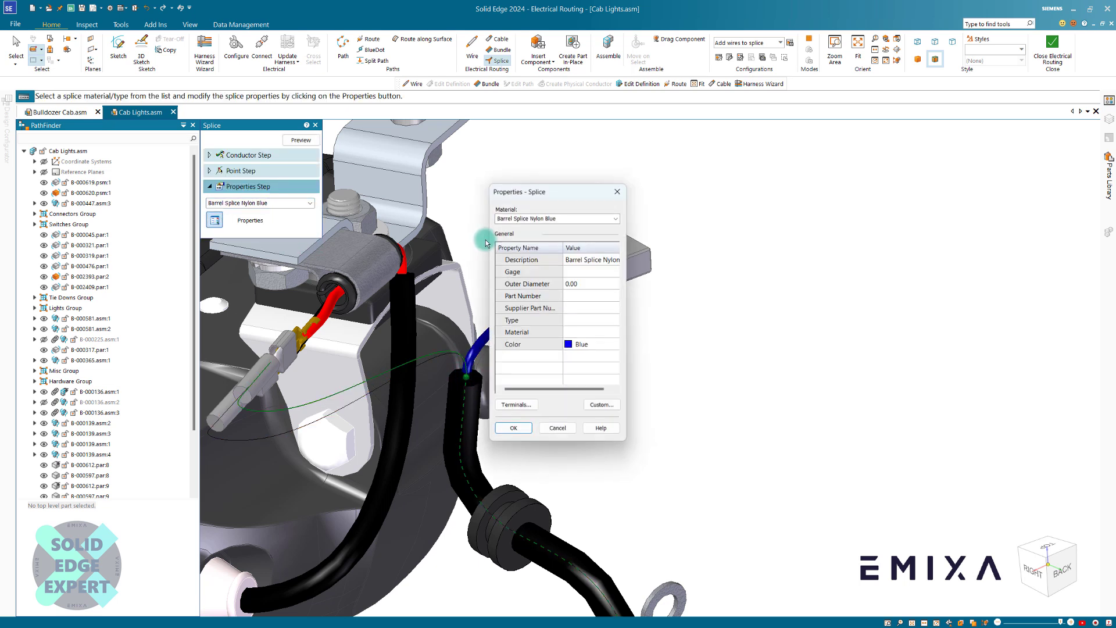
pyautogui.click(572, 285)
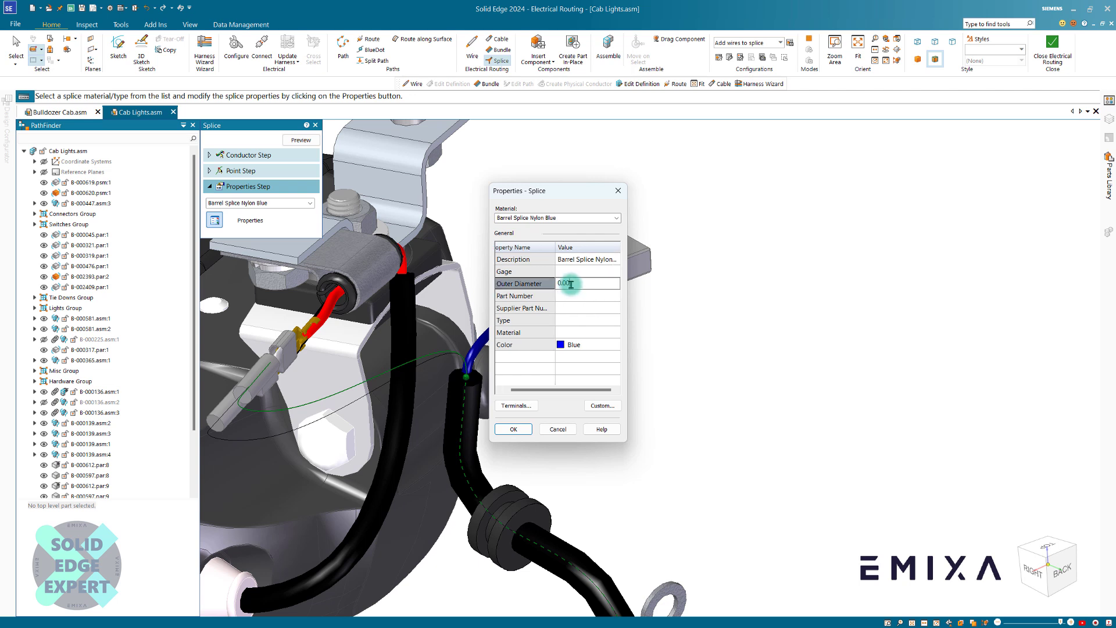
pyautogui.click(514, 429)
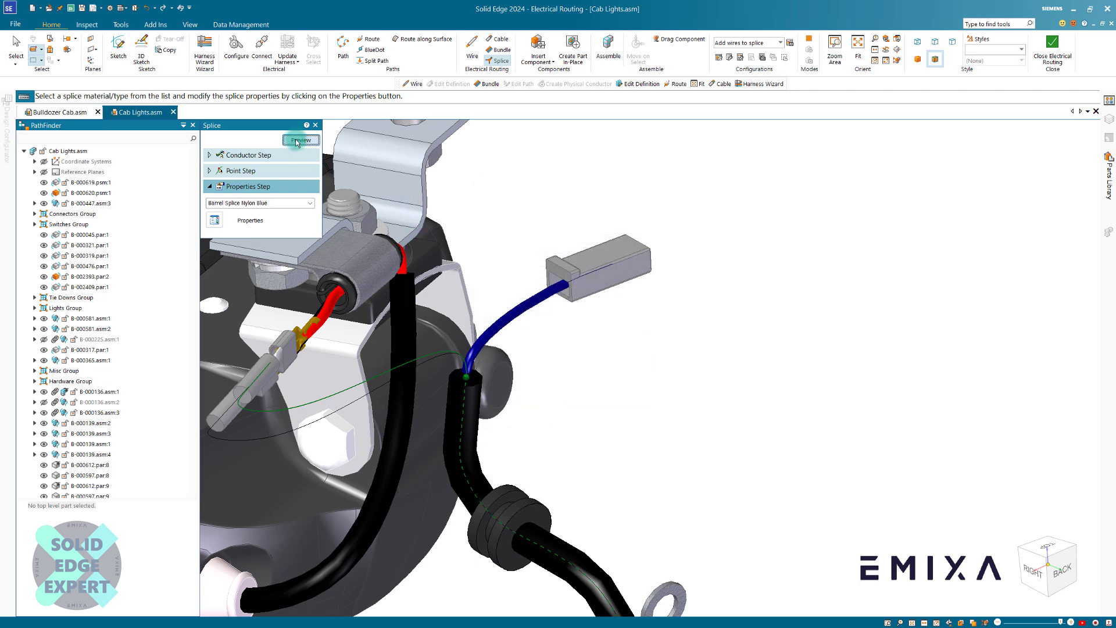
pyautogui.click(297, 141)
pyautogui.click(301, 142)
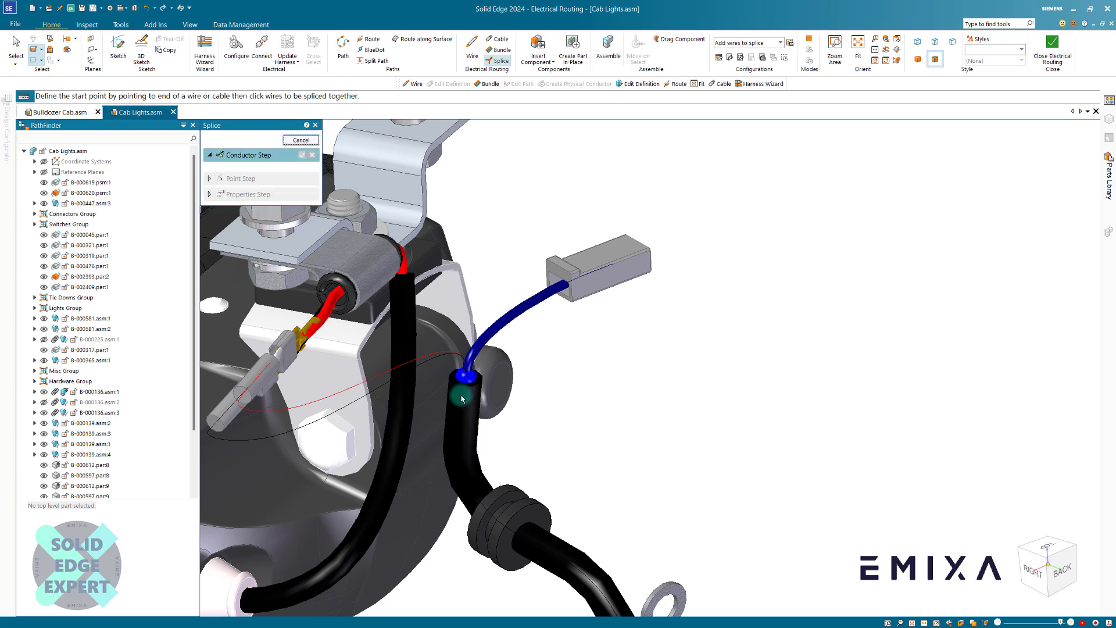
pyautogui.scroll(3, 531, 373)
pyautogui.click(300, 140)
pyautogui.click(538, 204)
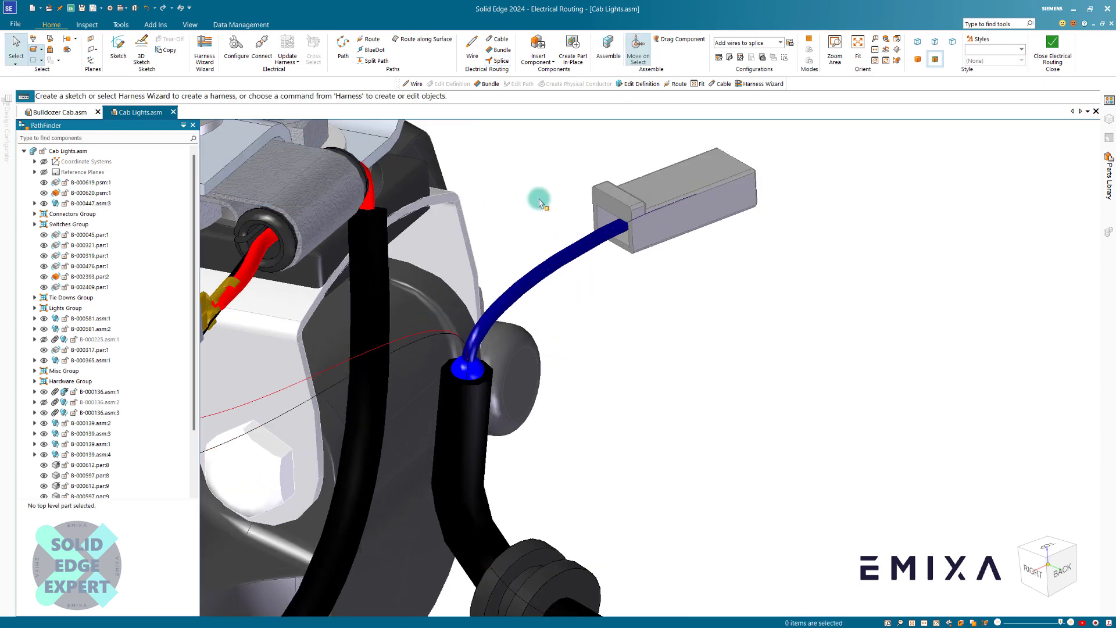
# Start a new wire with its own path, placing its first point on the second light's grey connector.
pyautogui.scroll(-2, 605, 337)
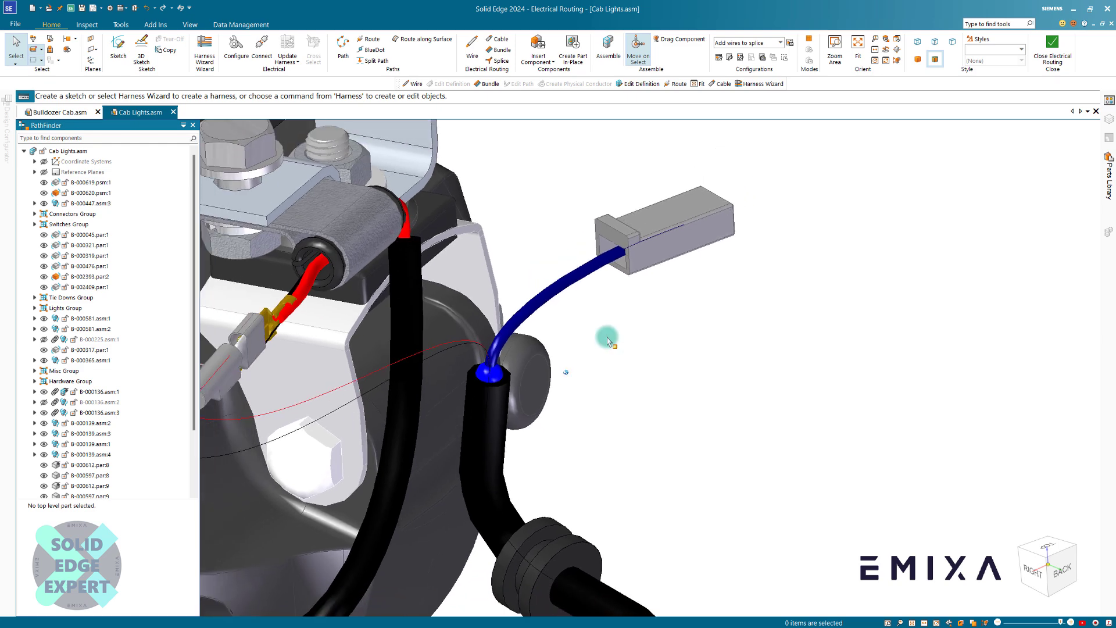
pyautogui.scroll(-1, 611, 374)
pyautogui.scroll(-1, 605, 328)
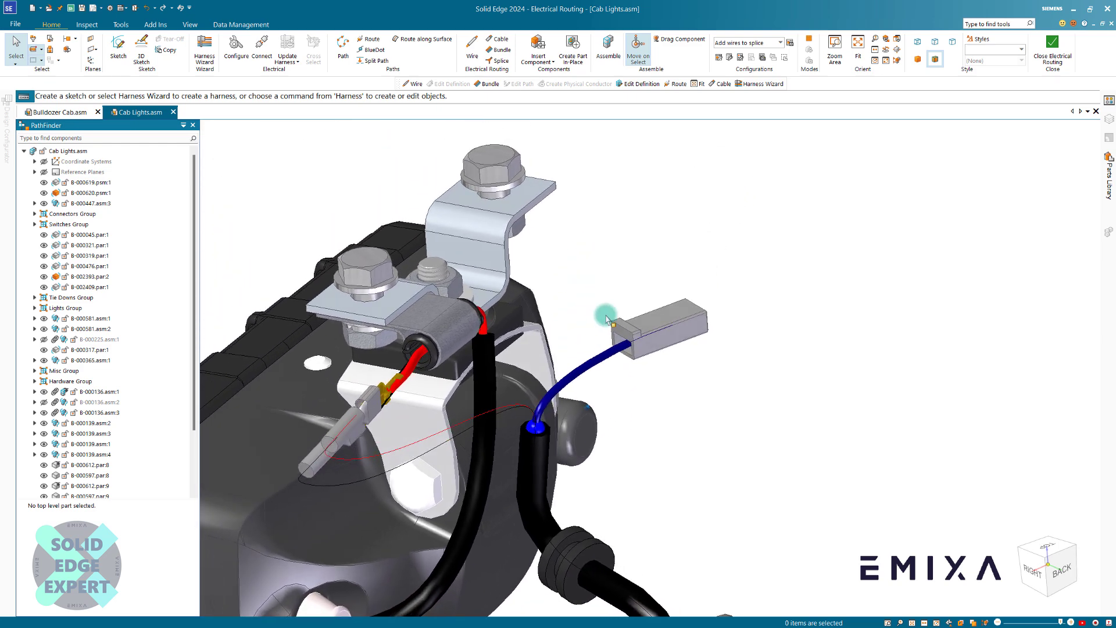
pyautogui.scroll(-1, 622, 283)
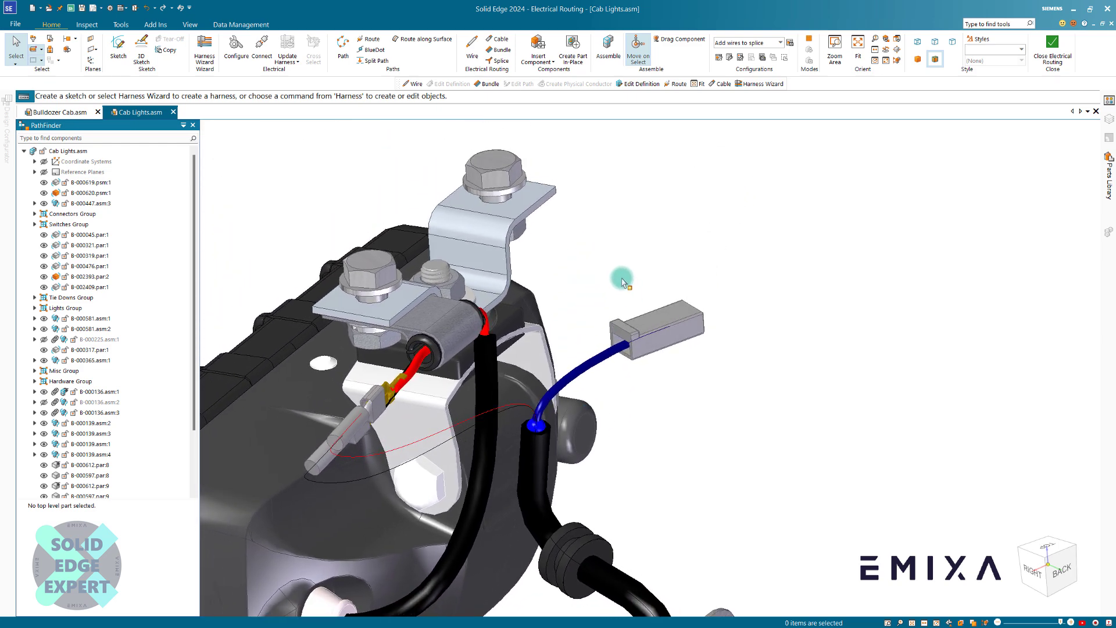
pyautogui.click(472, 46)
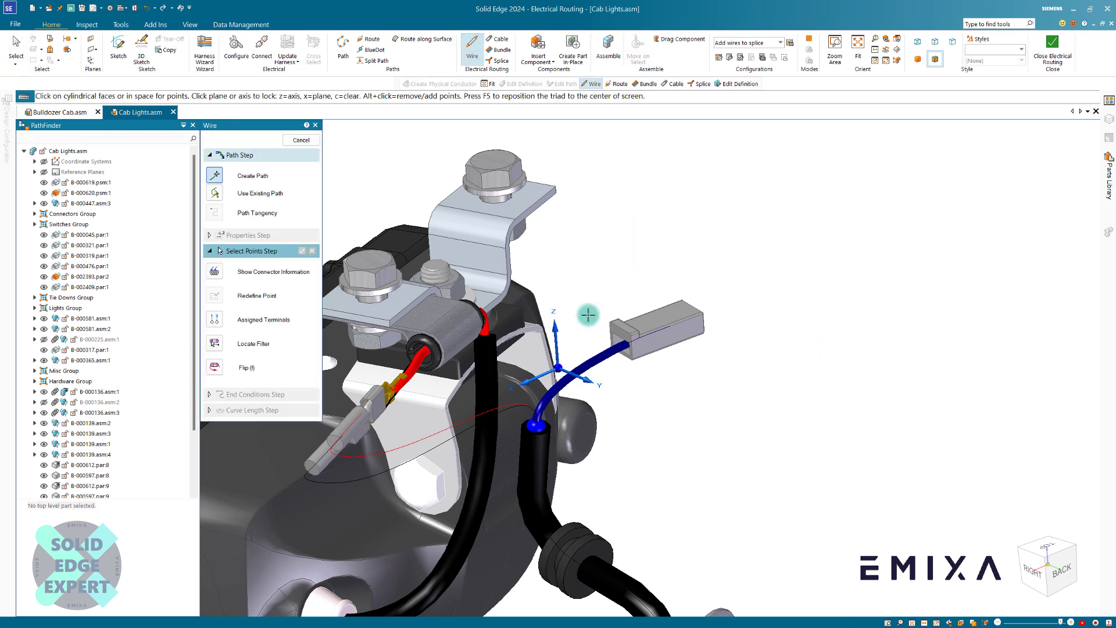
pyautogui.scroll(-8, 607, 295)
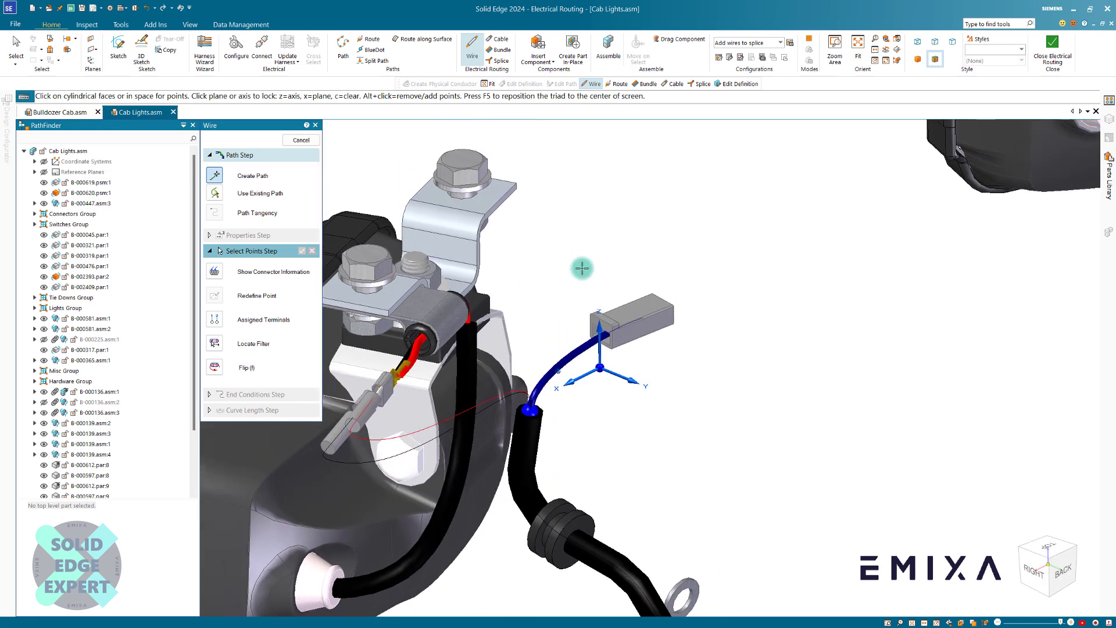
pyautogui.scroll(3, 747, 183)
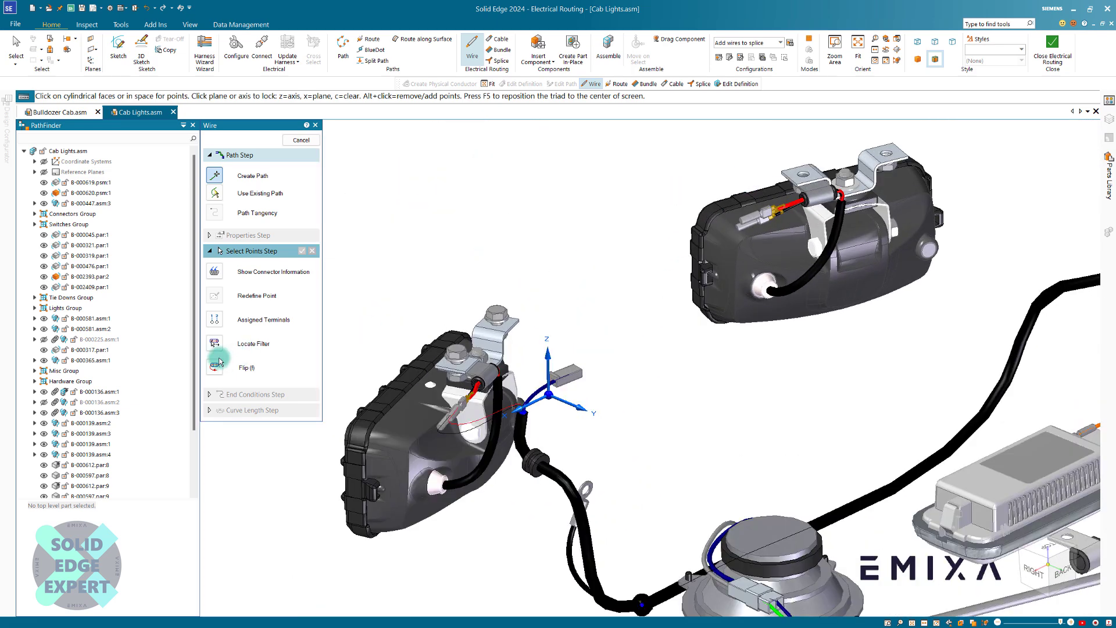
pyautogui.scroll(3, 744, 203)
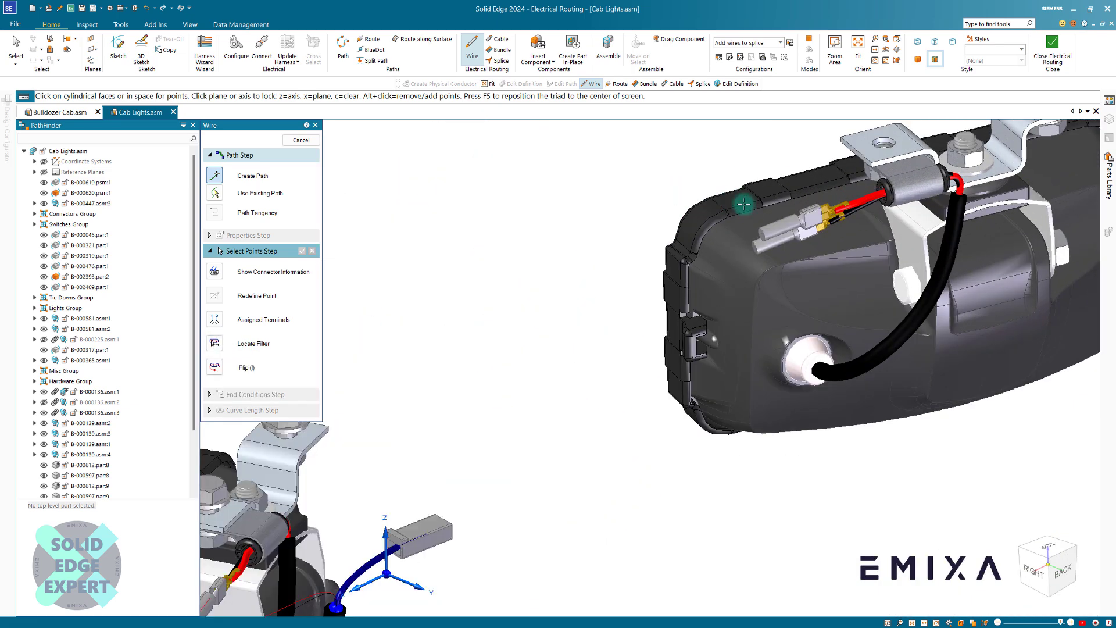
pyautogui.click(777, 231)
# Set the locate filter to End Point and end the wire's path at the splice end of Path_35, accepting the path.
pyautogui.scroll(-3, 563, 323)
pyautogui.scroll(5, 564, 323)
pyautogui.click(215, 343)
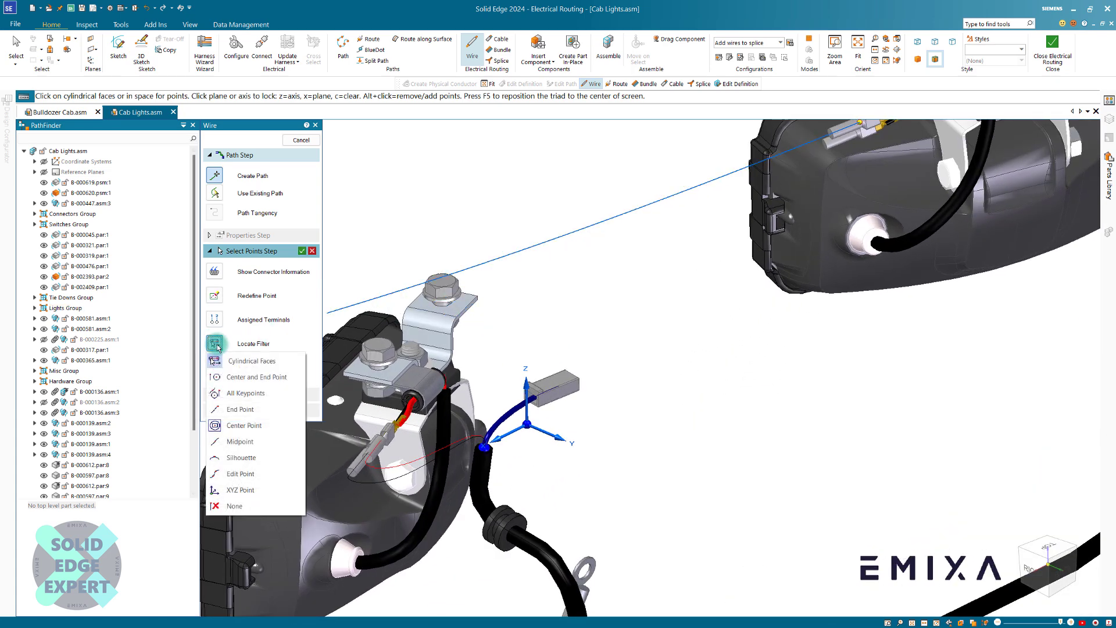
pyautogui.click(236, 411)
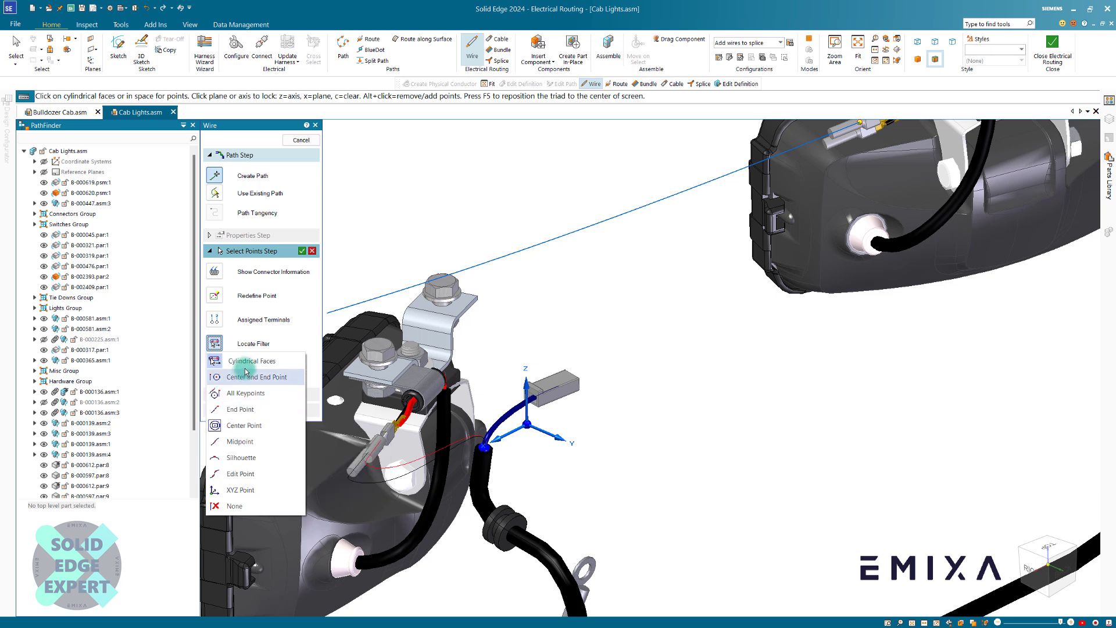
pyautogui.click(241, 430)
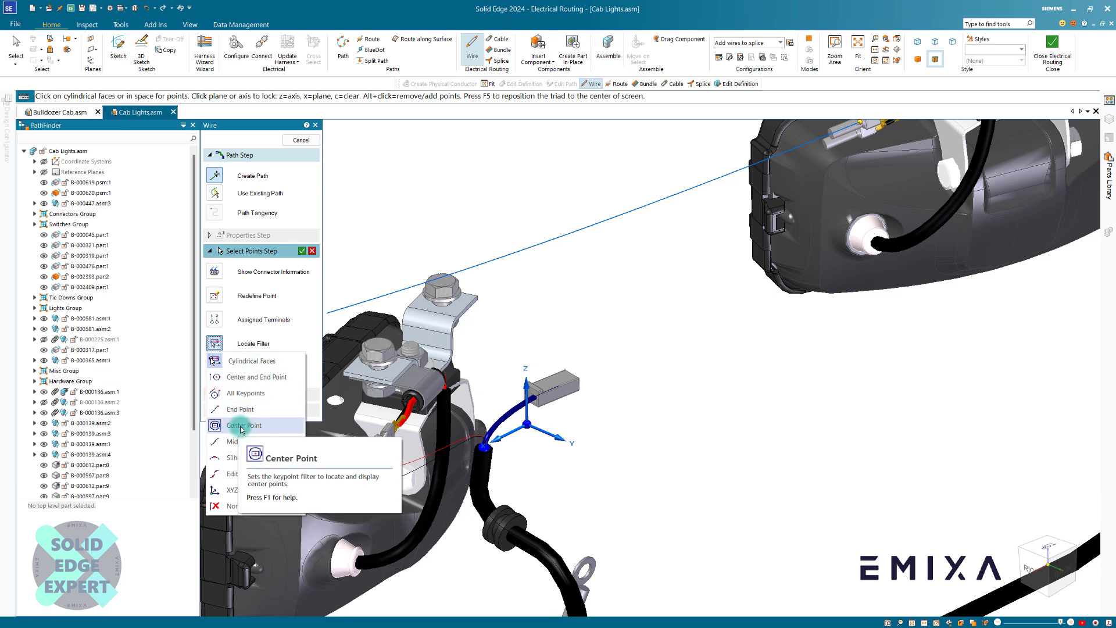
pyautogui.click(237, 409)
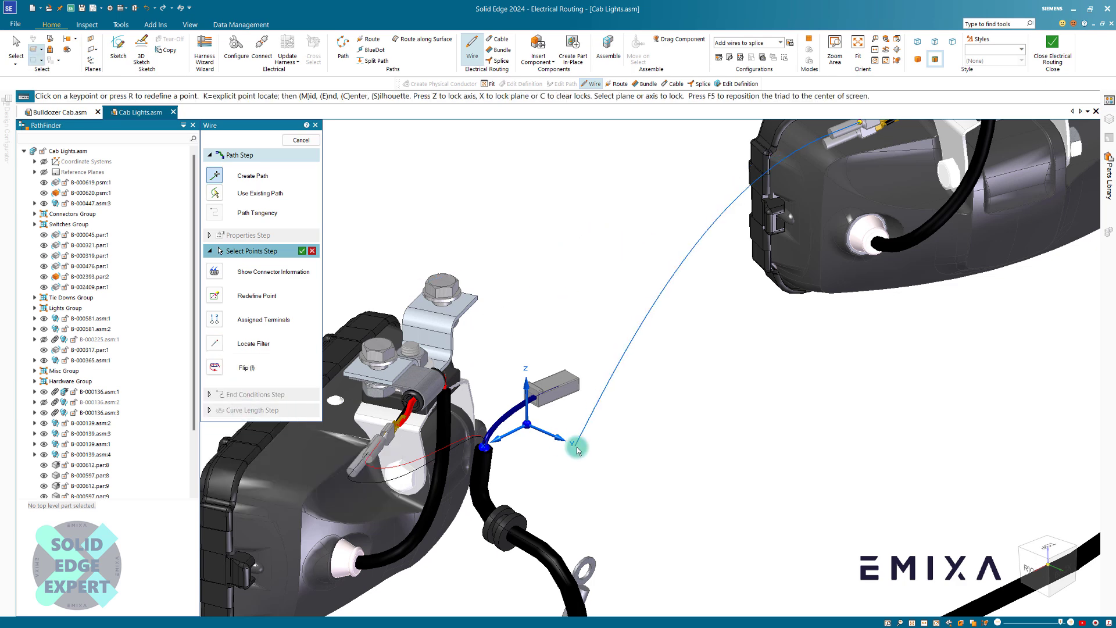
pyautogui.scroll(1, 590, 445)
pyautogui.scroll(3, 592, 436)
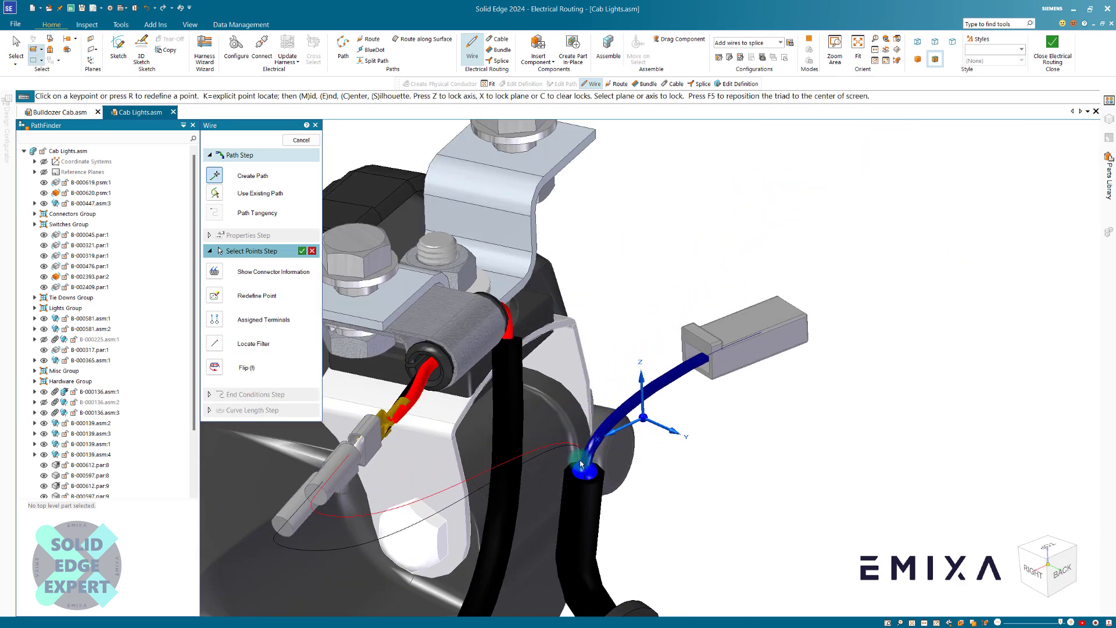
pyautogui.click(586, 475)
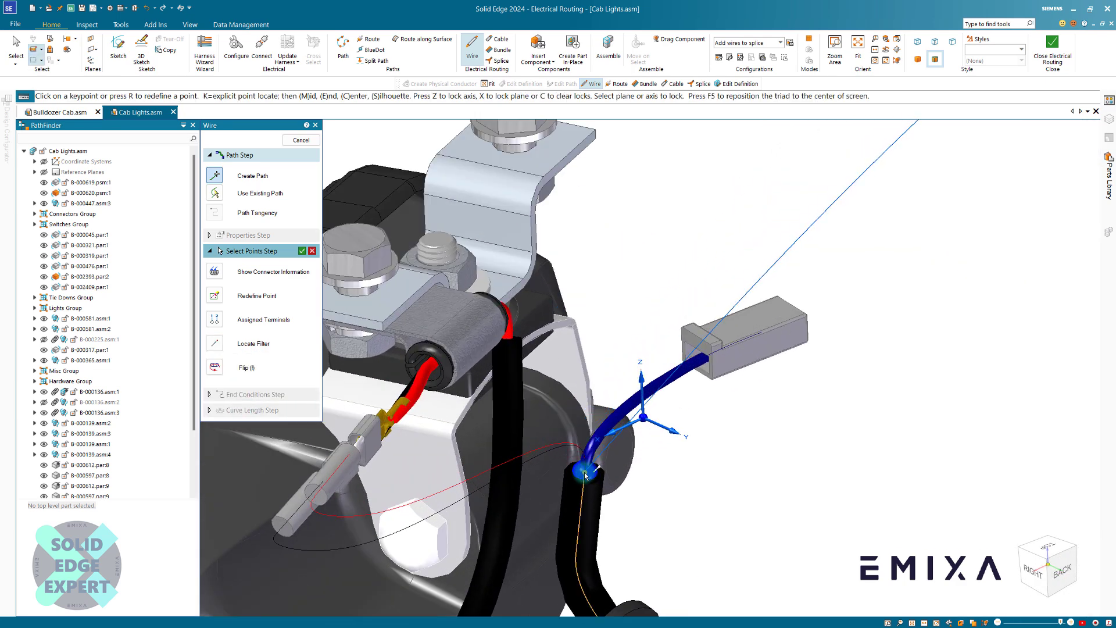
pyautogui.rightClick(586, 475)
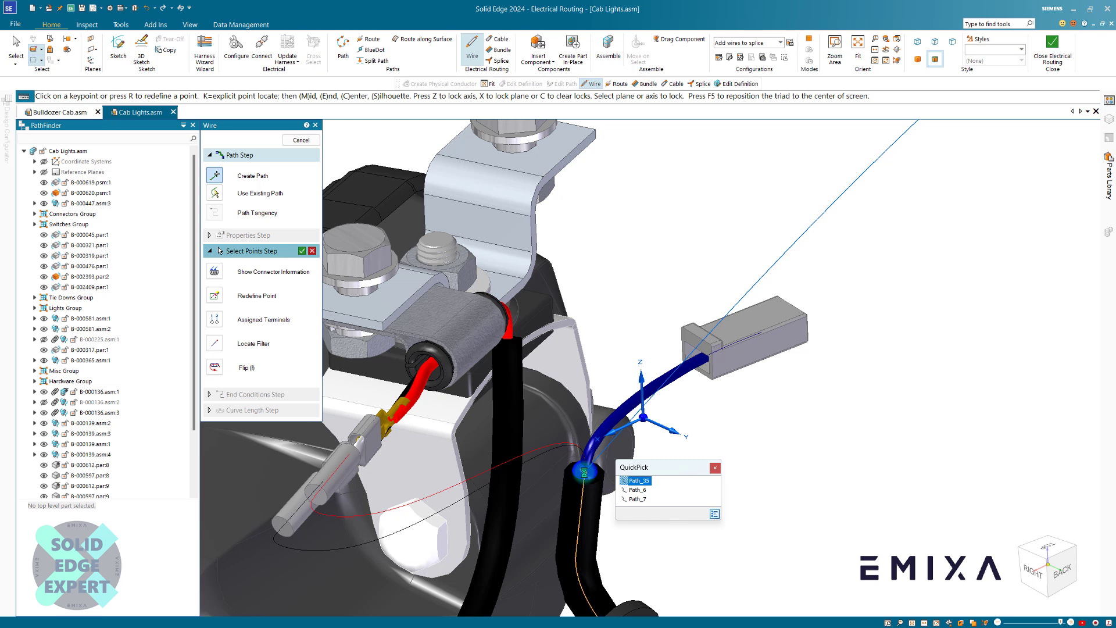
pyautogui.click(639, 481)
pyautogui.moveTo(695, 459); pyautogui.dragTo(678, 455, button='middle')
pyautogui.rightClick(686, 454)
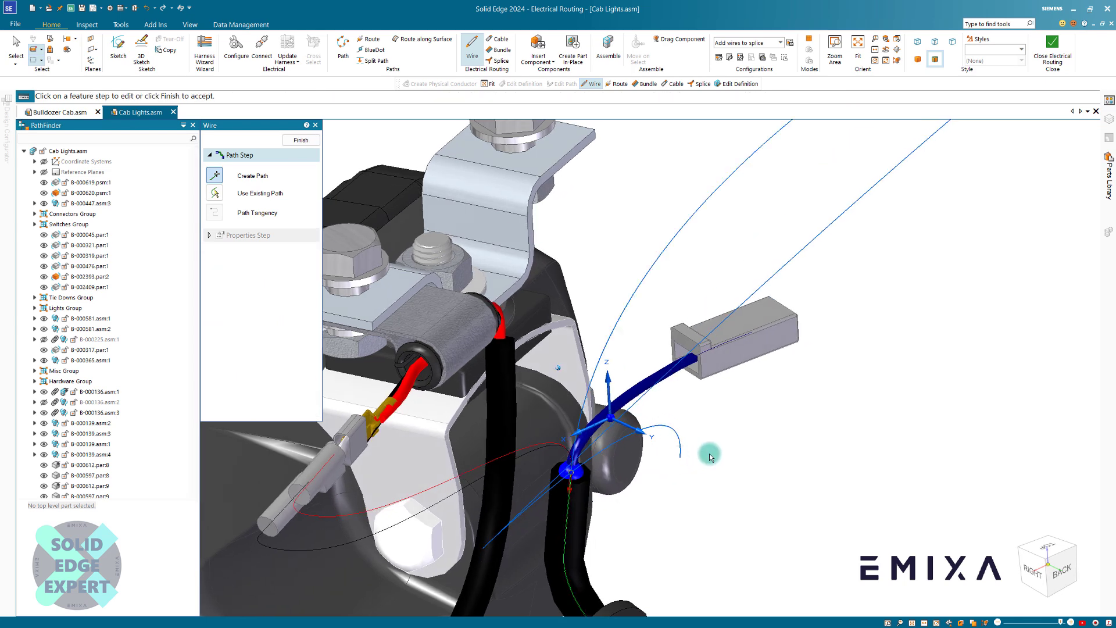
# Assign 16-gage Stranded Copper Red to the new wire and finish it.
pyautogui.scroll(-3, 692, 397)
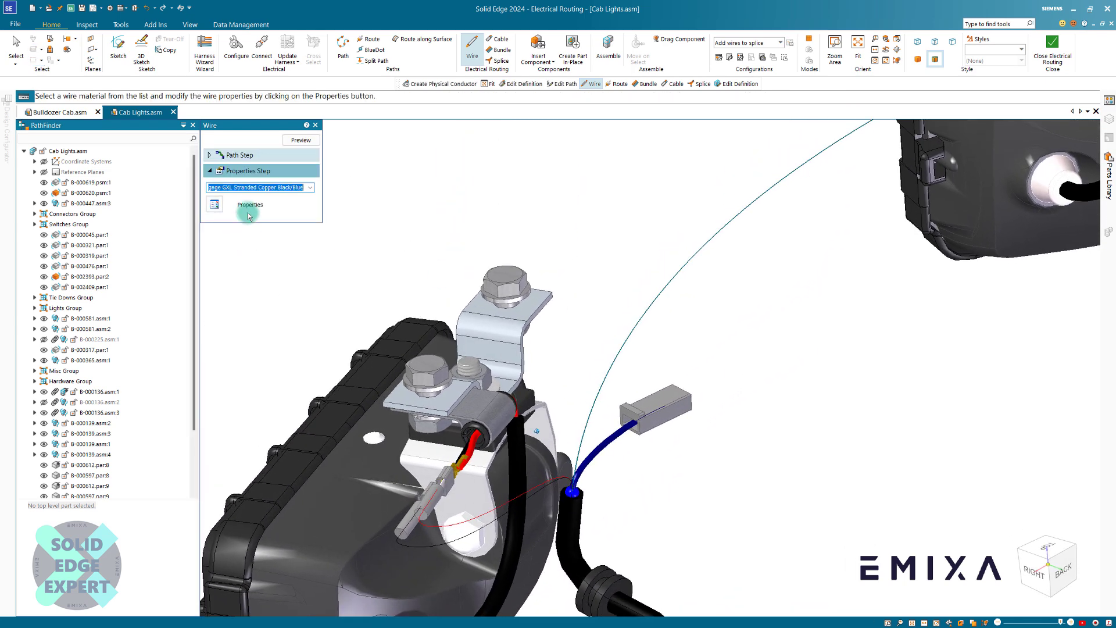
pyautogui.scroll(-2, 610, 351)
pyautogui.moveTo(610, 351)
pyautogui.mouseDown(button='middle')
pyautogui.moveTo(625, 358)
pyautogui.moveTo(610, 354)
pyautogui.mouseUp(button='middle')
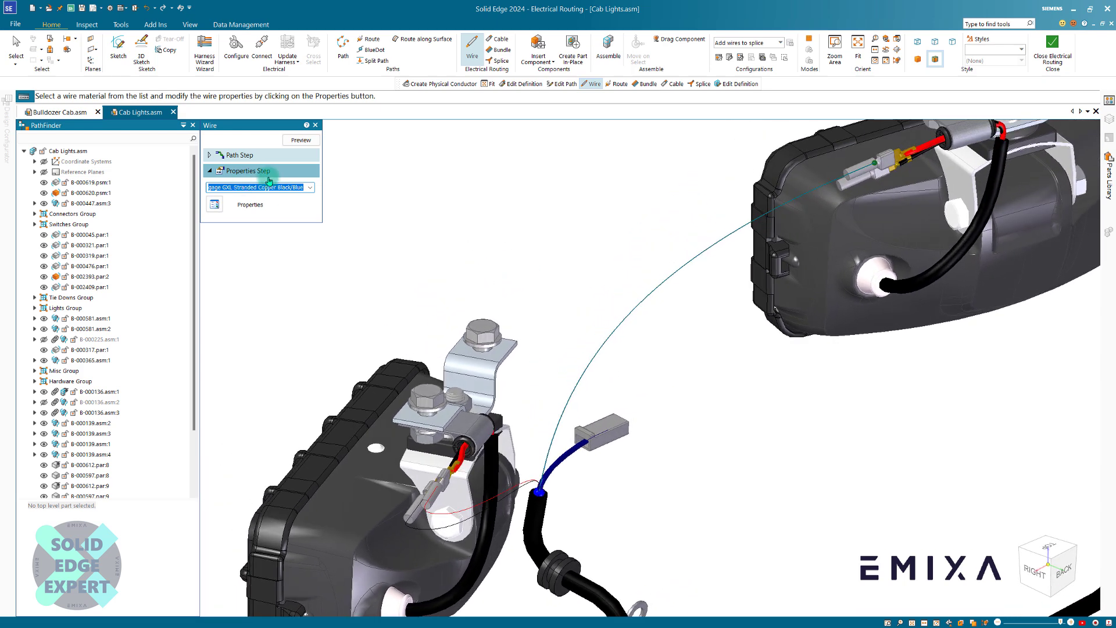
pyautogui.click(311, 188)
pyautogui.moveTo(365, 209); pyautogui.dragTo(357, 299)
pyautogui.scroll(-5, 357, 301)
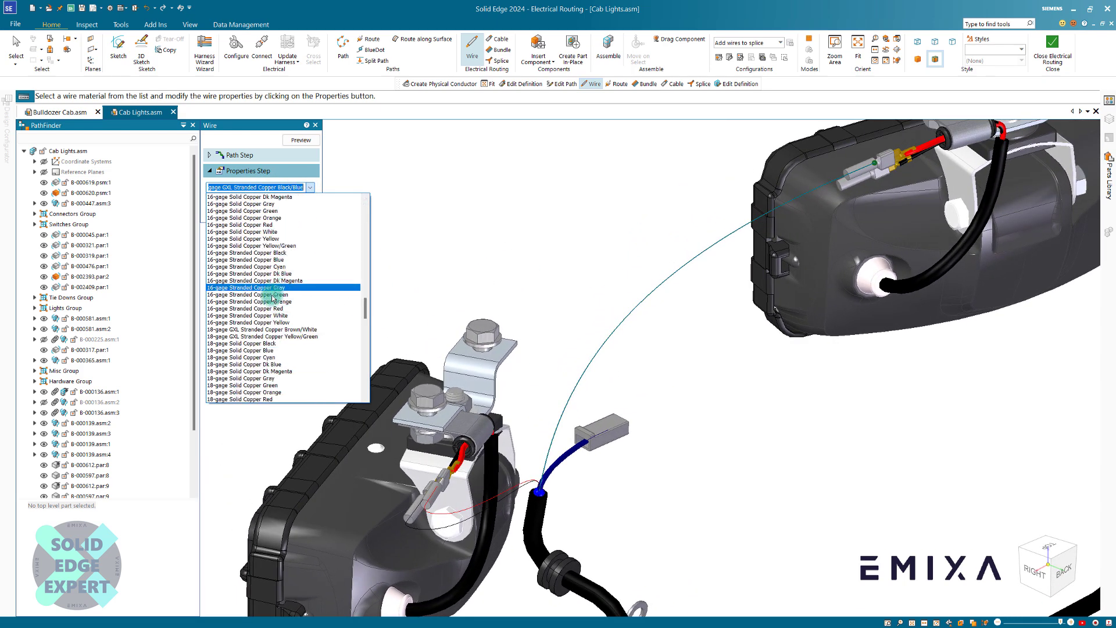
pyautogui.click(270, 309)
pyautogui.click(299, 141)
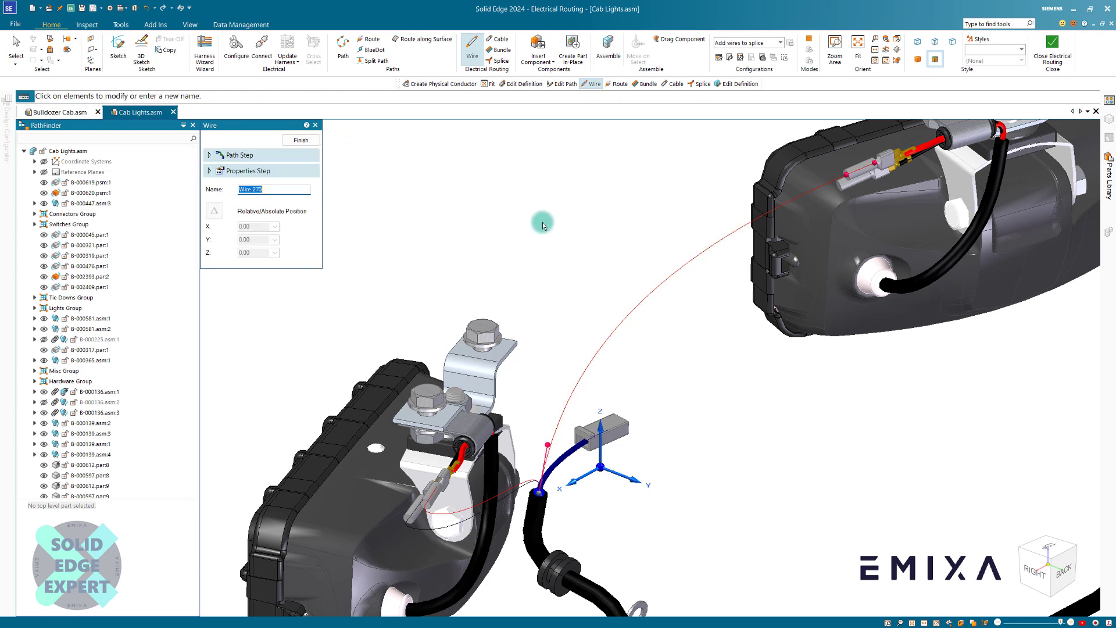
pyautogui.click(301, 140)
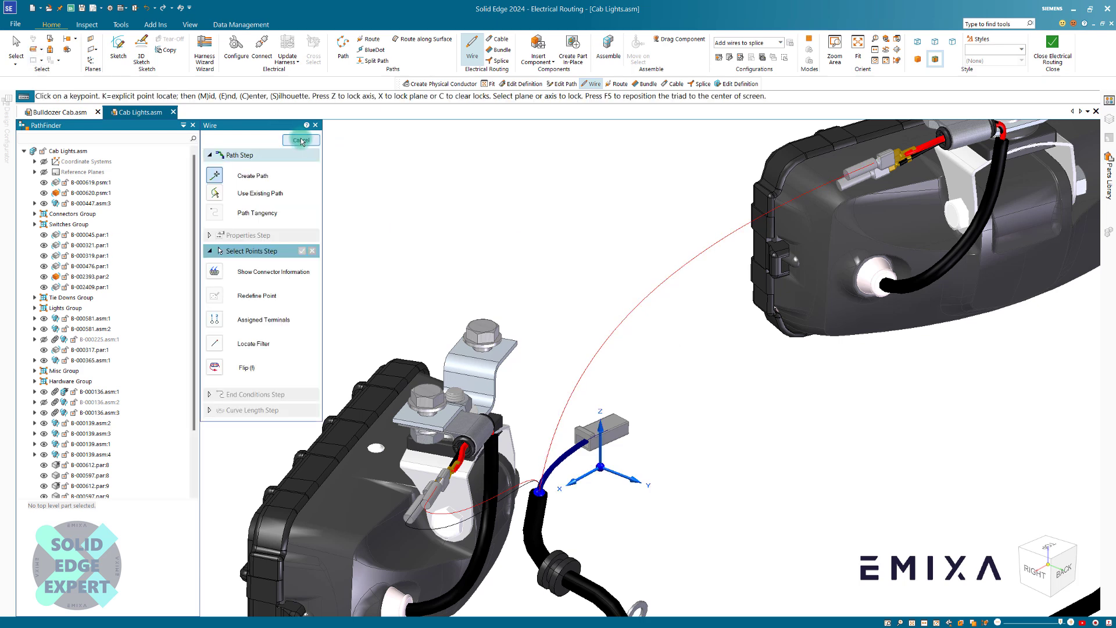
pyautogui.press('Escape')
pyautogui.scroll(-2, 511, 245)
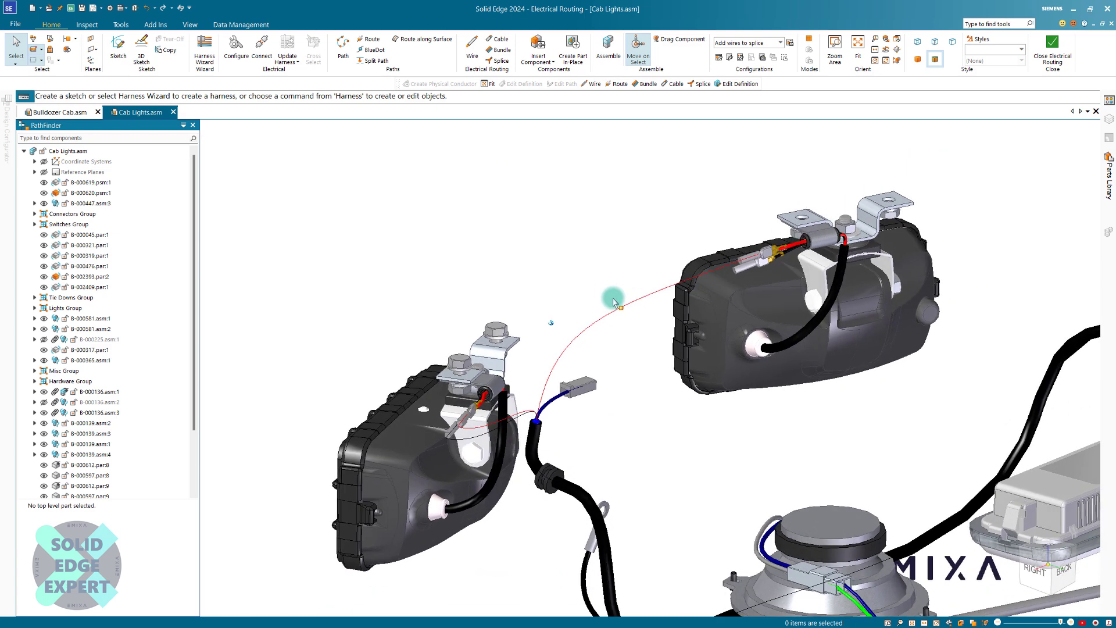
pyautogui.click(615, 307)
pyautogui.click(651, 274)
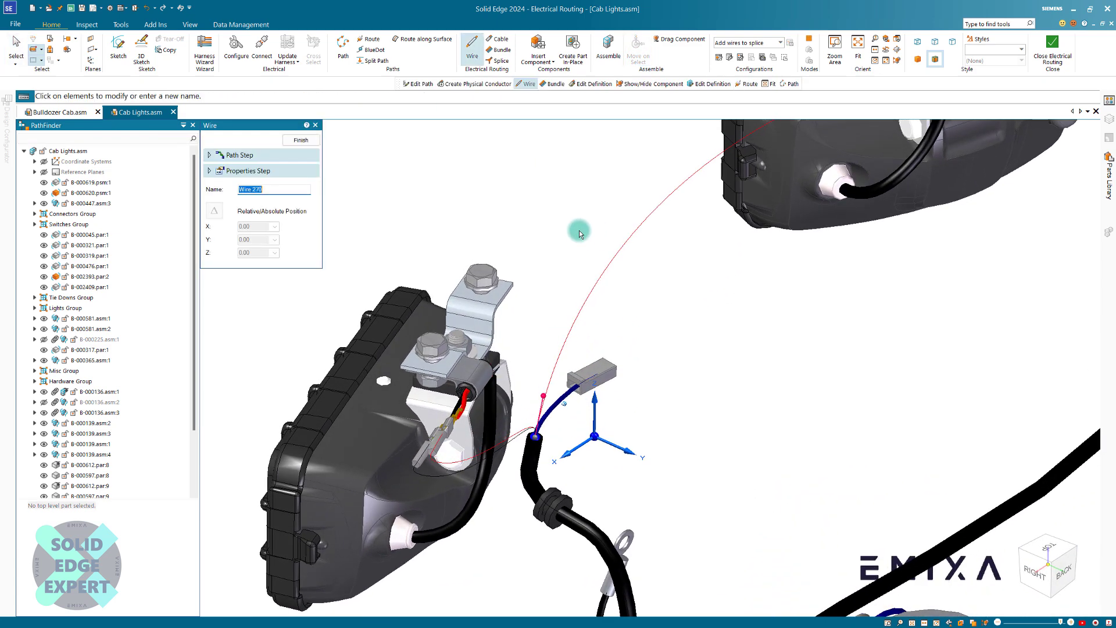
pyautogui.click(240, 155)
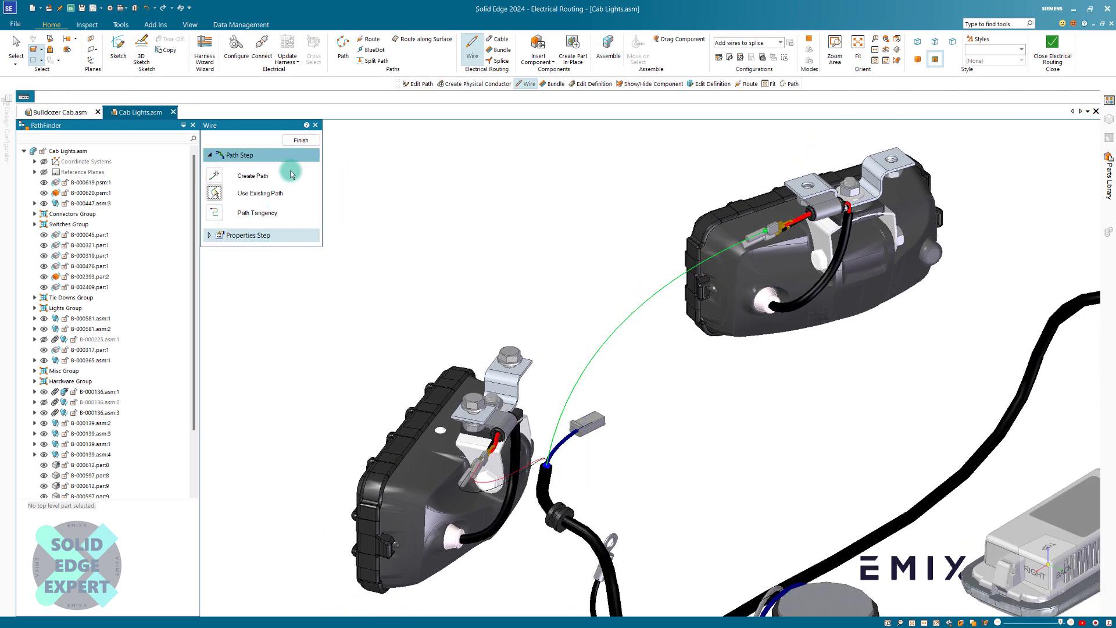
pyautogui.click(301, 141)
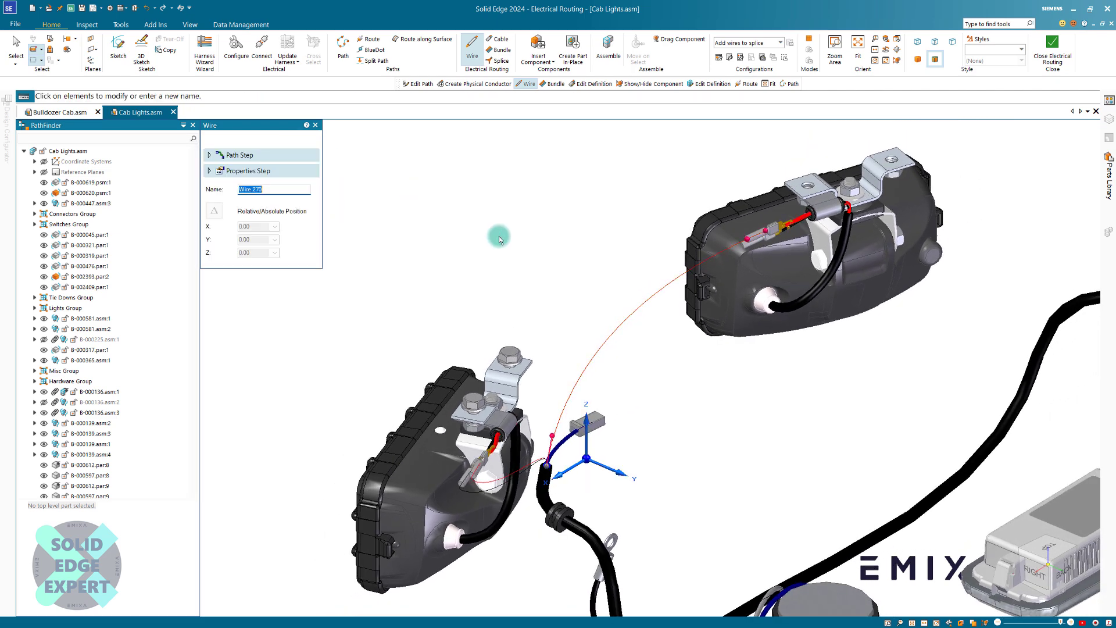
pyautogui.click(543, 277)
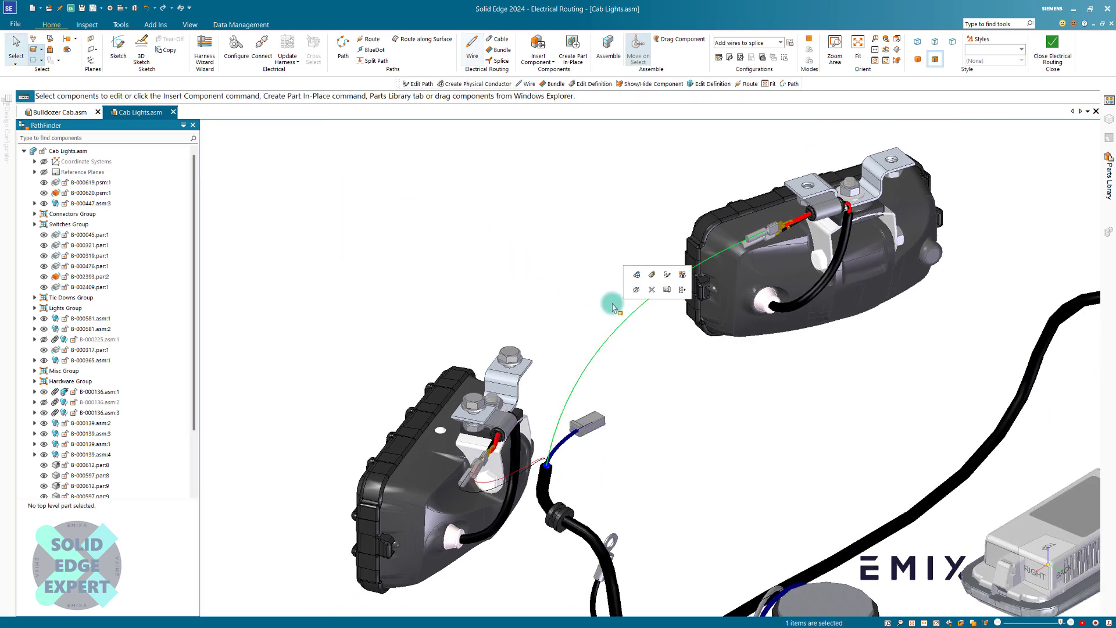
# Edit the second light's red wire path, fix its curve length at a new value, and finish the path.
pyautogui.click(668, 277)
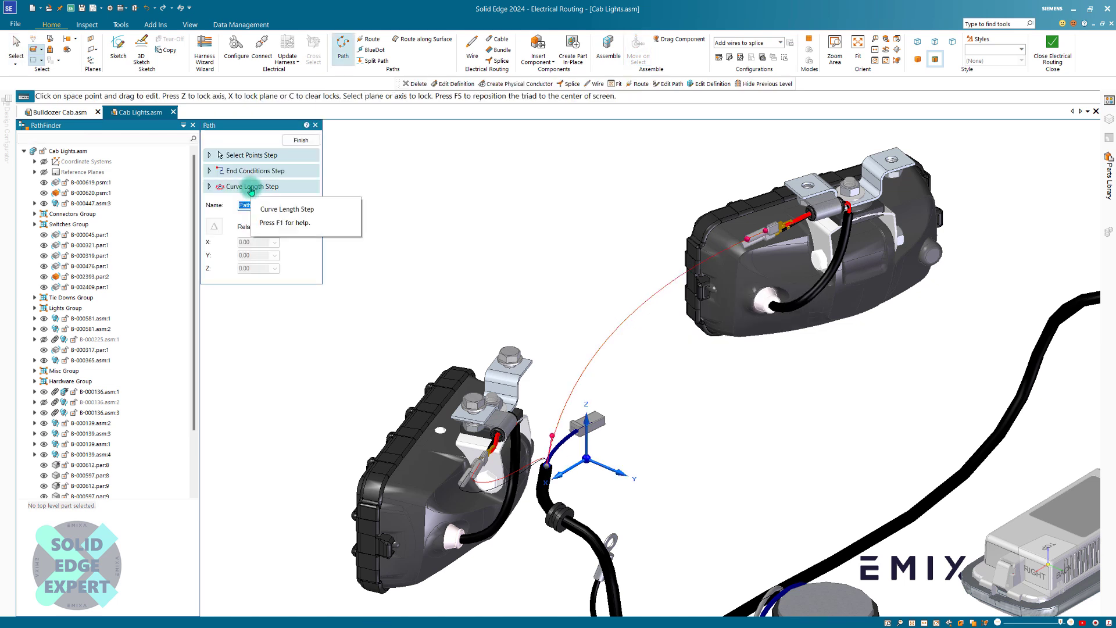
pyautogui.click(256, 187)
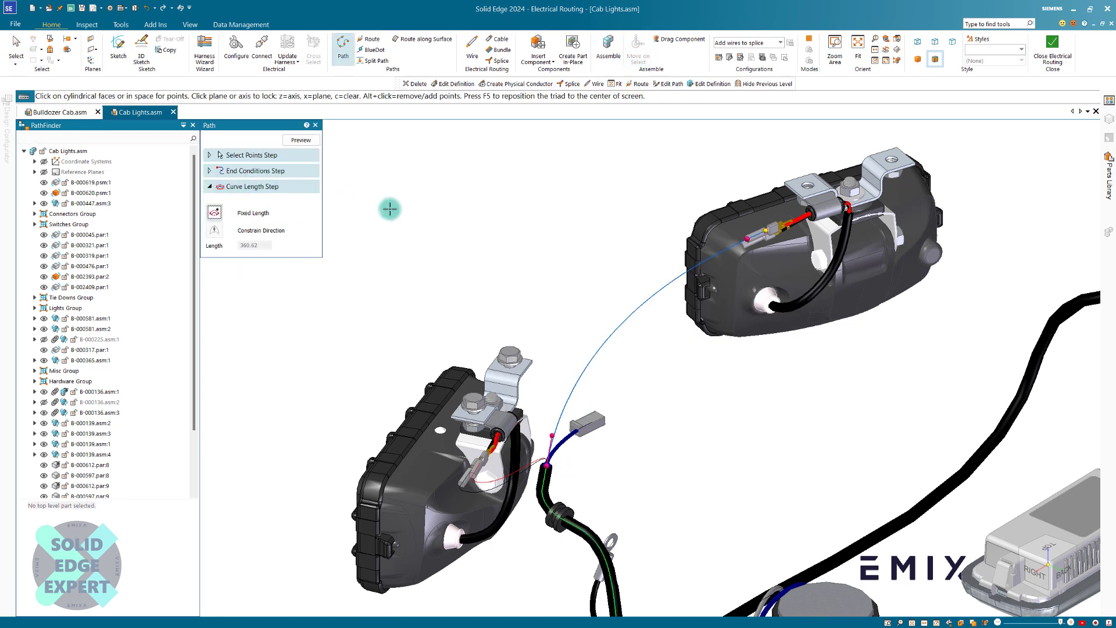
pyautogui.scroll(2, 511, 294)
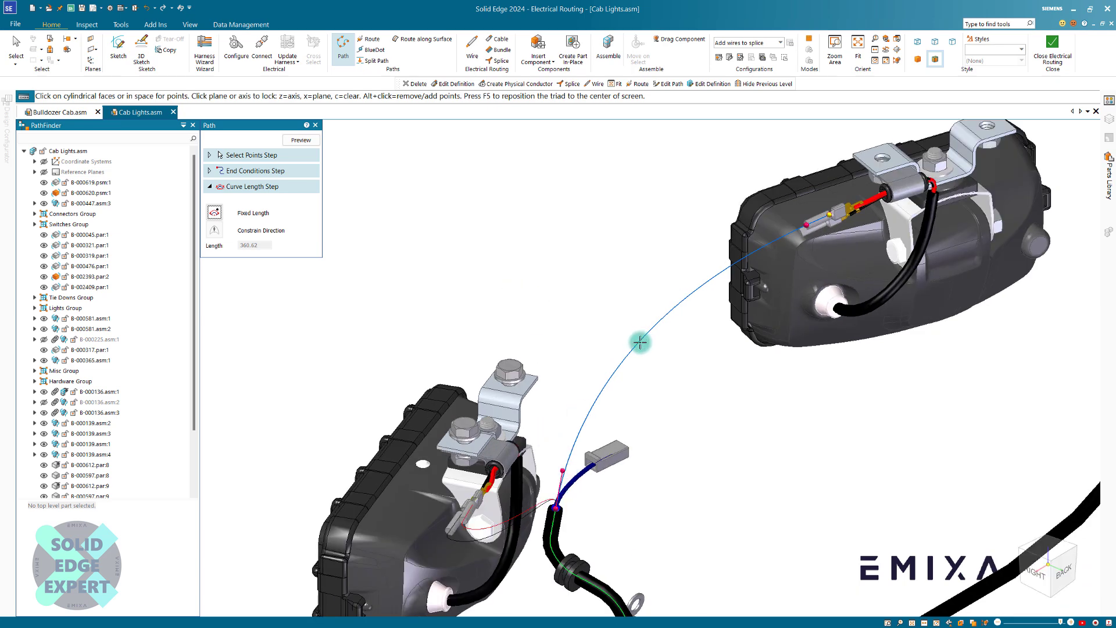
pyautogui.click(214, 211)
pyautogui.moveTo(228, 224)
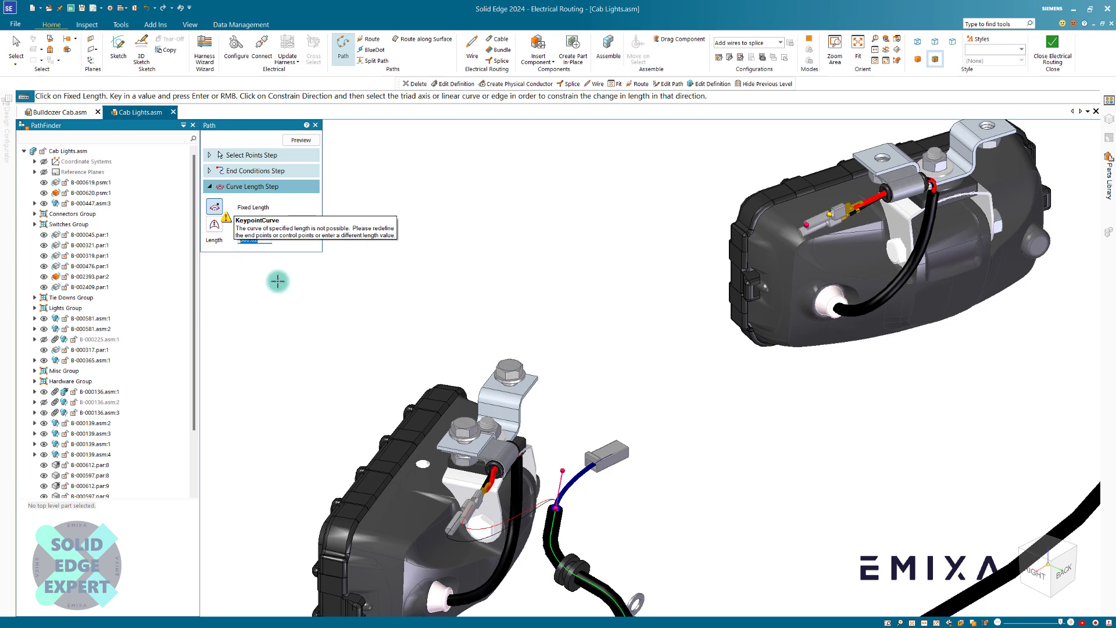
pyautogui.scroll(-2, 280, 280)
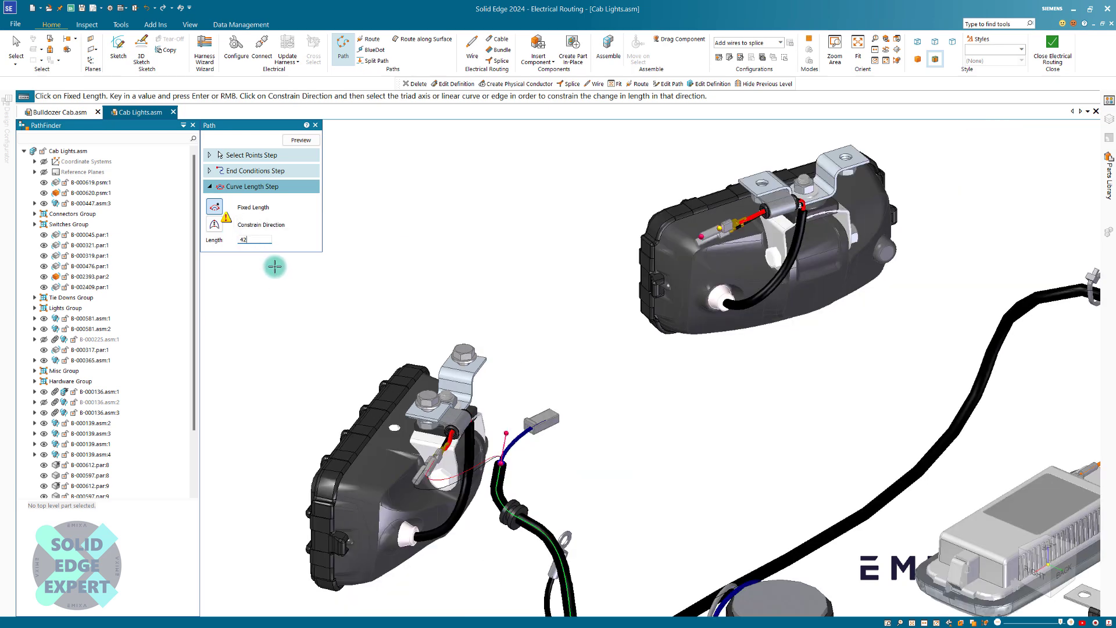
pyautogui.press('Return')
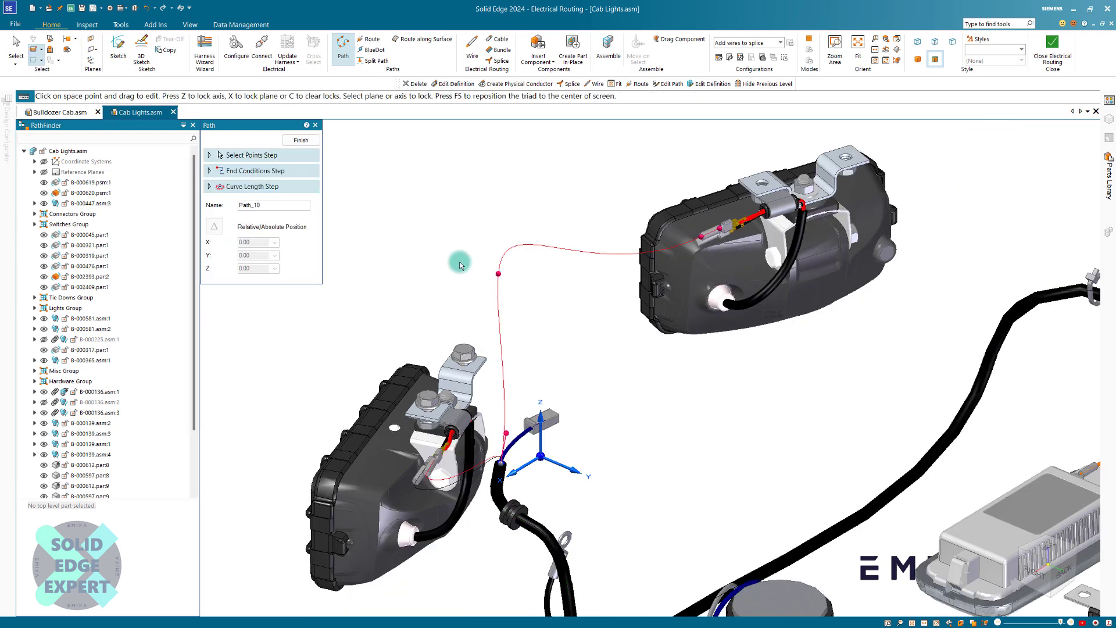
pyautogui.click(302, 140)
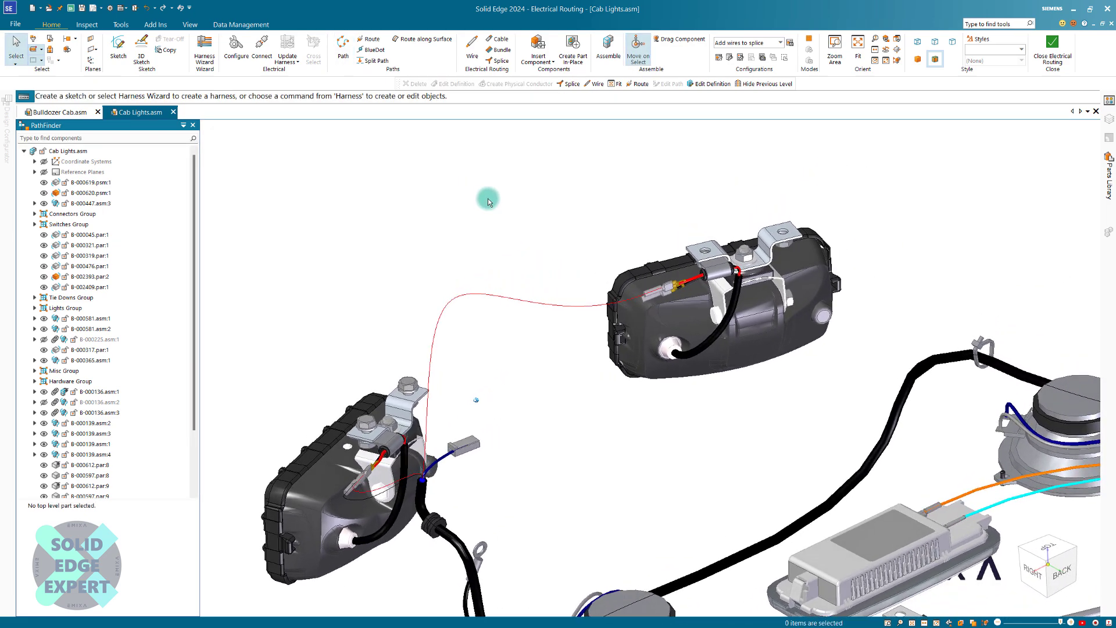
pyautogui.moveTo(488, 199); pyautogui.dragTo(489, 198, button='middle')
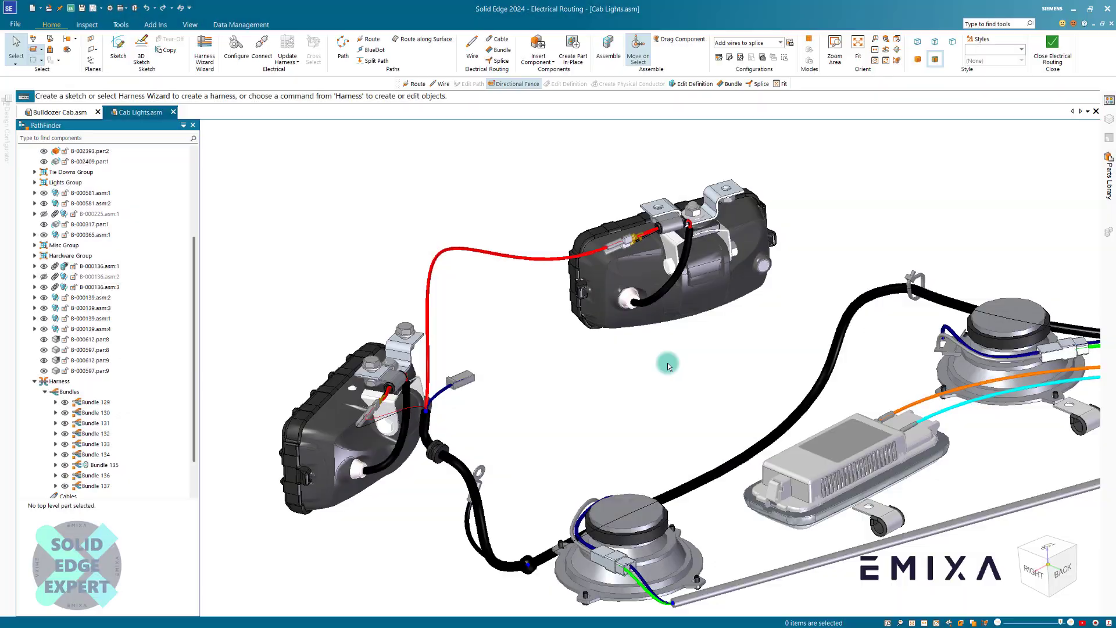
pyautogui.scroll(-3, 669, 364)
pyautogui.scroll(3, 768, 438)
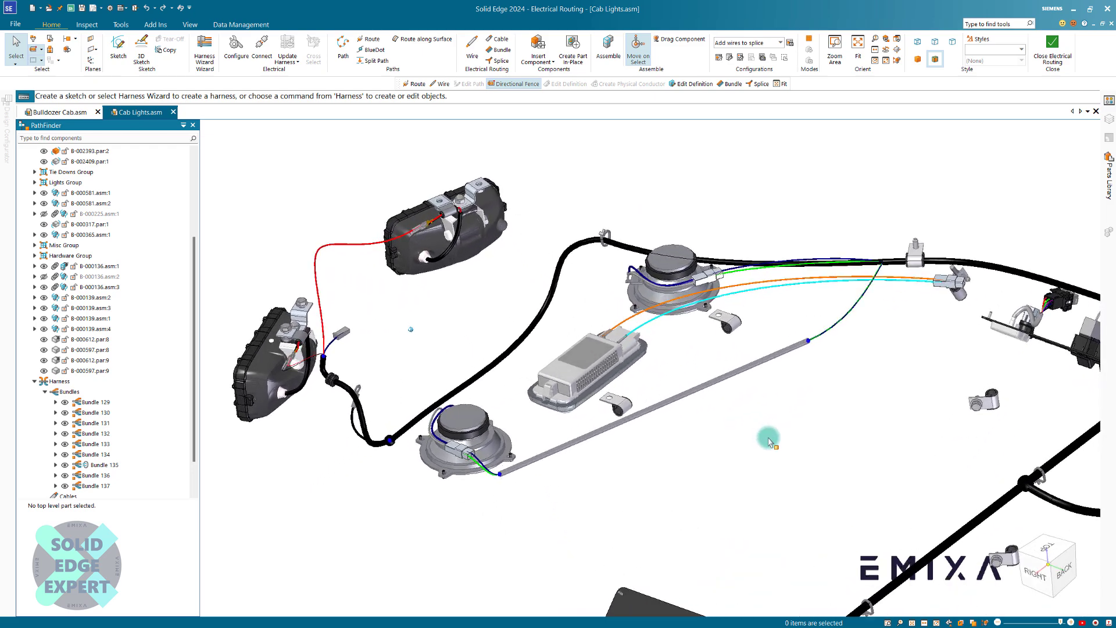
pyautogui.moveTo(768, 438); pyautogui.dragTo(663, 442, button='middle')
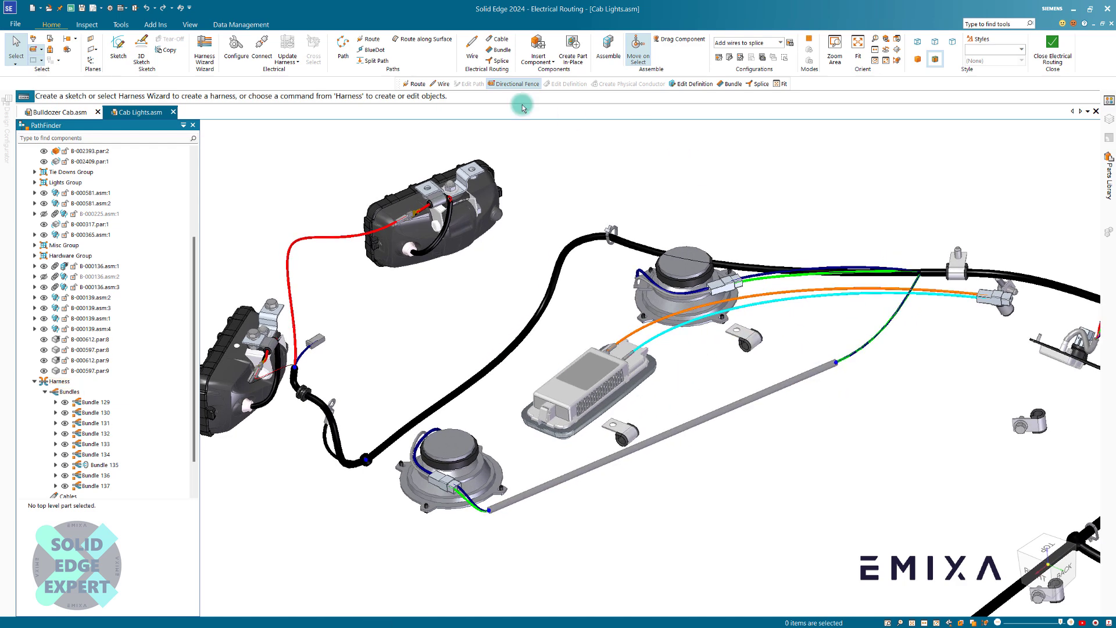
pyautogui.click(369, 39)
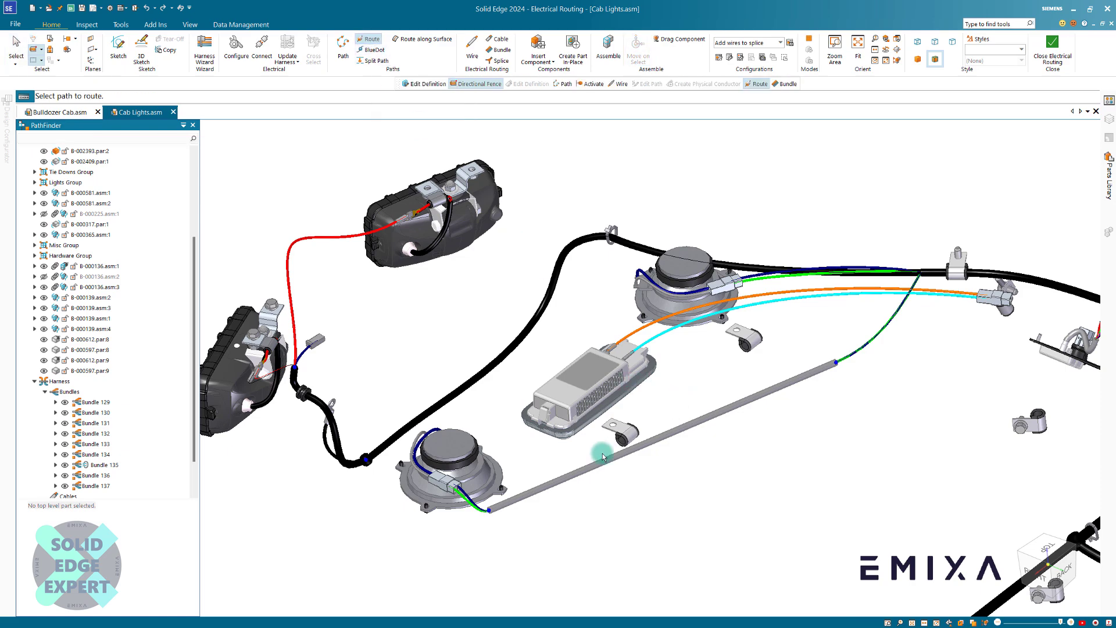
pyautogui.moveTo(889, 424); pyautogui.dragTo(826, 305, button='middle')
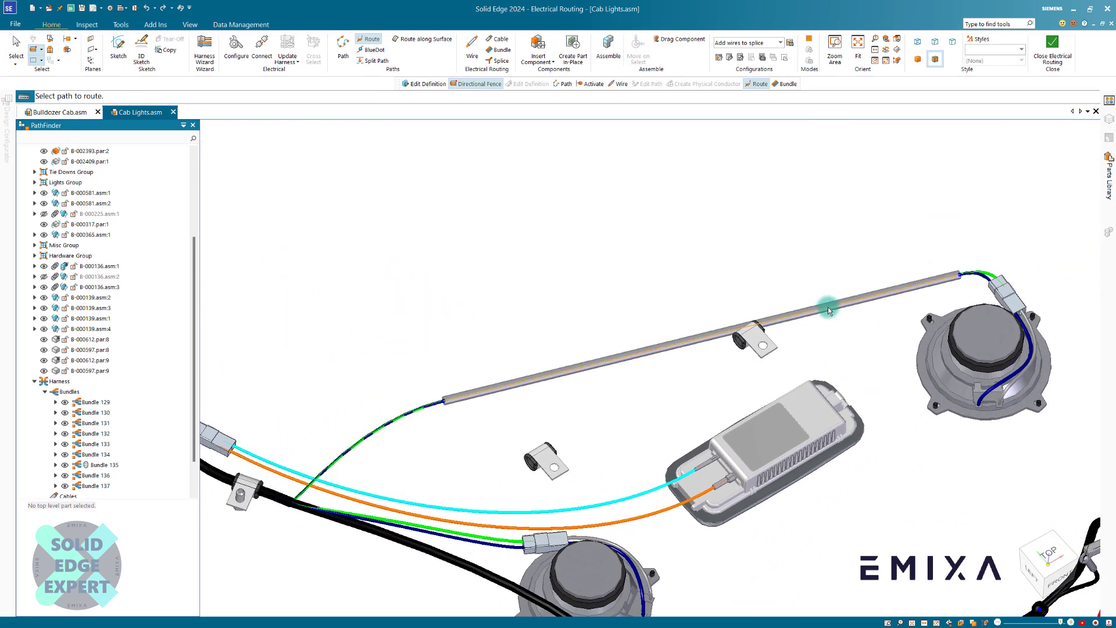
pyautogui.click(829, 310)
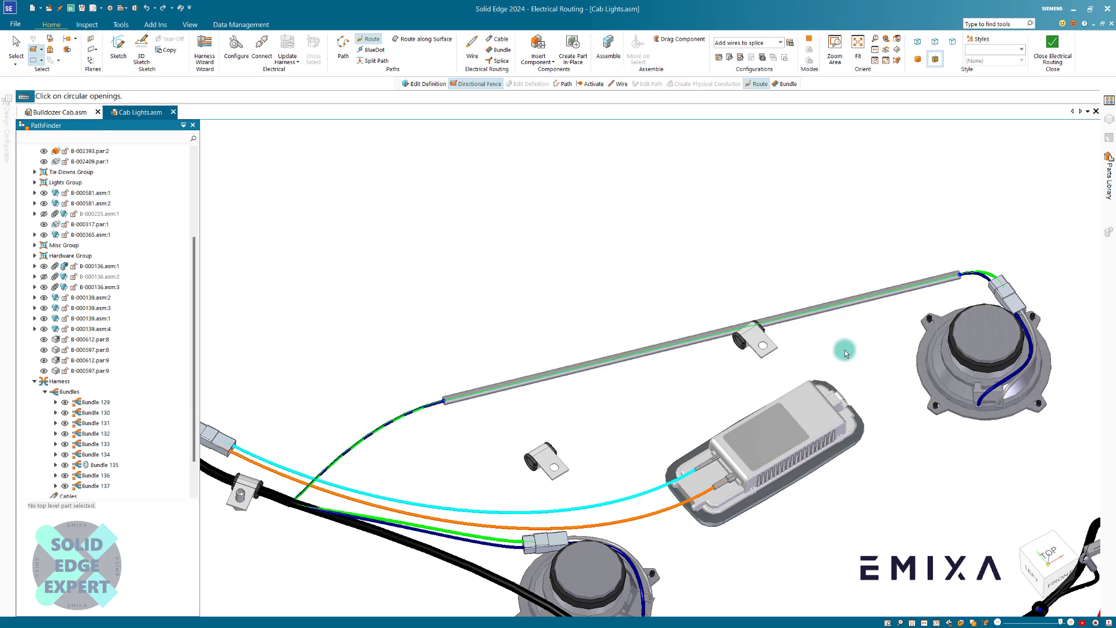
pyautogui.press('Escape')
# Route the grey bundle's path between the two speakers through the clamp B-000612.par:9 that lies against it.
pyautogui.scroll(5, 758, 335)
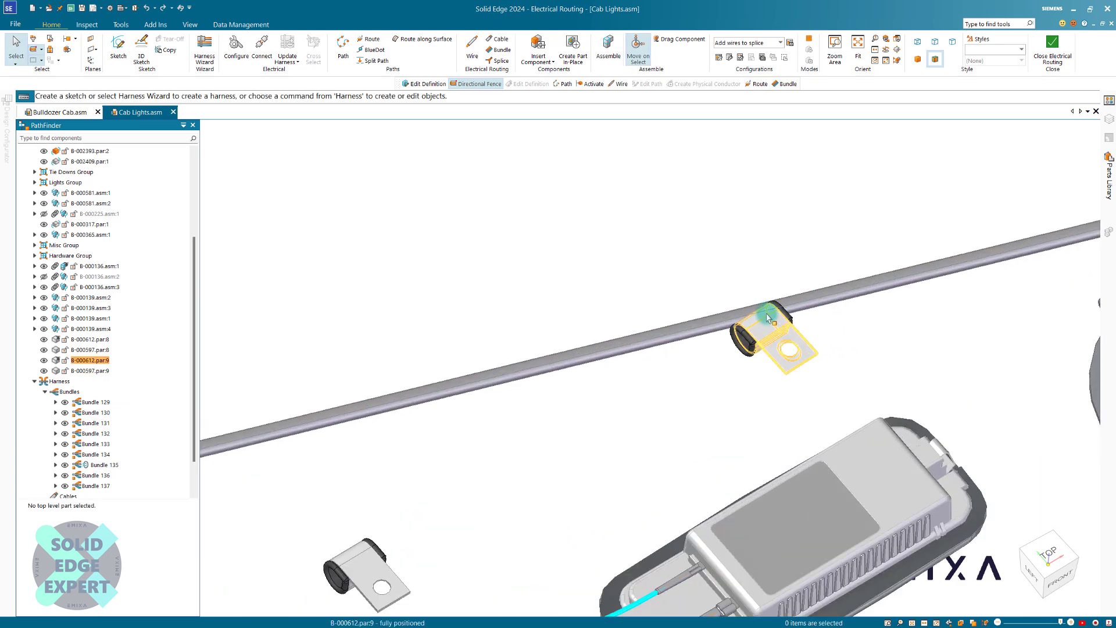
pyautogui.scroll(-3, 790, 352)
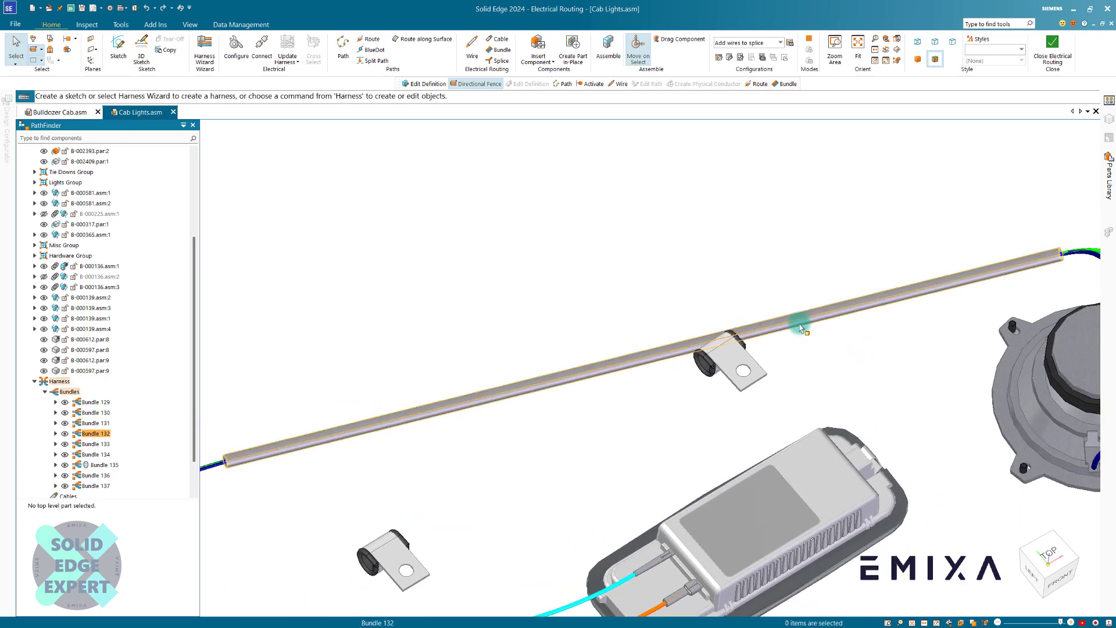
pyautogui.click(370, 39)
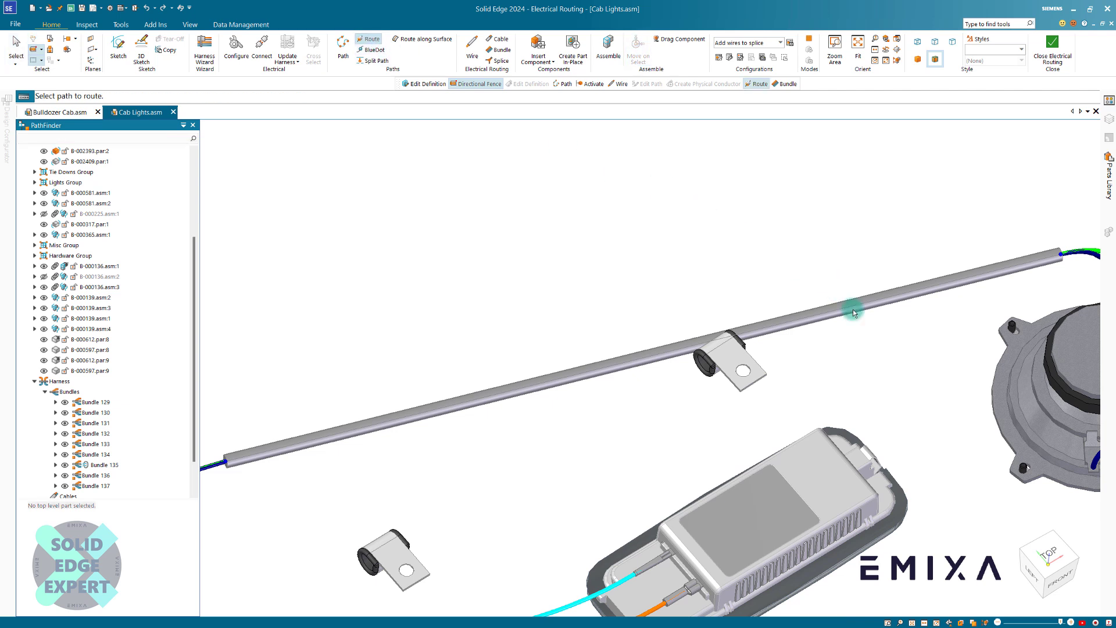
pyautogui.scroll(3, 834, 367)
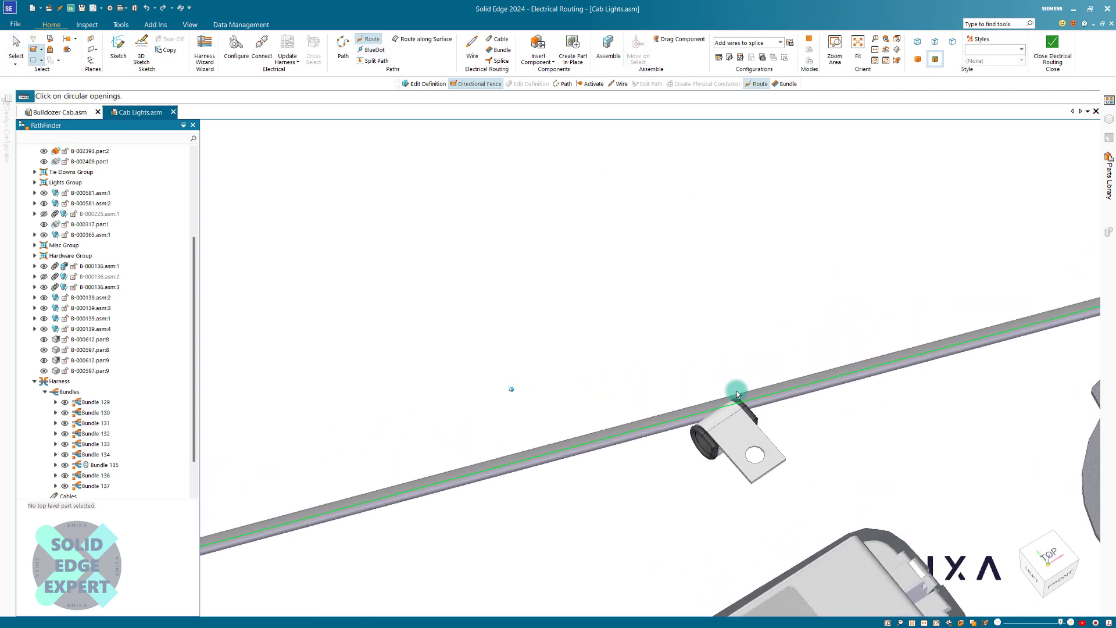
pyautogui.click(724, 433)
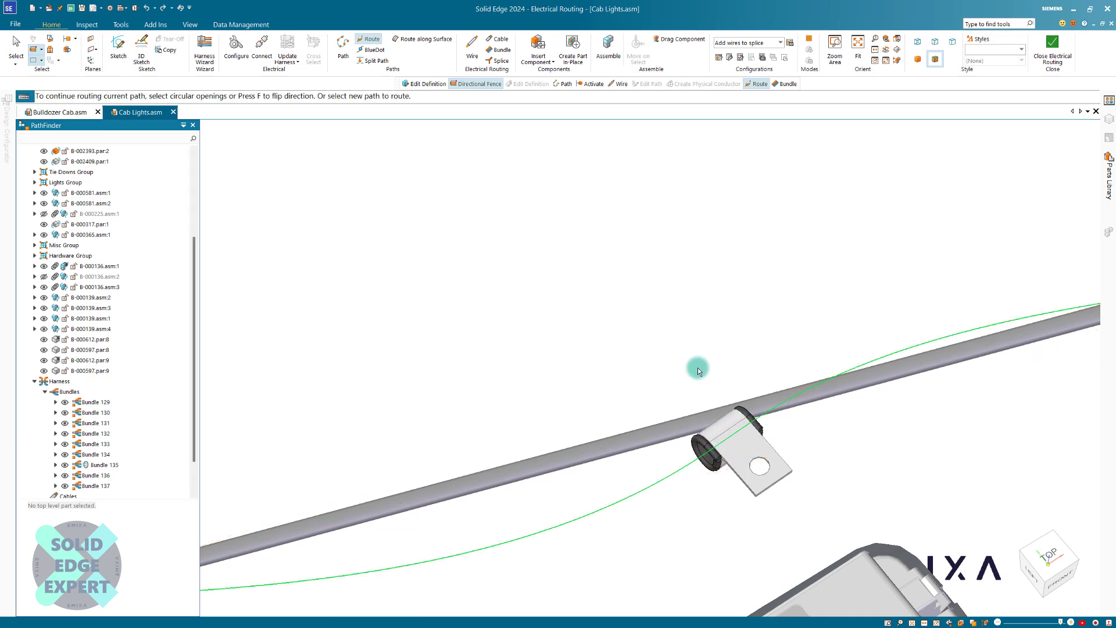
# Continue the grey bundle's route through the clamp B-000612.par:8 and end the routing.
pyautogui.scroll(-5, 698, 368)
pyautogui.scroll(3, 511, 465)
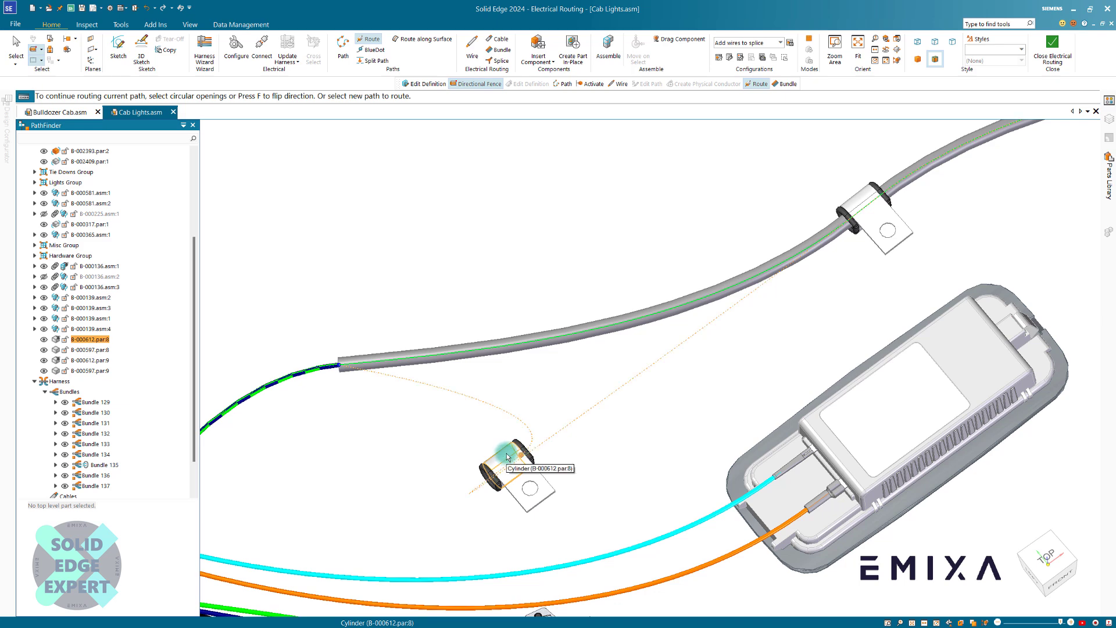
pyautogui.click(502, 461)
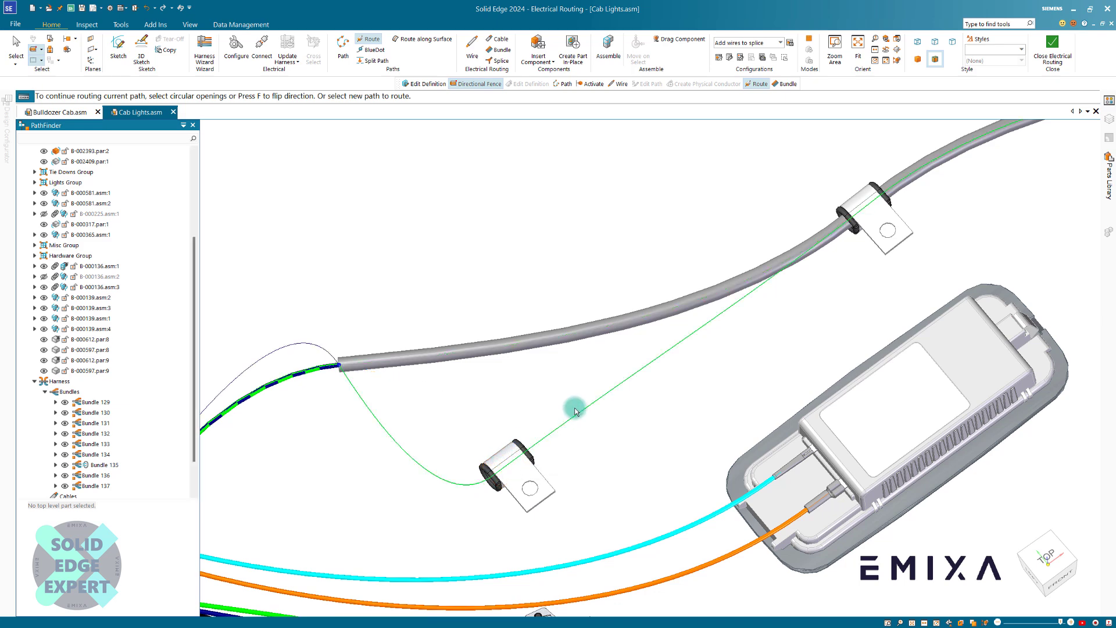
pyautogui.moveTo(585, 353); pyautogui.dragTo(587, 341, button='middle')
pyautogui.scroll(-3, 587, 340)
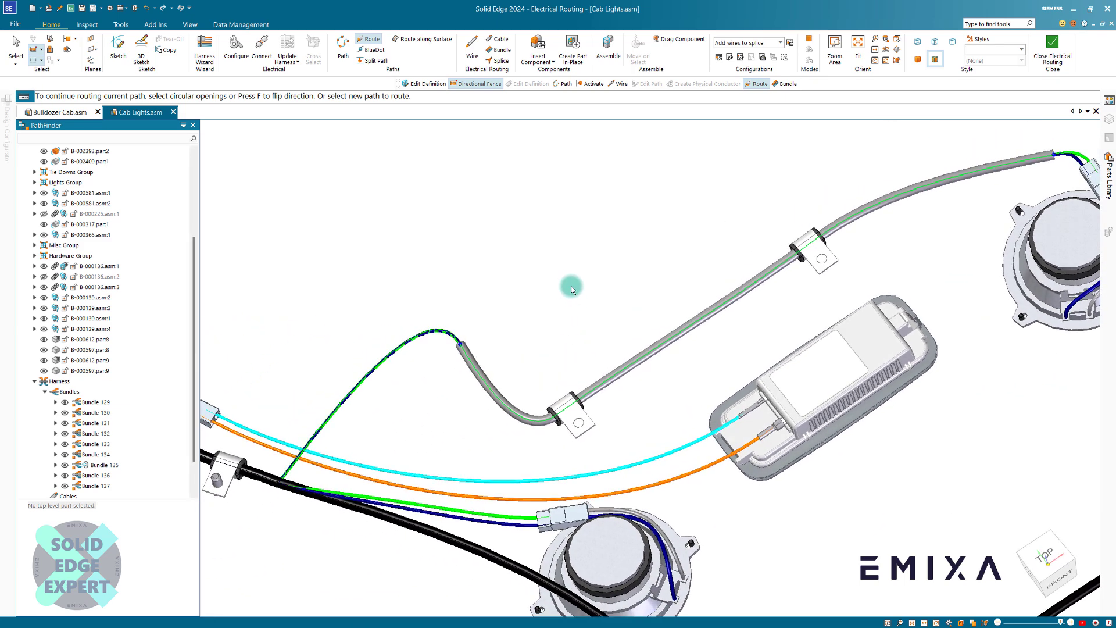
pyautogui.press('Escape')
# Move the BlueDot at the grey bundle's end within the XY plane towards the black bundle, to about X -305, Y -59.
pyautogui.scroll(3, 439, 383)
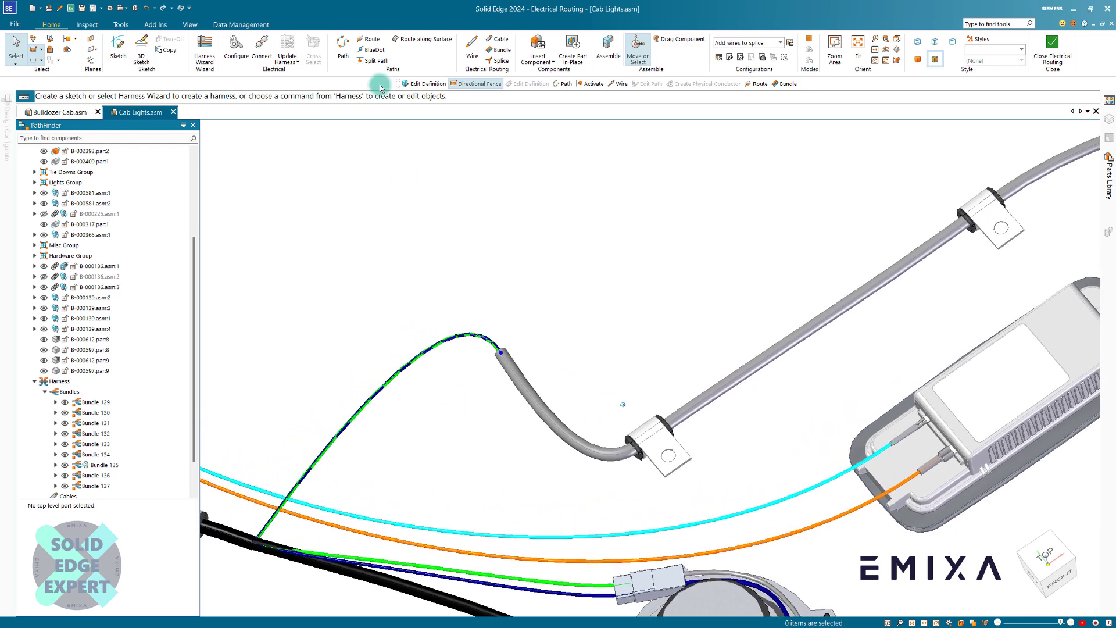
pyautogui.scroll(2, 495, 325)
pyautogui.click(513, 362)
pyautogui.click(510, 358)
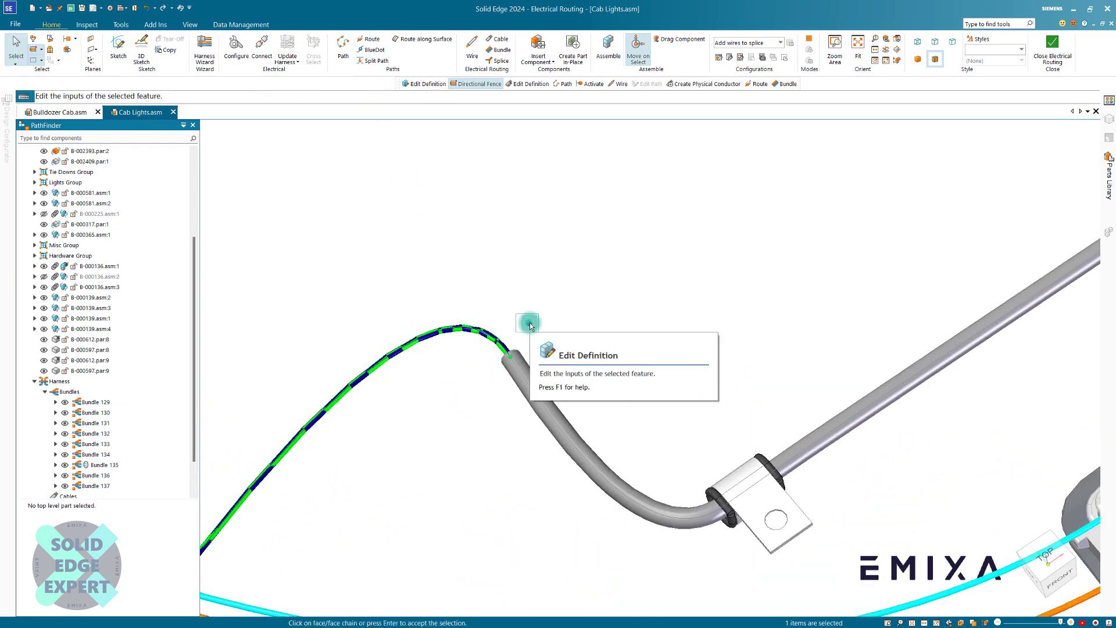
pyautogui.click(530, 323)
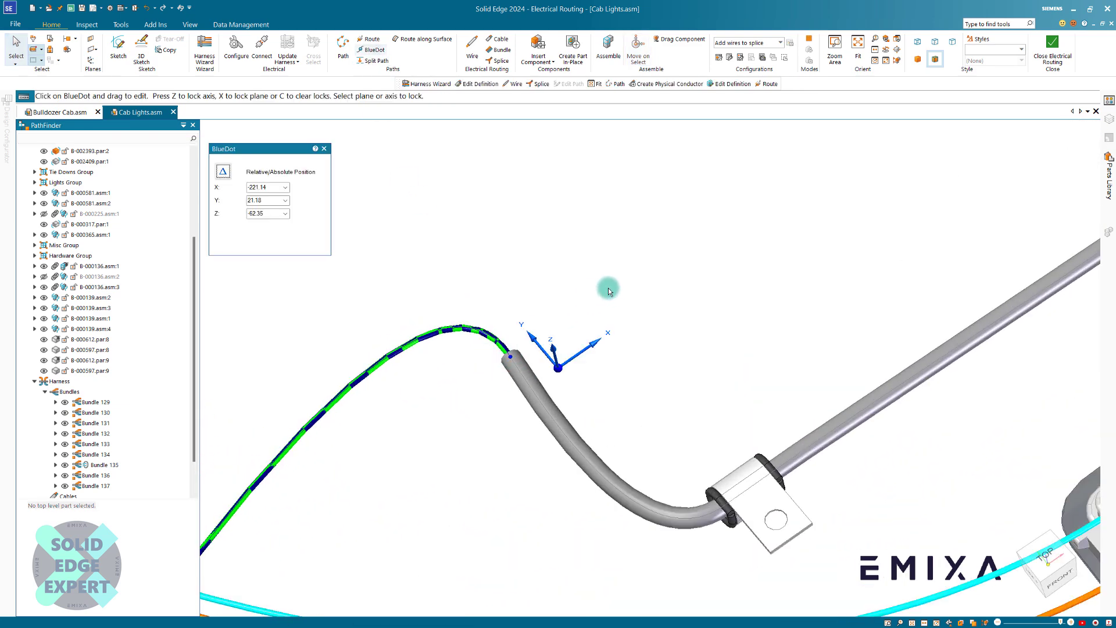
pyautogui.click(567, 337)
pyautogui.scroll(-3, 567, 349)
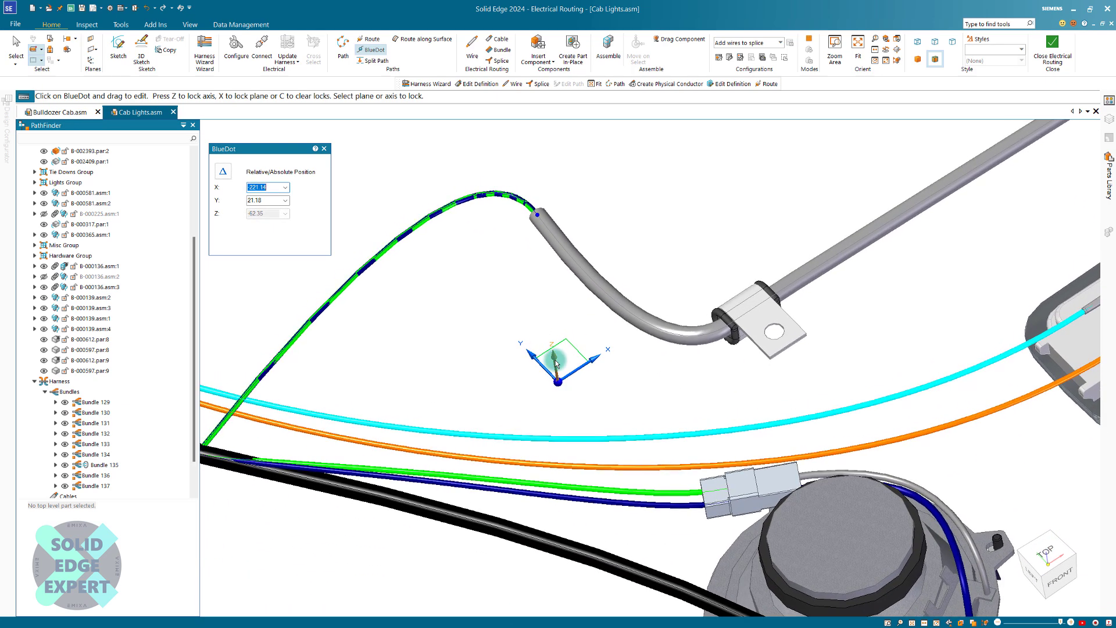
pyautogui.scroll(2, 541, 395)
pyautogui.scroll(-2, 535, 407)
pyautogui.scroll(1, 517, 300)
pyautogui.moveTo(516, 292); pyautogui.dragTo(475, 457)
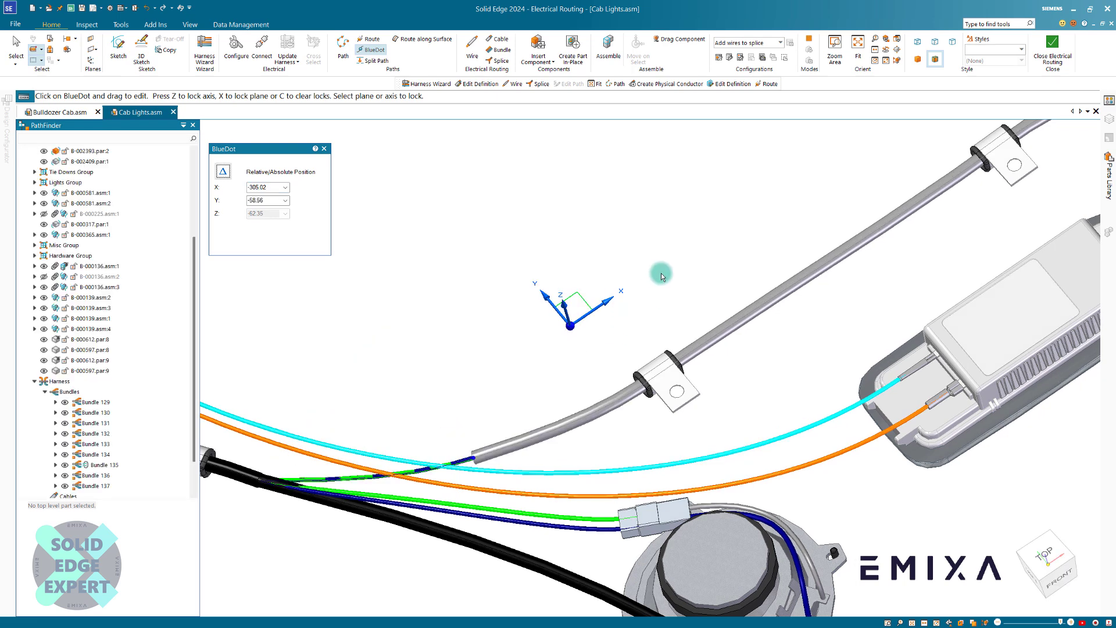
pyautogui.scroll(-2, 553, 308)
pyautogui.scroll(1, 557, 262)
pyautogui.moveTo(556, 261); pyautogui.dragTo(526, 498, button='middle')
pyautogui.press('Escape')
# Open the nine-cavity connector B-000253.par behind the switch panel as a separate part document for editing.
pyautogui.scroll(-3, 609, 281)
pyautogui.scroll(-3, 626, 392)
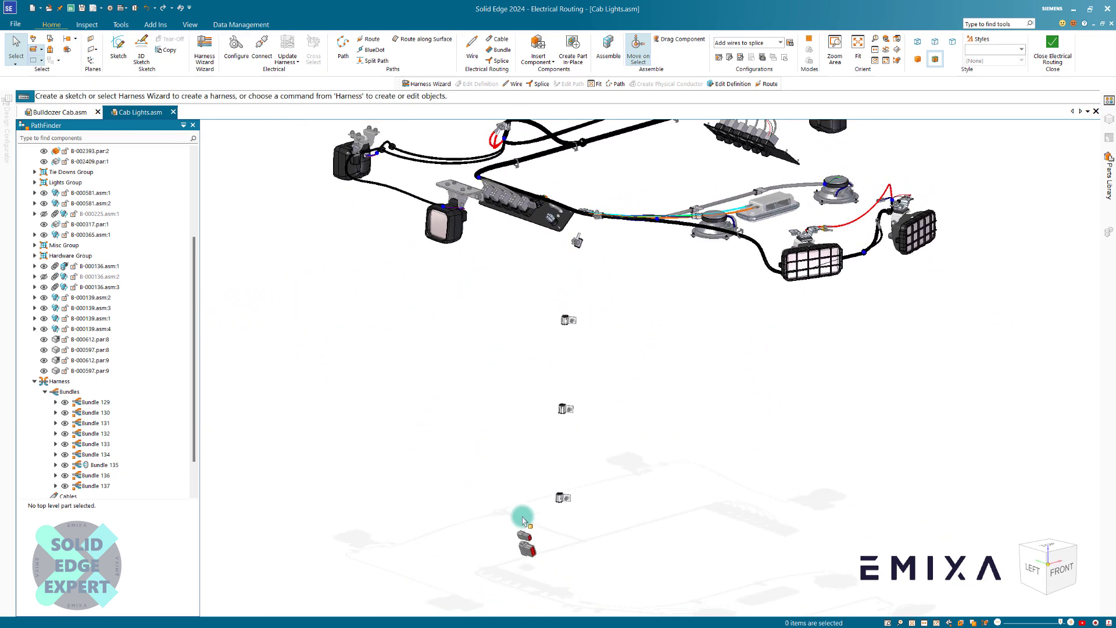
pyautogui.scroll(10, 650, 416)
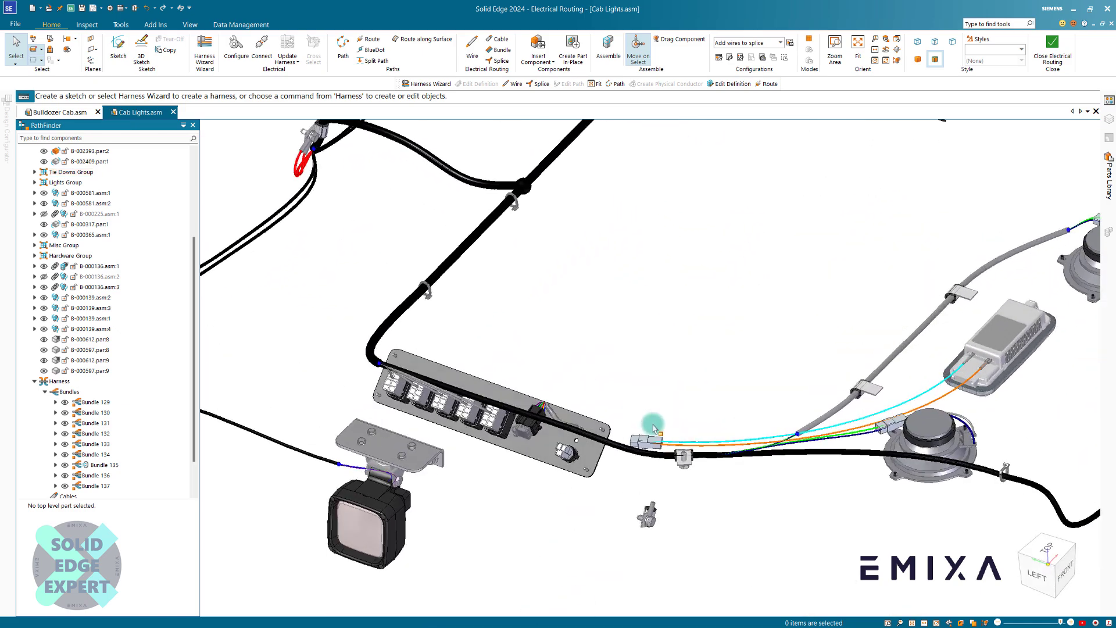
pyautogui.keyDown('shift'); pyautogui.moveTo(521, 445); pyautogui.dragTo(521, 492, button='middle'); pyautogui.keyUp('shift')
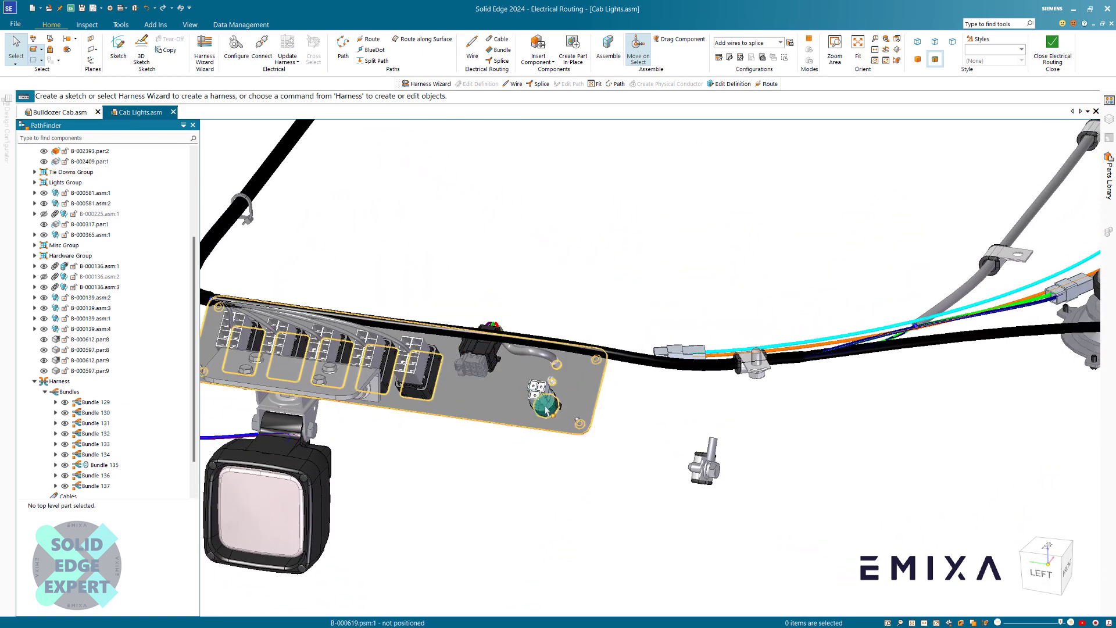
pyautogui.scroll(-5, 846, 449)
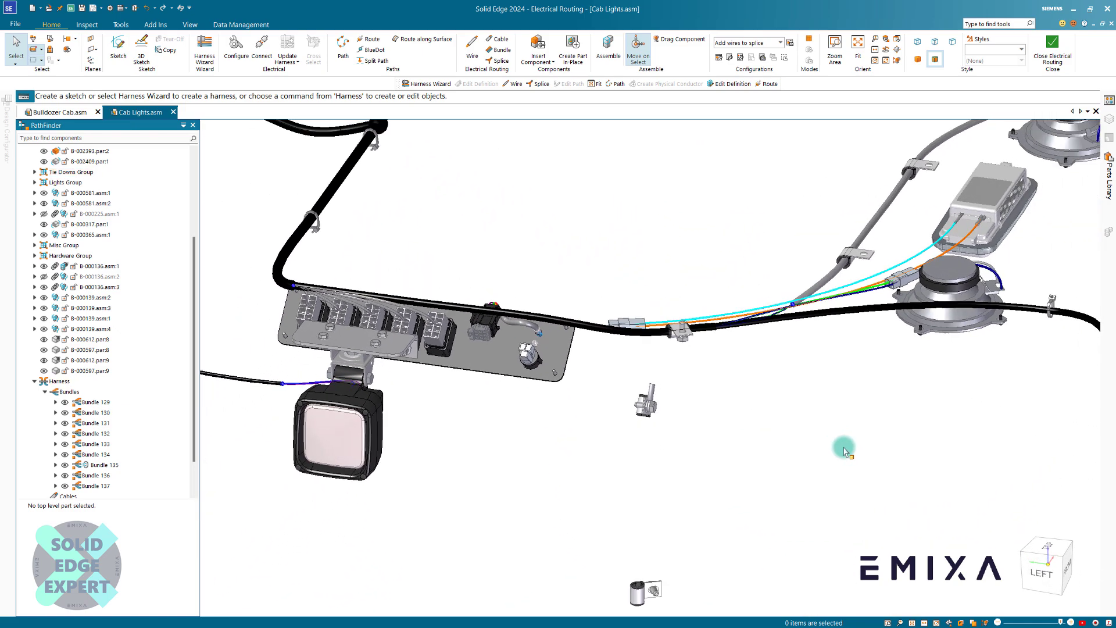
pyautogui.scroll(4, 843, 449)
pyautogui.scroll(2, 843, 449)
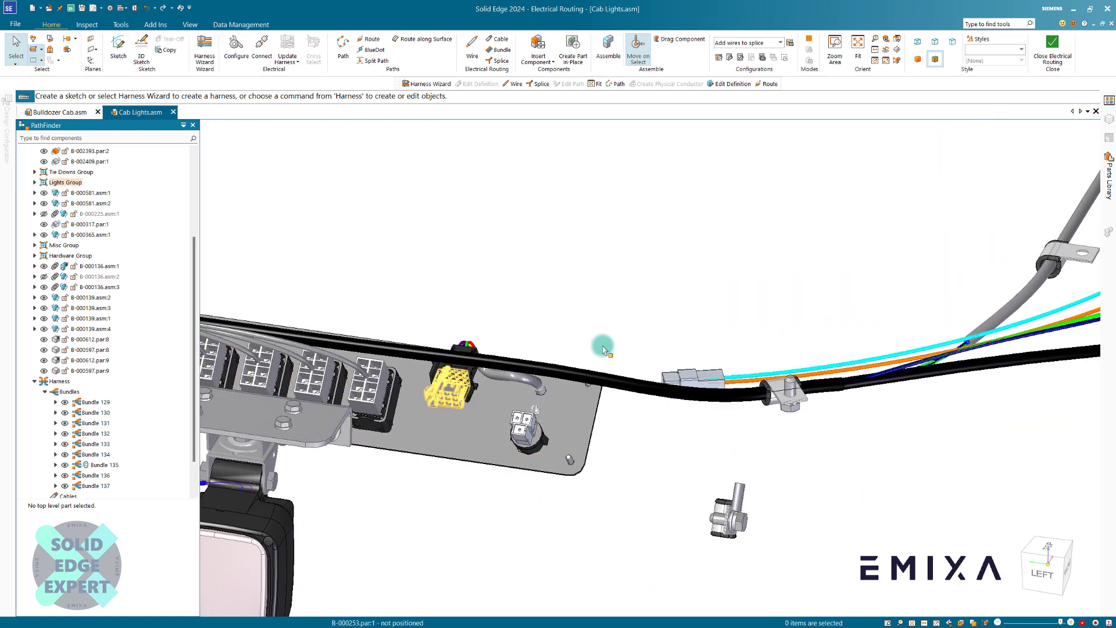
pyautogui.scroll(-3, 599, 317)
pyautogui.scroll(2, 598, 317)
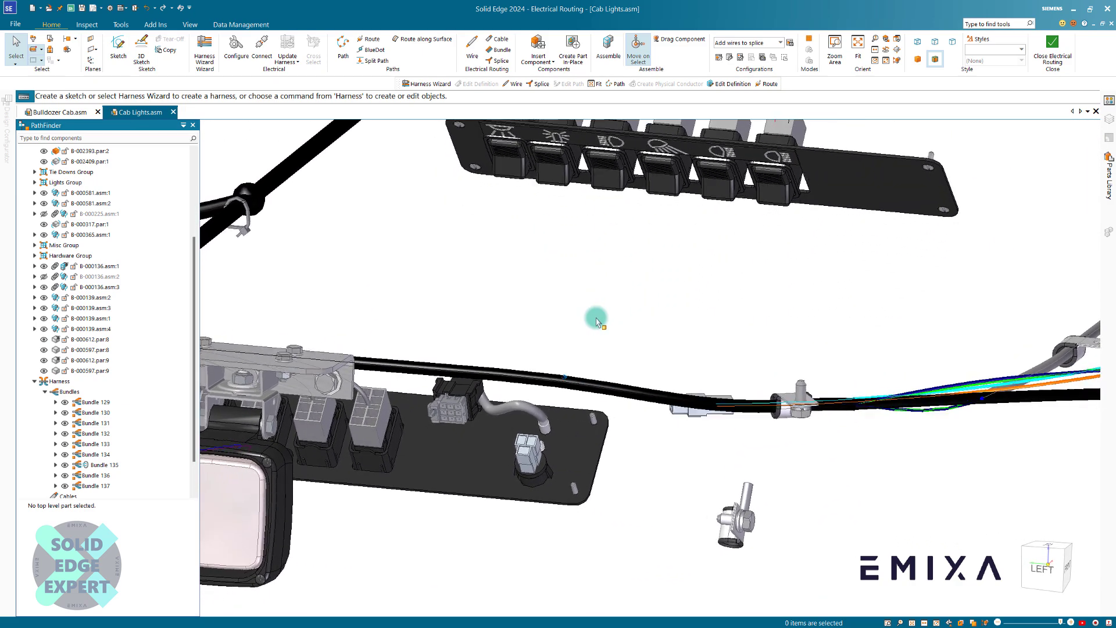
pyautogui.scroll(1, 598, 320)
pyautogui.click(453, 399)
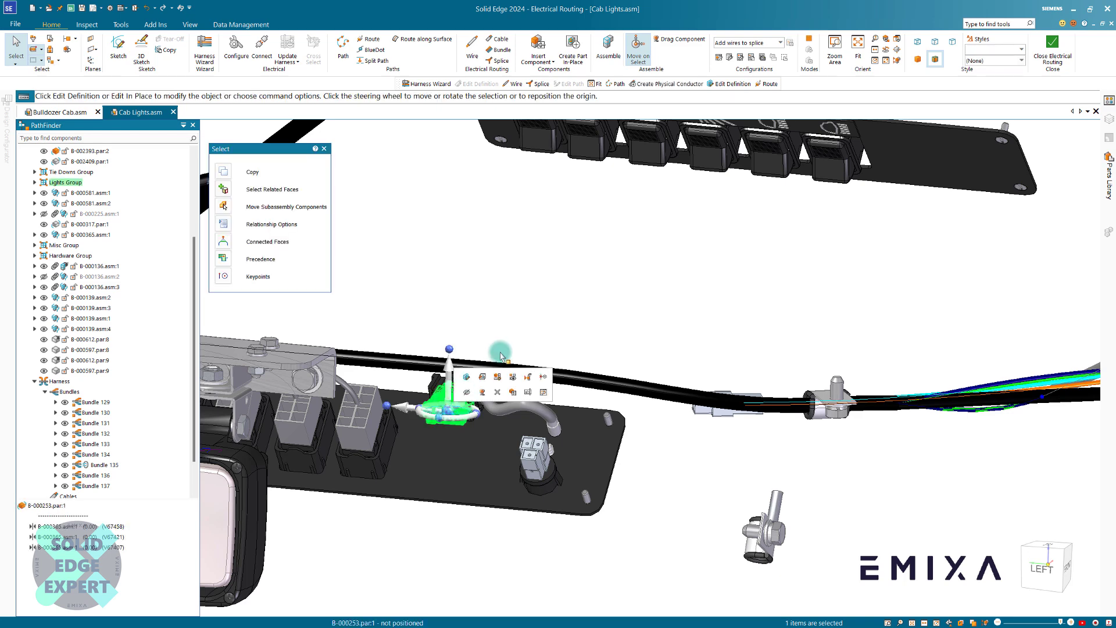
pyautogui.click(497, 377)
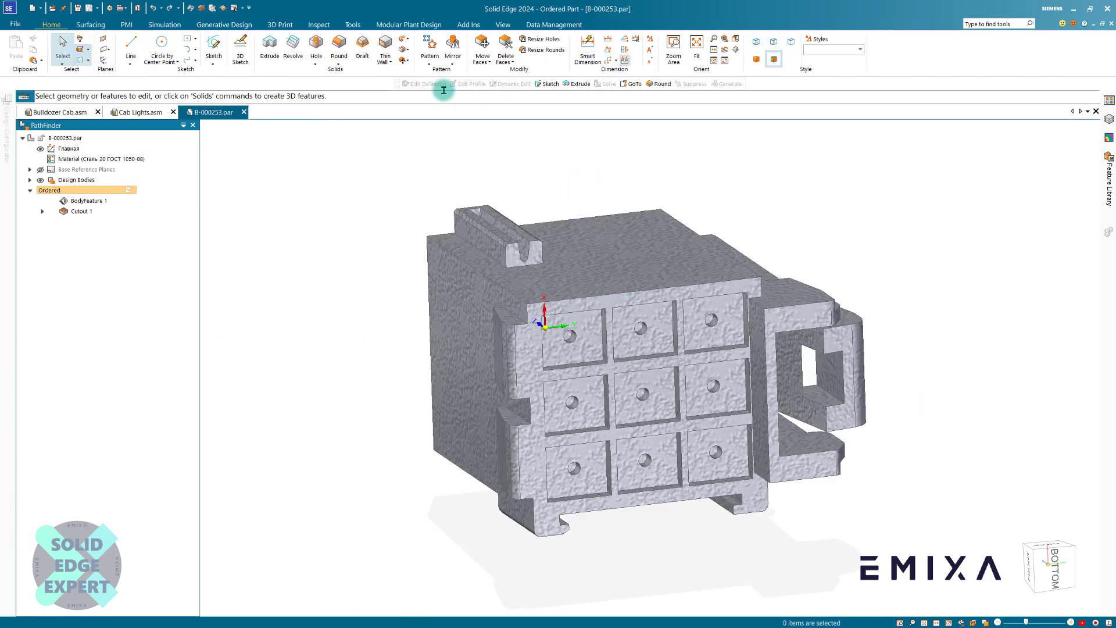
pyautogui.click(352, 25)
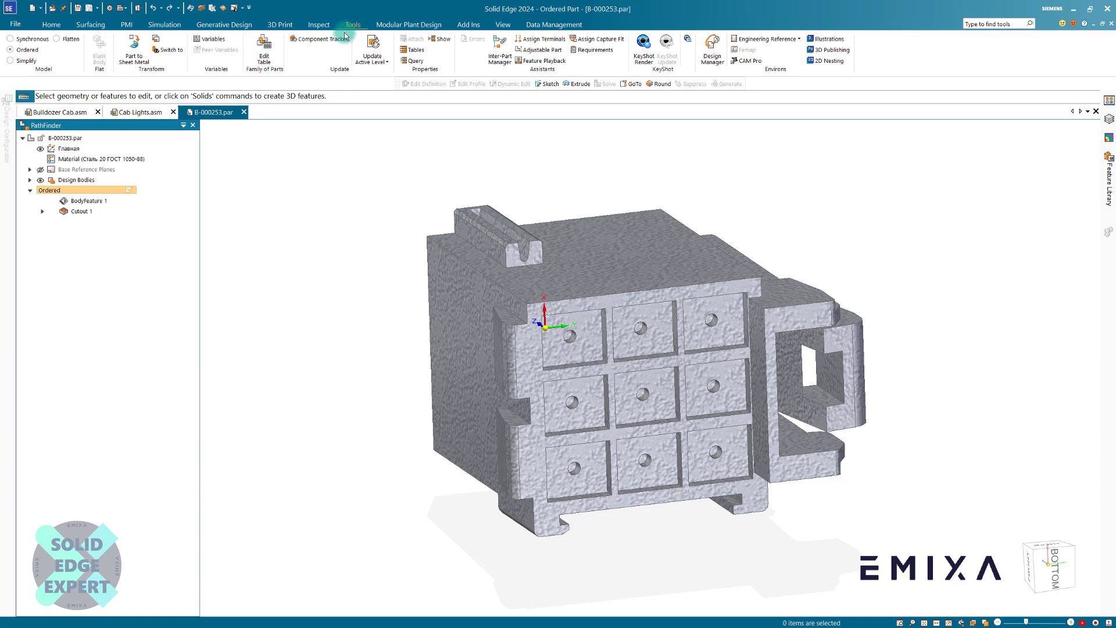
# Review the terminal assignments of connector 1-967621-1 with Assign Terminals, accept them and show the part in isometric view.
pyautogui.click(541, 39)
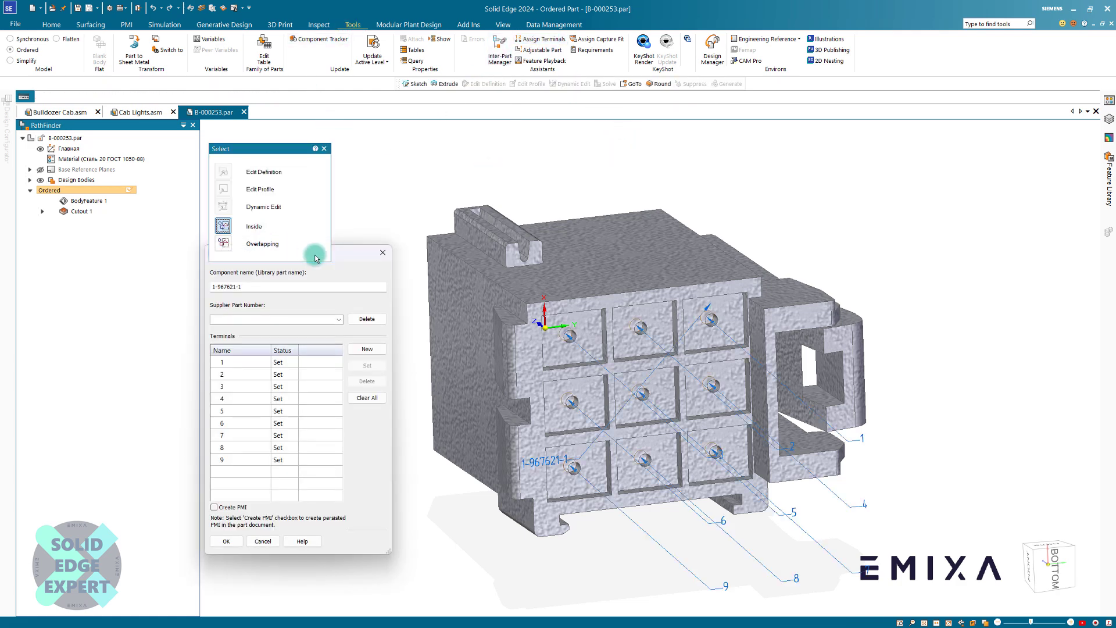
pyautogui.moveTo(372, 257); pyautogui.dragTo(366, 279)
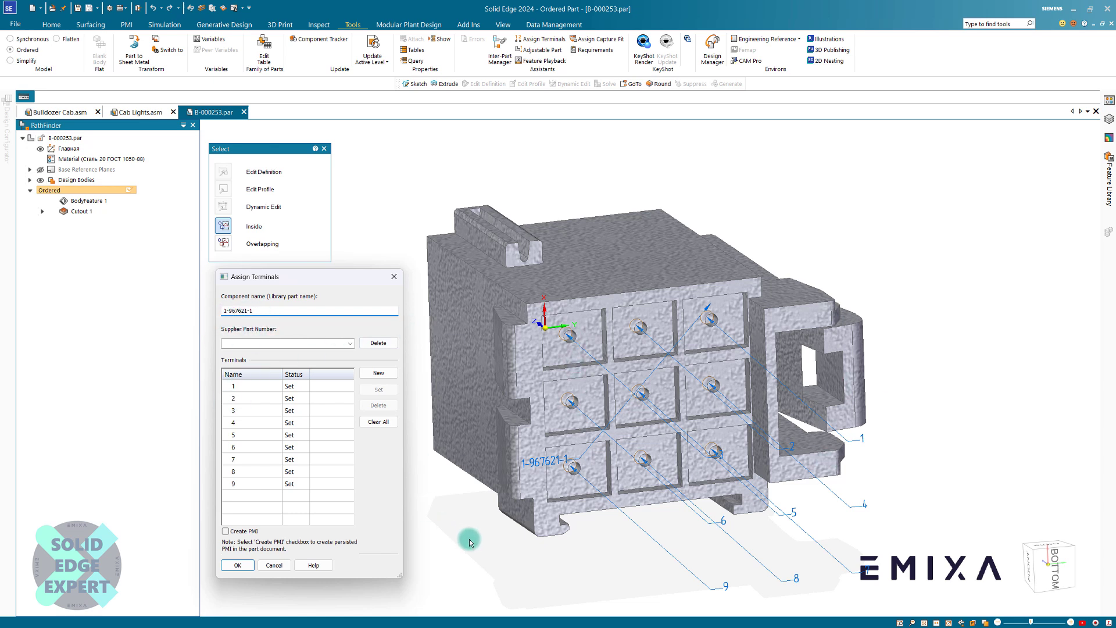
pyautogui.click(238, 565)
pyautogui.click(318, 265)
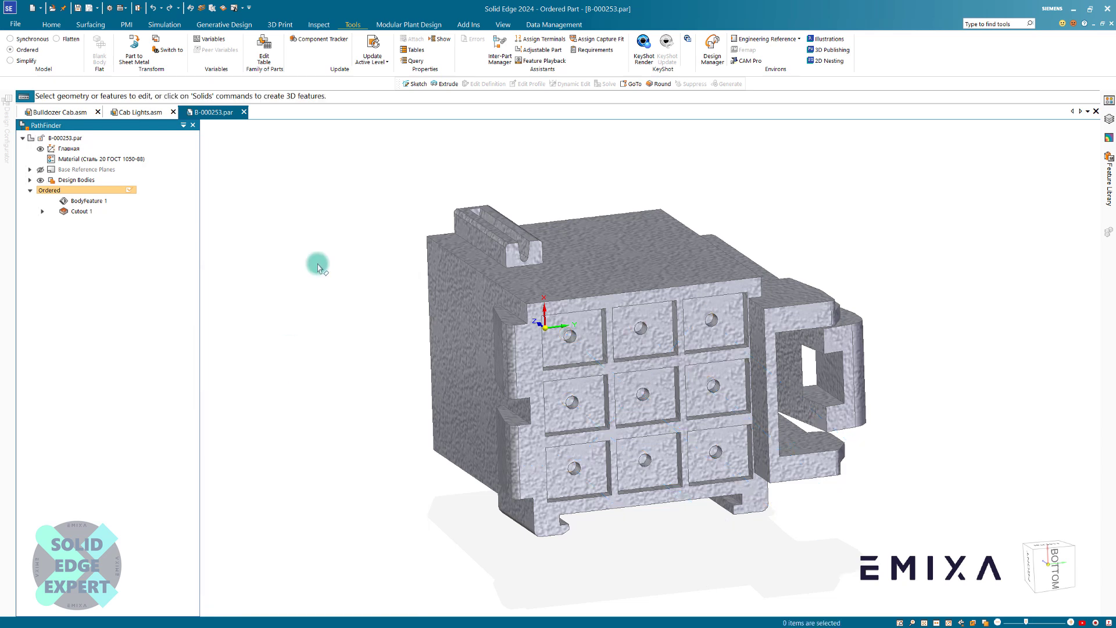
pyautogui.hotkey('ctrl', 'i')
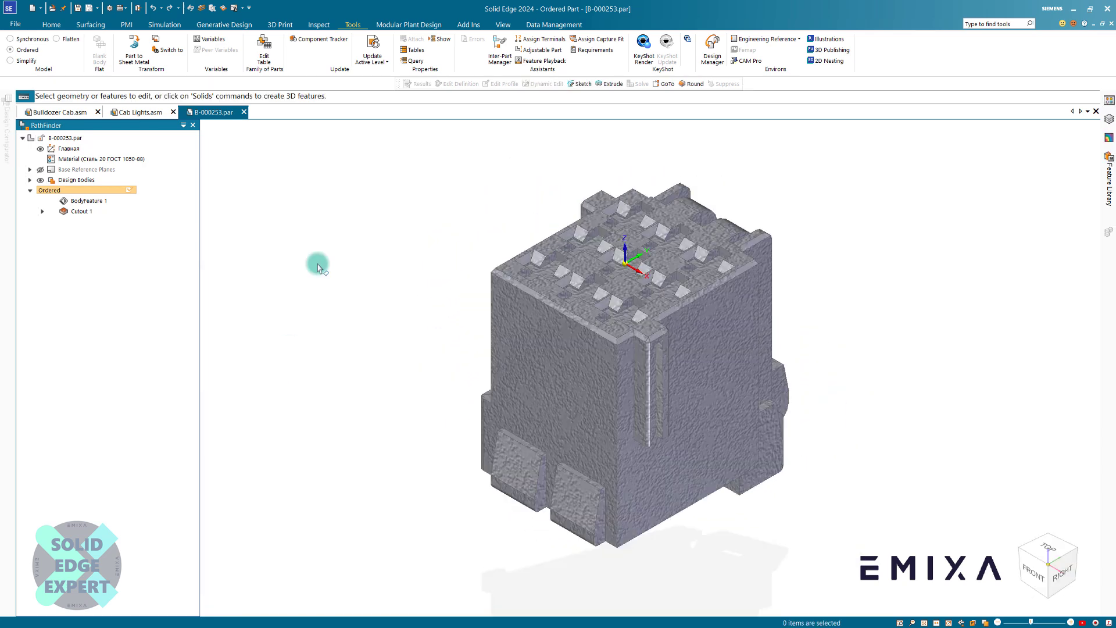
# Close the connector part document and return to the harness in the Cab Lights assembly.
pyautogui.click(243, 112)
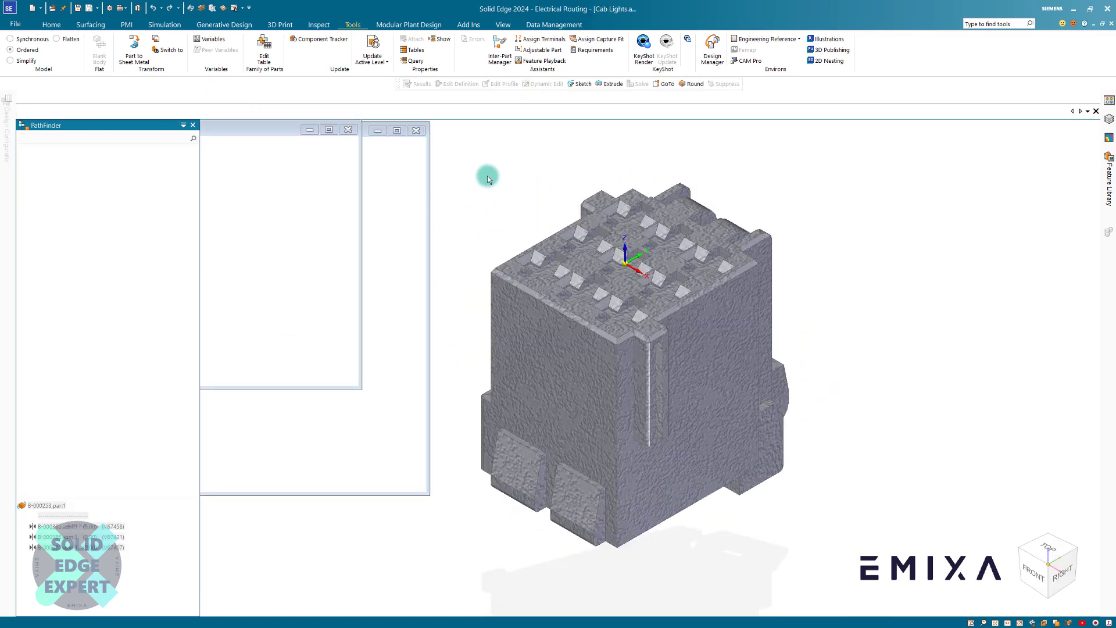
pyautogui.scroll(-5, 658, 259)
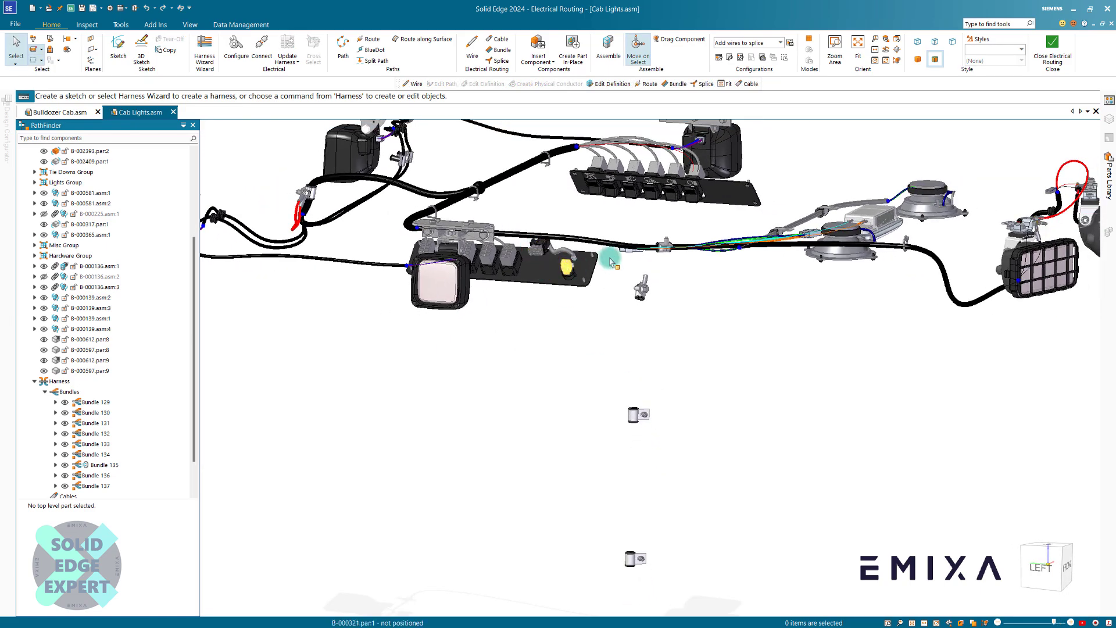
pyautogui.scroll(-3, 605, 407)
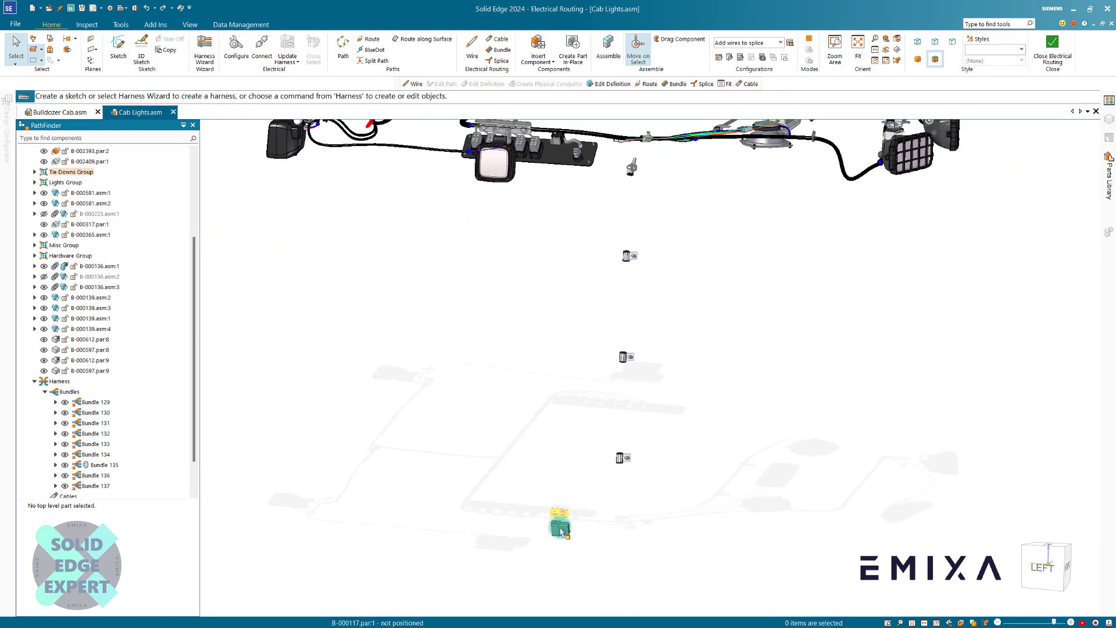
pyautogui.moveTo(715, 284); pyautogui.dragTo(736, 349, button='middle')
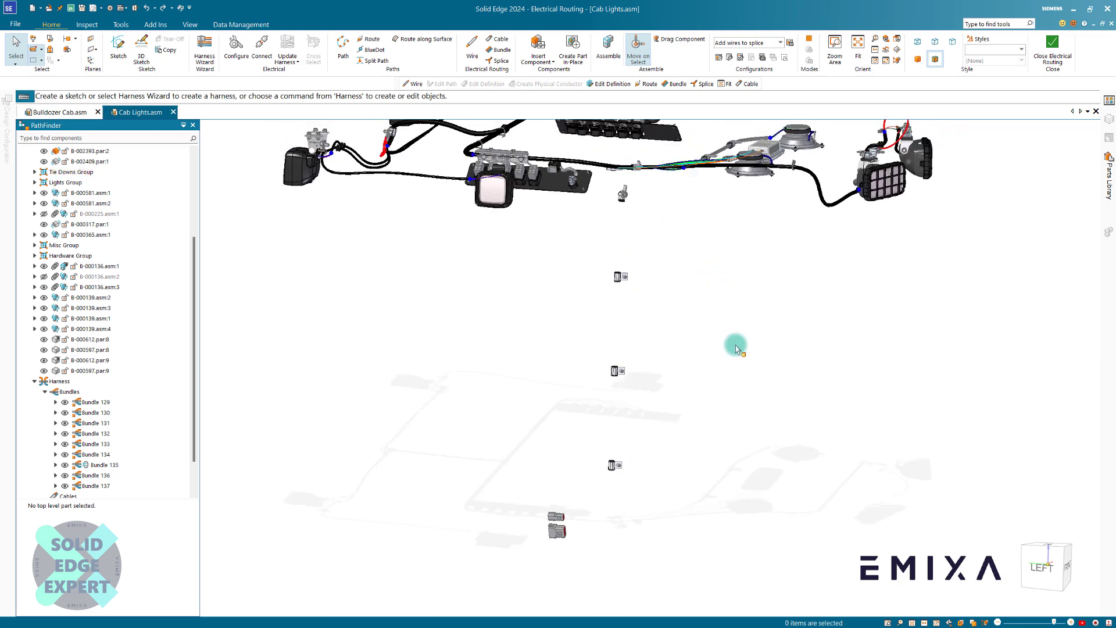
# Start the Harness Wizard and set the ECAD application to Bentley - promis-e.
pyautogui.click(205, 65)
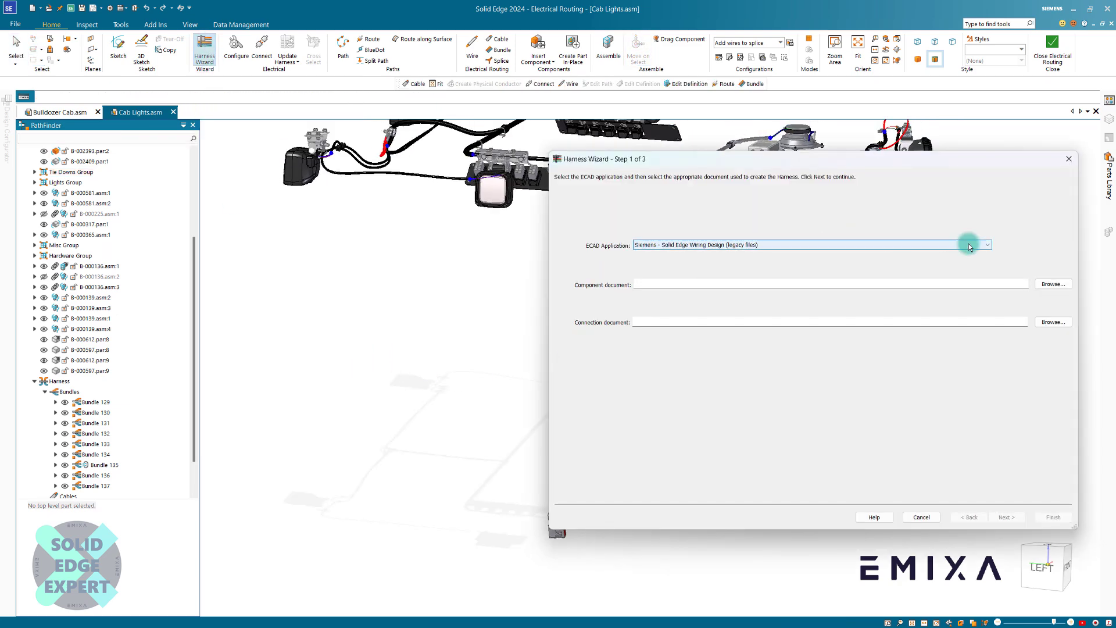
pyautogui.click(986, 245)
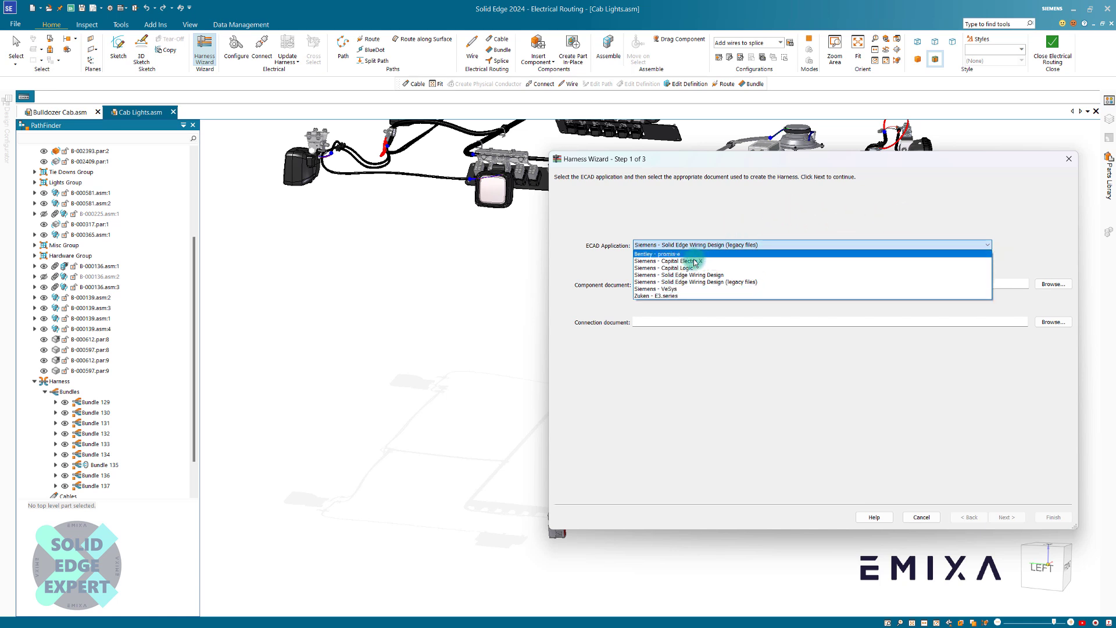
pyautogui.click(715, 254)
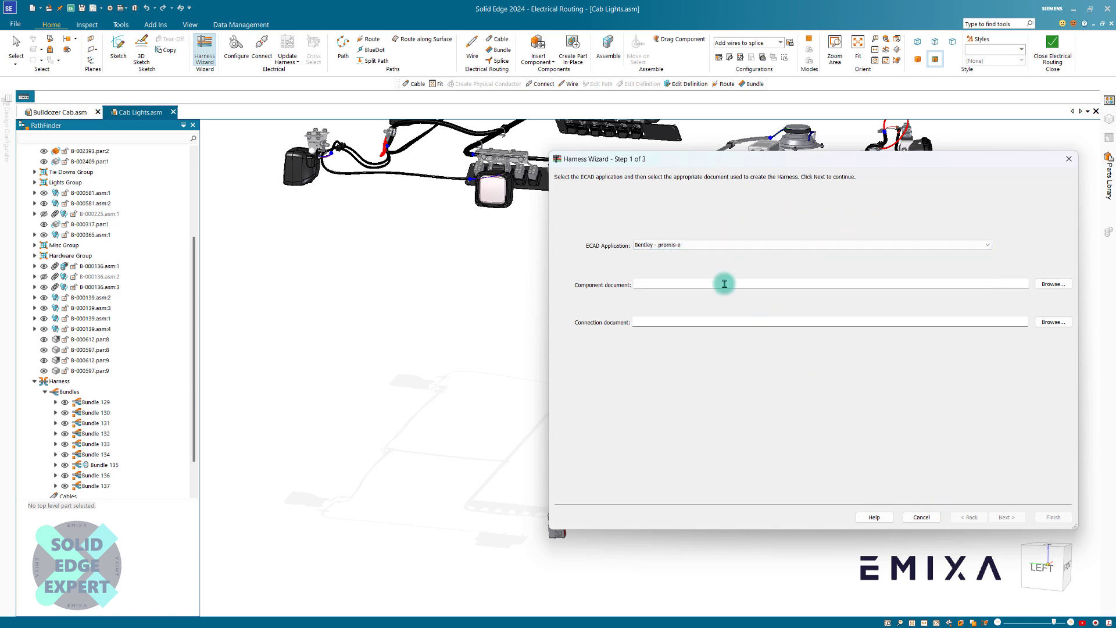
pyautogui.click(985, 247)
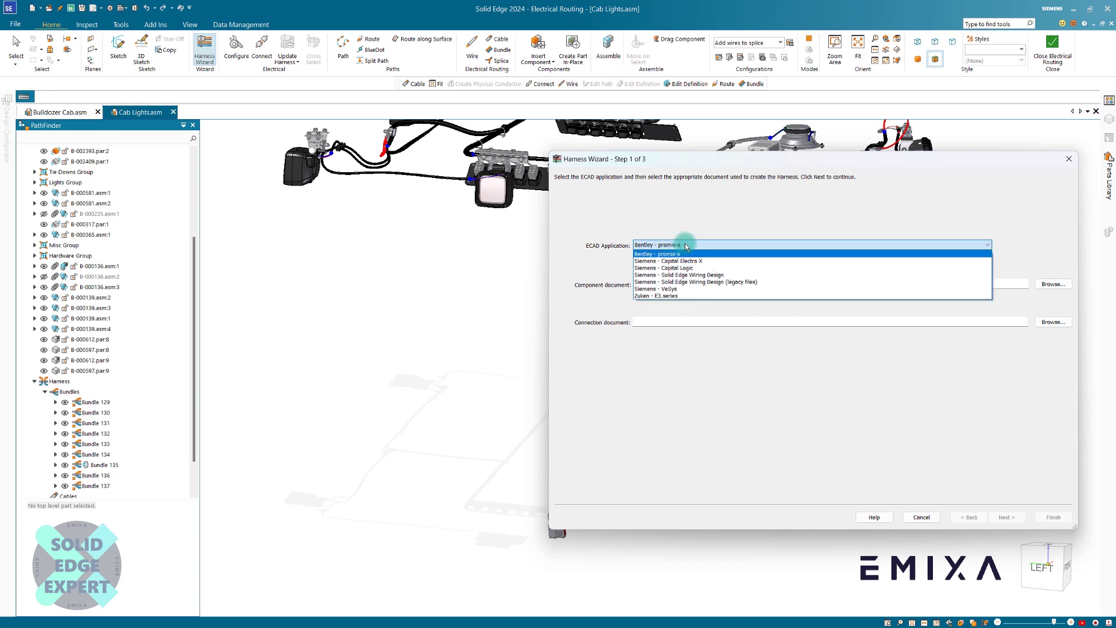
pyautogui.click(709, 283)
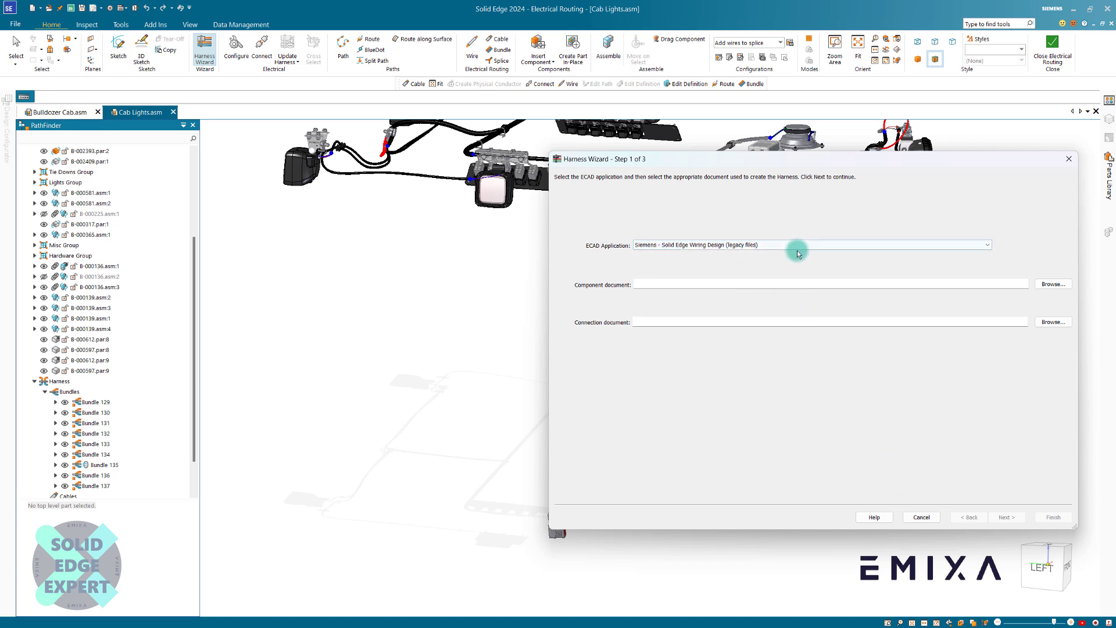
pyautogui.click(821, 246)
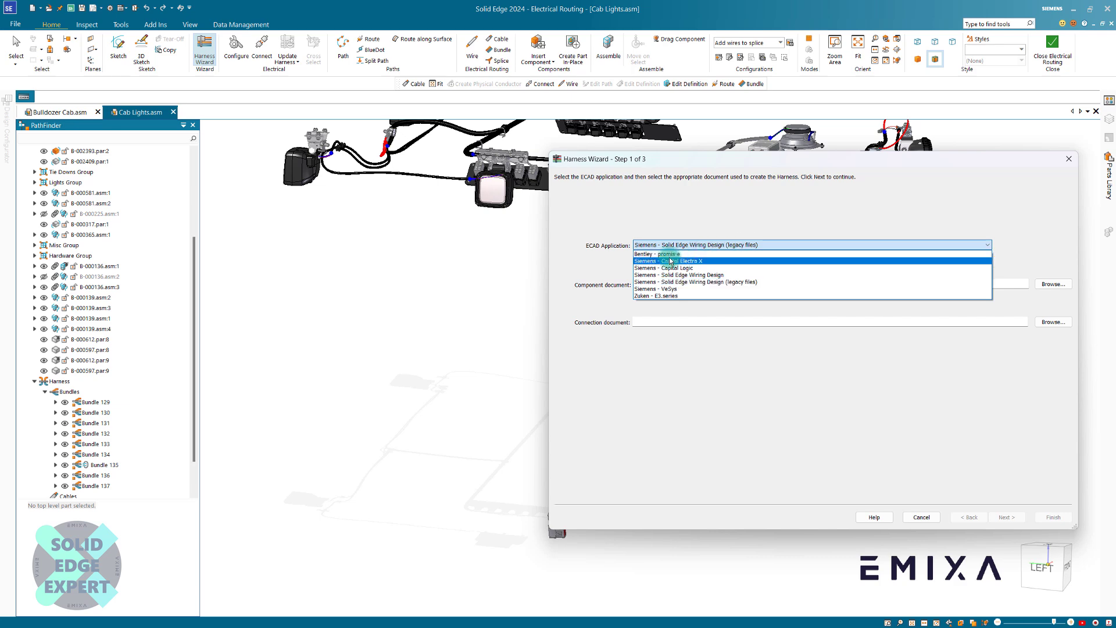
pyautogui.click(663, 255)
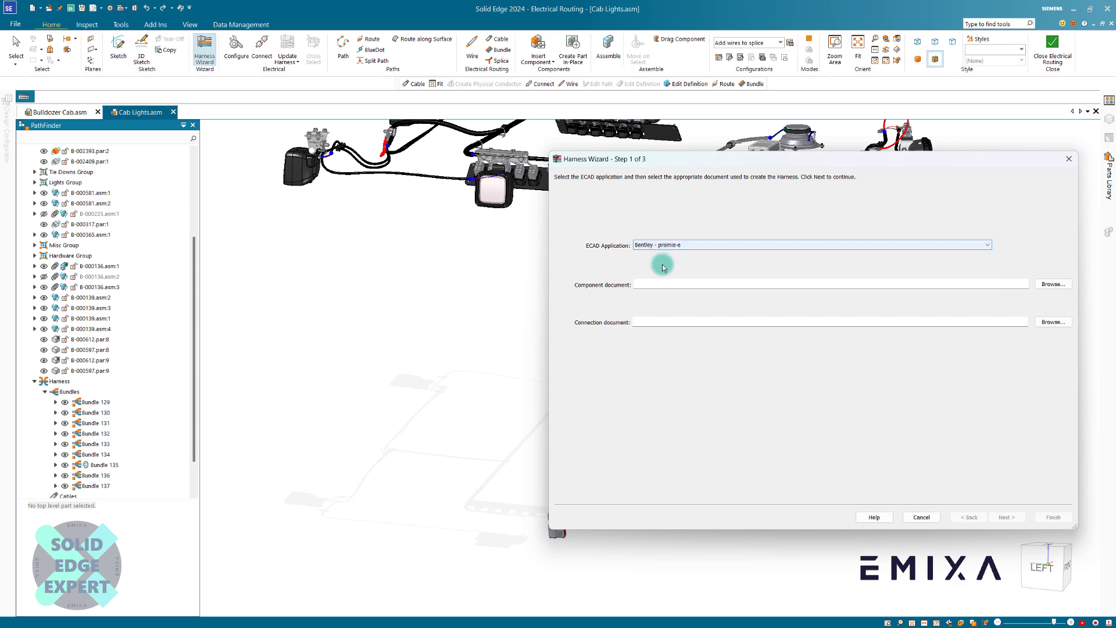
# Load SE Upper Harness_CMP-A.xml from the Bulldozer project's Working folder as the wizard's component document.
pyautogui.click(1050, 285)
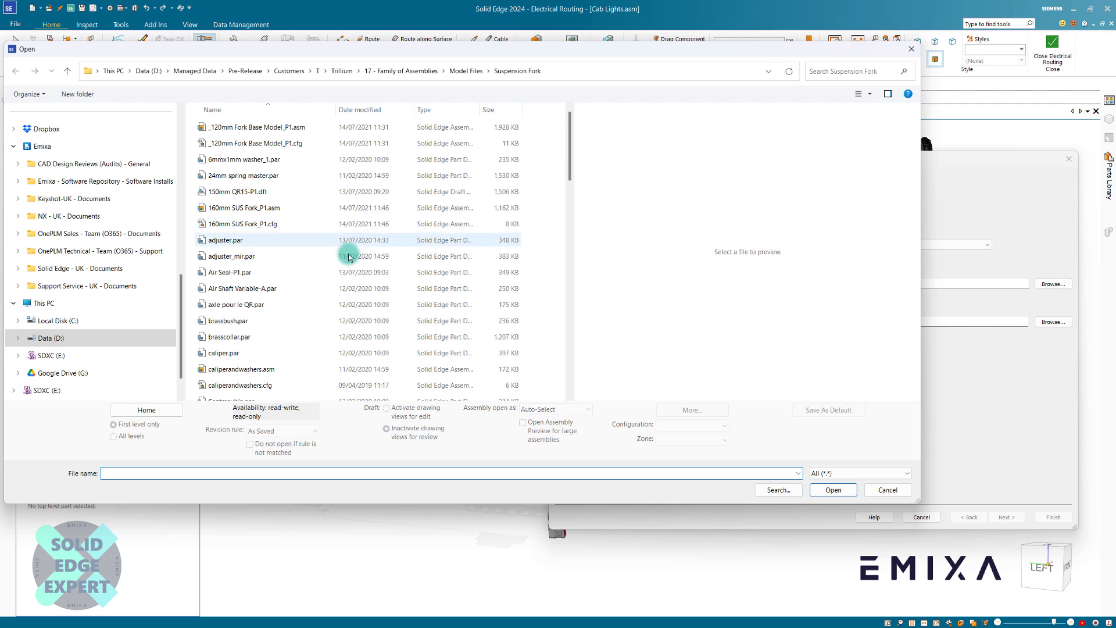
pyautogui.click(147, 410)
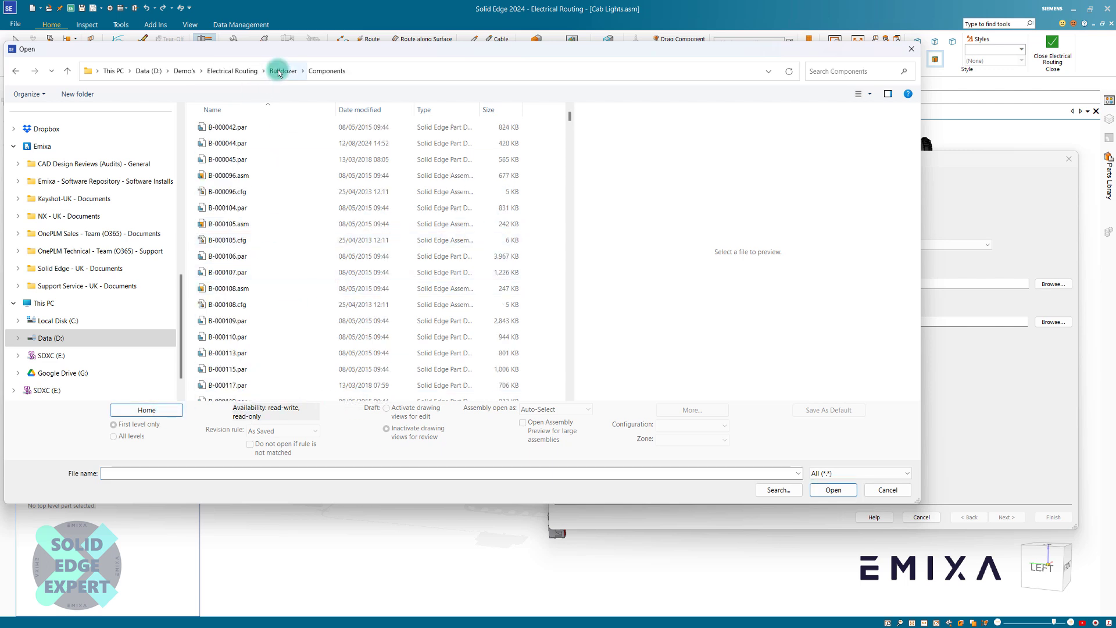
pyautogui.click(281, 70)
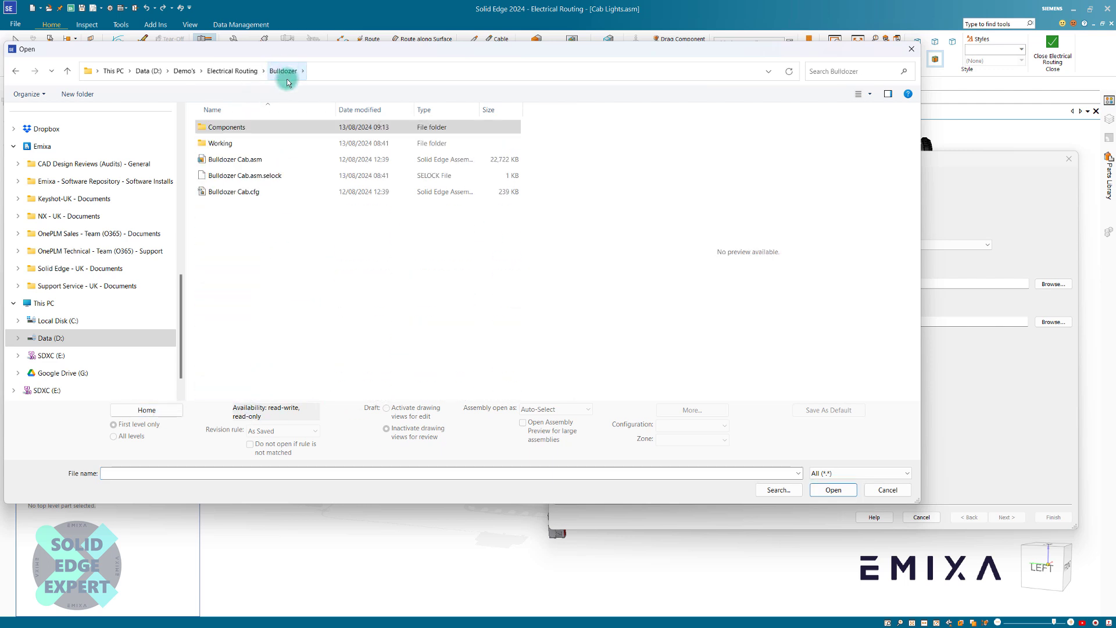
pyautogui.doubleClick(210, 143)
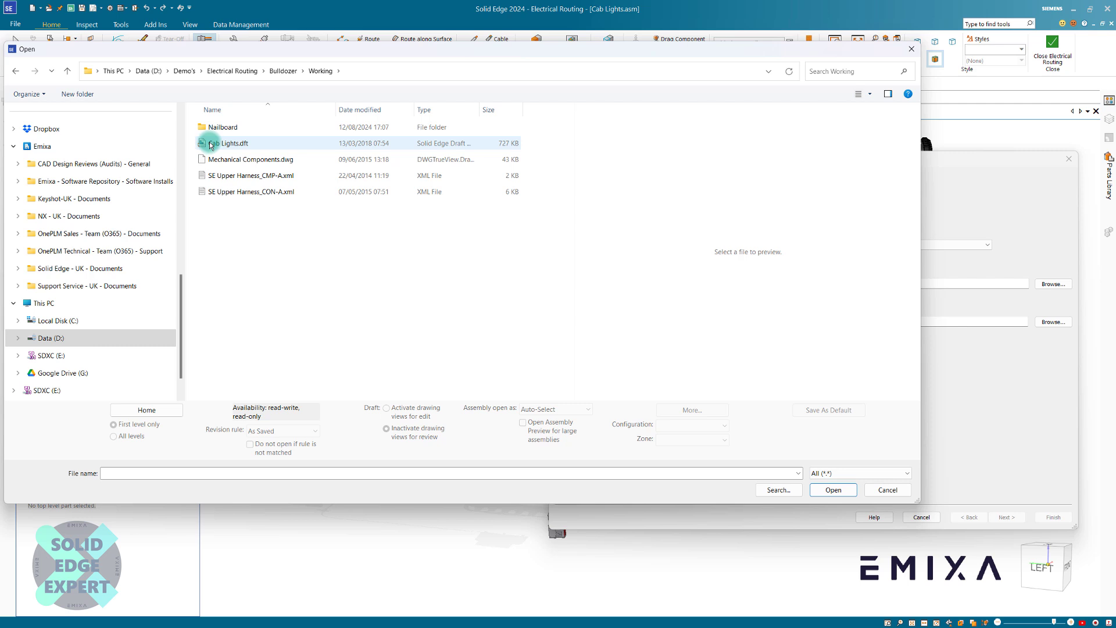
pyautogui.click(259, 175)
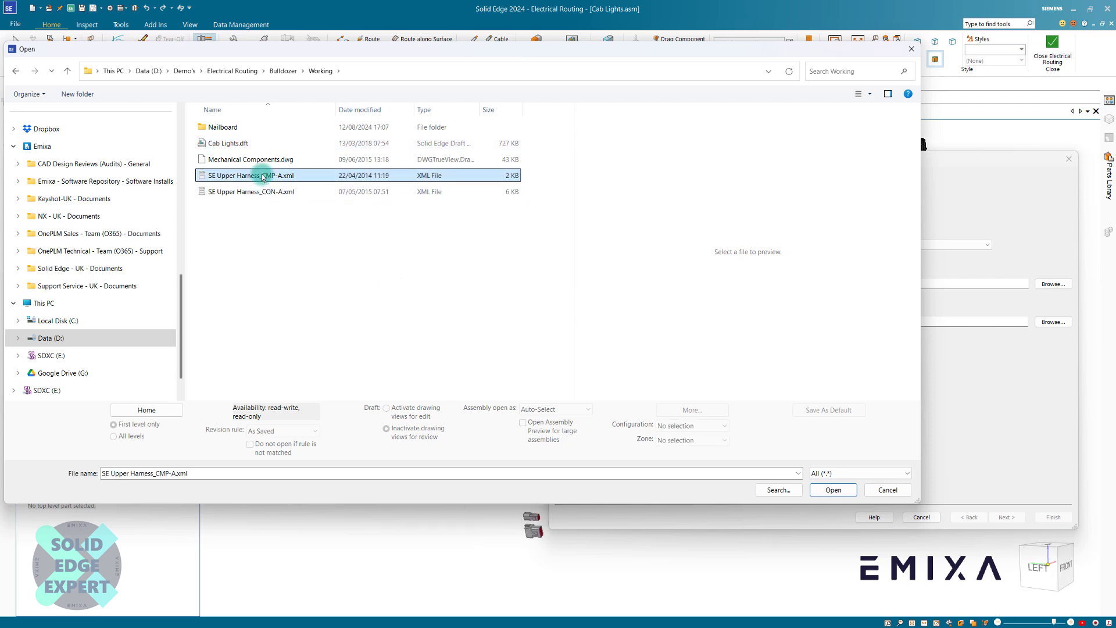
pyautogui.click(828, 490)
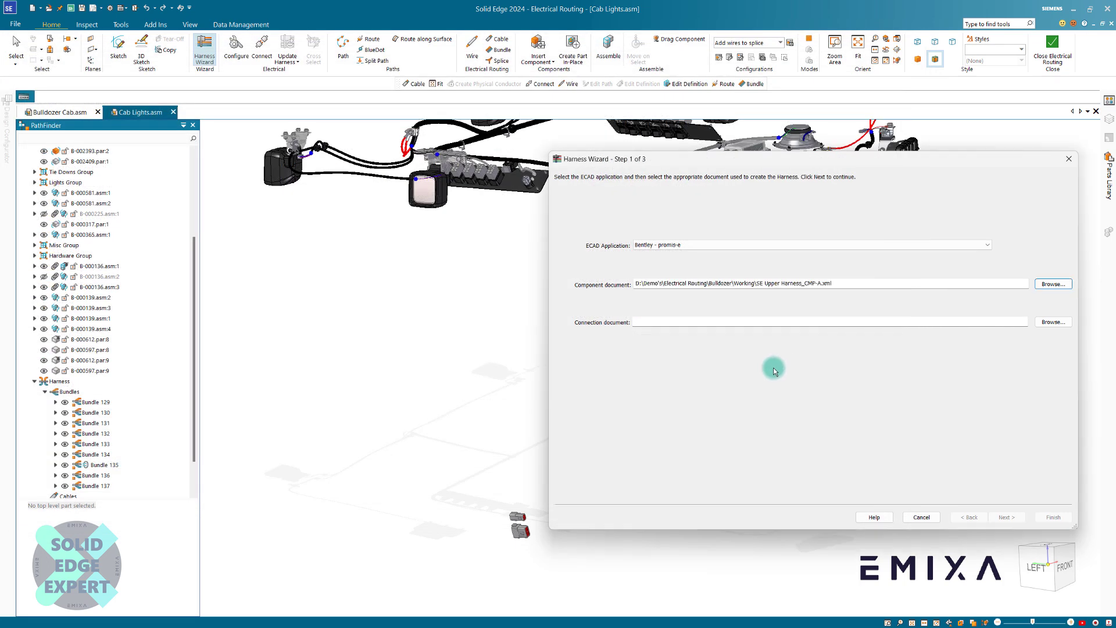
# Load SE Upper Harness_CON-A.xml as the connection document and continue to the wizard's component list.
pyautogui.click(1056, 323)
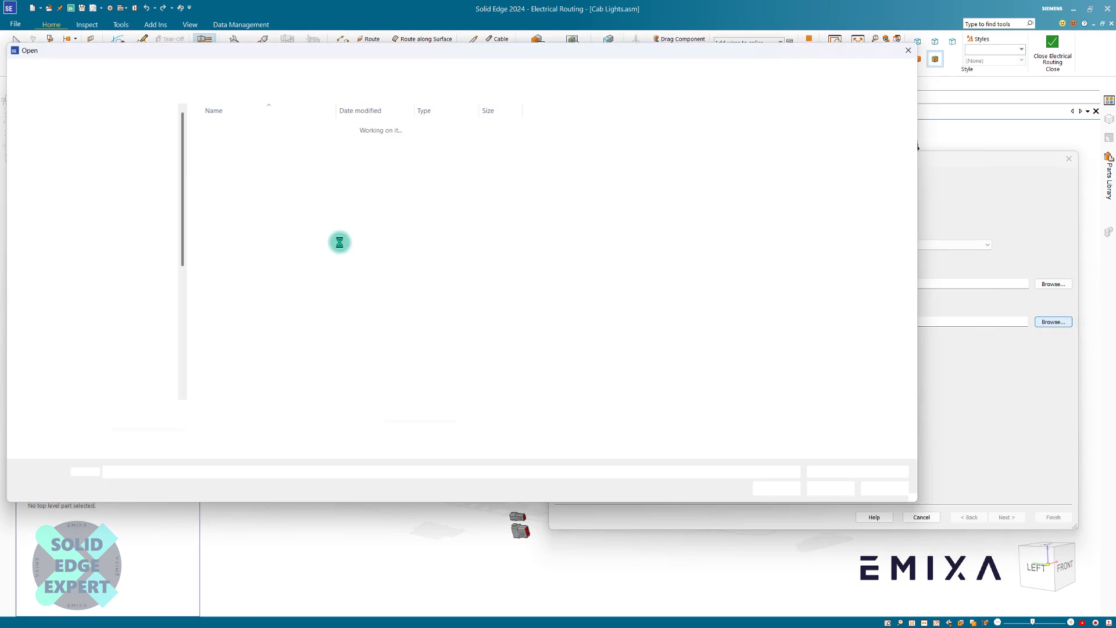
pyautogui.click(251, 191)
pyautogui.click(833, 490)
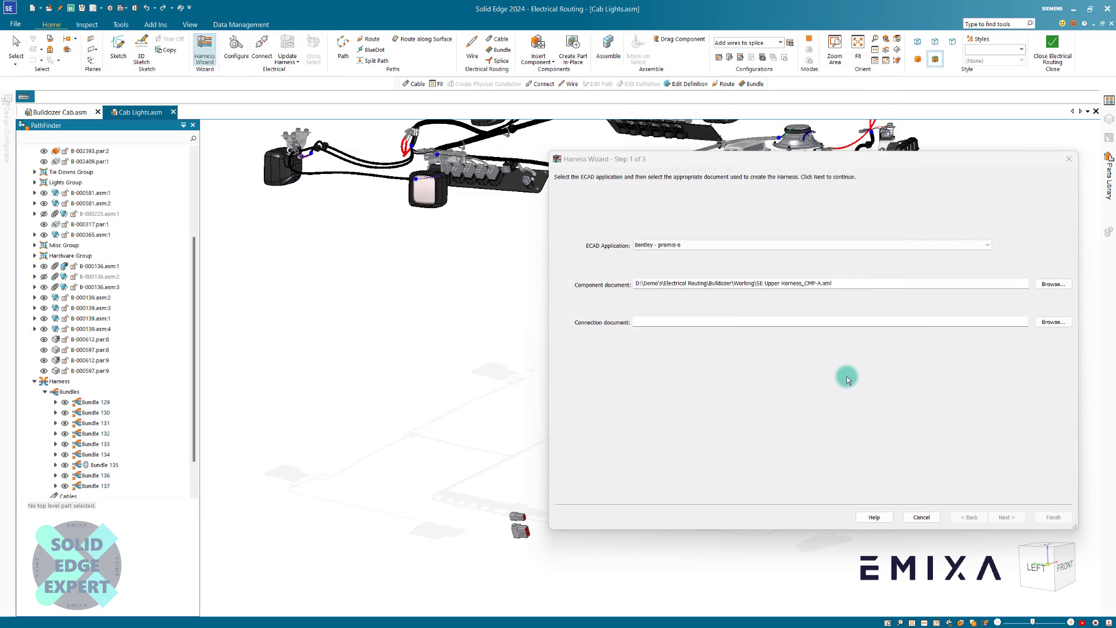
pyautogui.click(1000, 518)
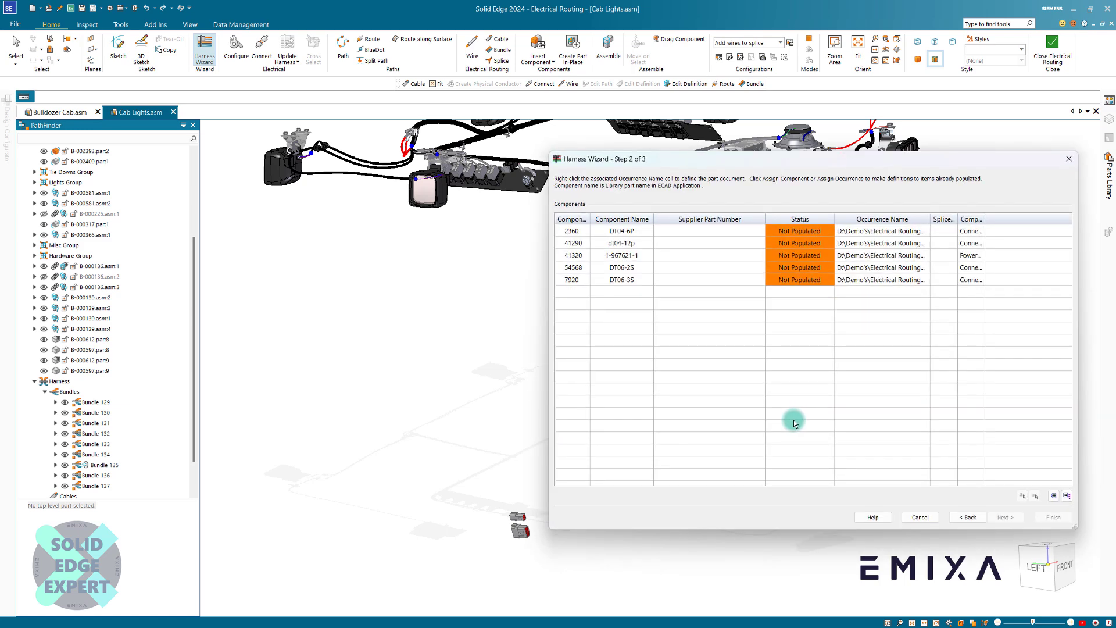
pyautogui.moveTo(750, 158); pyautogui.dragTo(820, 213)
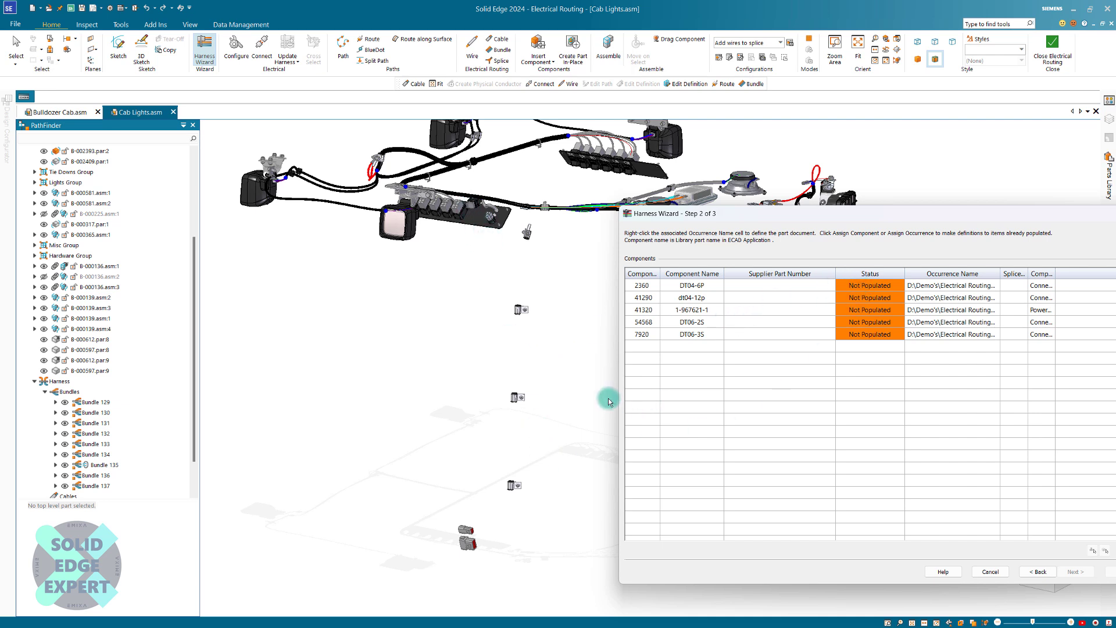
pyautogui.click(642, 311)
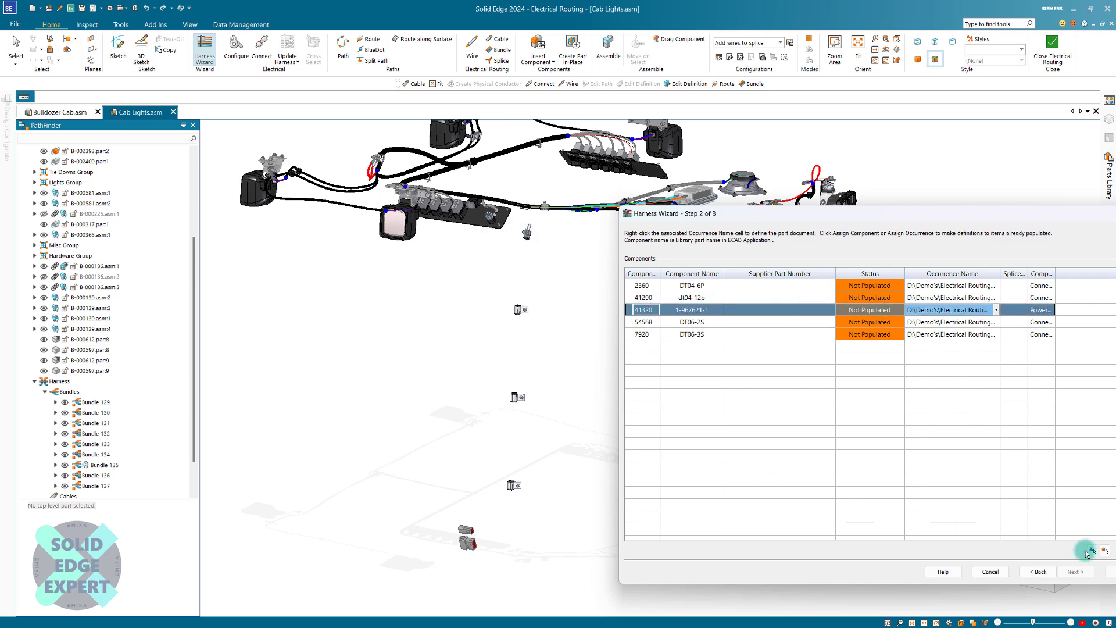
pyautogui.click(1104, 551)
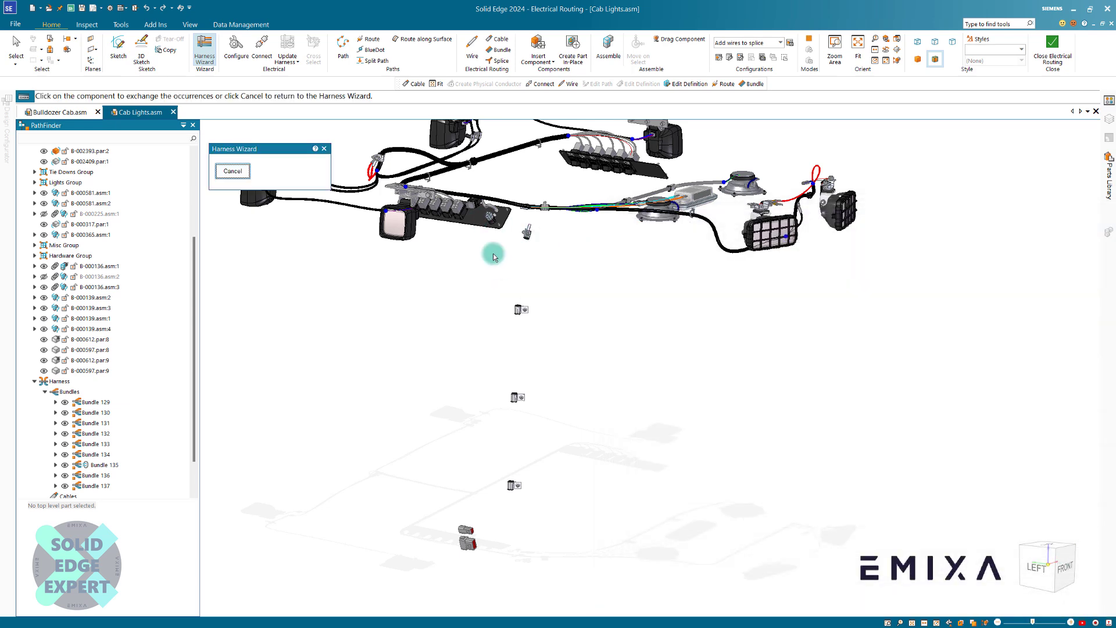
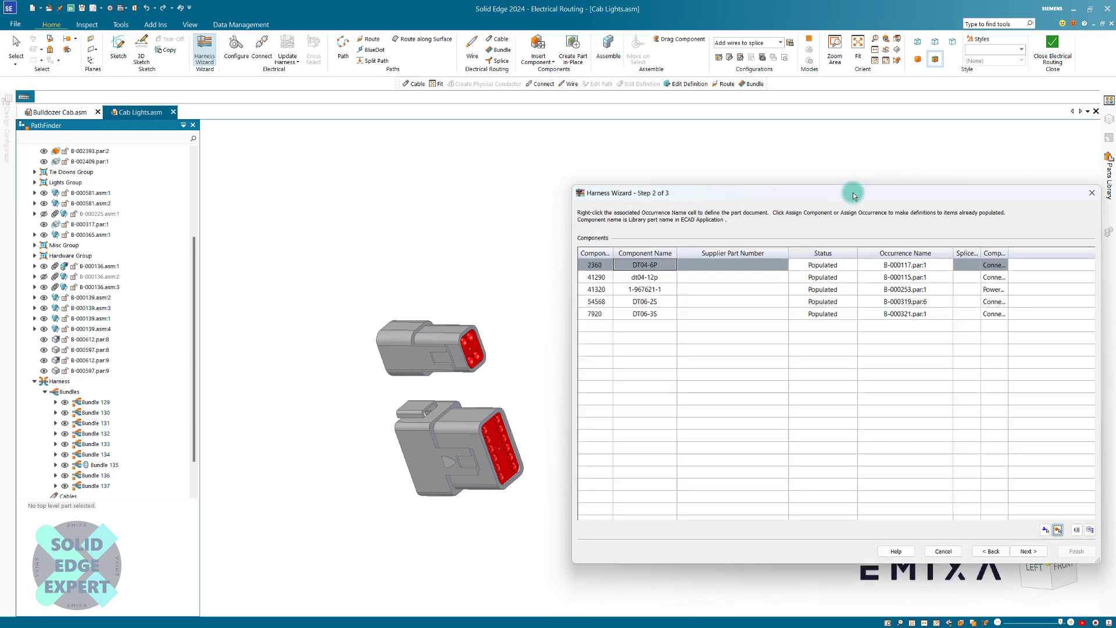
pyautogui.click(470, 343)
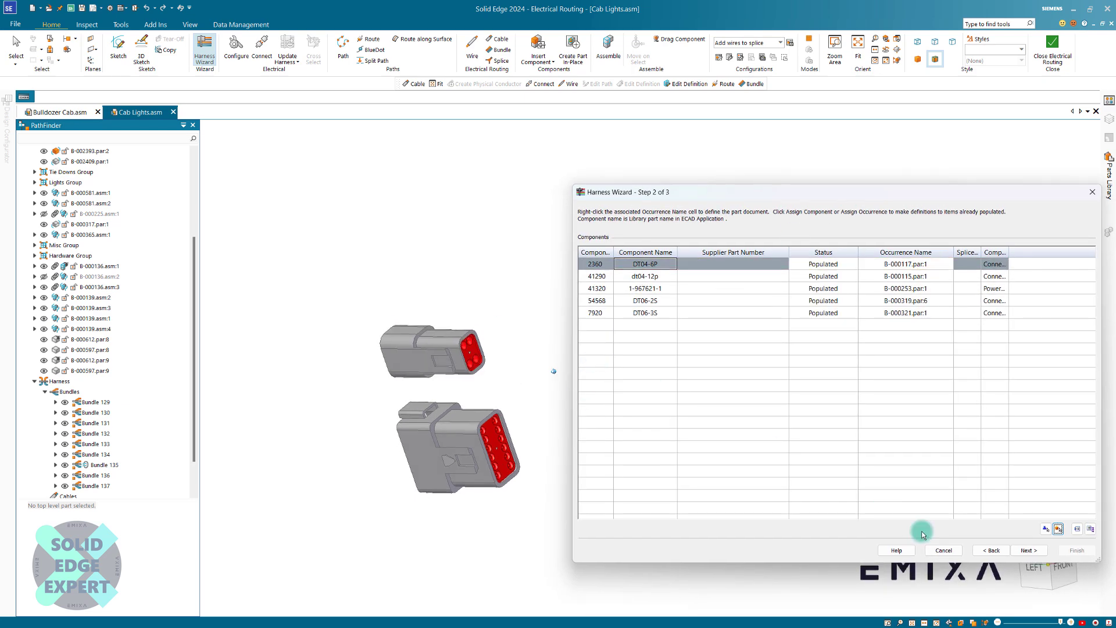
# Continue to the wizard's connection list and examine the wire descriptions, Solid Edge attributes and cable attributes, including the attribute choices for W101.
pyautogui.click(1029, 551)
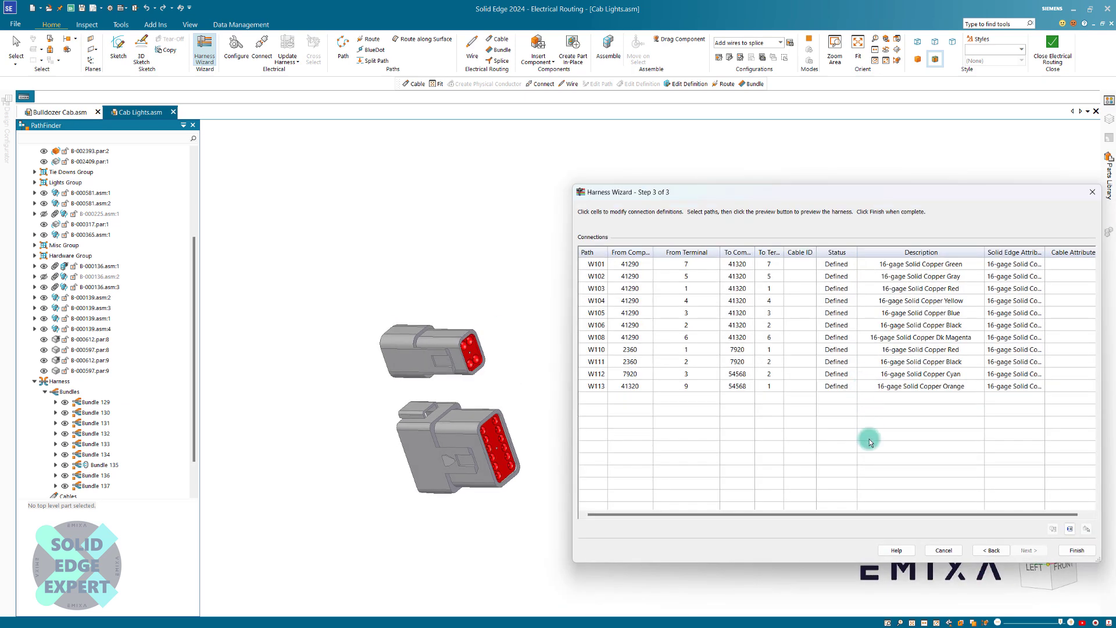
pyautogui.moveTo(879, 193); pyautogui.dragTo(836, 204)
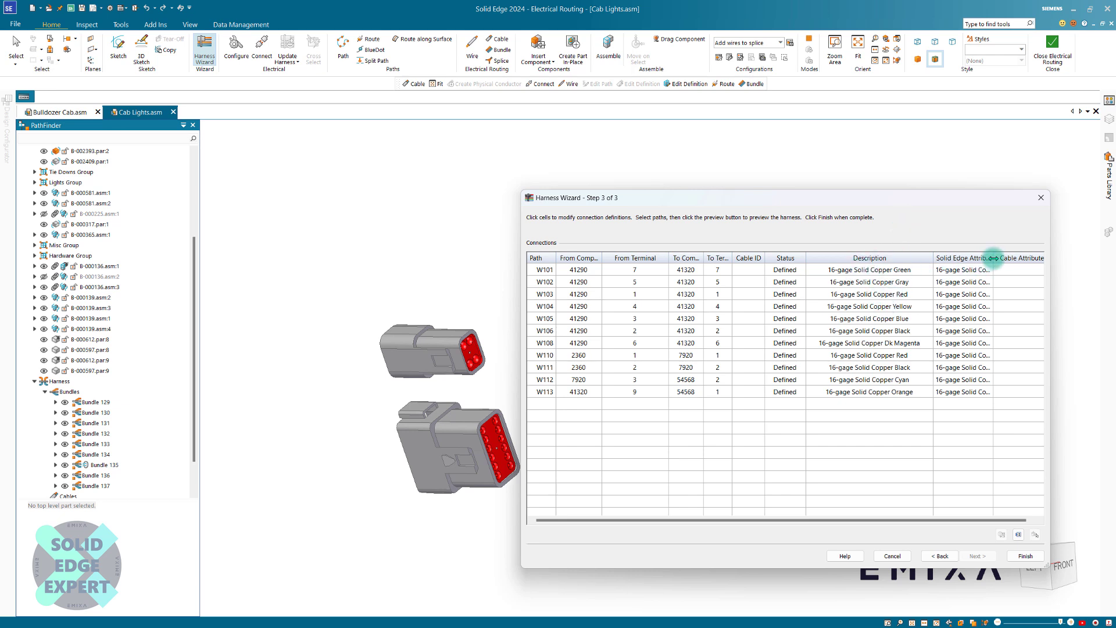
pyautogui.moveTo(994, 258); pyautogui.dragTo(1034, 254)
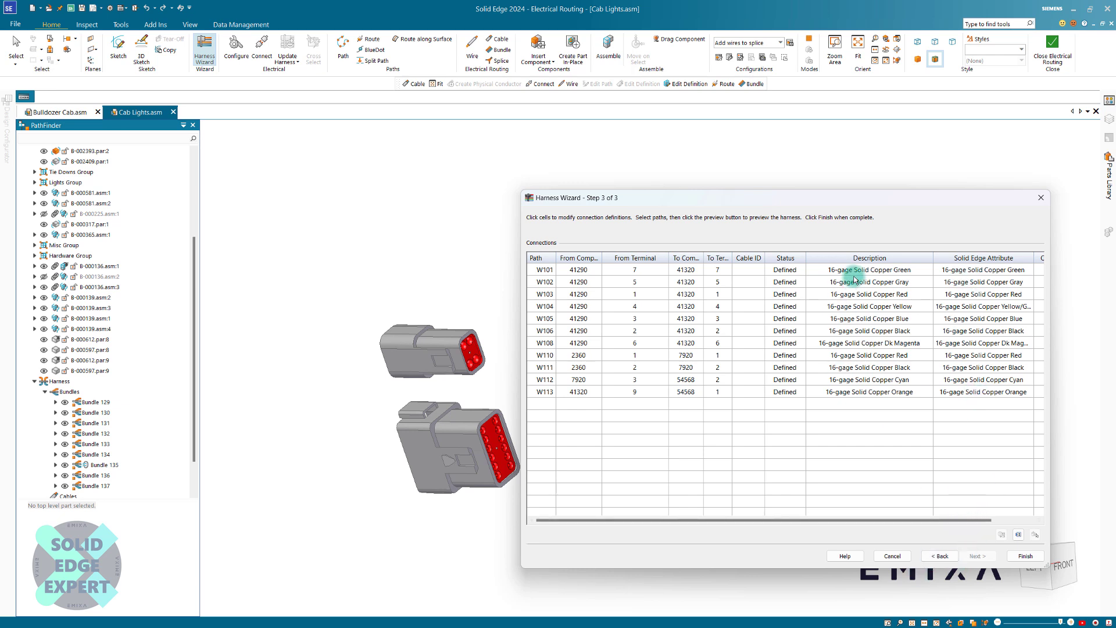
pyautogui.click(1015, 271)
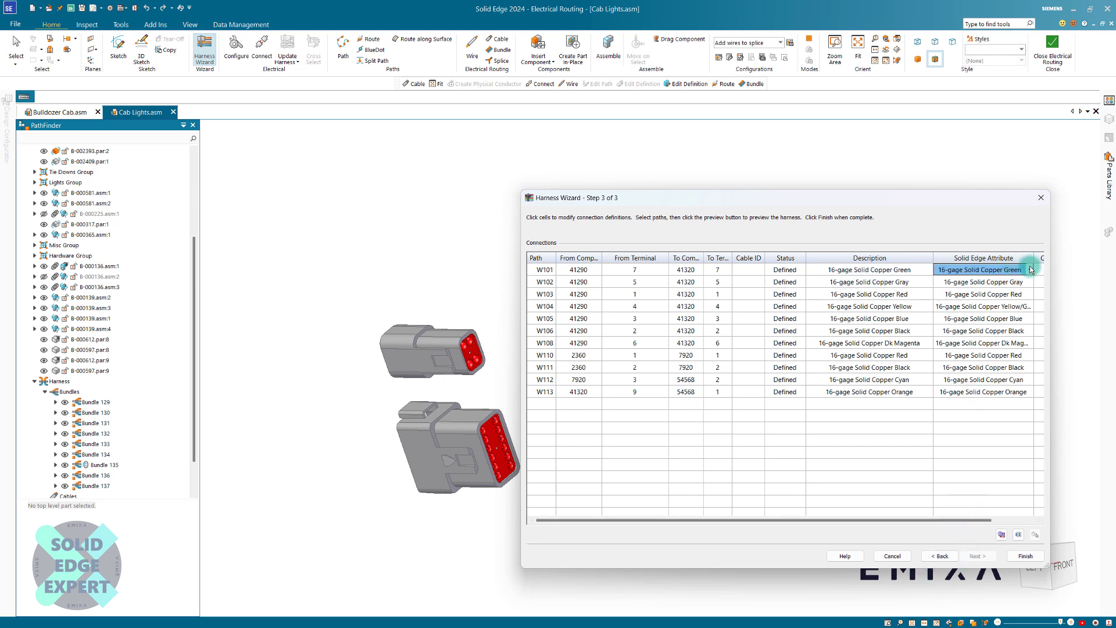
pyautogui.click(1030, 269)
pyautogui.click(865, 431)
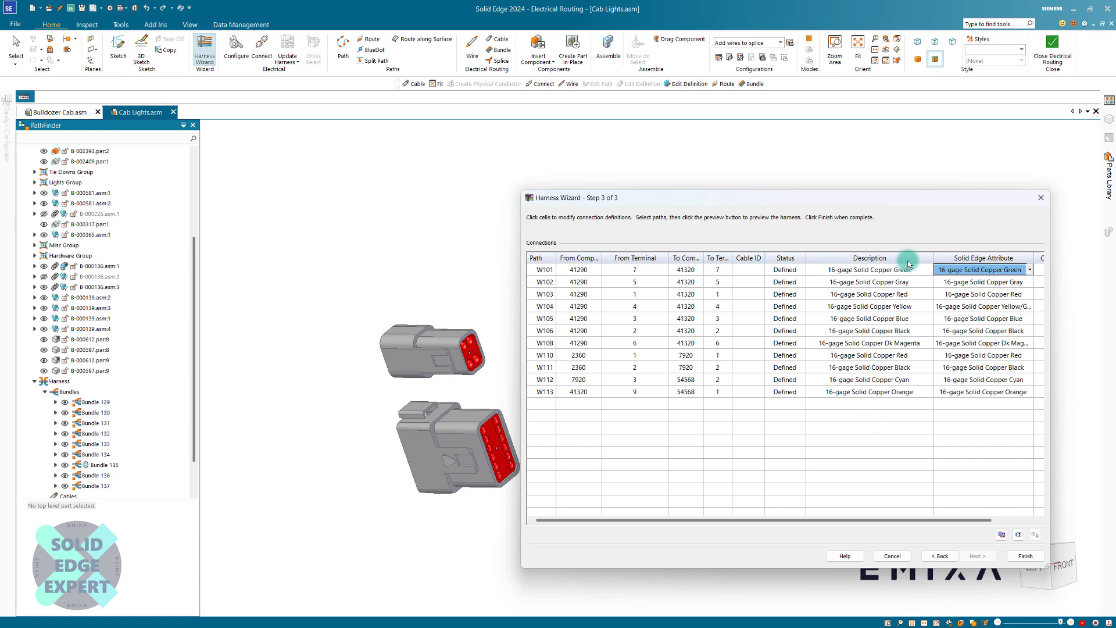
pyautogui.moveTo(911, 521); pyautogui.dragTo(977, 508)
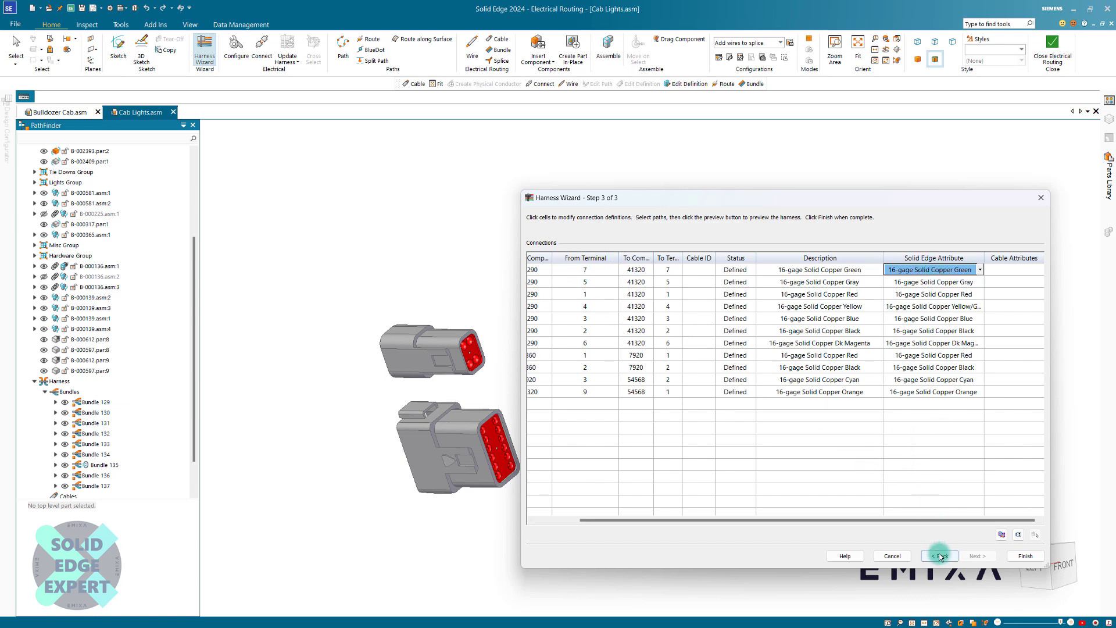
# Finish the Harness Wizard to generate the defined wires, and inspect their runs between the connectors.
pyautogui.click(1026, 556)
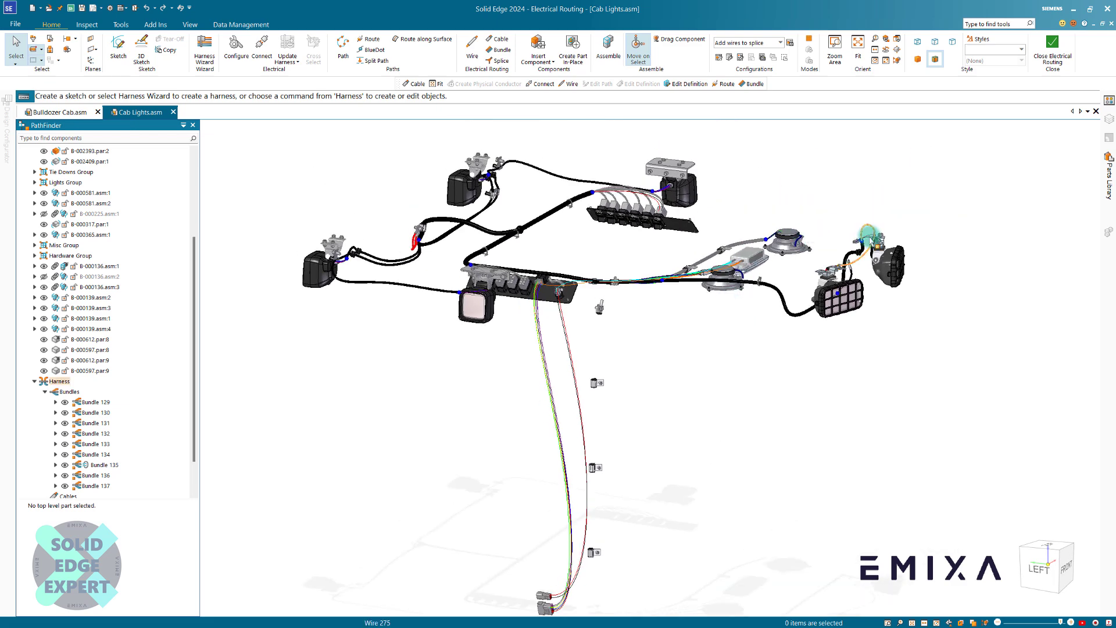
pyautogui.scroll(-3, 648, 324)
pyautogui.scroll(4, 677, 348)
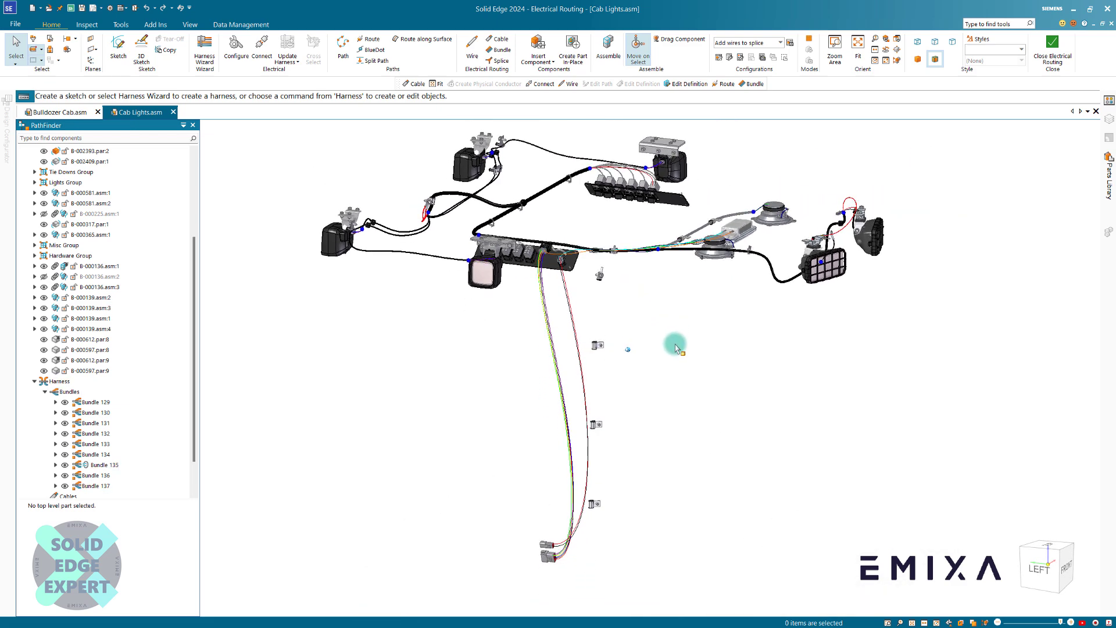
pyautogui.scroll(5, 675, 346)
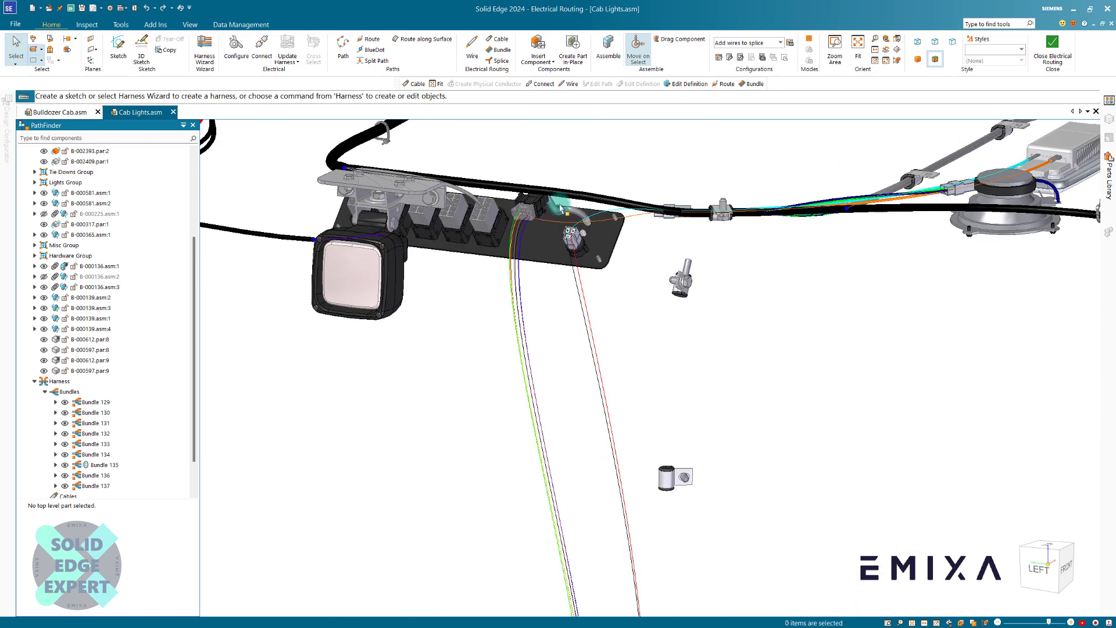
pyautogui.scroll(-5, 665, 336)
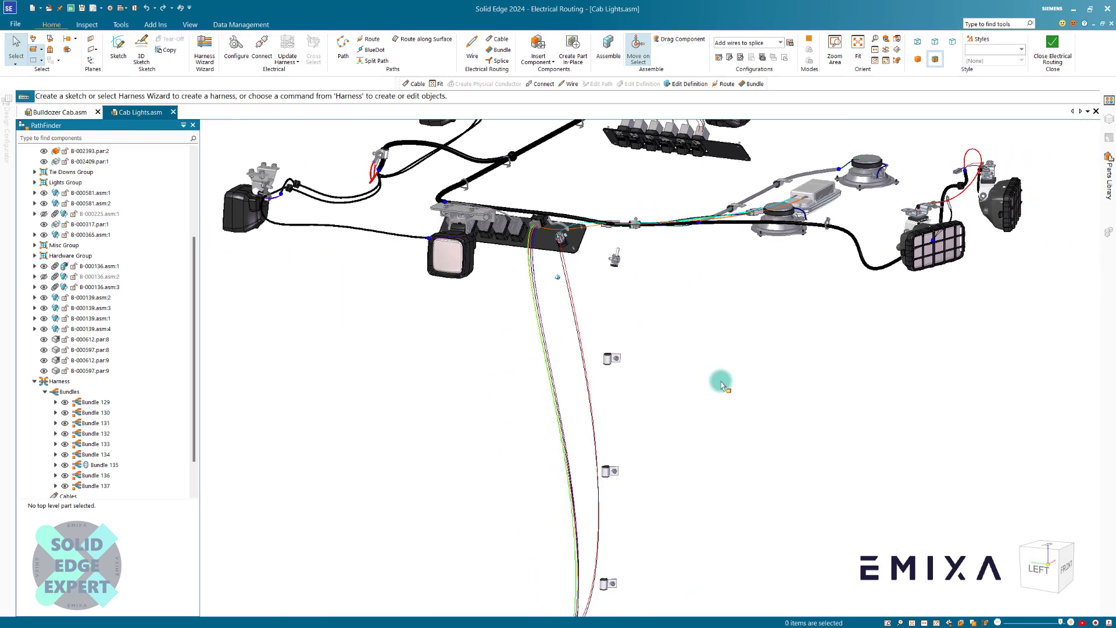
pyautogui.scroll(-2, 721, 383)
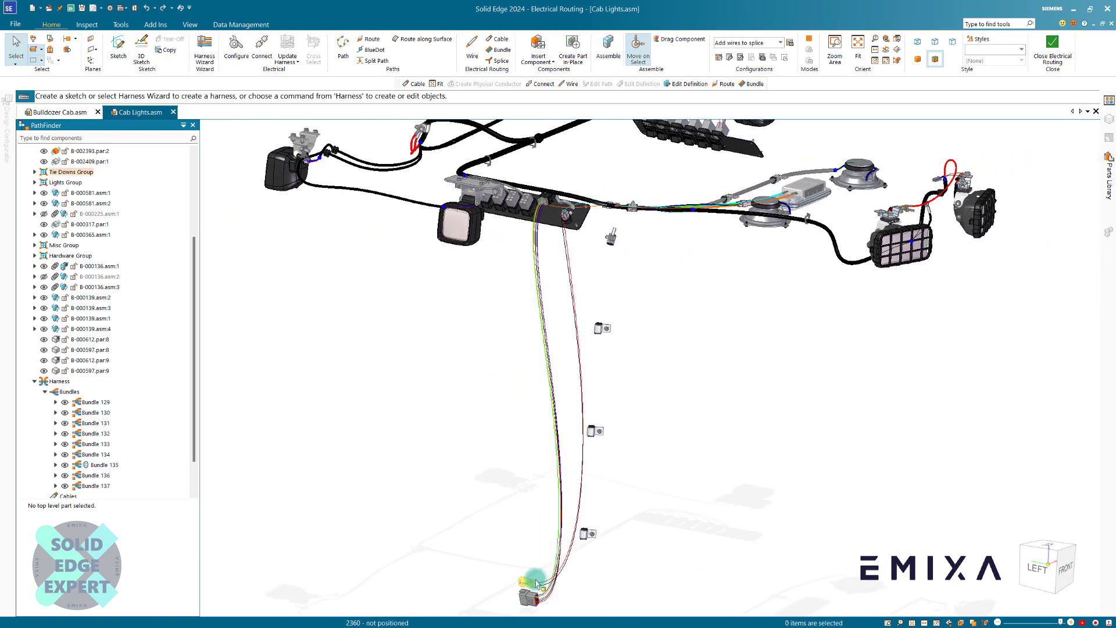
# Start a Cable and accept all wires ending in the two lower connectors as its conductors.
pyautogui.click(498, 41)
pyautogui.scroll(10, 739, 321)
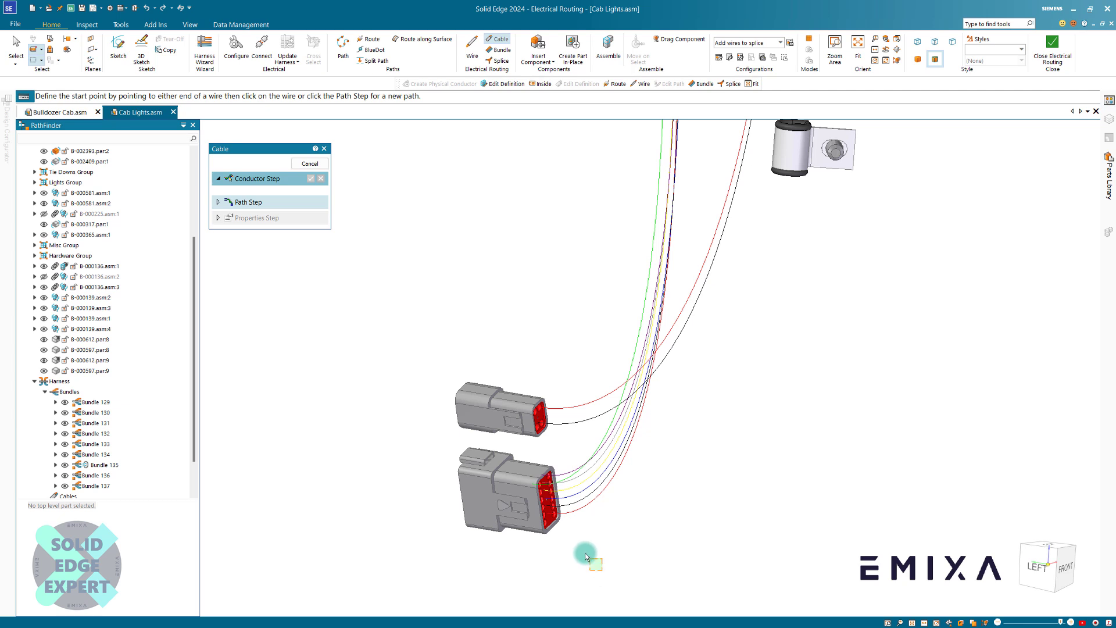
pyautogui.moveTo(586, 557); pyautogui.dragTo(491, 349)
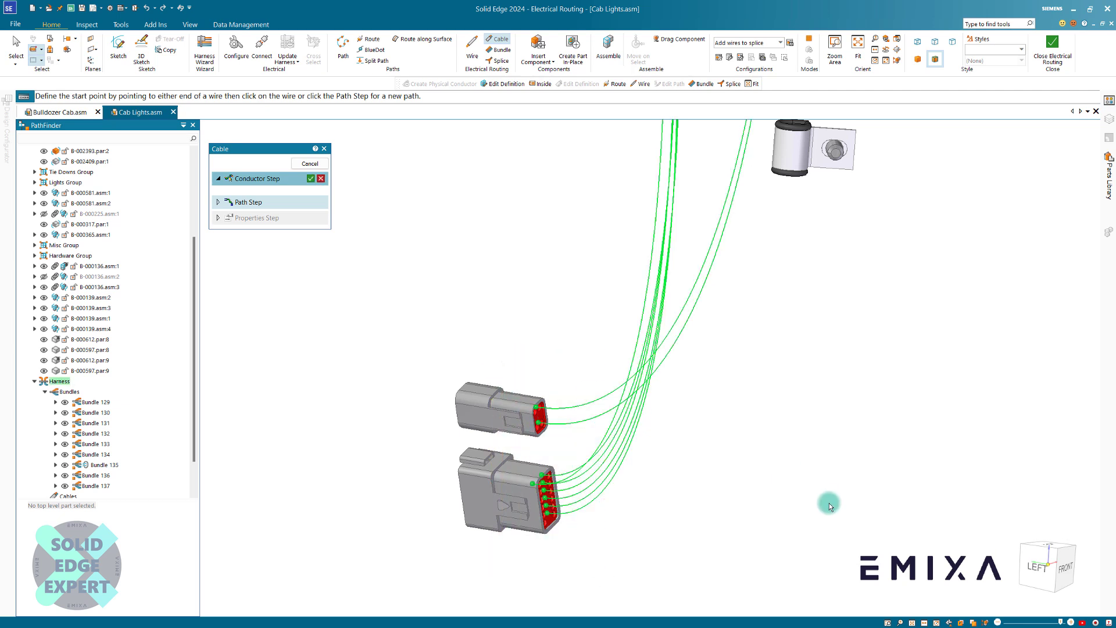
pyautogui.scroll(-3, 807, 501)
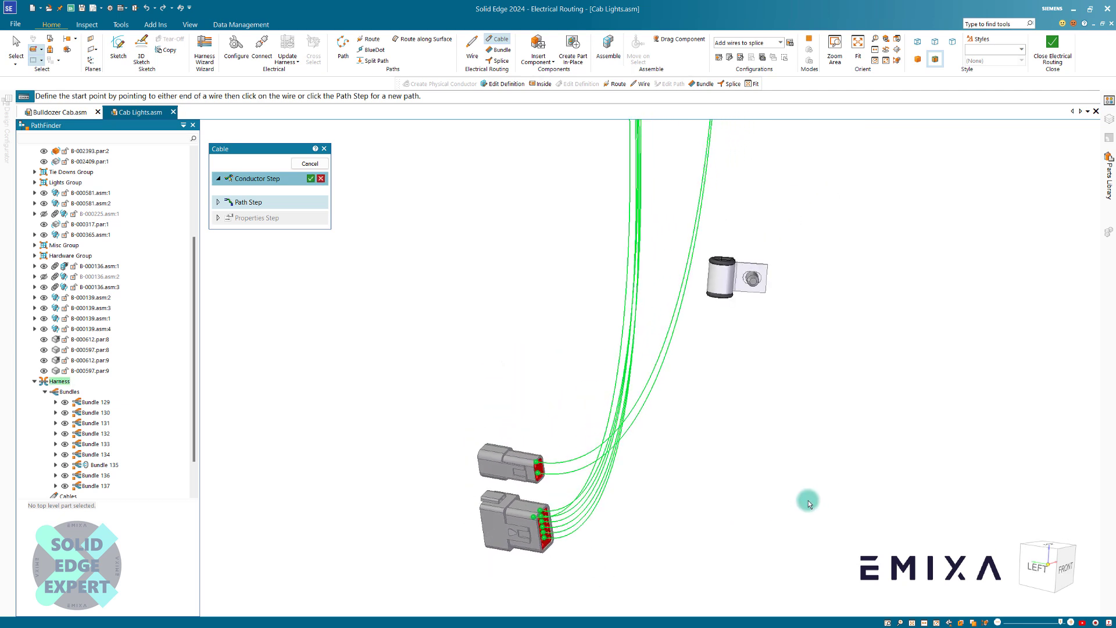
pyautogui.scroll(-4, 805, 499)
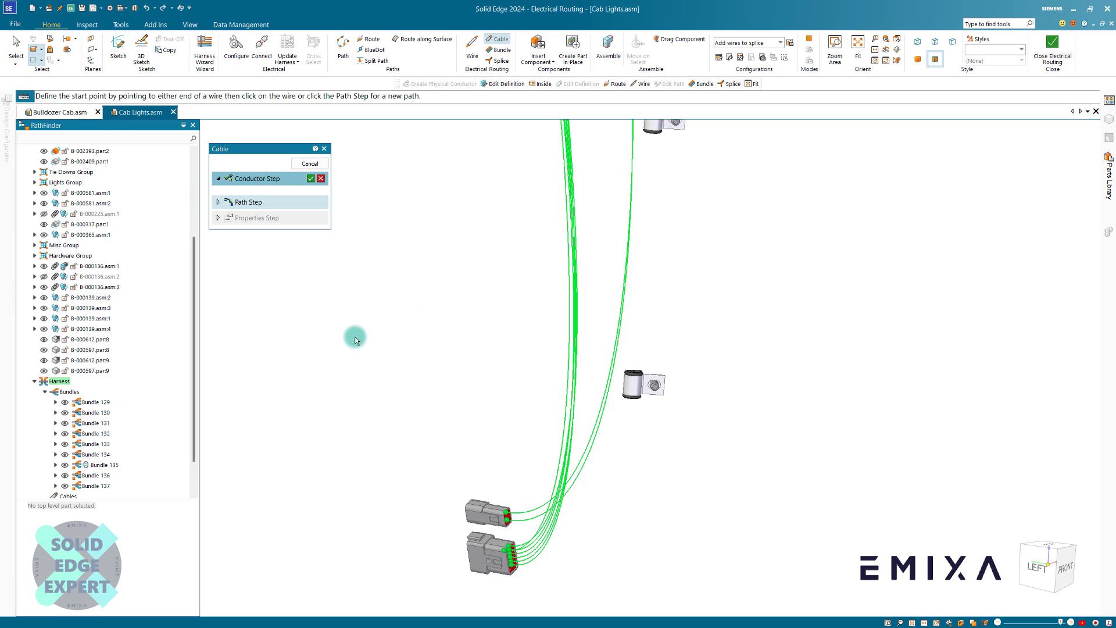
pyautogui.click(309, 179)
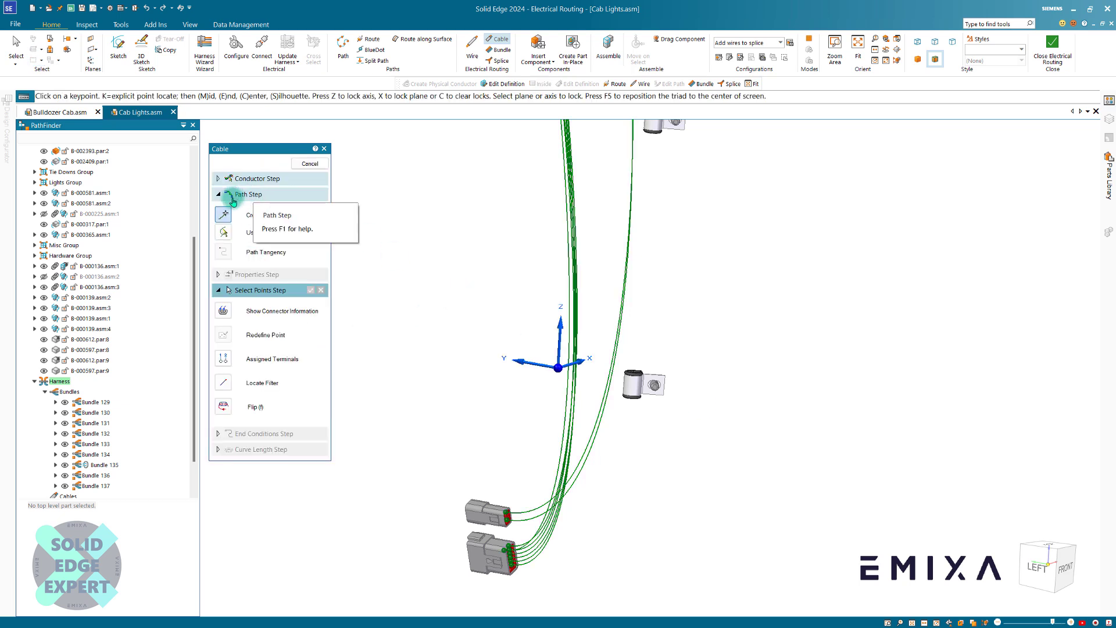
# Show the Главная coordinate system of Cab Lights.asm while creating the cable path.
pyautogui.scroll(-1, 524, 406)
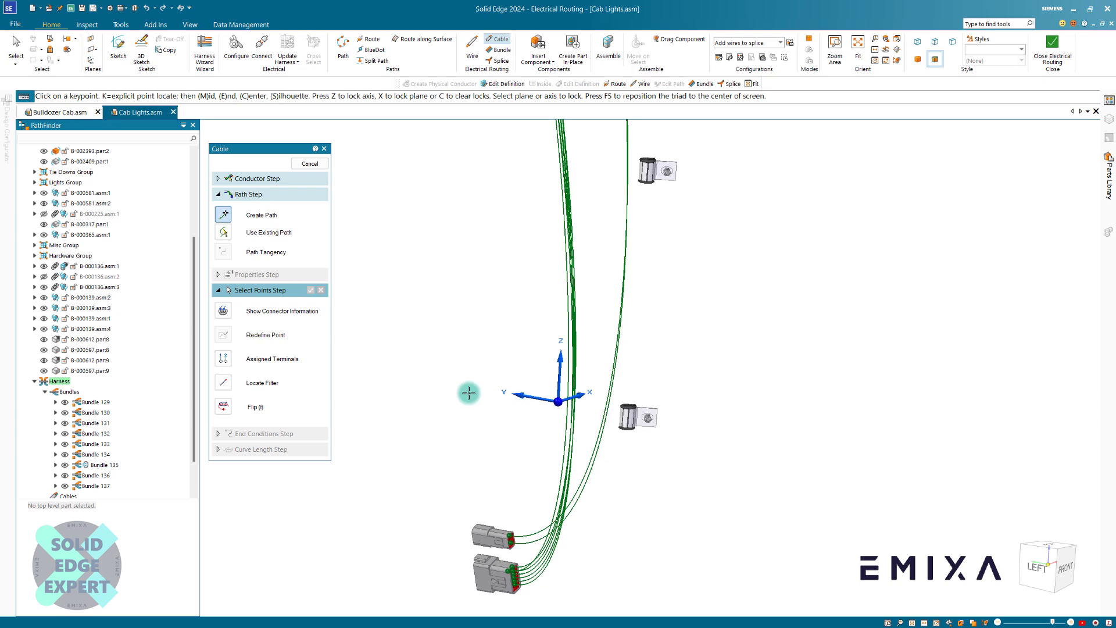
pyautogui.scroll(-1, 701, 336)
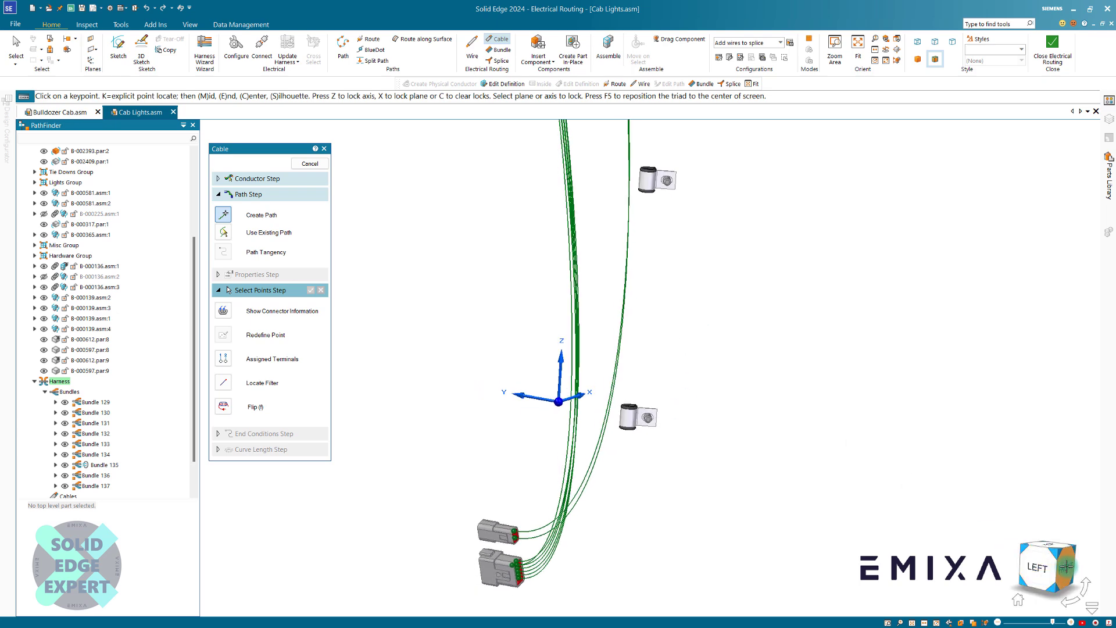
pyautogui.click(1066, 566)
pyautogui.scroll(5, 386, 516)
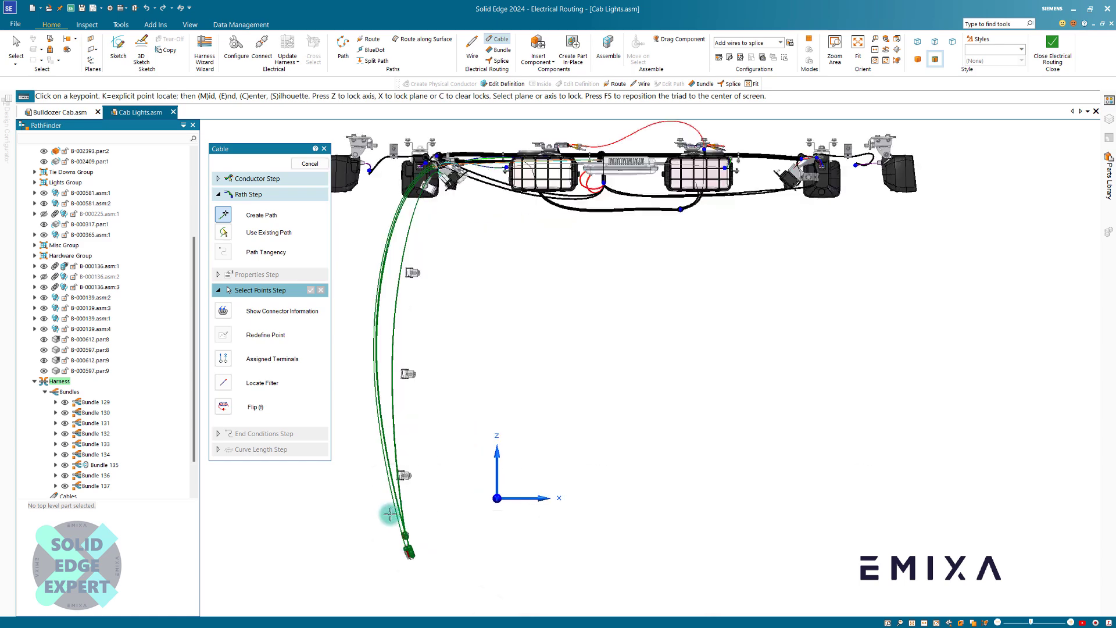
pyautogui.scroll(-5, 414, 504)
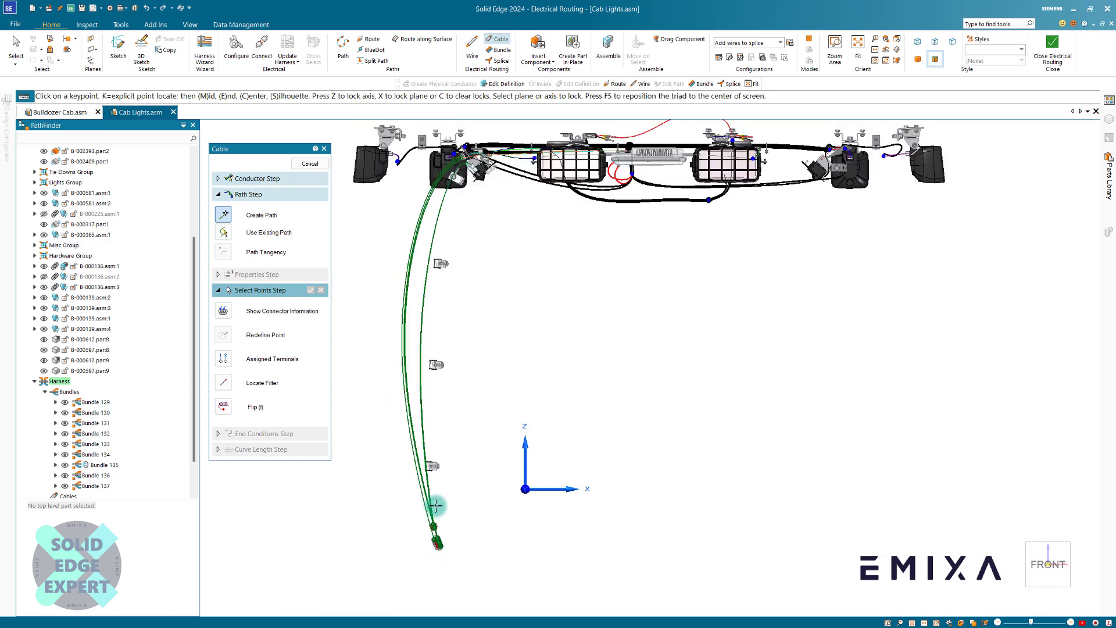
pyautogui.scroll(3, 420, 510)
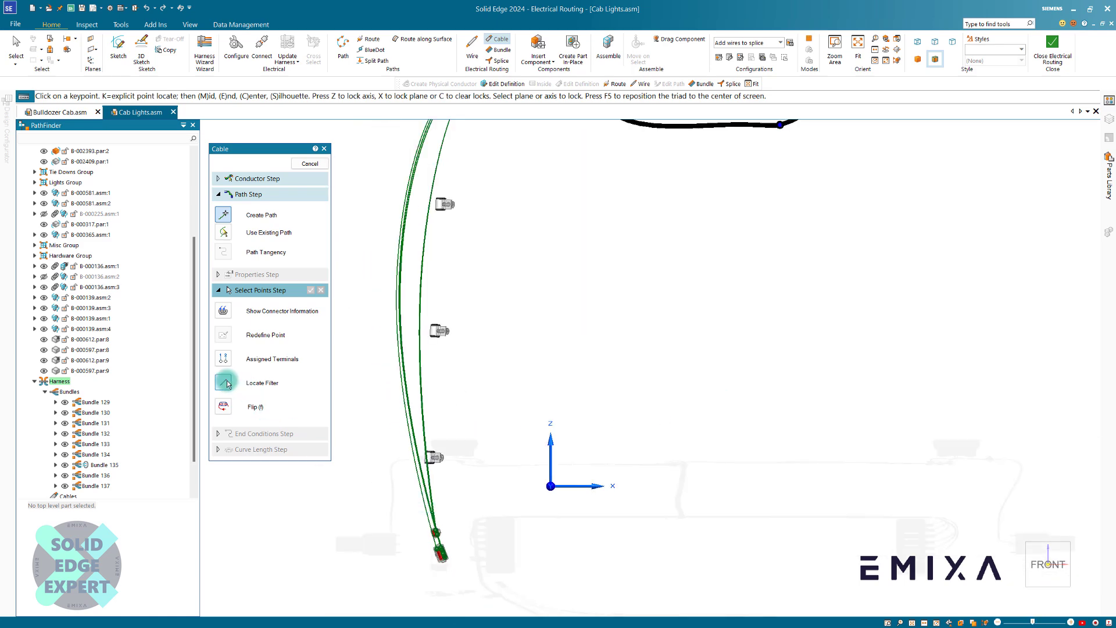
pyautogui.scroll(-3, 500, 500)
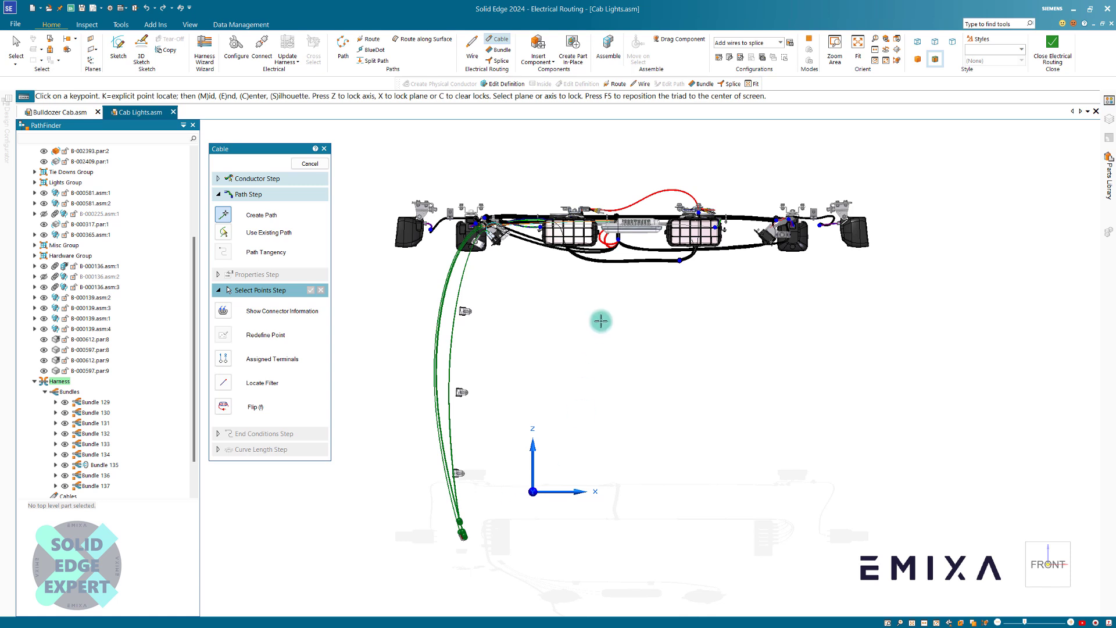
pyautogui.moveTo(192, 267); pyautogui.dragTo(166, 161)
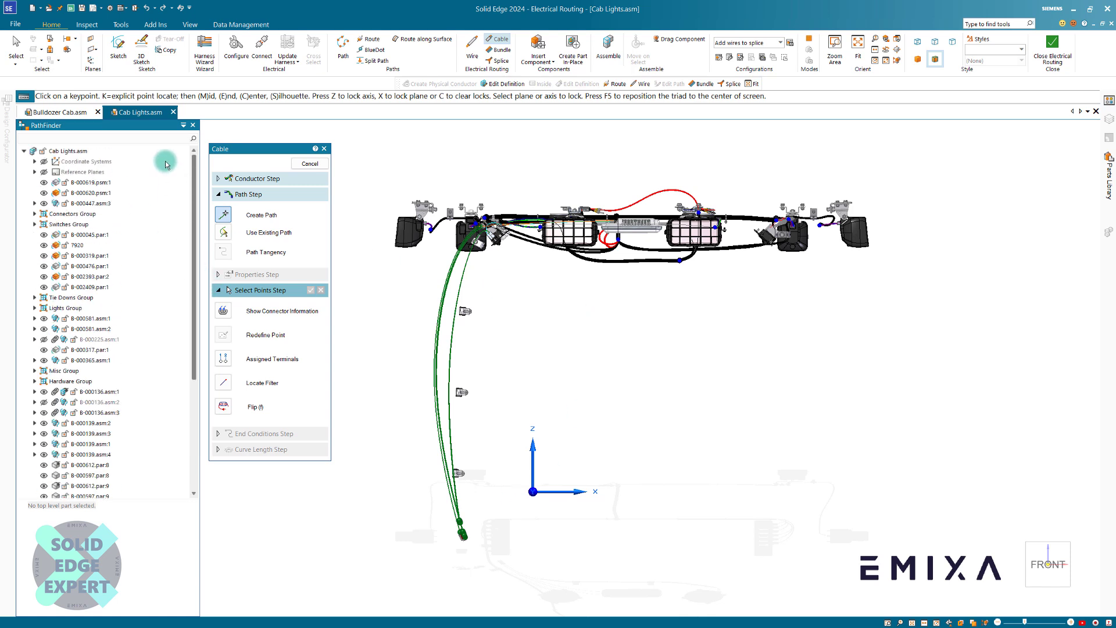
pyautogui.click(35, 162)
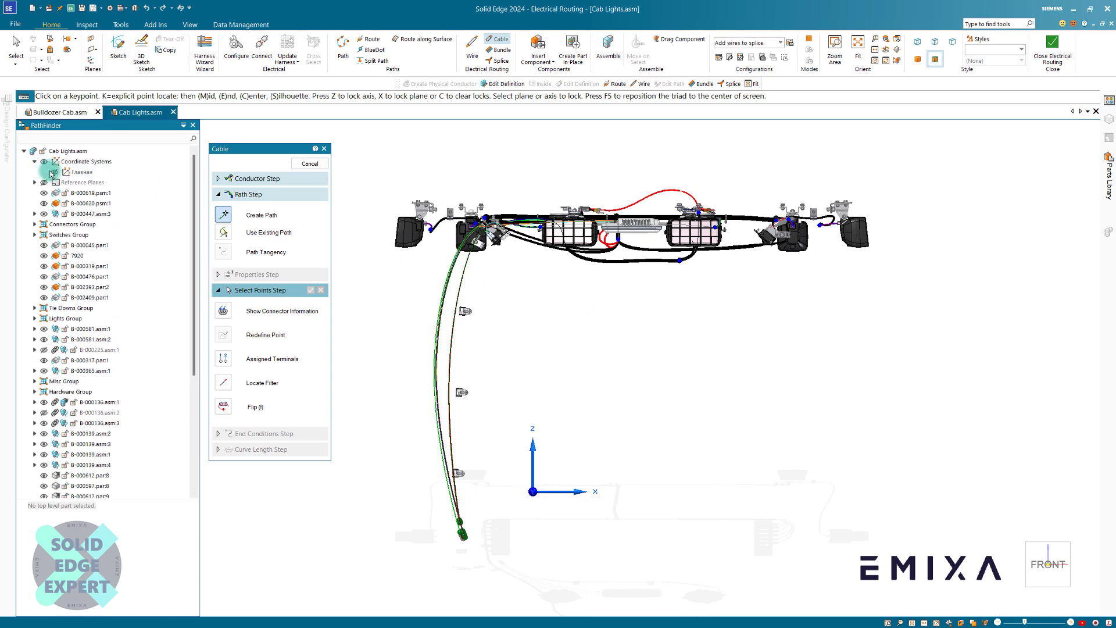
pyautogui.click(54, 174)
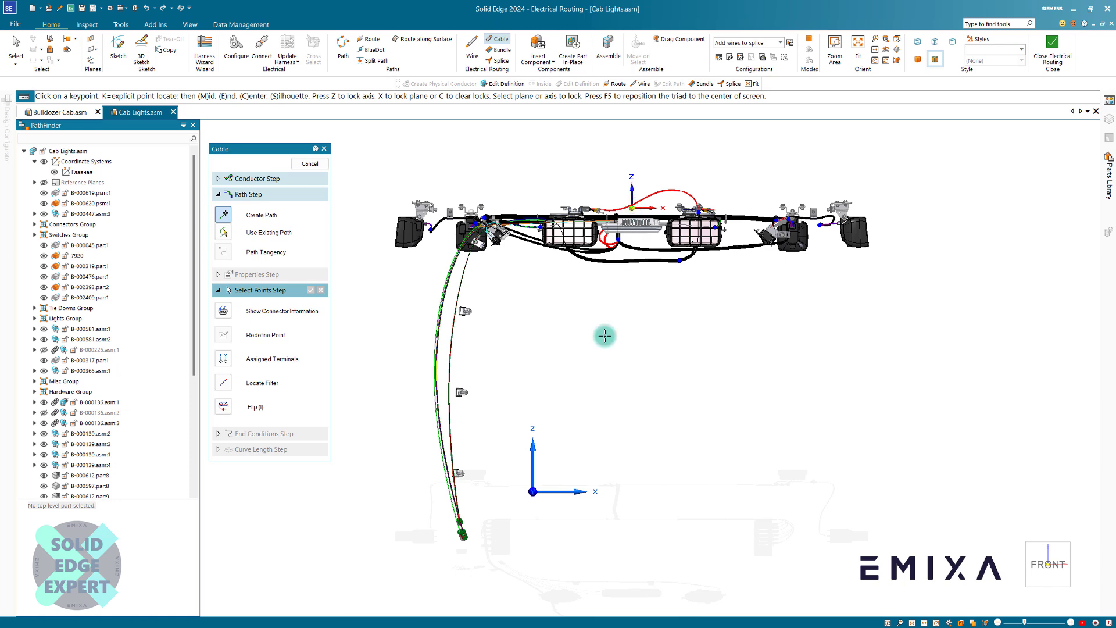
# Start the cable path below the lowest clamp, near the two lower connectors, and set the locate filter to Cylindrical Faces.
pyautogui.moveTo(601, 334); pyautogui.dragTo(679, 410, button='middle')
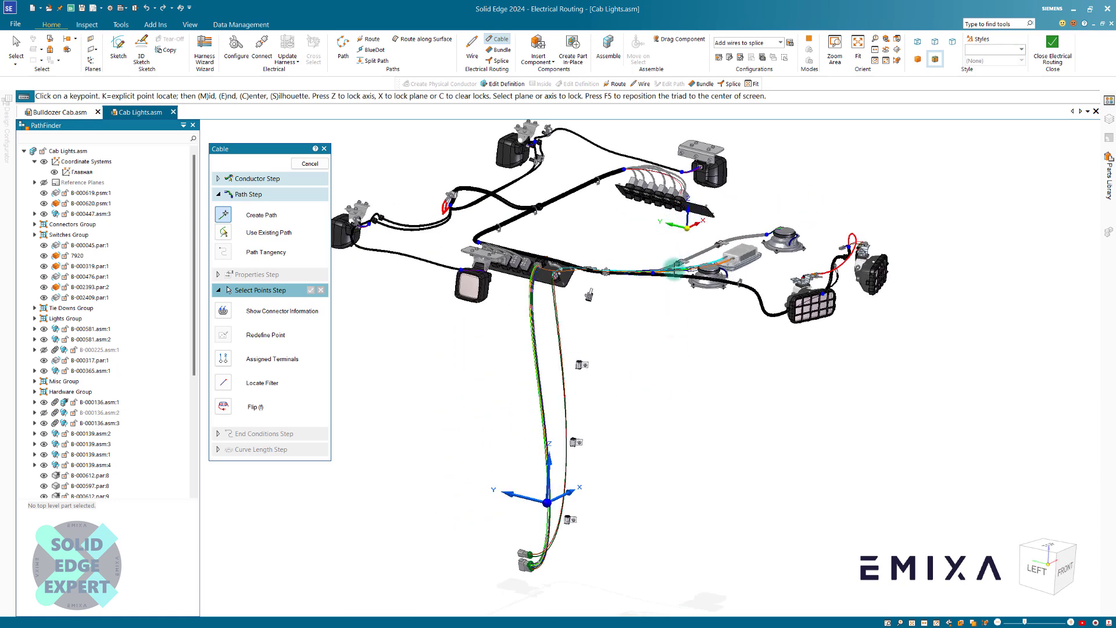
pyautogui.click(1064, 570)
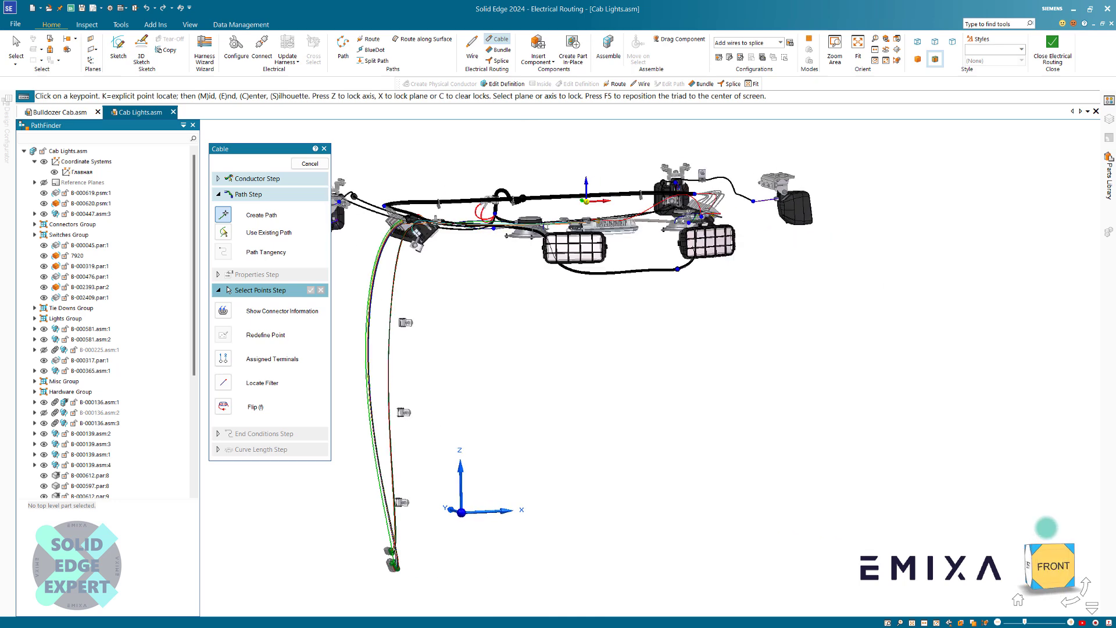
pyautogui.scroll(5, 347, 562)
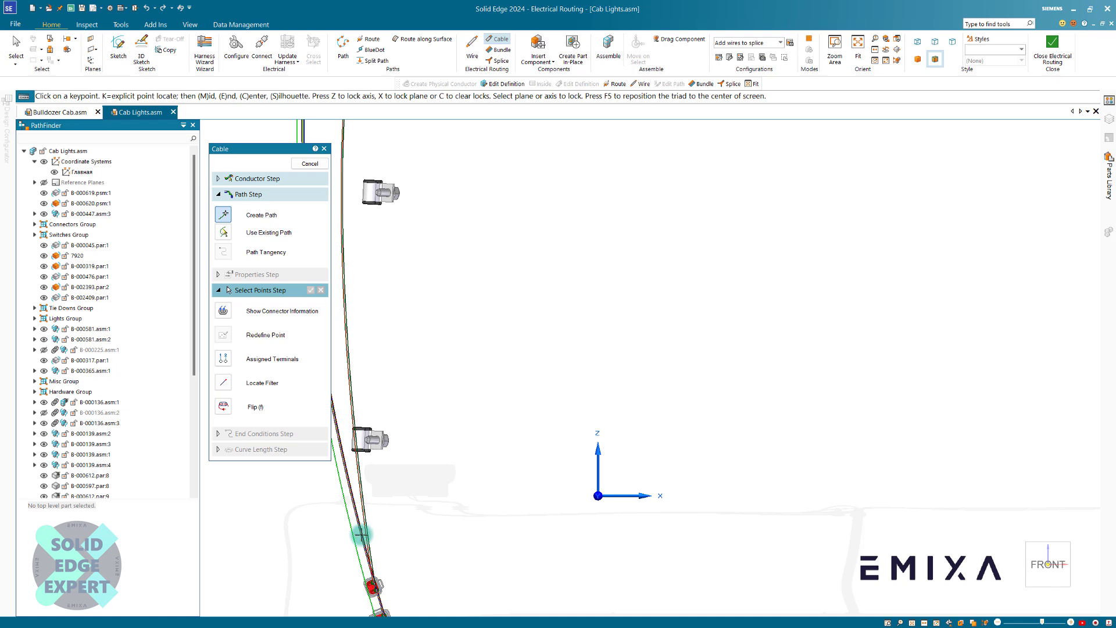
pyautogui.scroll(-2, 412, 506)
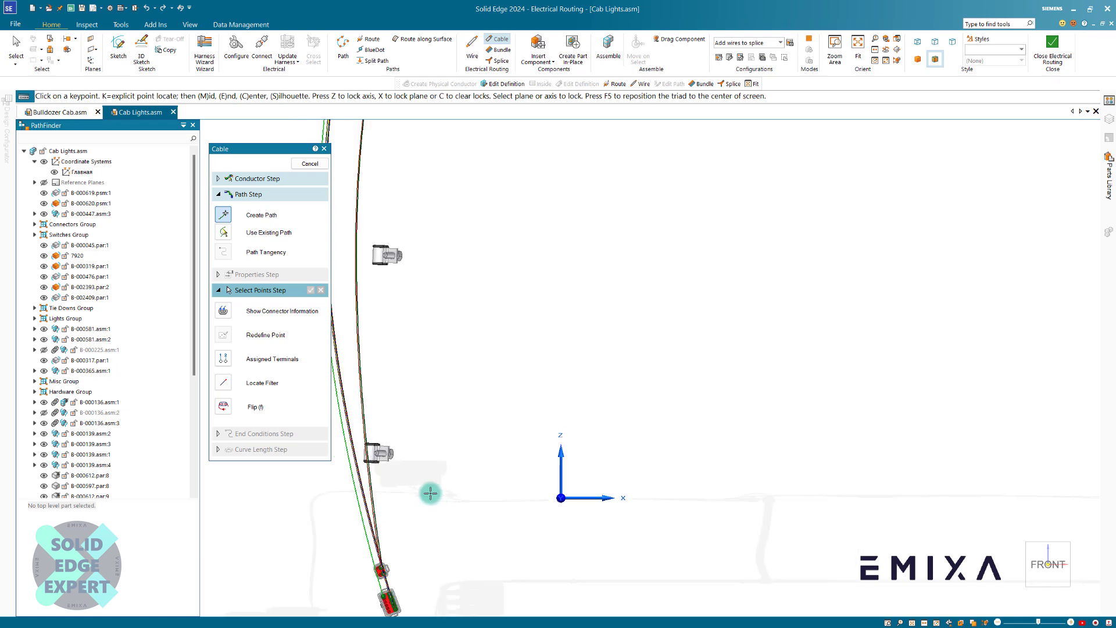
pyautogui.click(224, 383)
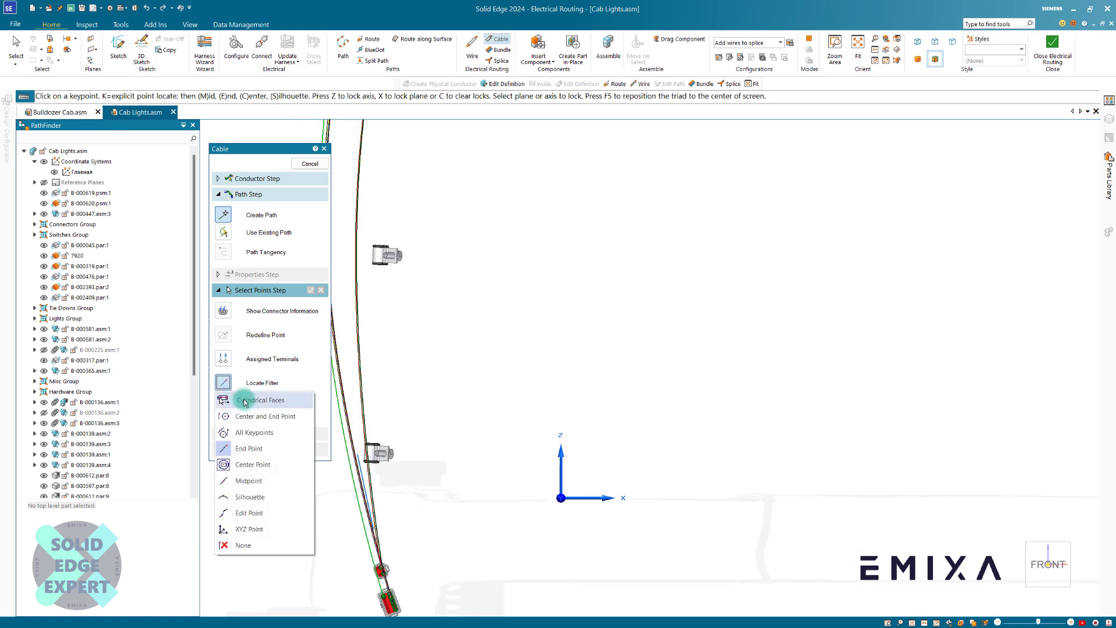
pyautogui.click(236, 400)
# Route the cable path upward through the cylindrical faces of the three evenly spaced clamps above the lower connectors.
pyautogui.moveTo(535, 437); pyautogui.dragTo(516, 457, button='middle')
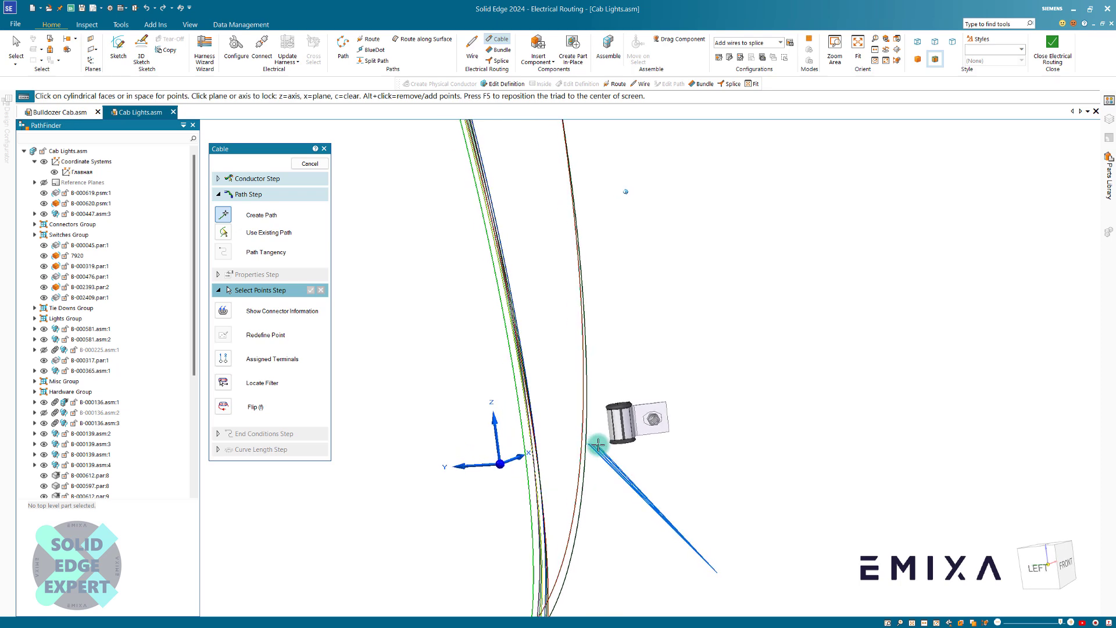
pyautogui.scroll(2, 598, 443)
pyautogui.click(635, 430)
pyautogui.keyDown('shift'); pyautogui.moveTo(681, 331); pyautogui.dragTo(650, 478, button='middle'); pyautogui.keyUp('shift')
pyautogui.scroll(-3, 650, 479)
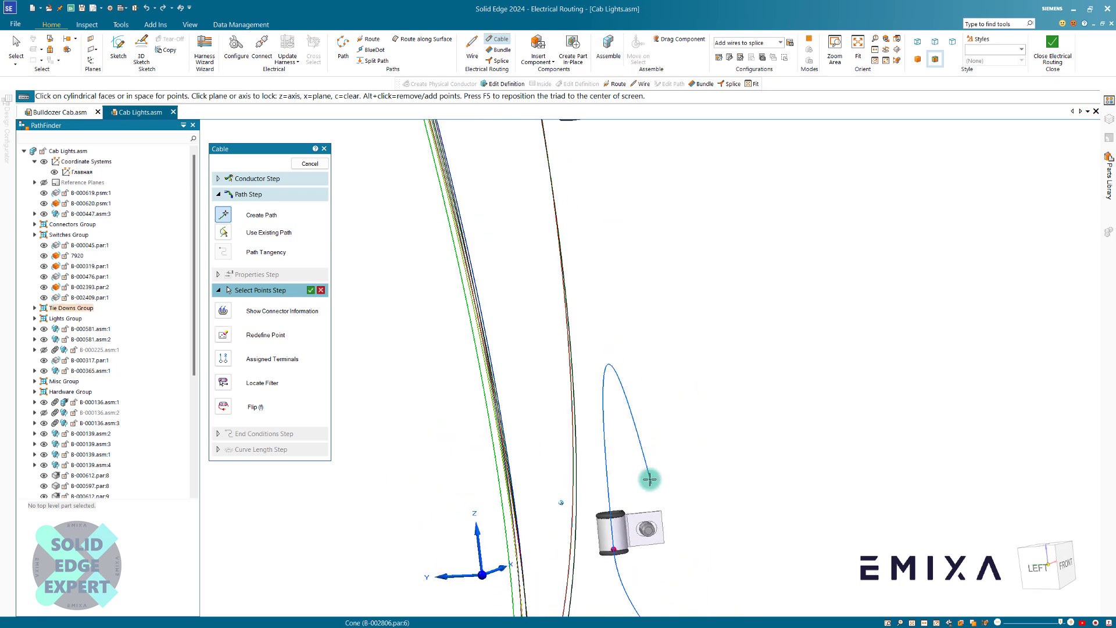
pyautogui.keyDown('shift'); pyautogui.moveTo(587, 169); pyautogui.dragTo(575, 367, button='middle'); pyautogui.keyUp('shift')
pyautogui.scroll(2, 575, 367)
pyautogui.moveTo(588, 324); pyautogui.dragTo(606, 395, button='middle')
pyautogui.click(606, 394)
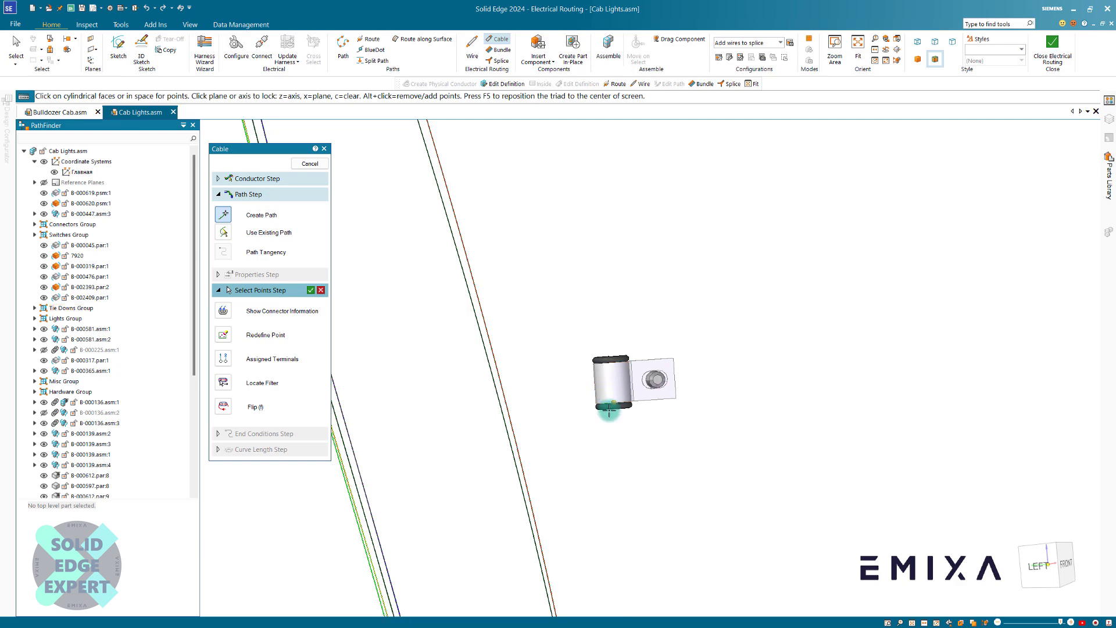
# Extend the cable path through the cylindrical face of the topmost clamp, just below the main harness.
pyautogui.scroll(-2, 607, 236)
pyautogui.keyDown('shift'); pyautogui.moveTo(608, 235); pyautogui.dragTo(610, 443, button='middle'); pyautogui.keyUp('shift')
pyautogui.scroll(-1, 608, 378)
pyautogui.keyDown('shift'); pyautogui.moveTo(608, 378); pyautogui.dragTo(648, 425, button='middle'); pyautogui.keyUp('shift')
pyautogui.keyDown('shift'); pyautogui.moveTo(852, 531); pyautogui.dragTo(700, 404, button='middle'); pyautogui.keyUp('shift')
pyautogui.scroll(4, 752, 455)
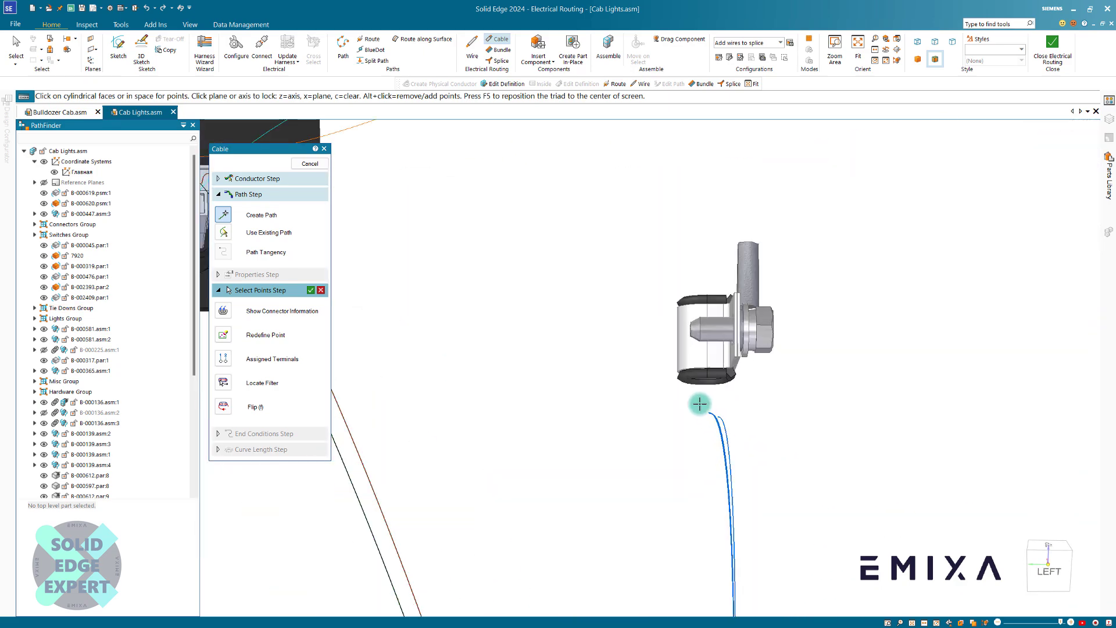
pyautogui.click(694, 360)
pyautogui.scroll(-1, 592, 412)
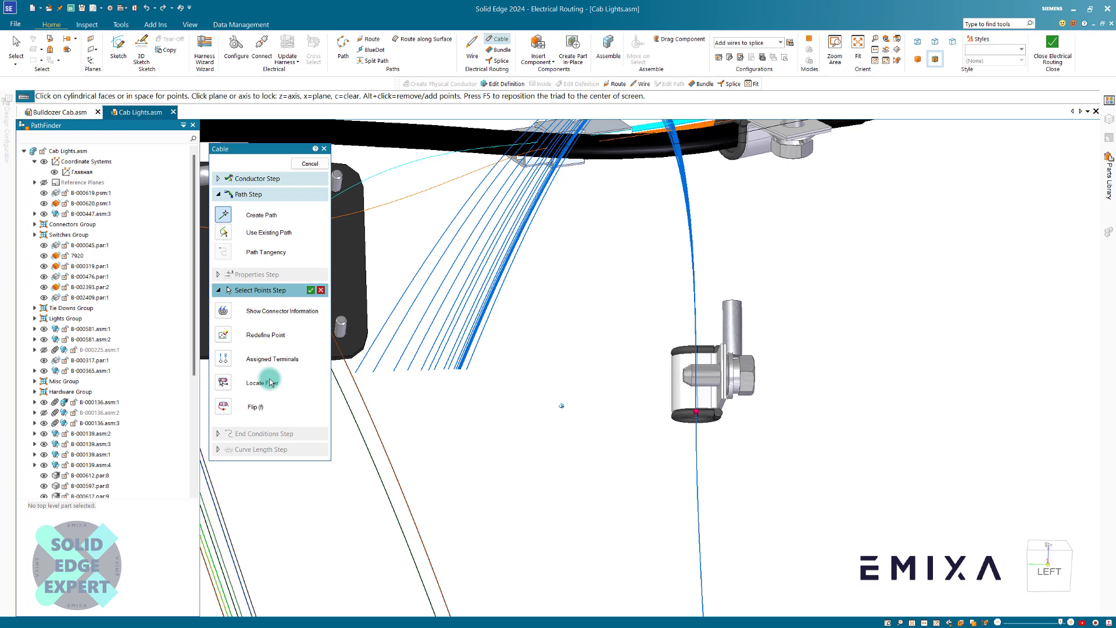
# With the End Point filter, end the cable path between the topmost clamp and the switch panel, and accept the path.
pyautogui.click(222, 384)
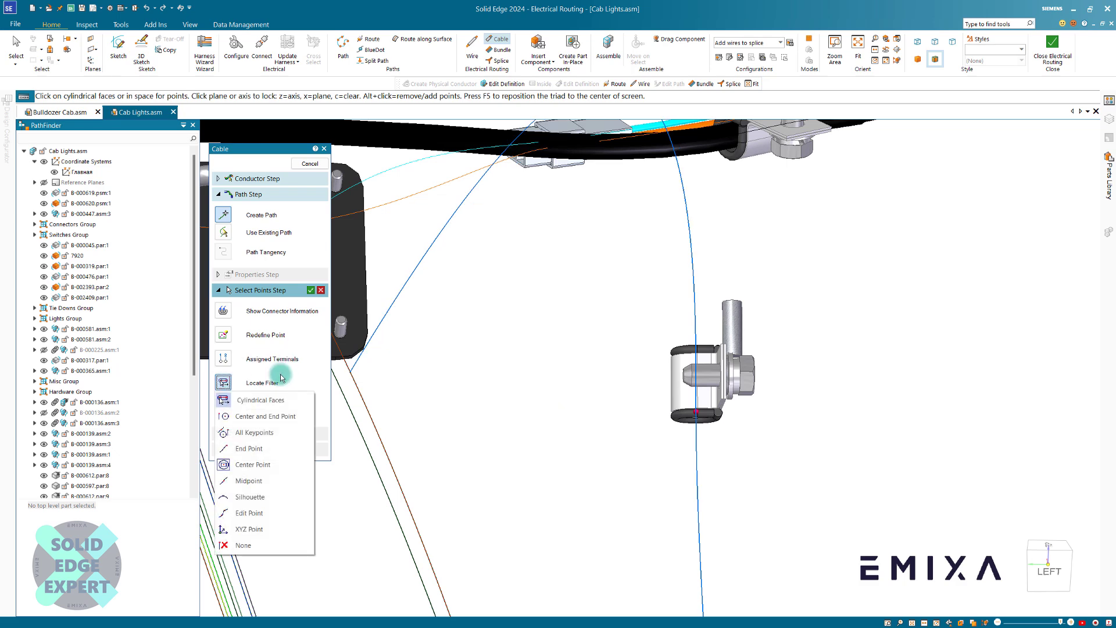
pyautogui.click(249, 448)
pyautogui.click(1046, 568)
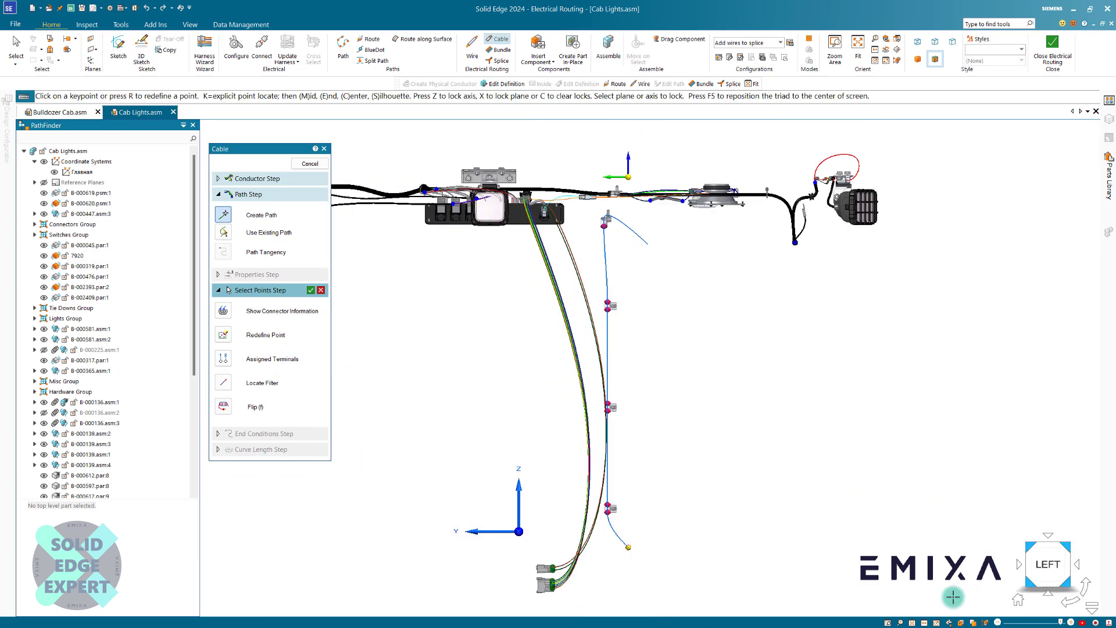
pyautogui.scroll(5, 593, 172)
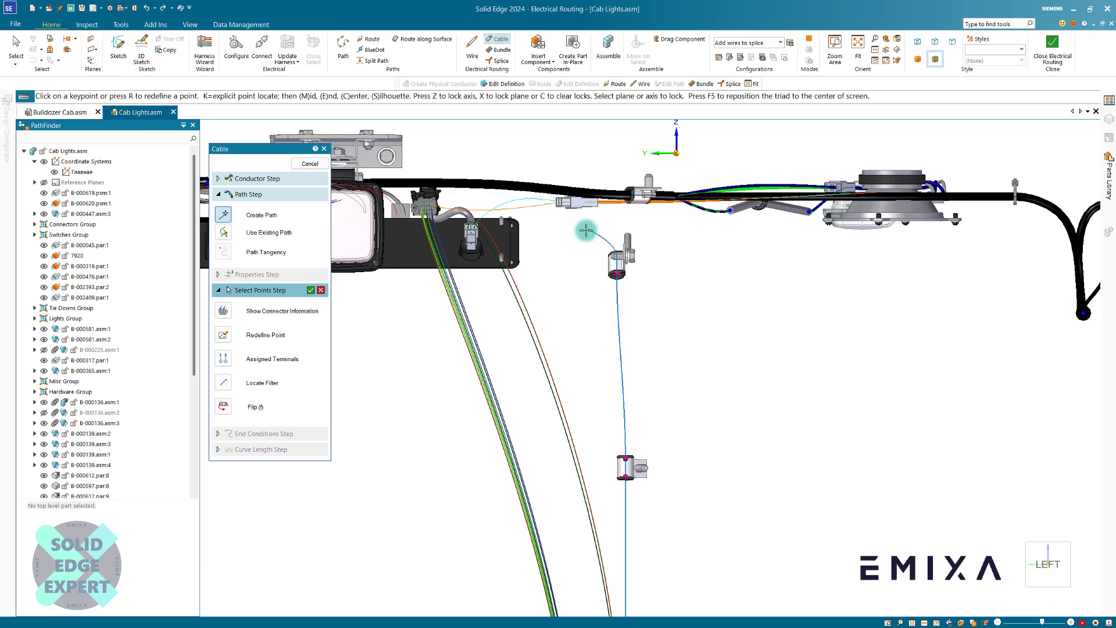
pyautogui.click(582, 235)
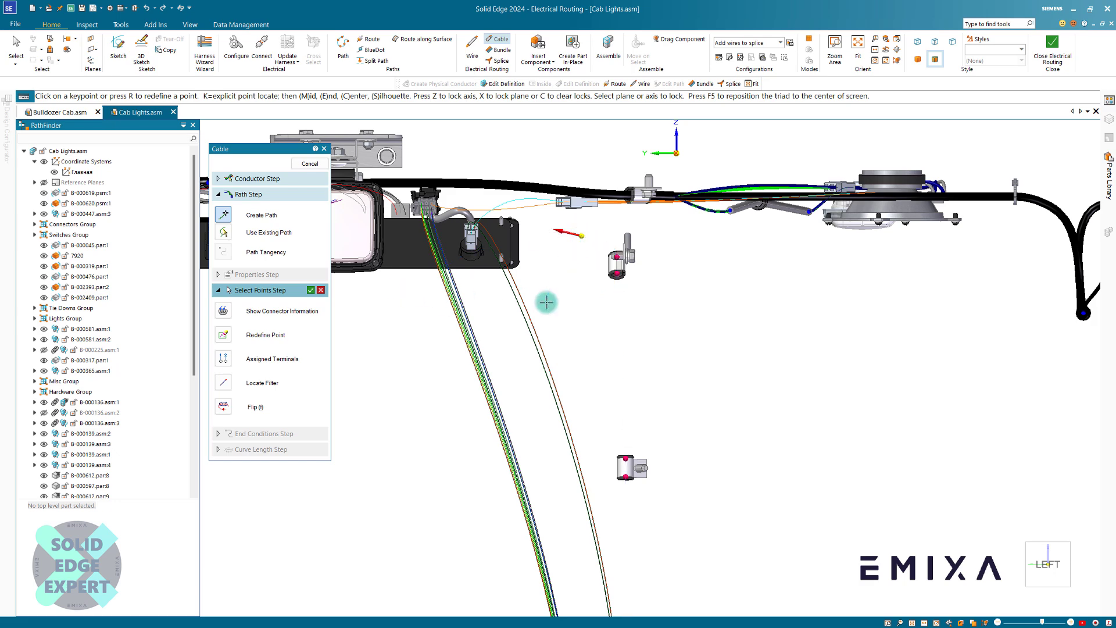
pyautogui.rightClick(663, 302)
pyautogui.rightClick(663, 302)
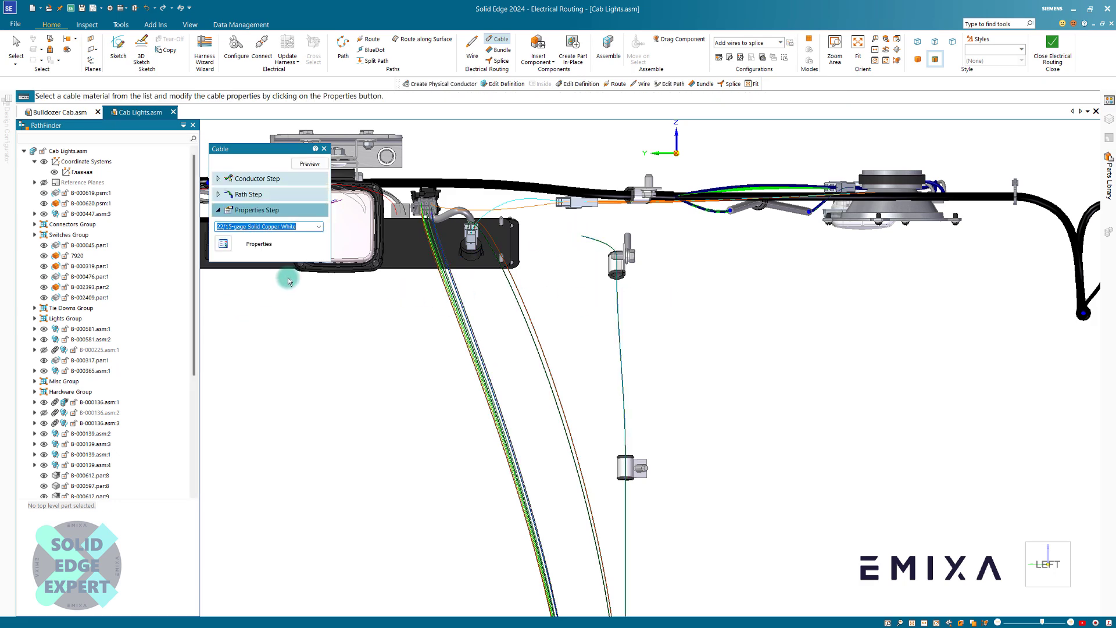
# Assign the 10/2-gage Stranded Copper Gray material to the cable, preview it and finish the cable.
pyautogui.click(318, 228)
pyautogui.scroll(-2, 324, 294)
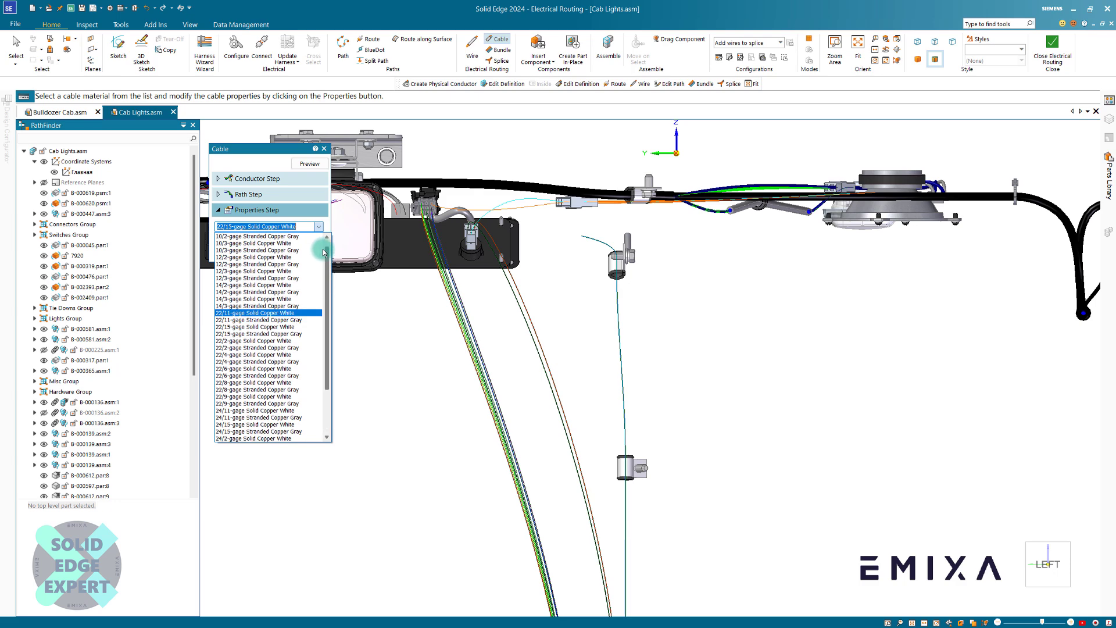
pyautogui.click(273, 243)
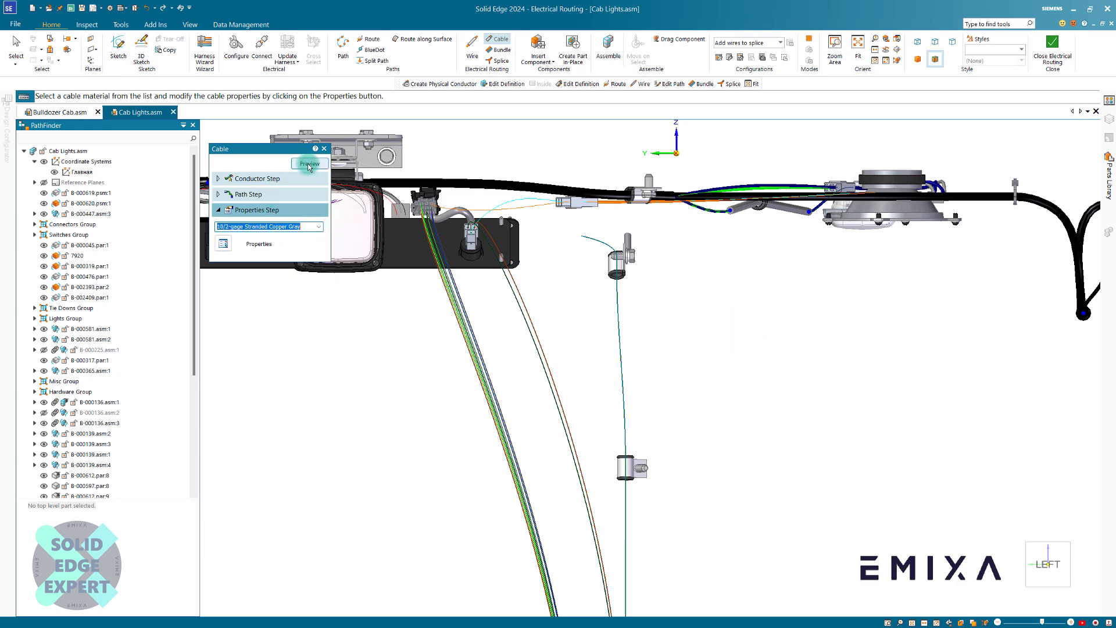
pyautogui.click(309, 164)
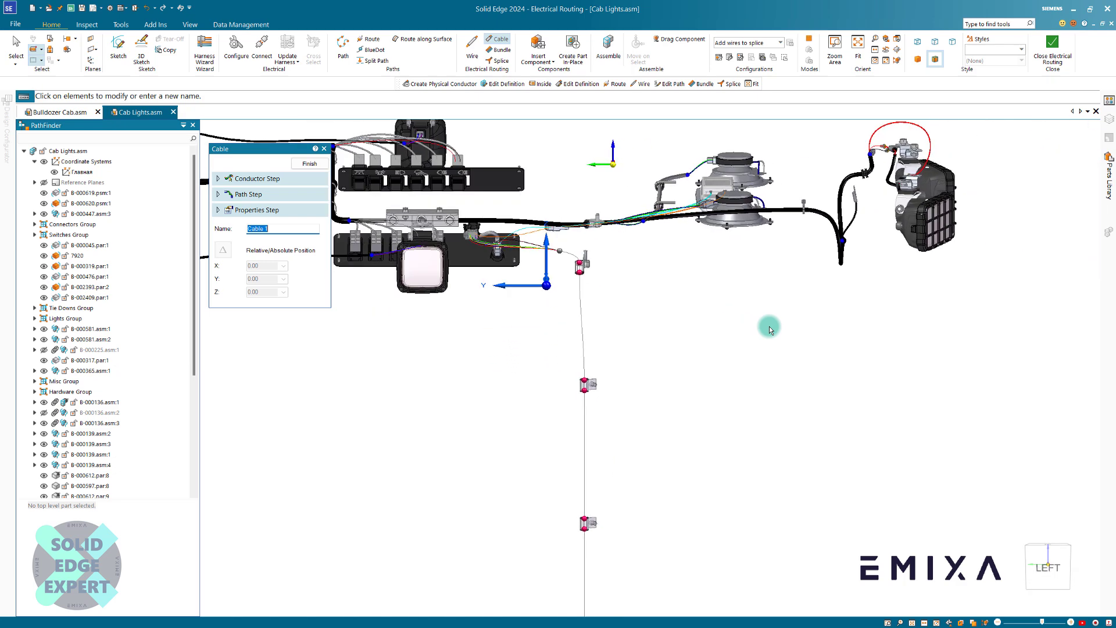
pyautogui.click(309, 163)
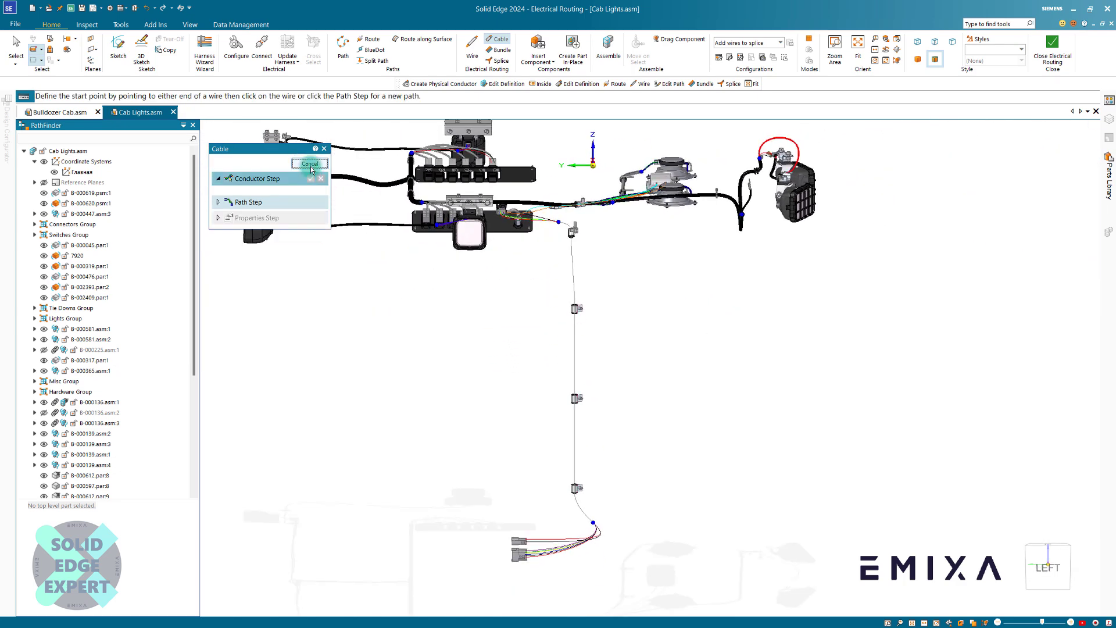
pyautogui.click(454, 318)
# Move the BlueDot at the cable's lower end about 61 mm along the Y axis so it sits beneath the lowest clamp.
pyautogui.scroll(6, 628, 413)
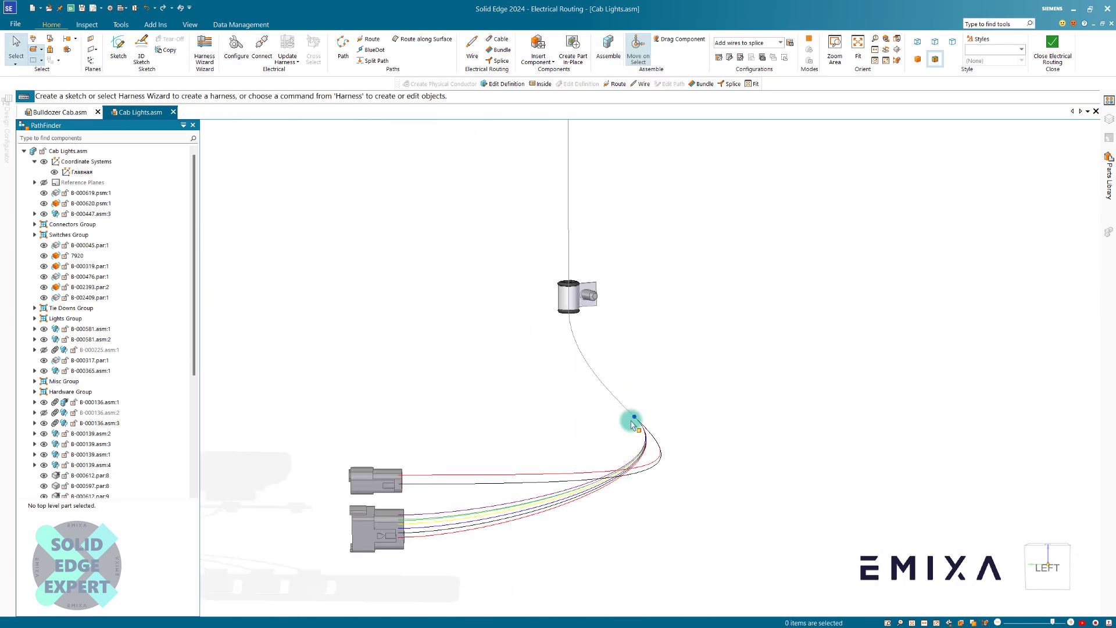
pyautogui.click(636, 418)
pyautogui.click(634, 417)
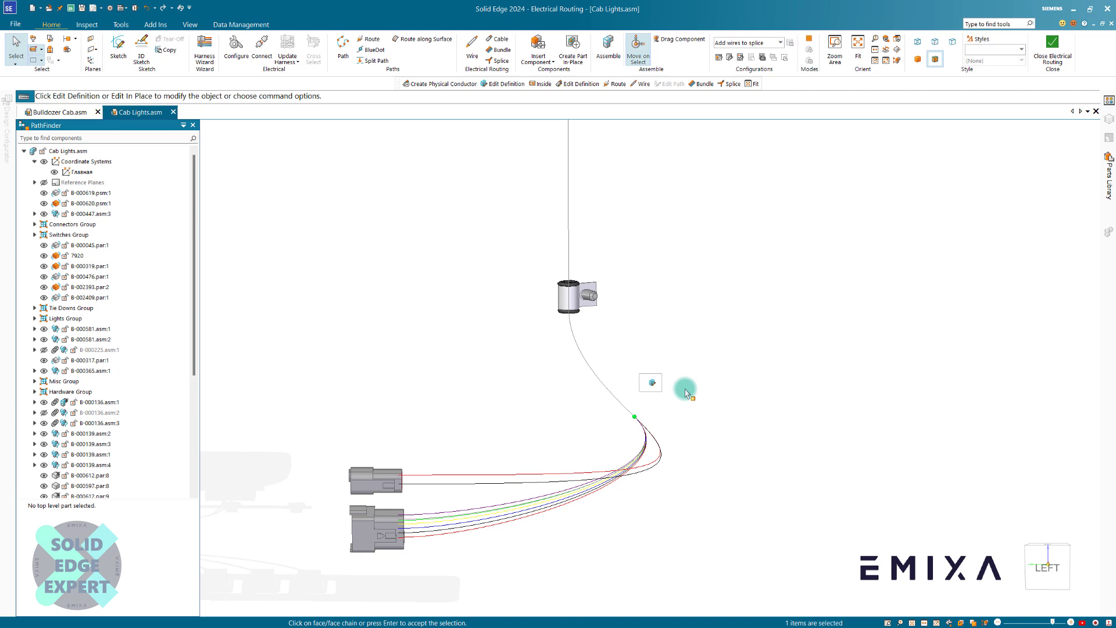
pyautogui.click(653, 383)
pyautogui.click(508, 247)
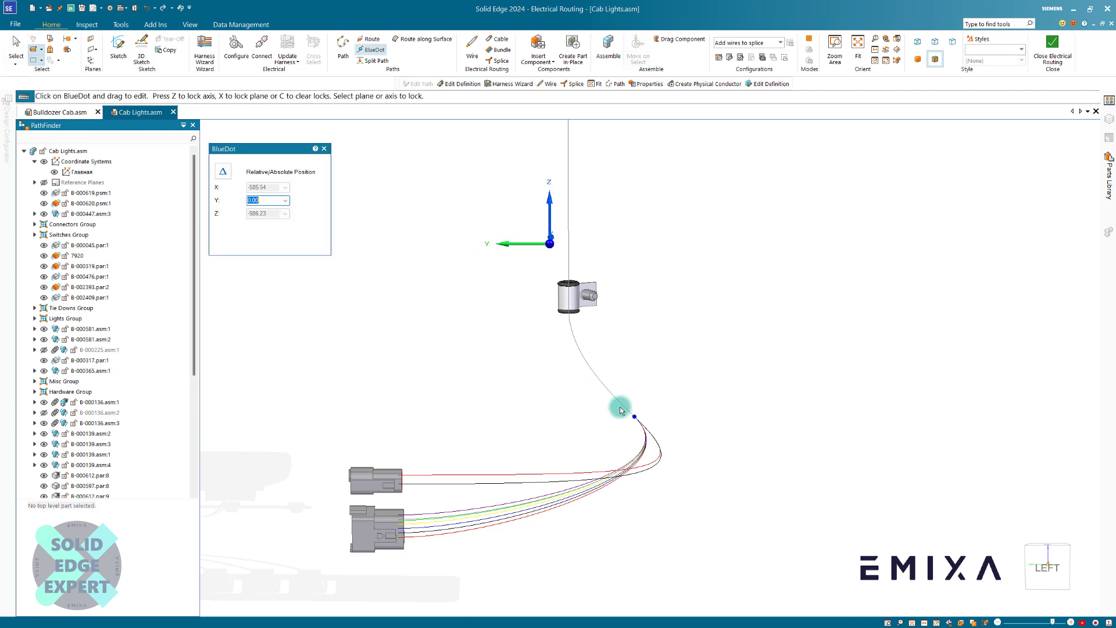
pyautogui.moveTo(634, 417); pyautogui.dragTo(563, 410)
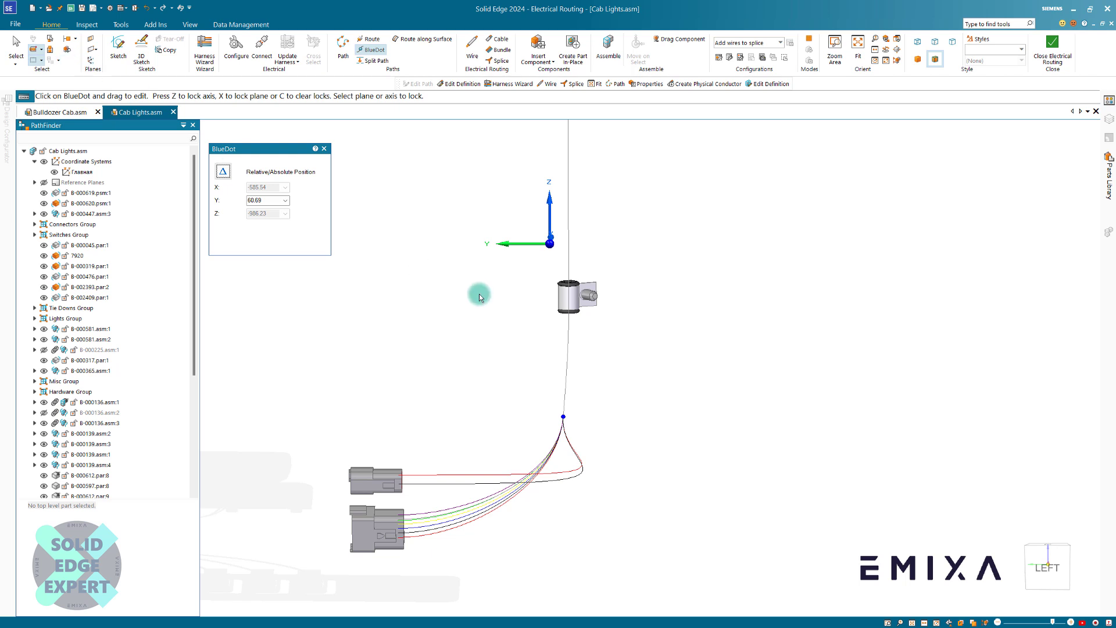
pyautogui.press('Escape')
# Edit the paths of the smaller connector's black and red wires, moving each intermediate point closer to the connector to smooth the curves.
pyautogui.scroll(3, 683, 458)
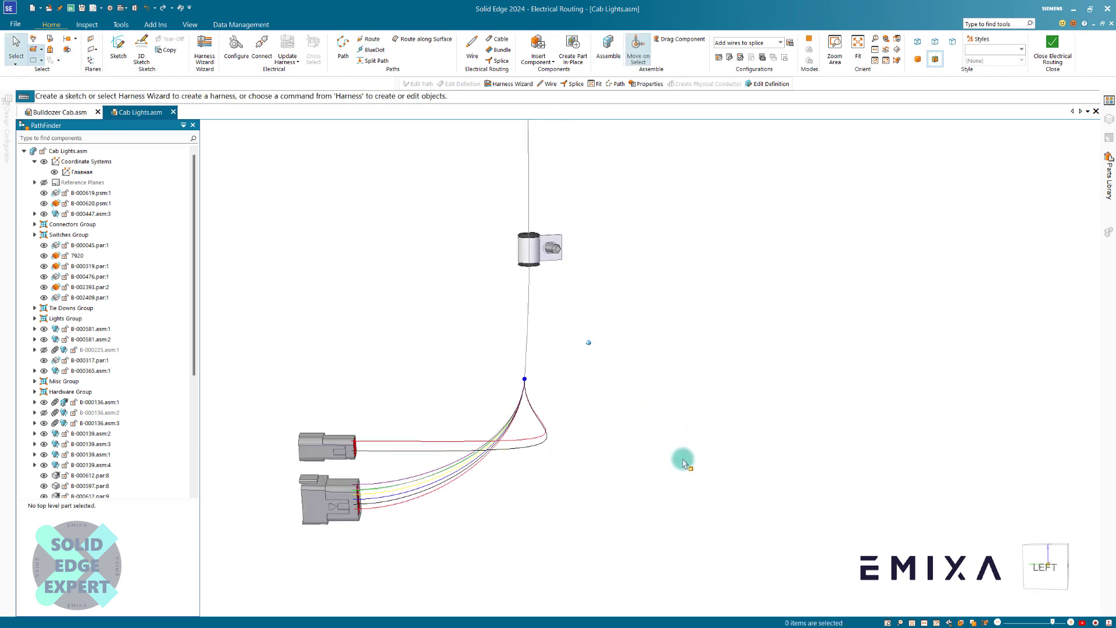
pyautogui.moveTo(659, 473); pyautogui.dragTo(551, 459, button='middle')
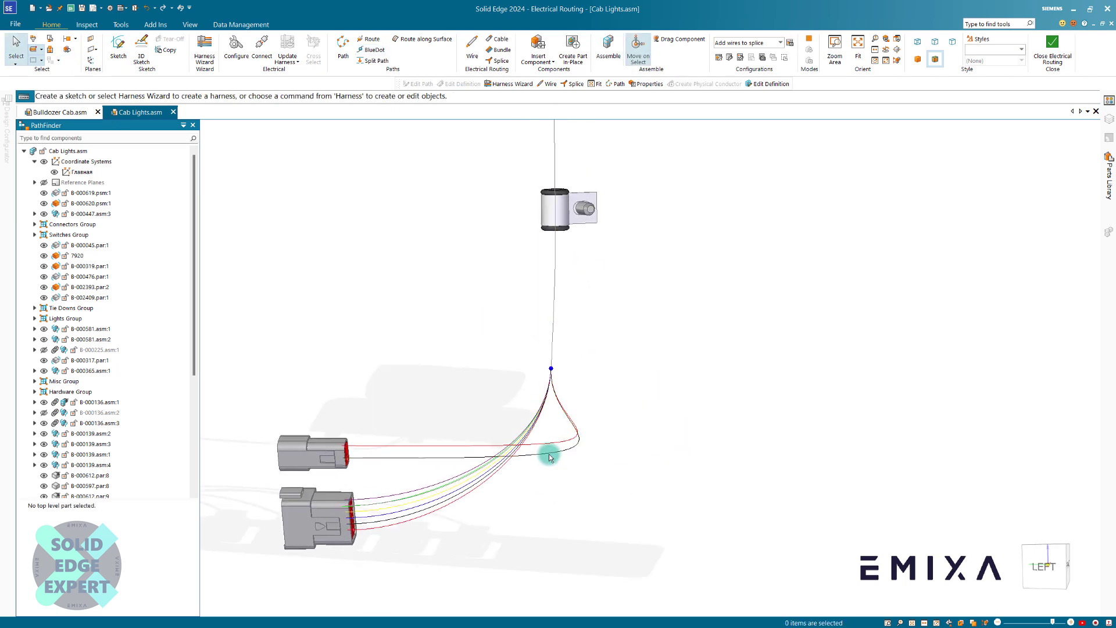
pyautogui.click(551, 459)
pyautogui.click(598, 424)
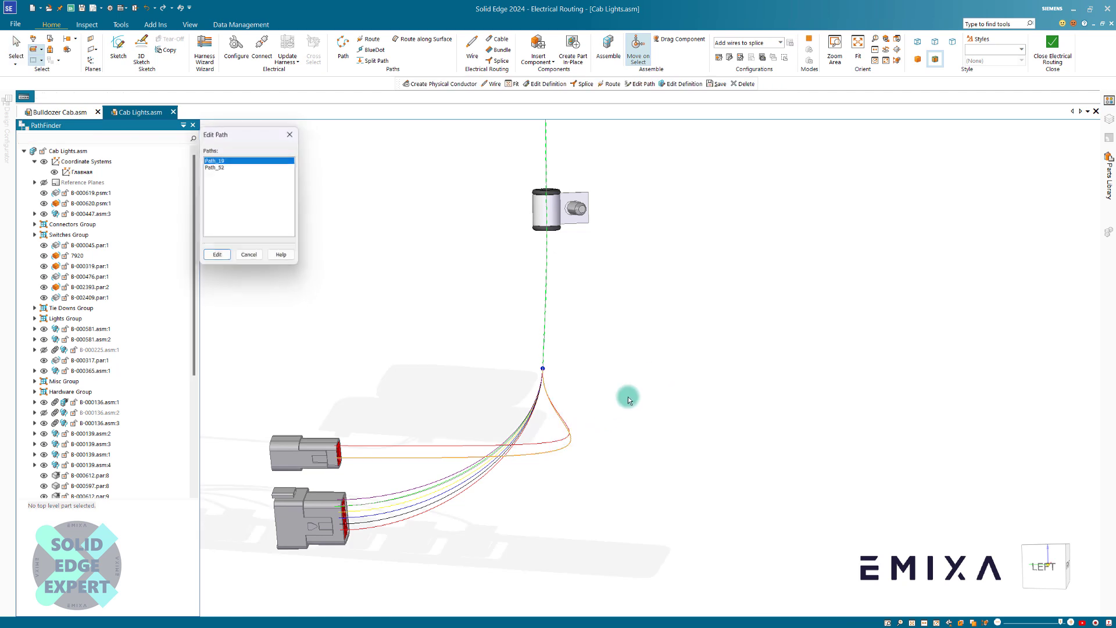
pyautogui.click(217, 255)
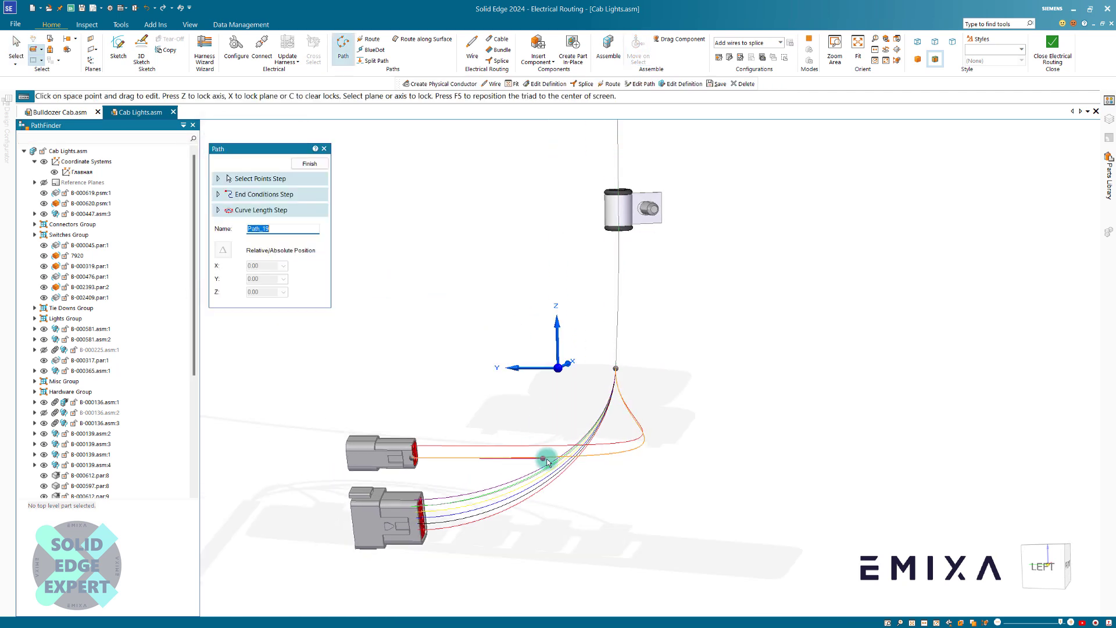
pyautogui.moveTo(542, 461); pyautogui.dragTo(464, 458)
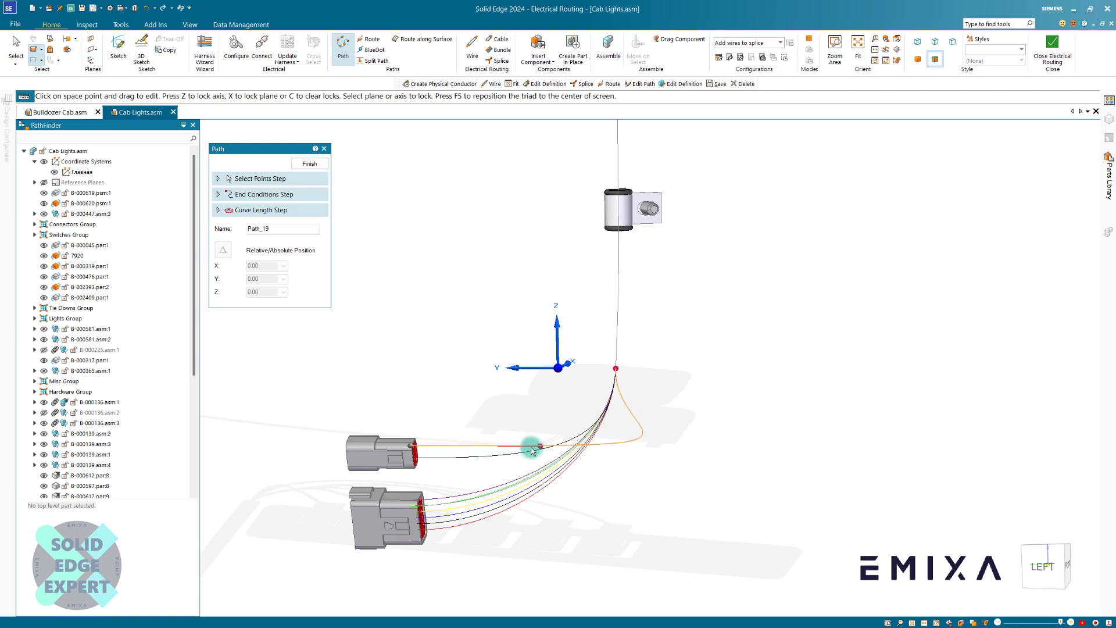
pyautogui.moveTo(540, 449); pyautogui.dragTo(472, 449)
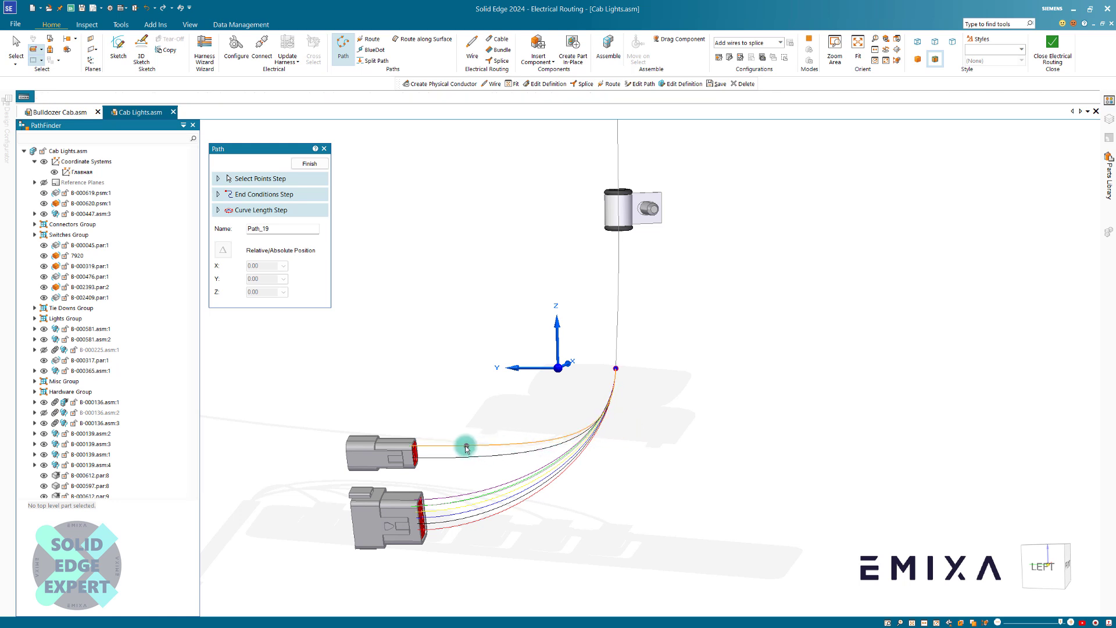
pyautogui.click(309, 164)
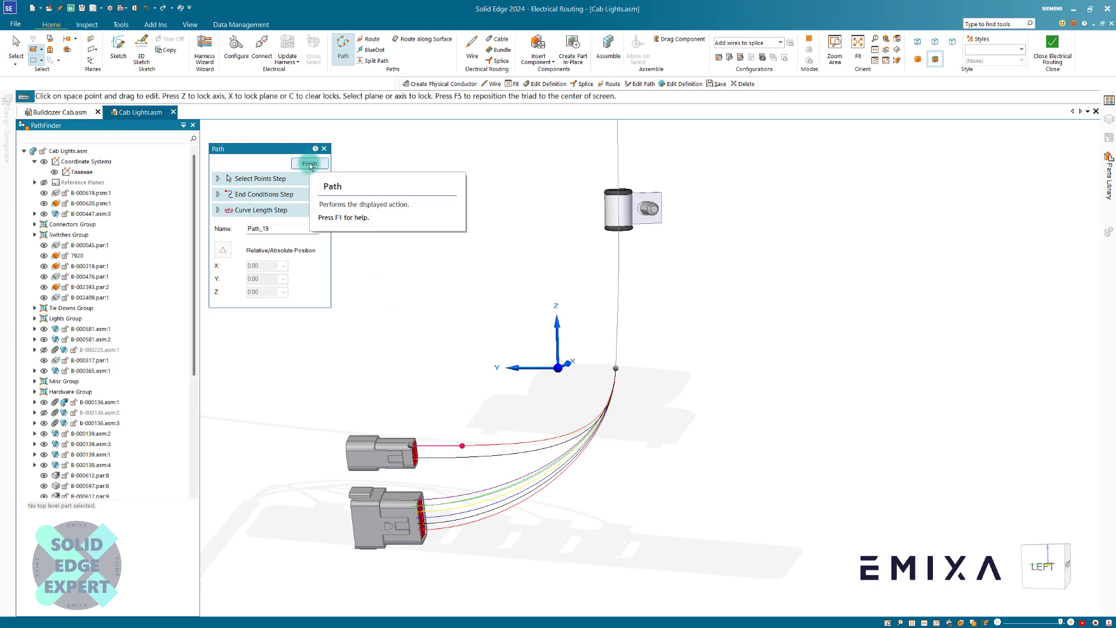
pyautogui.click(685, 370)
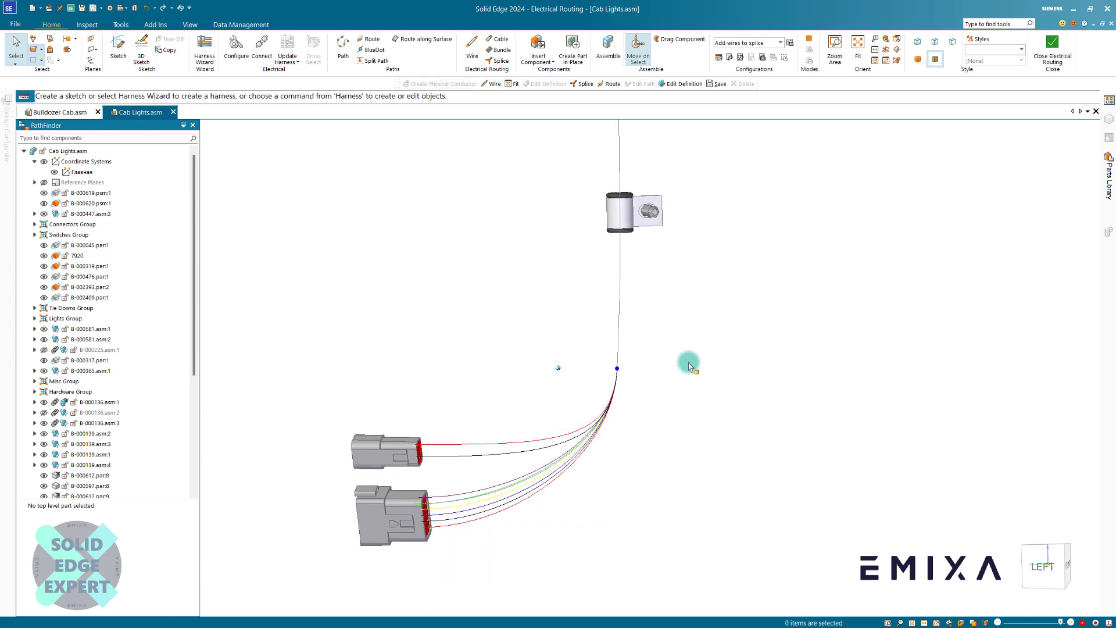
# Create physical conductors for the entire harness and inspect the result at the switch panel and across the whole assembly.
pyautogui.scroll(-3, 680, 375)
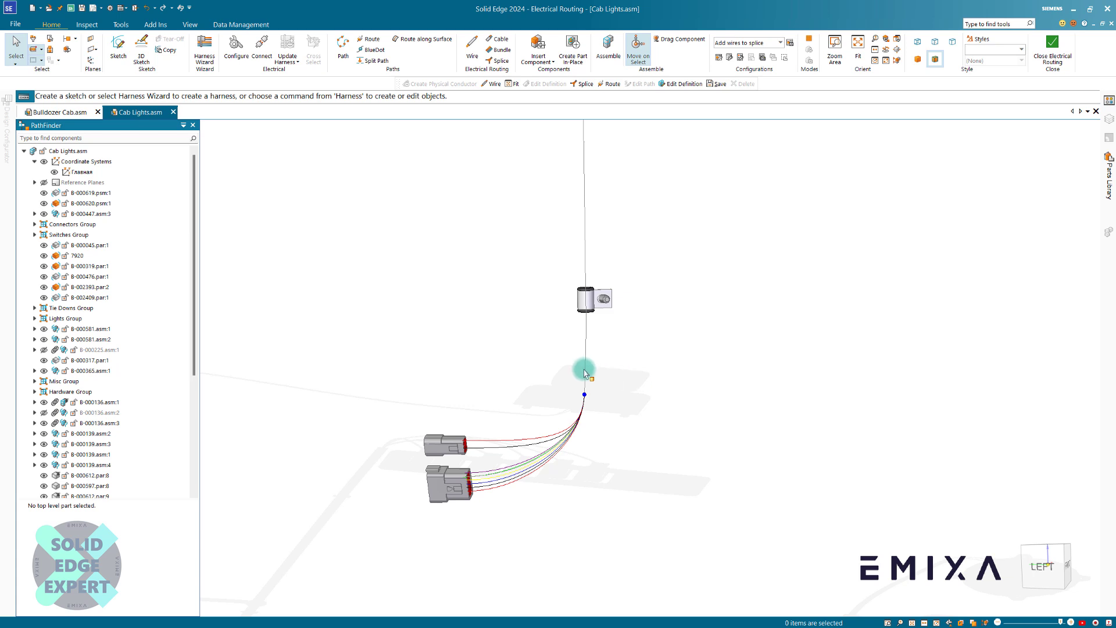
pyautogui.moveTo(193, 331); pyautogui.dragTo(175, 469)
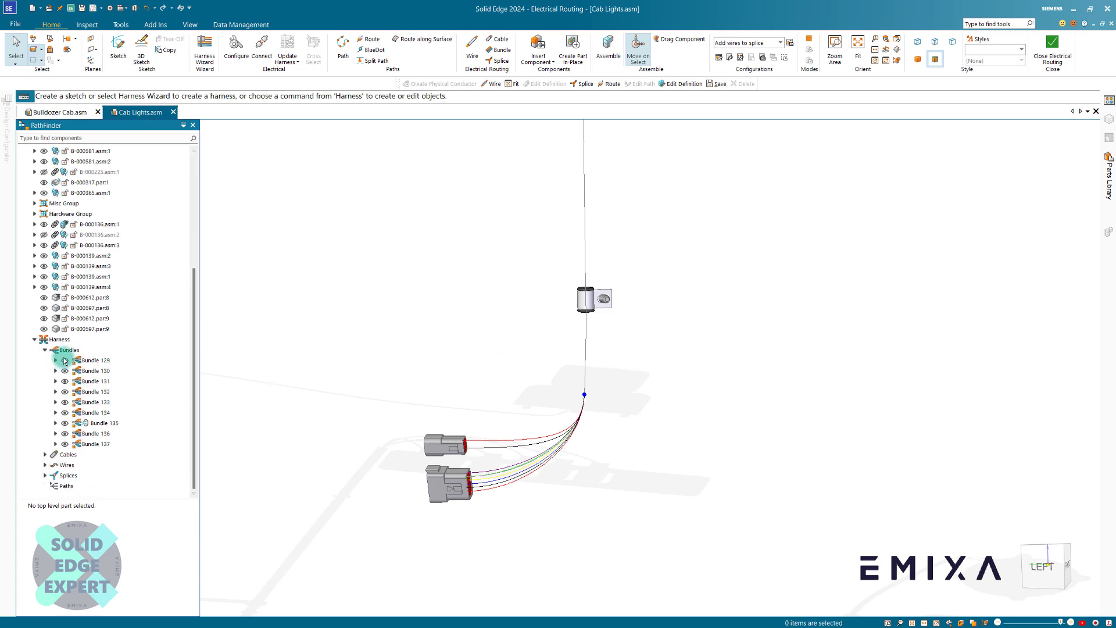
pyautogui.rightClick(56, 339)
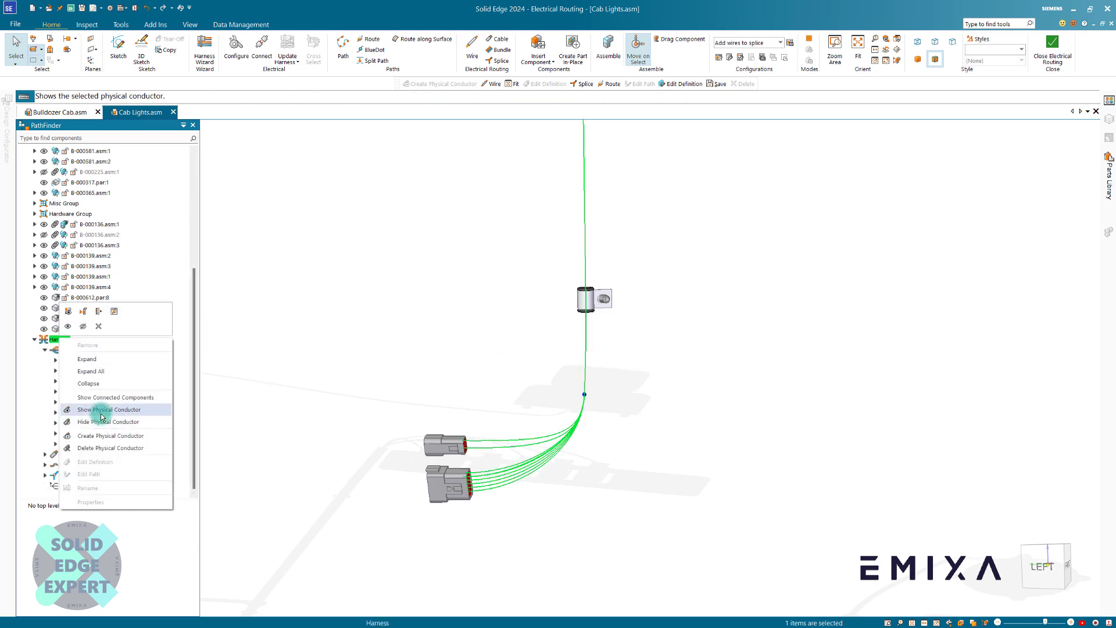
pyautogui.click(101, 437)
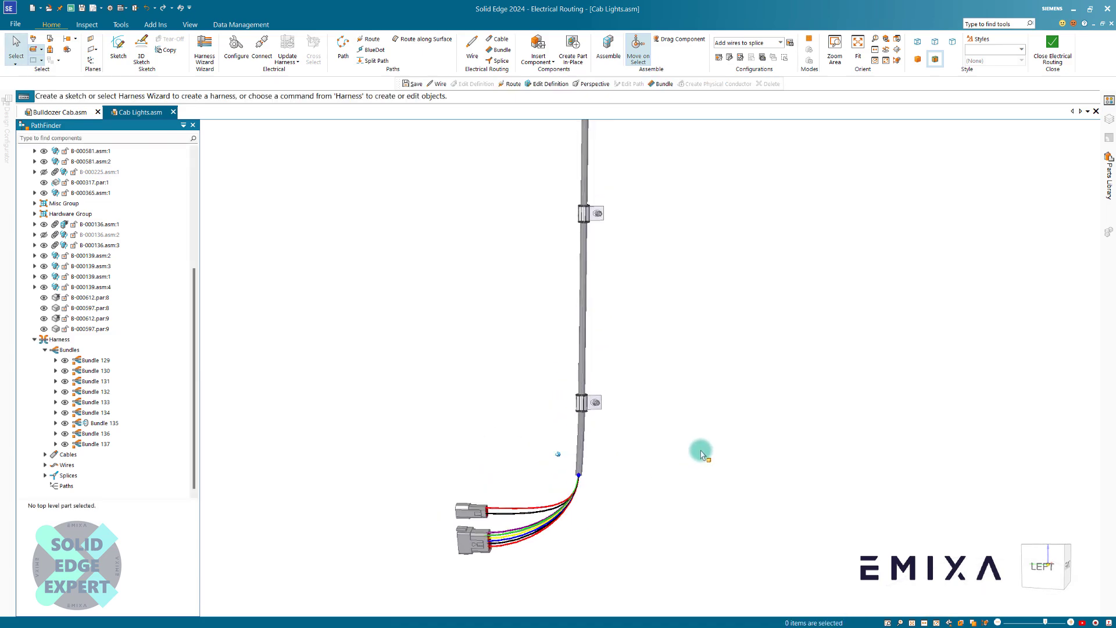
pyautogui.scroll(-3, 701, 454)
pyautogui.scroll(4, 492, 294)
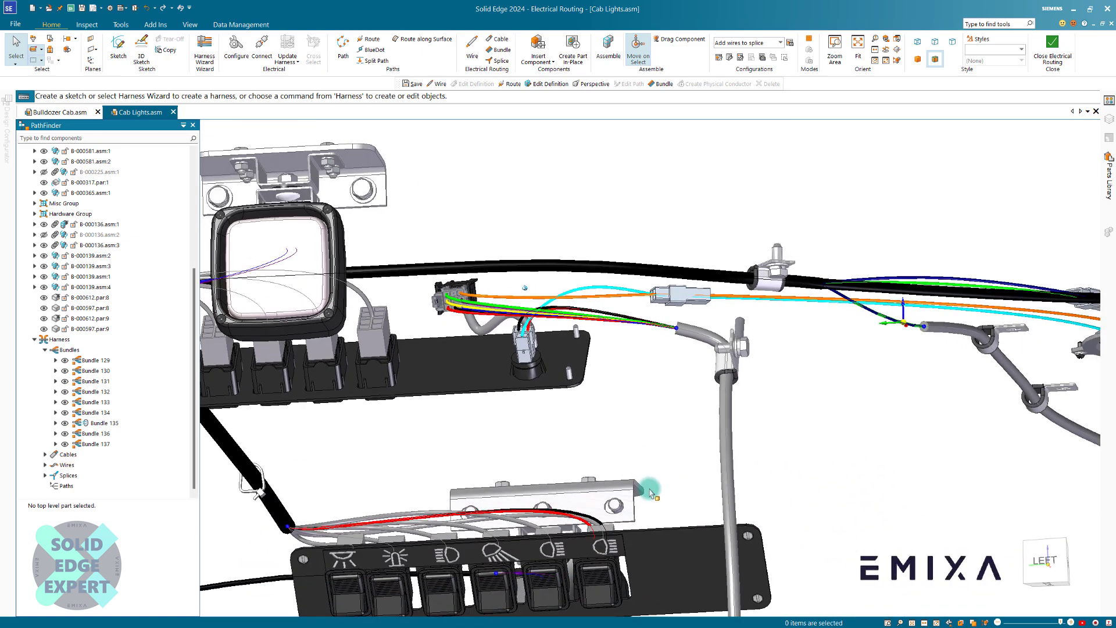
pyautogui.click(910, 623)
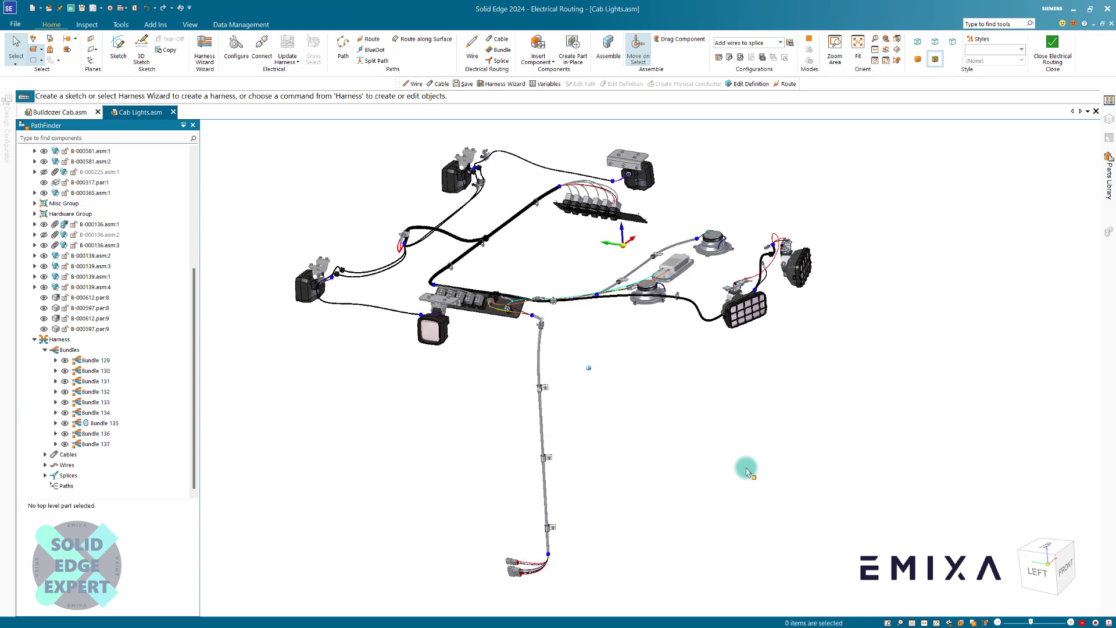
pyautogui.moveTo(746, 472); pyautogui.dragTo(724, 464, button='middle')
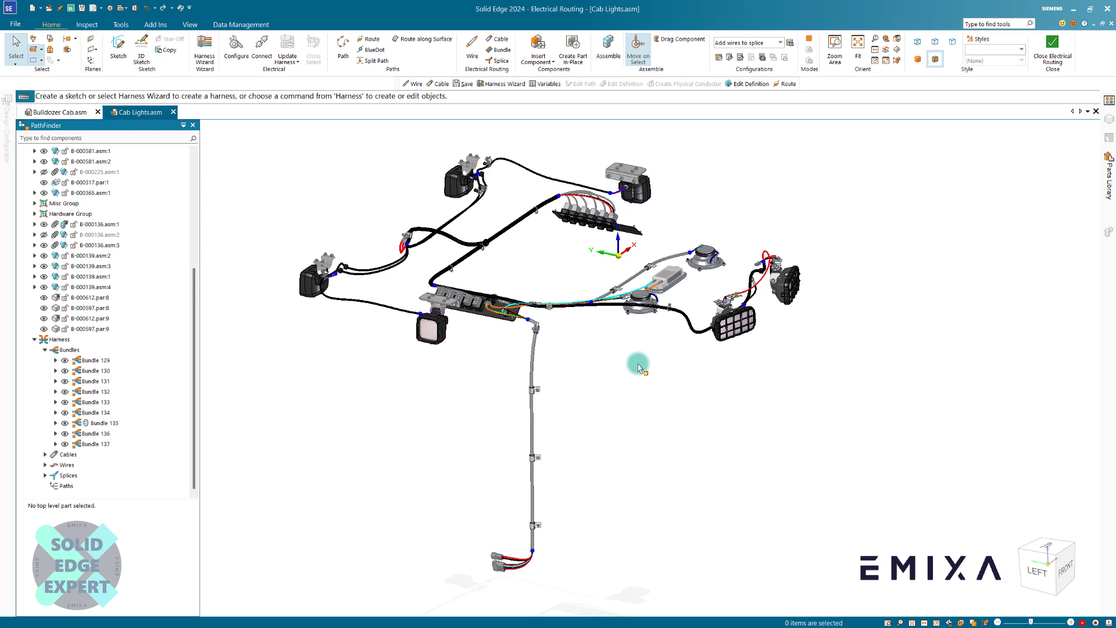
pyautogui.click(120, 26)
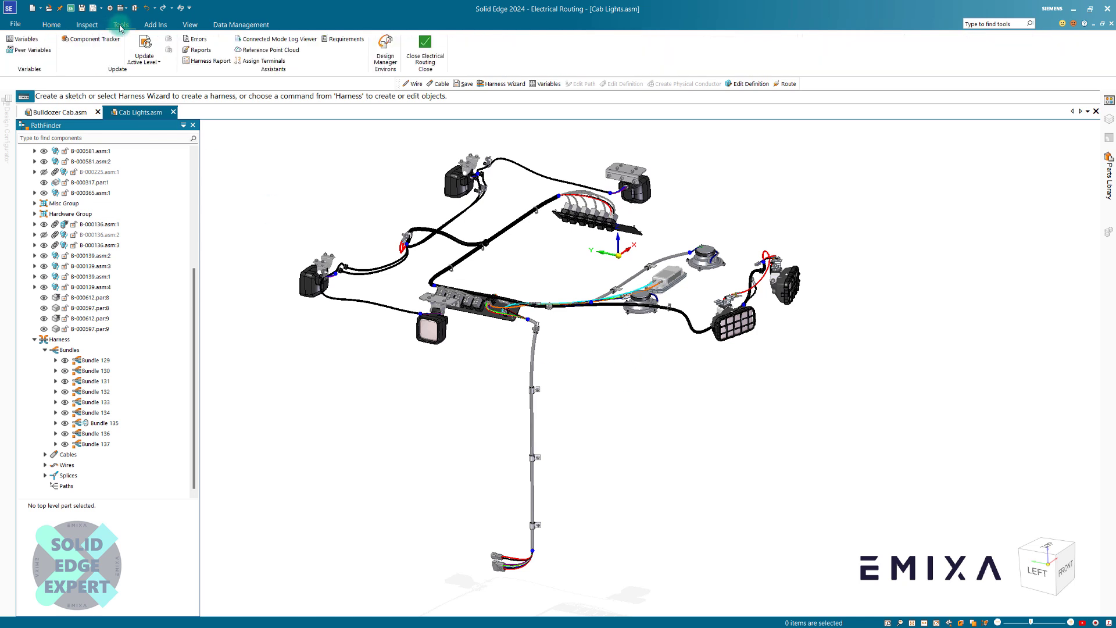
pyautogui.click(211, 61)
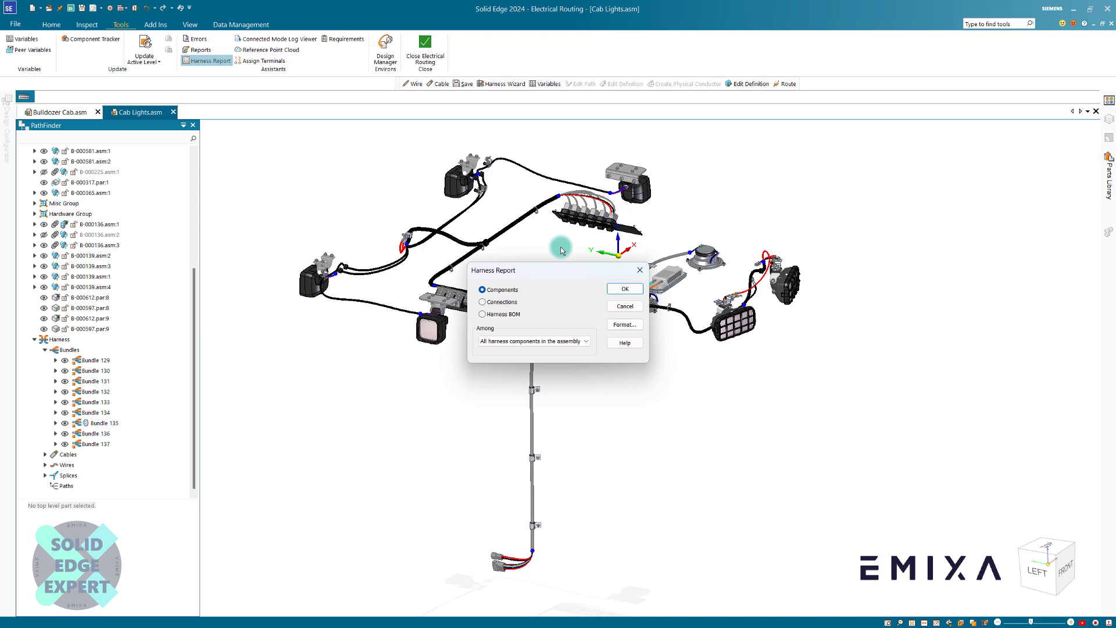
pyautogui.click(526, 341)
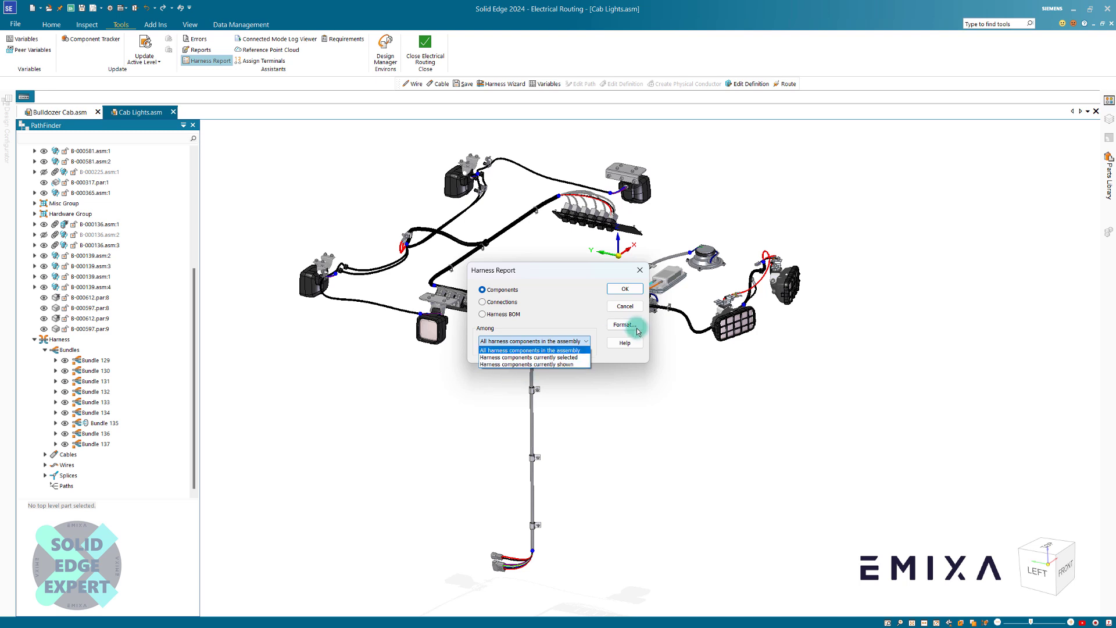
pyautogui.click(629, 309)
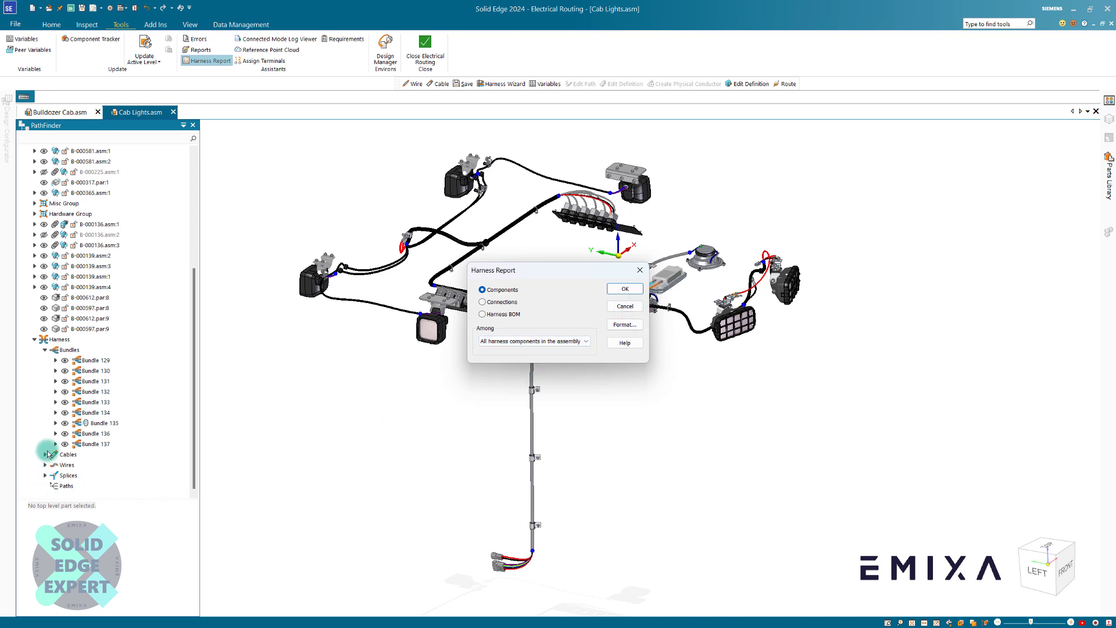
pyautogui.click(625, 305)
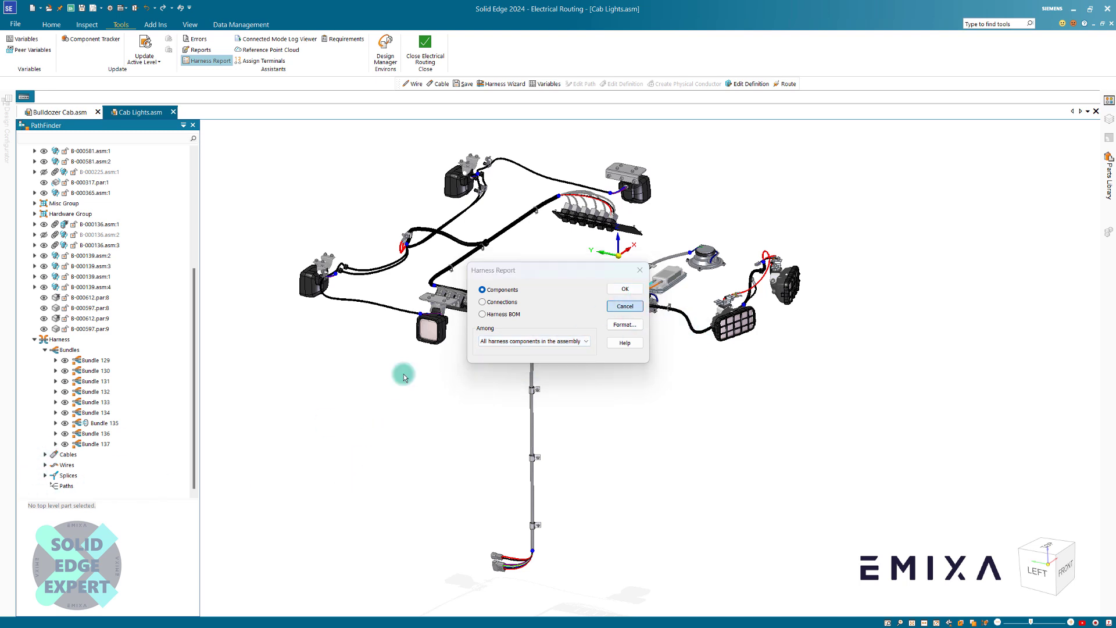
# Expand Cable 1 in the harness structure and select it together with all of its wires, W105 through W103.
pyautogui.click(46, 455)
pyautogui.click(95, 465)
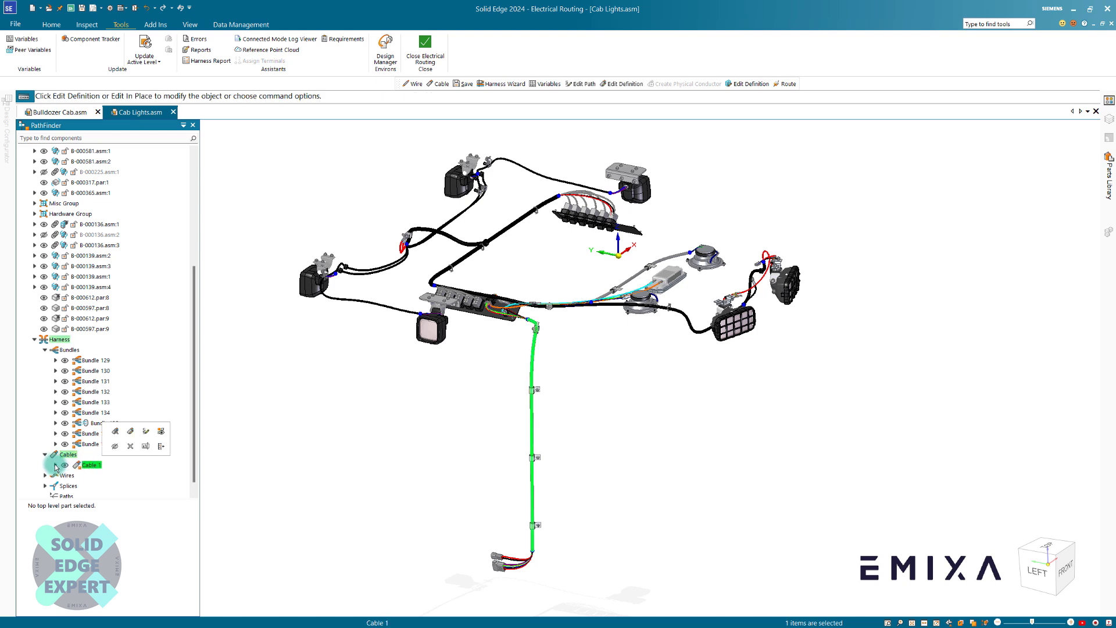
pyautogui.click(55, 465)
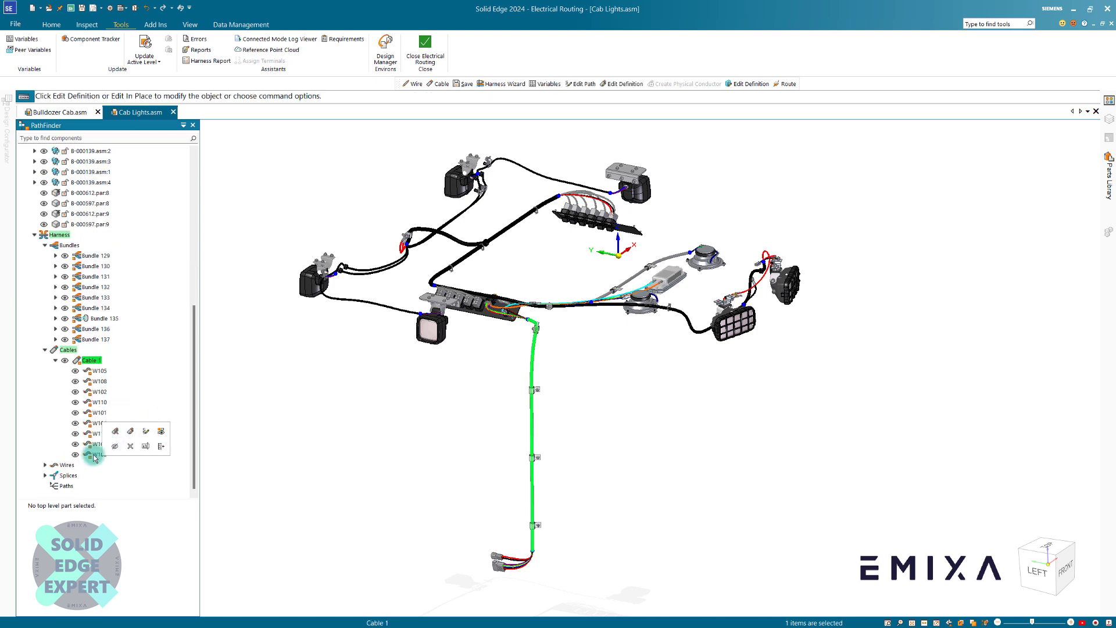
pyautogui.keyDown('shift'); pyautogui.click(95, 456); pyautogui.keyUp('shift')
pyautogui.click(95, 360)
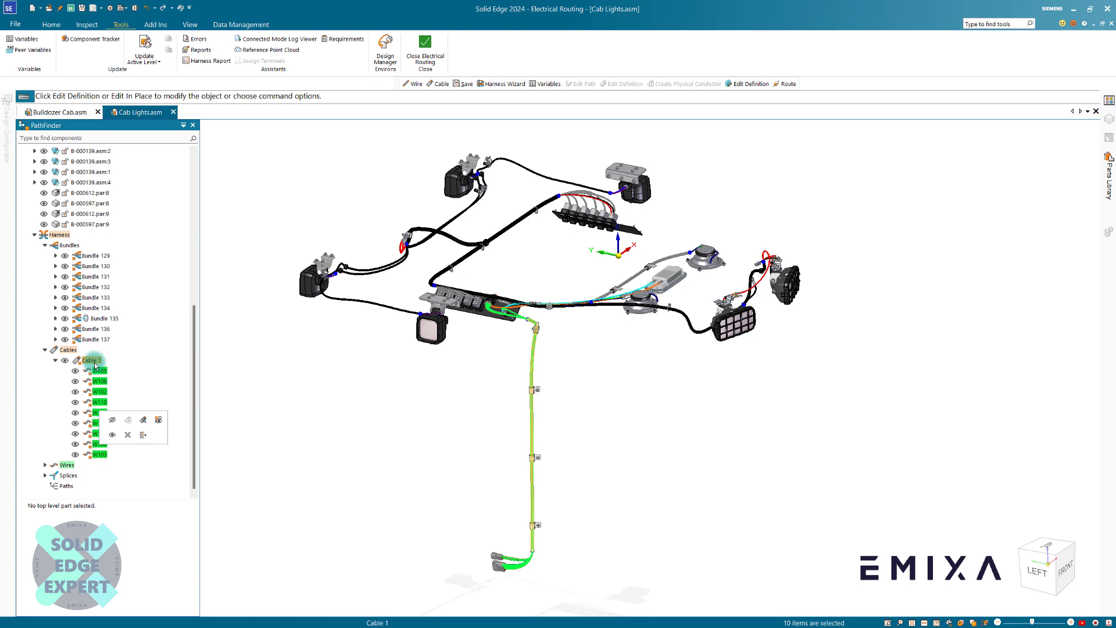
# Generate a Connections harness report for the currently selected harness components, review the cable's wires and close the report.
pyautogui.click(214, 61)
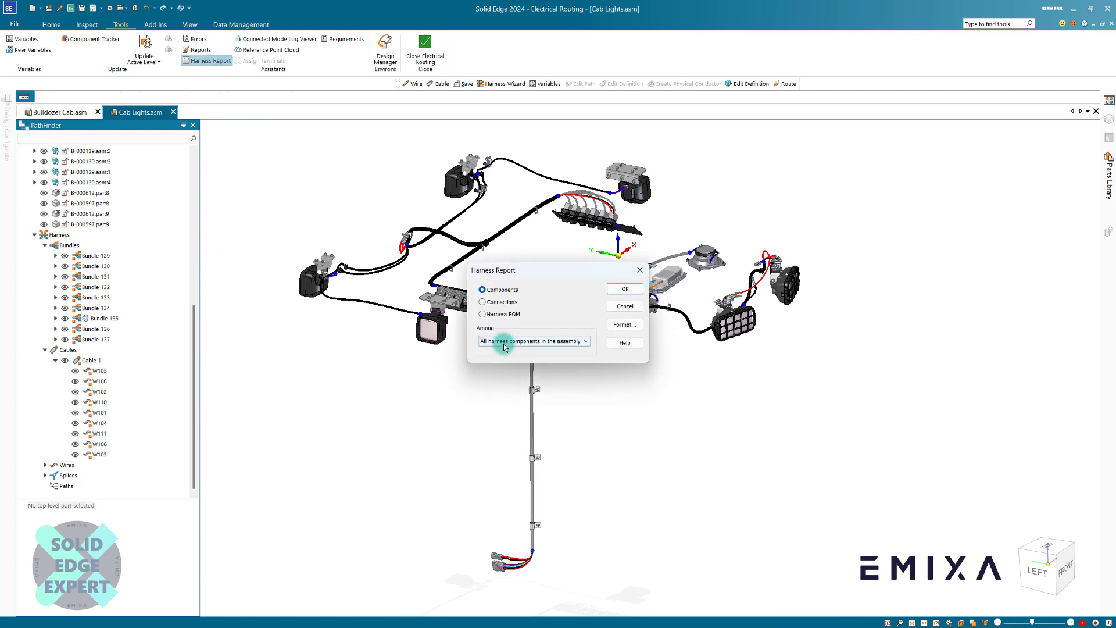
pyautogui.click(502, 341)
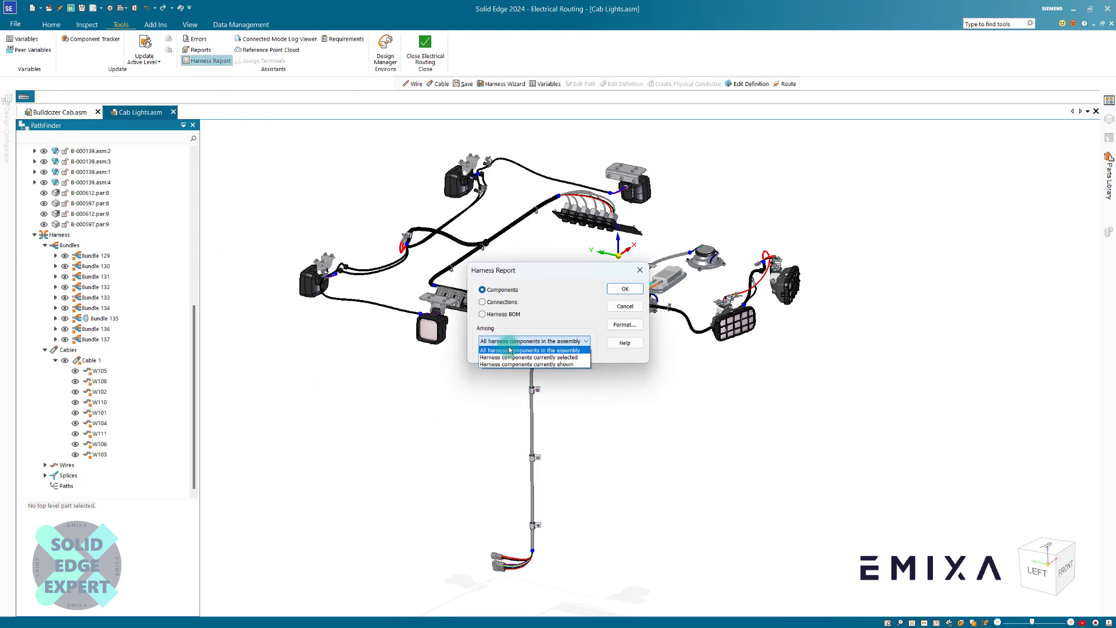
pyautogui.click(511, 356)
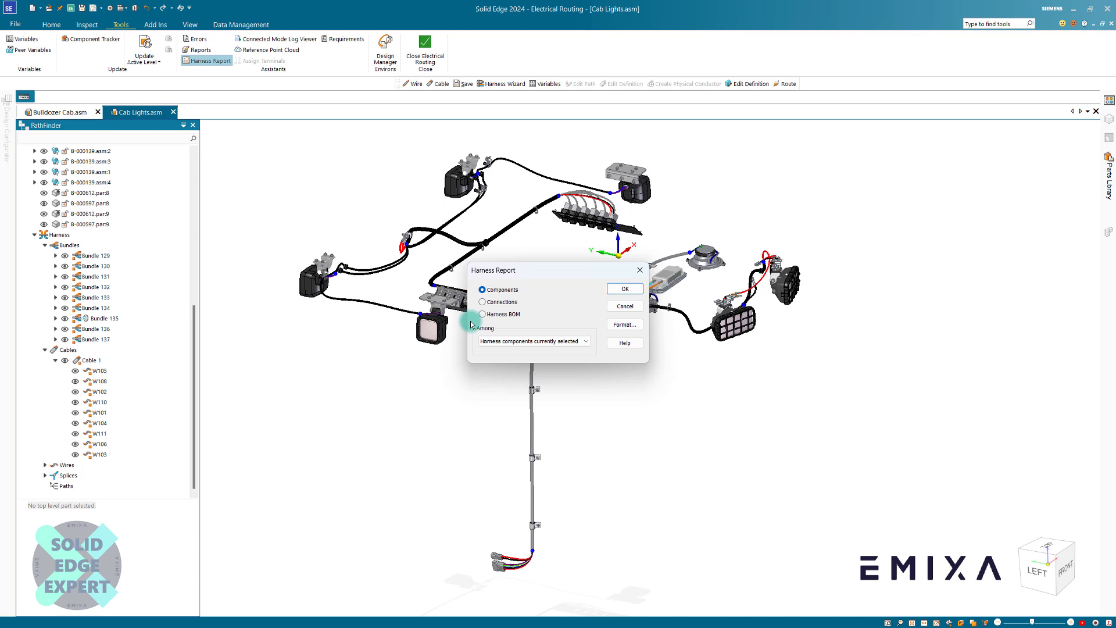
pyautogui.click(501, 303)
pyautogui.click(625, 289)
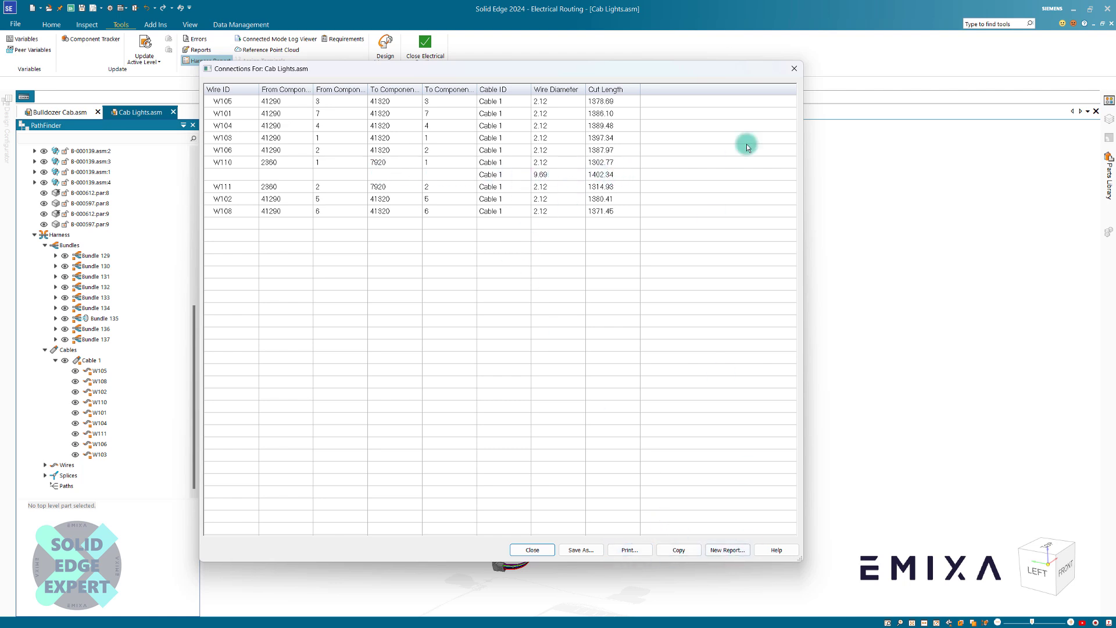
pyautogui.click(794, 69)
pyautogui.click(623, 319)
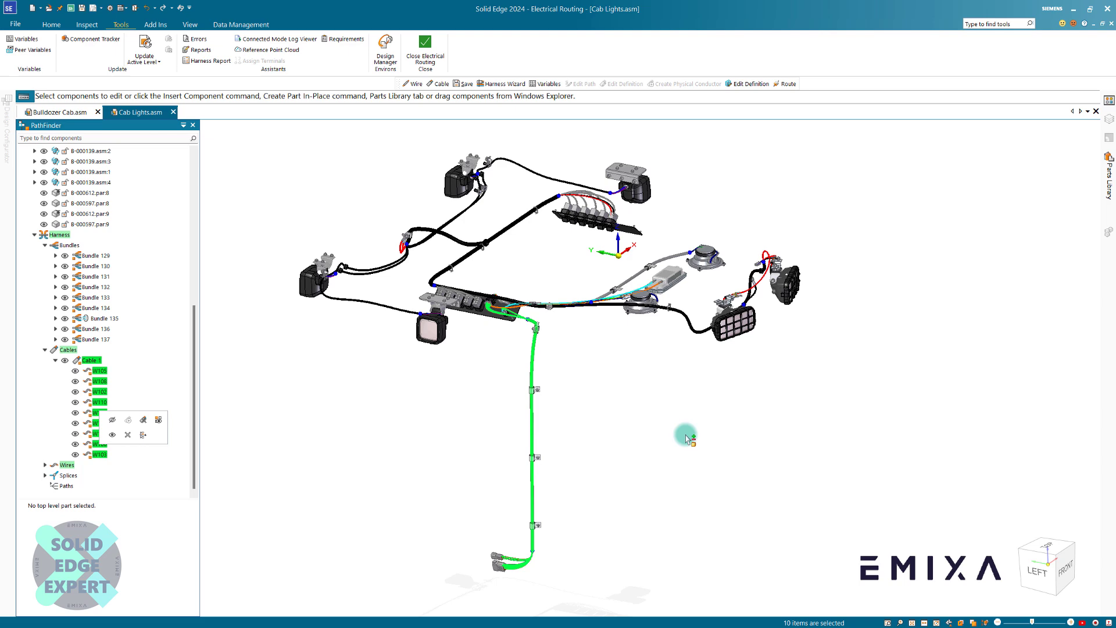
# Set up a Harness BOM report for all harness components in the assembly and browse the properties available as report columns.
pyautogui.click(195, 58)
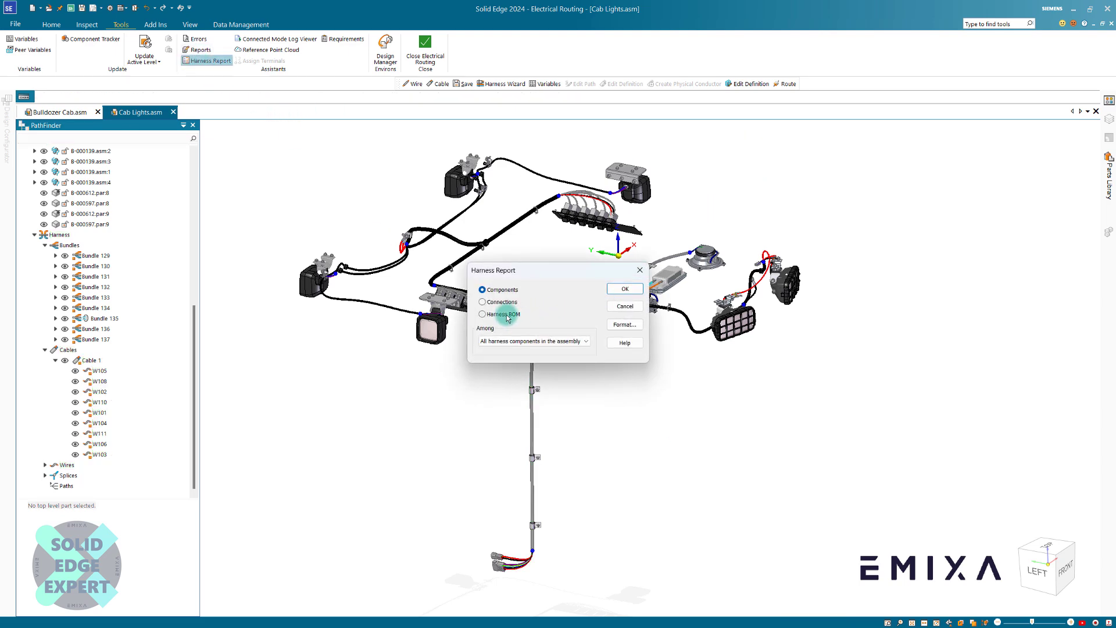
pyautogui.click(483, 314)
pyautogui.click(625, 327)
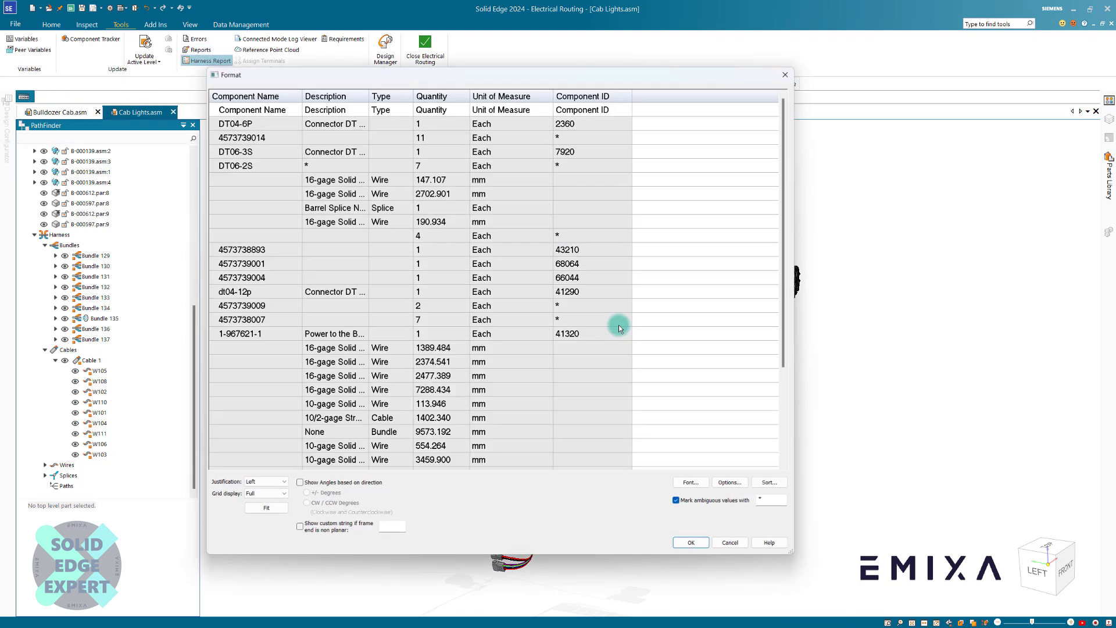
pyautogui.click(740, 490)
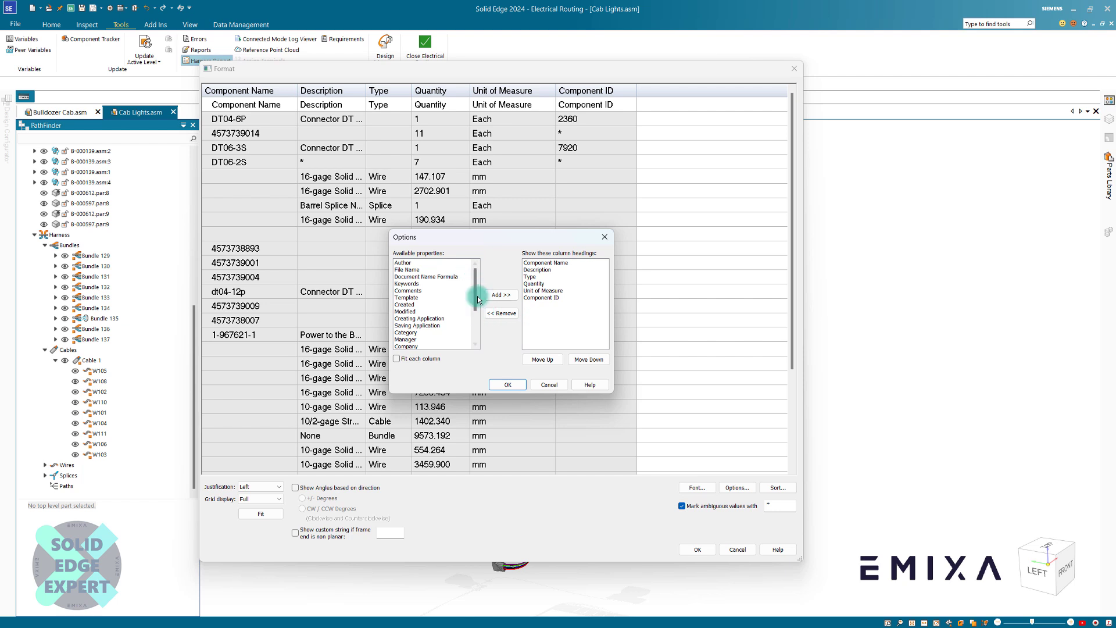
pyautogui.moveTo(475, 286); pyautogui.dragTo(476, 313)
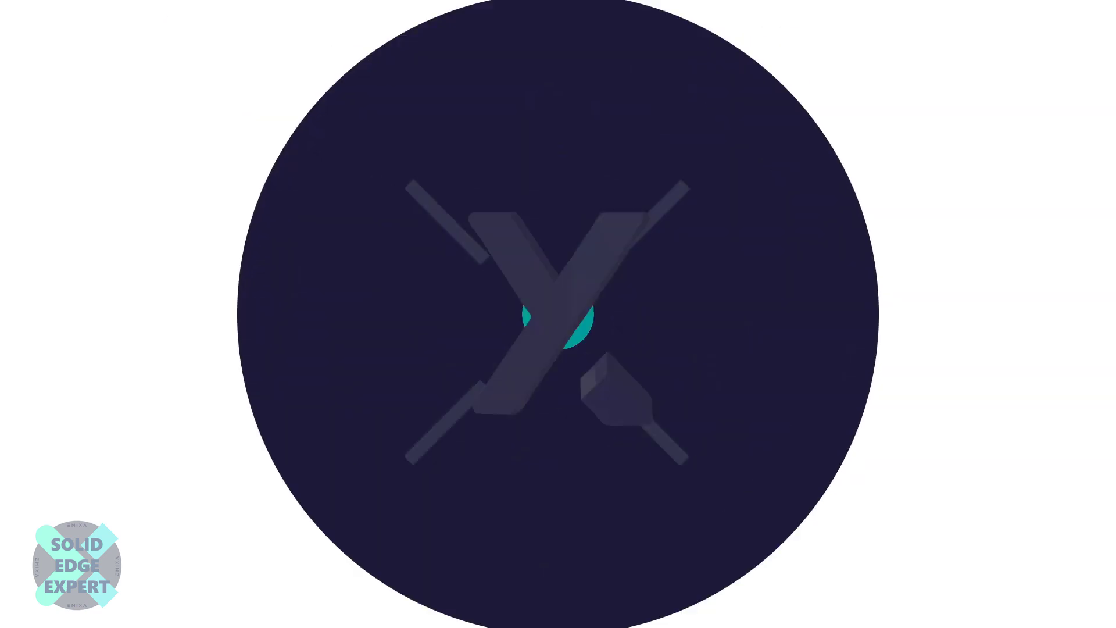